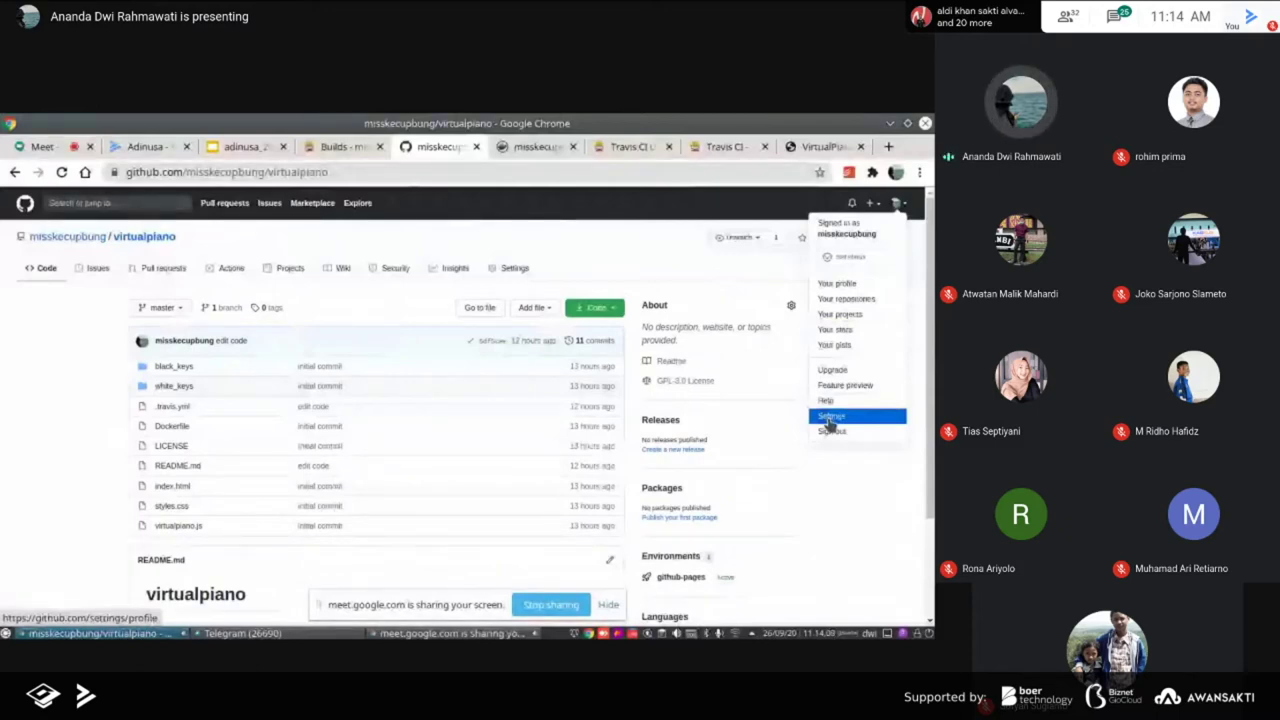
# Dismiss the GitHub account menu and open the account settings in Travis CI
pyautogui.click(540, 200)
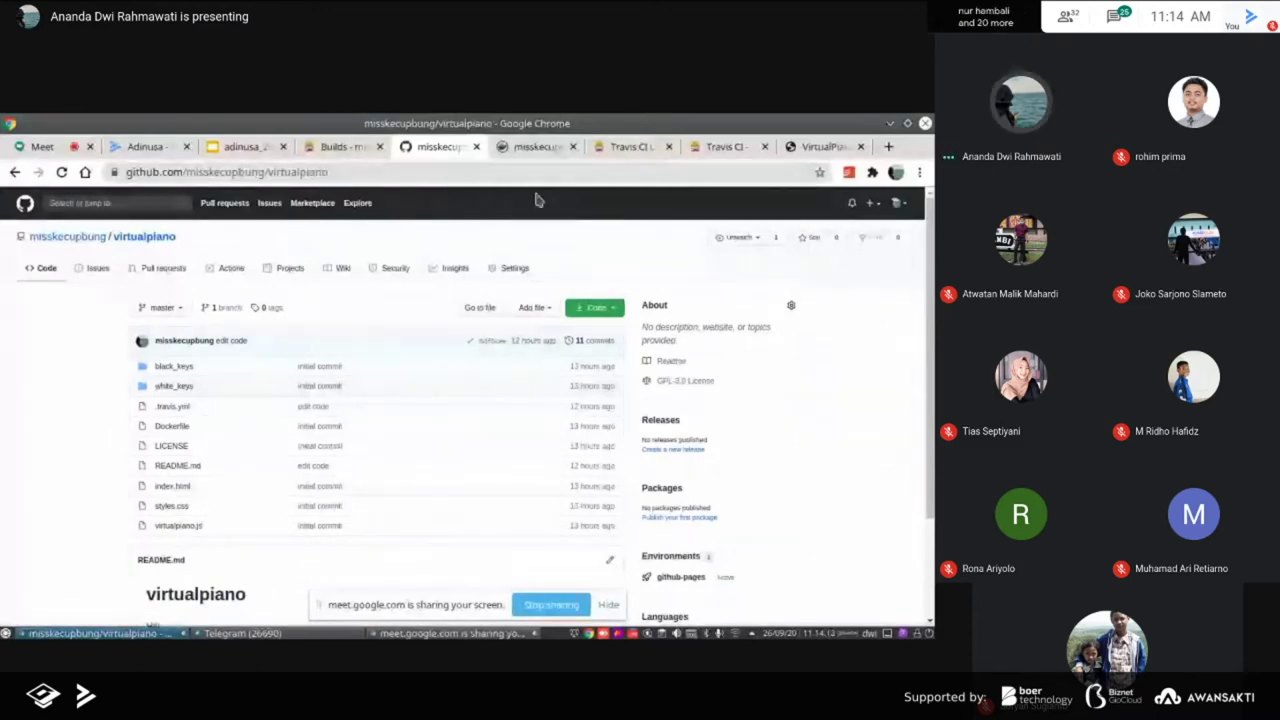
pyautogui.click(340, 147)
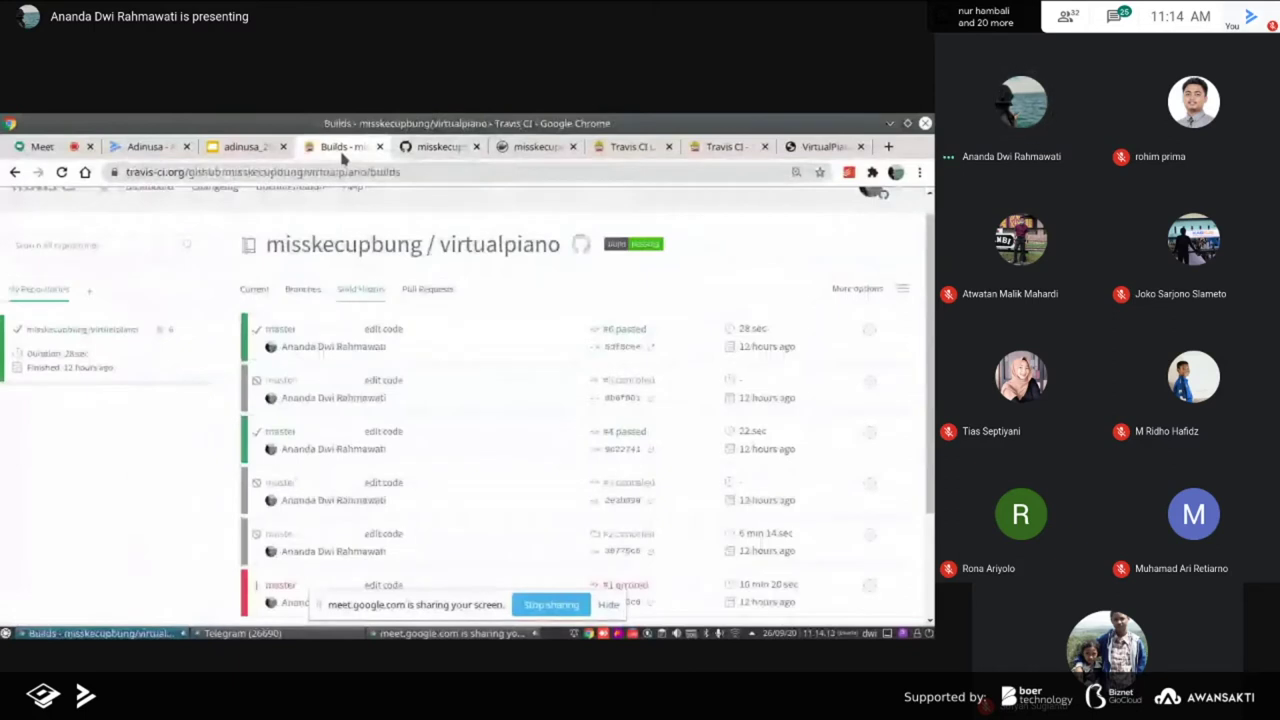
pyautogui.click(875, 213)
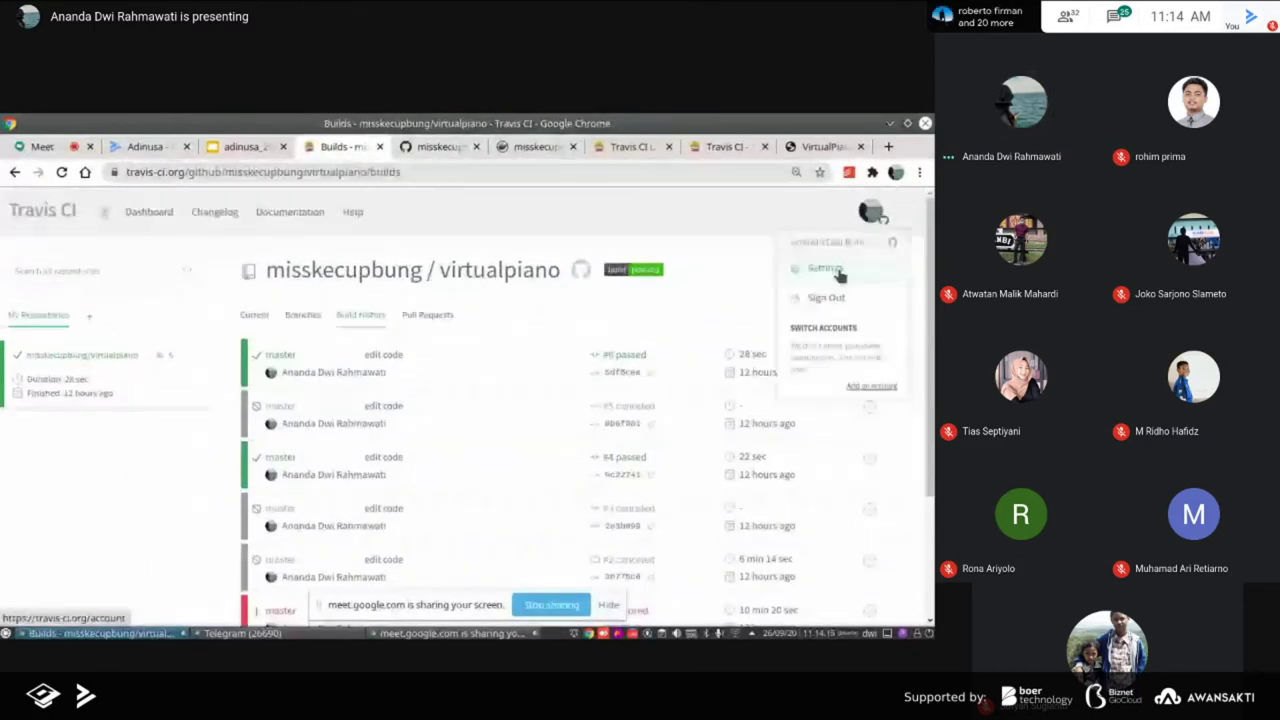
pyautogui.click(836, 271)
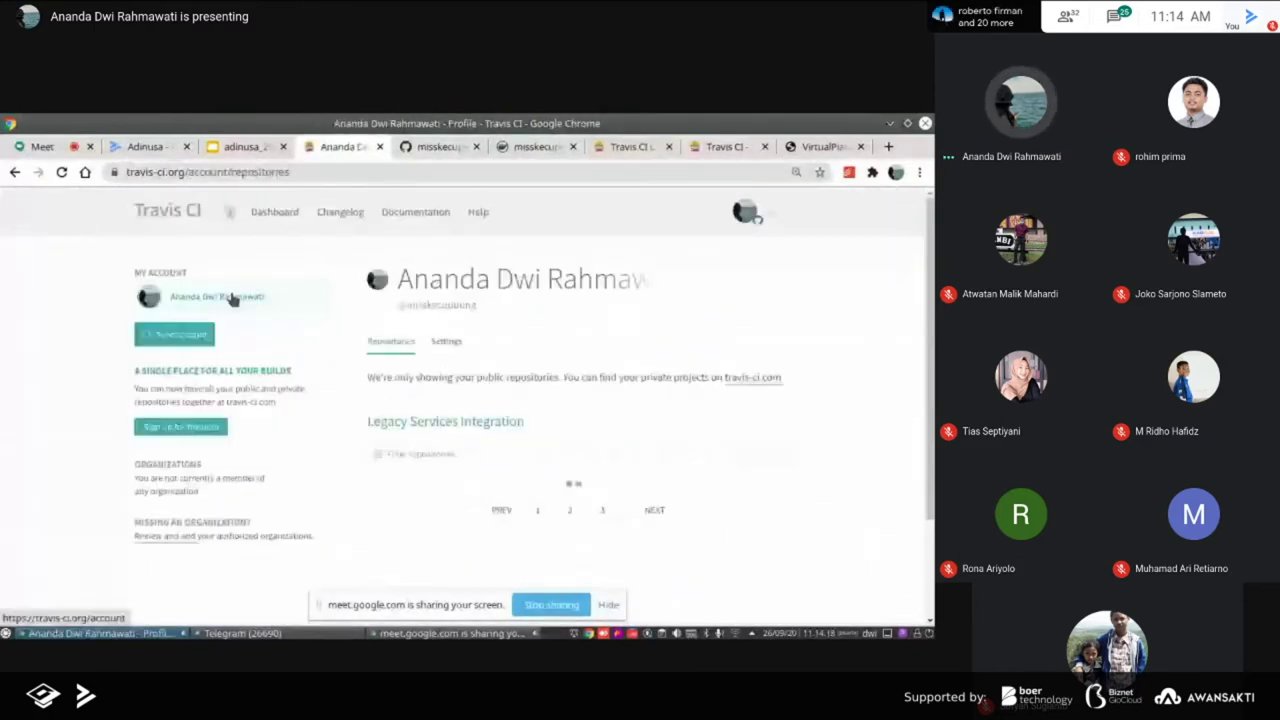
# Review the account's repositories in Travis CI and start syncing the account from GitHub
pyautogui.scroll(-5, 519, 374)
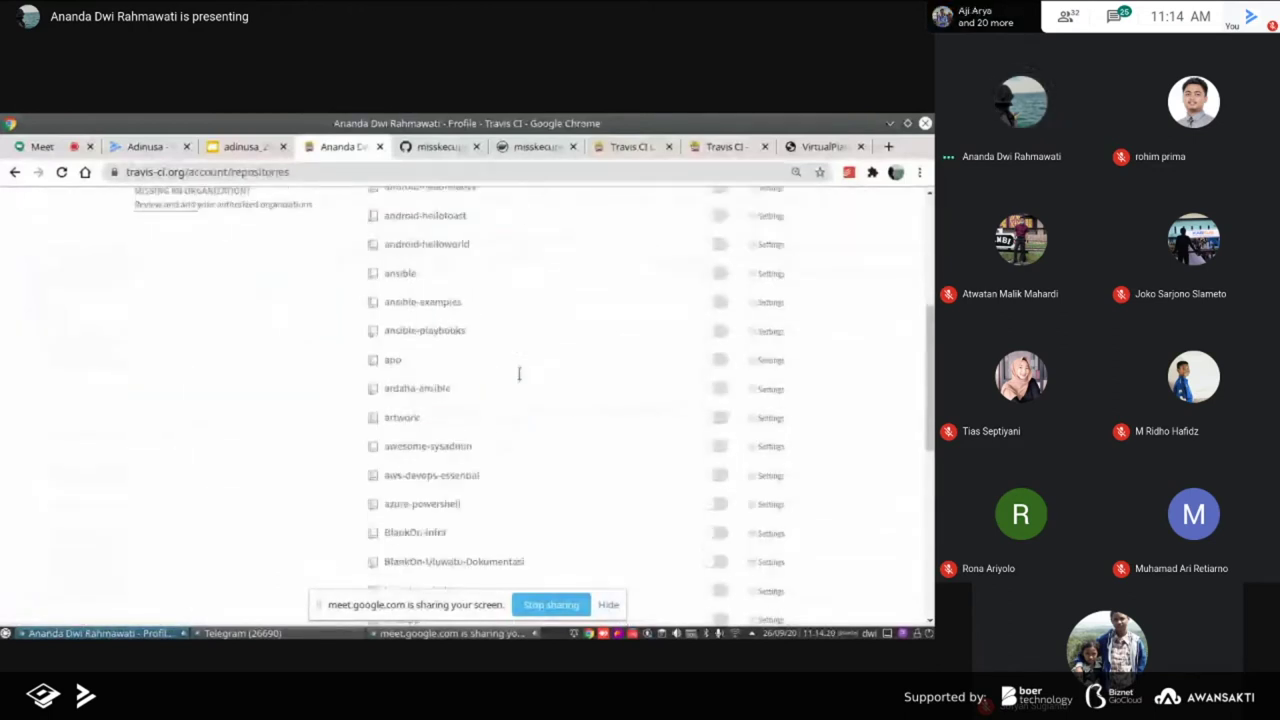
pyautogui.scroll(3, 519, 374)
pyautogui.scroll(-10, 519, 374)
pyautogui.scroll(10, 519, 374)
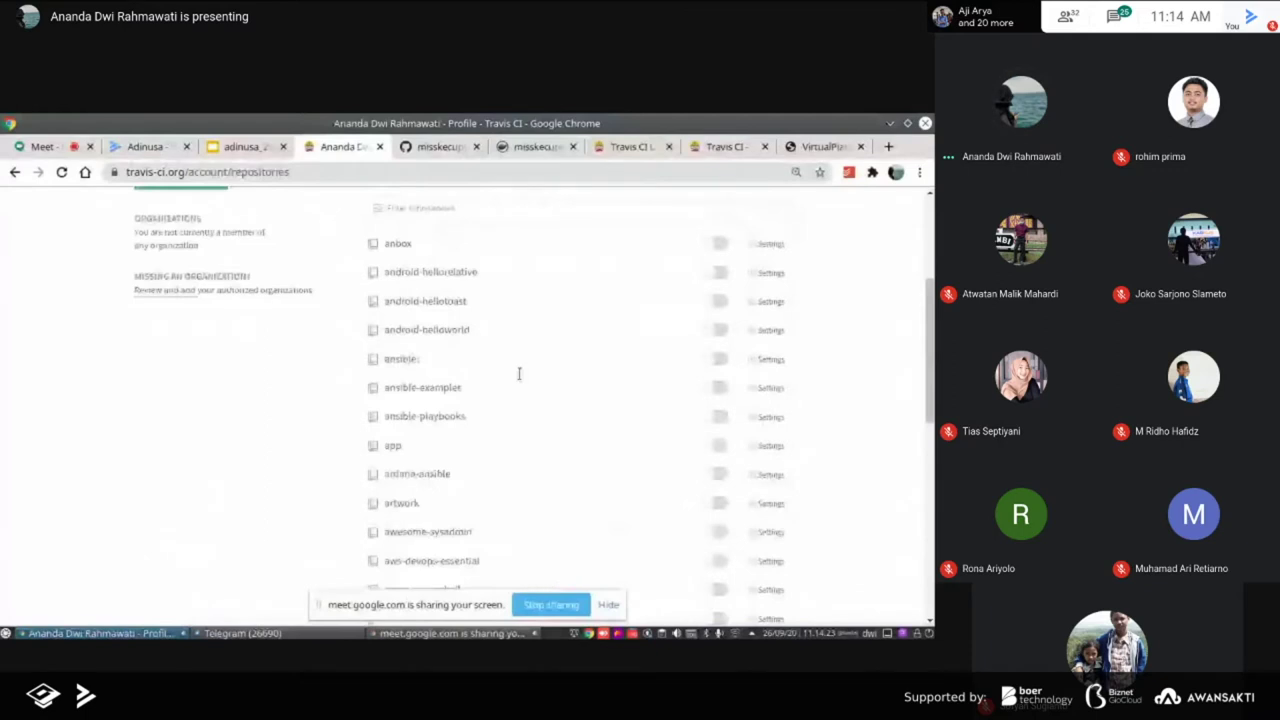
pyautogui.scroll(-10, 519, 374)
pyautogui.scroll(8, 519, 374)
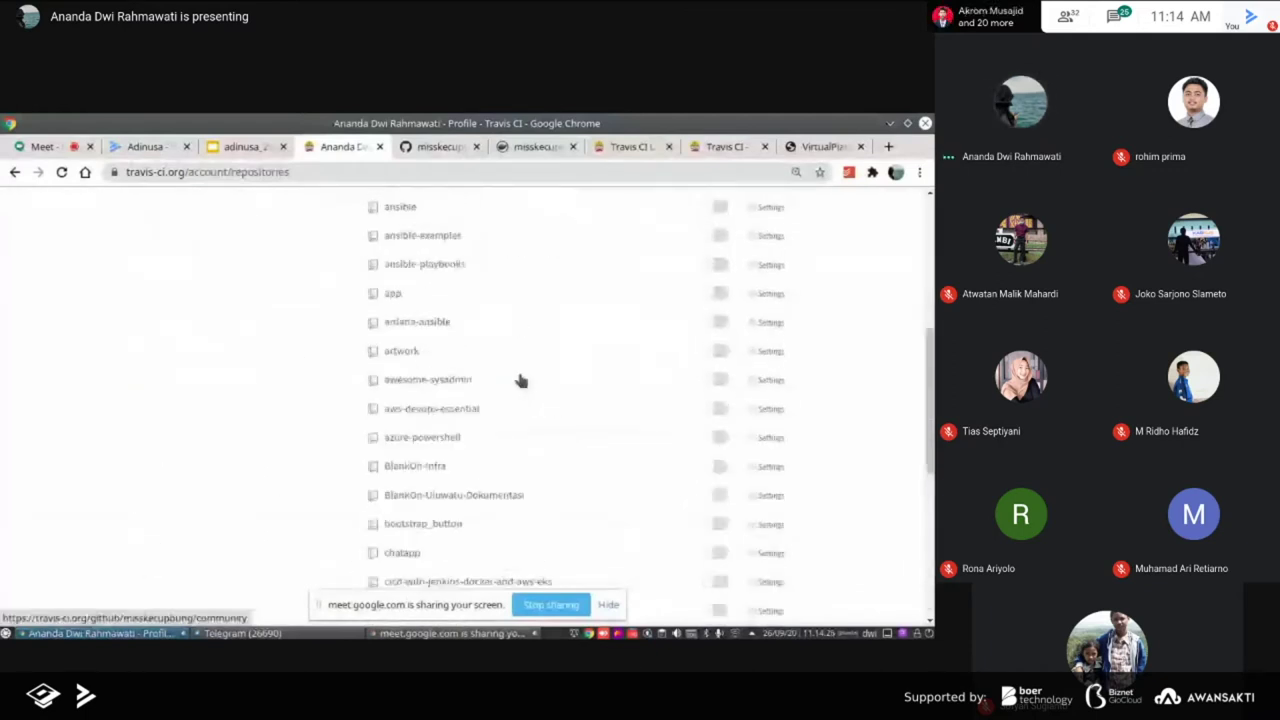
pyautogui.scroll(4, 517, 377)
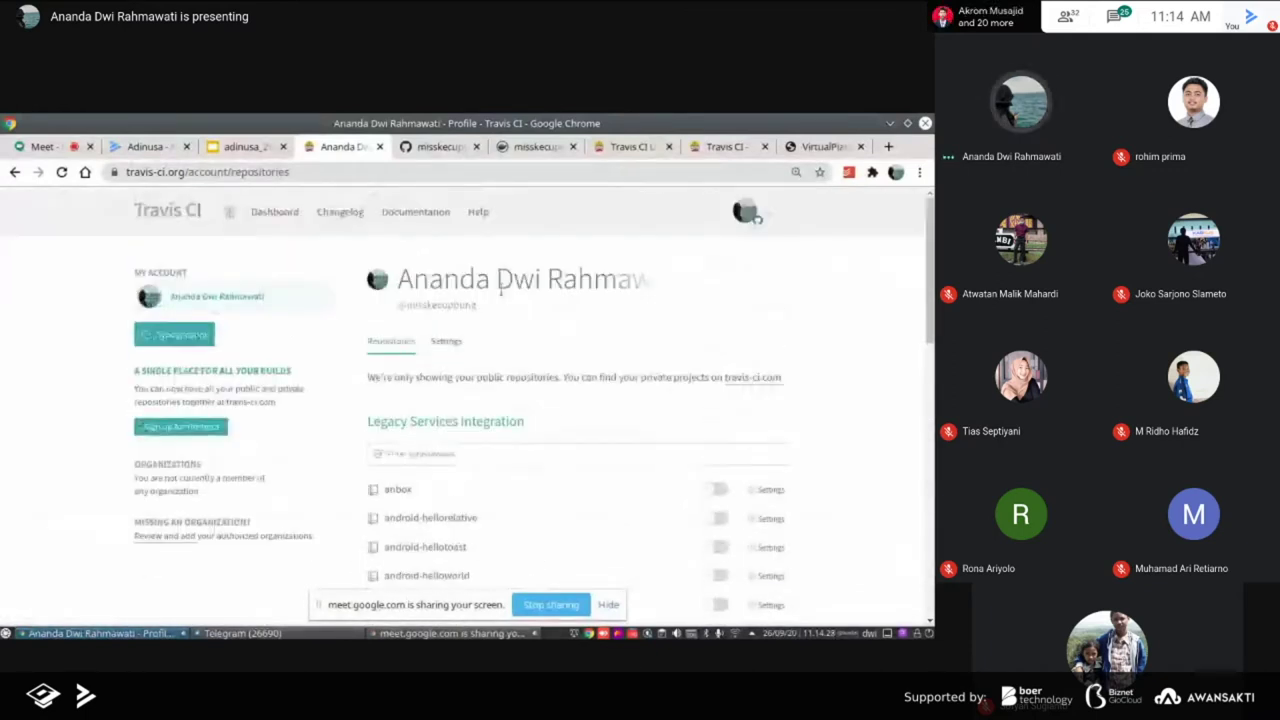
pyautogui.click(187, 336)
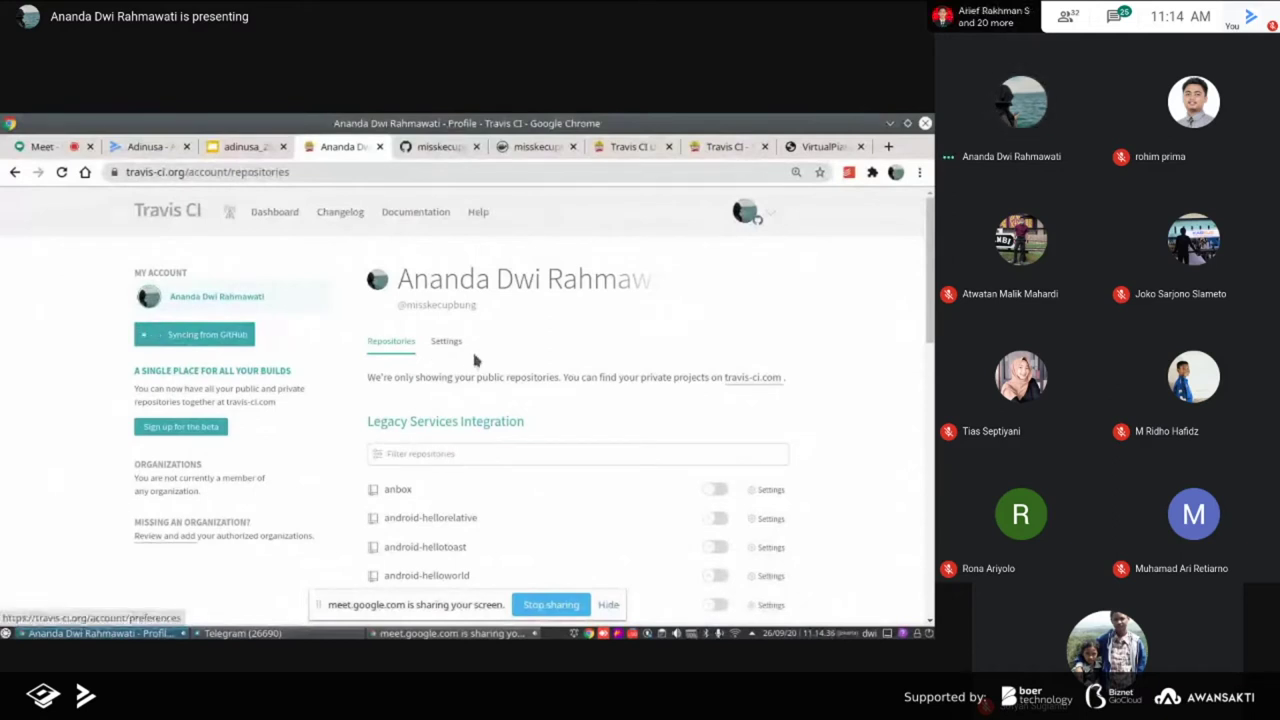
# Look over the repositories under Legacy Services Integration and their activation switches
pyautogui.scroll(-2, 474, 360)
pyautogui.scroll(1, 477, 360)
pyautogui.scroll(-6, 474, 360)
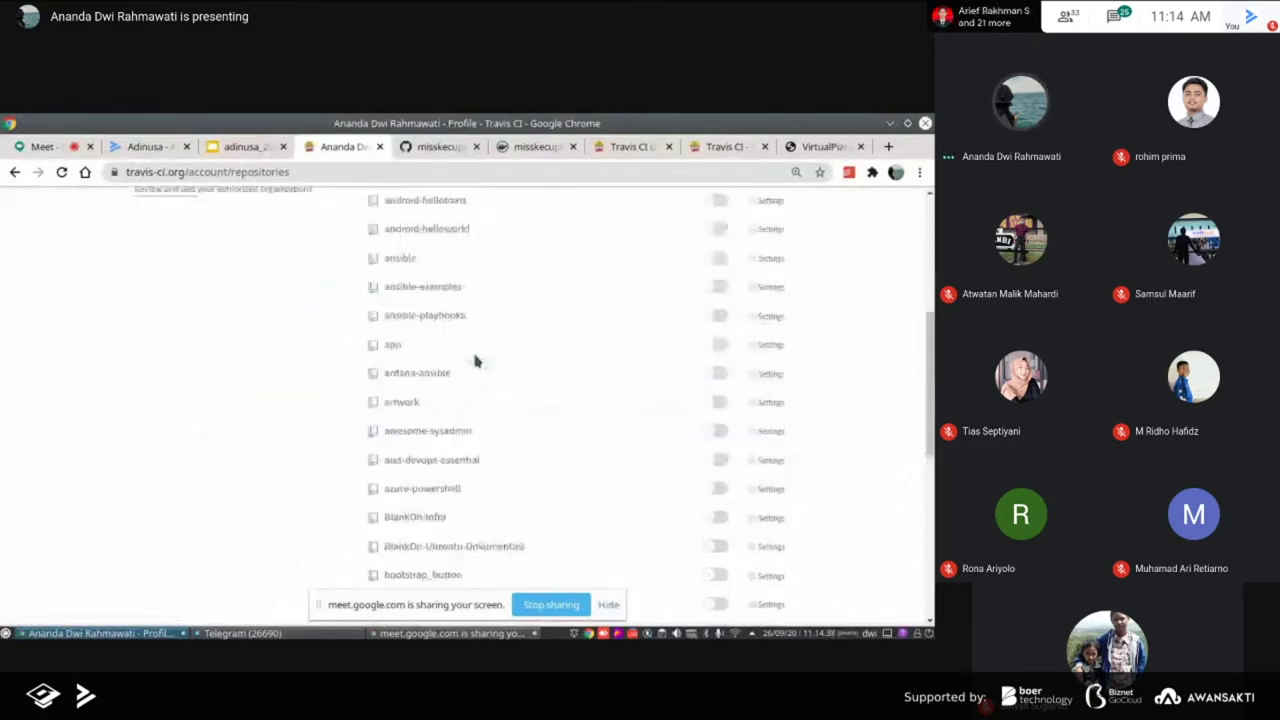
pyautogui.scroll(2, 474, 360)
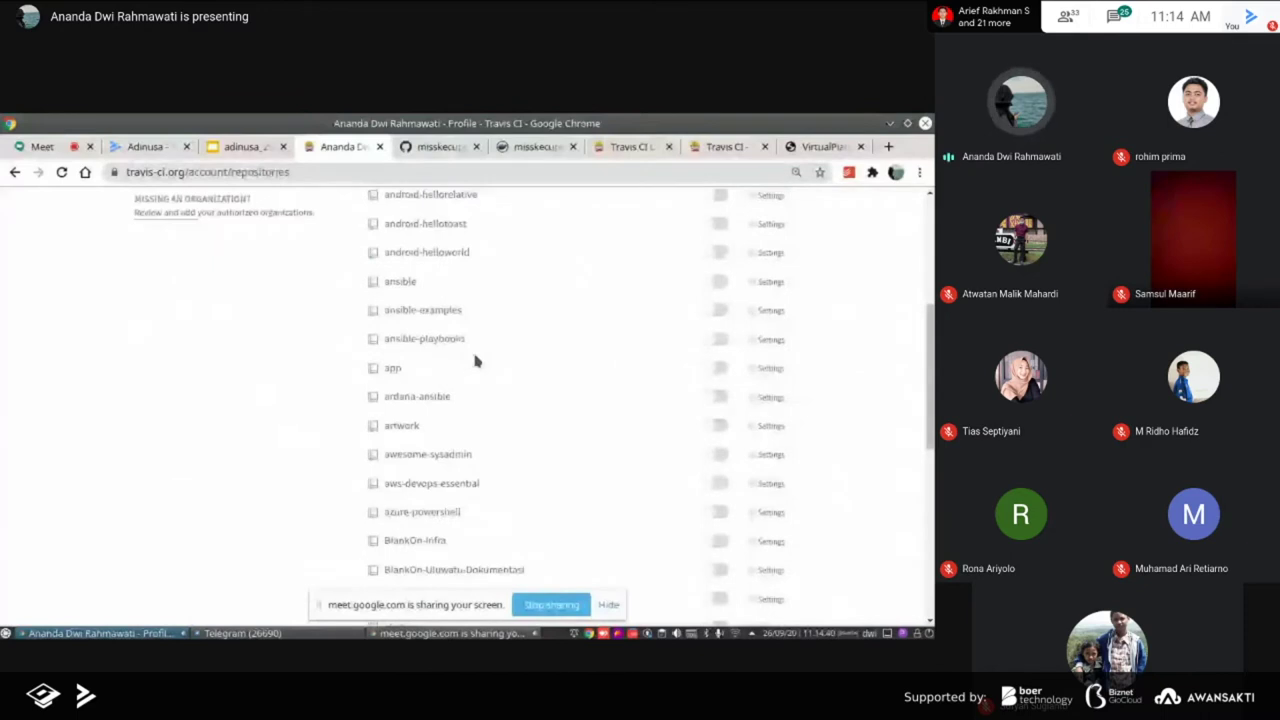
# Check the "Mari Nge-Lab!" slide and the virtualpiano tags on Docker Hub, and return to the Travis CI account page
pyautogui.click(245, 147)
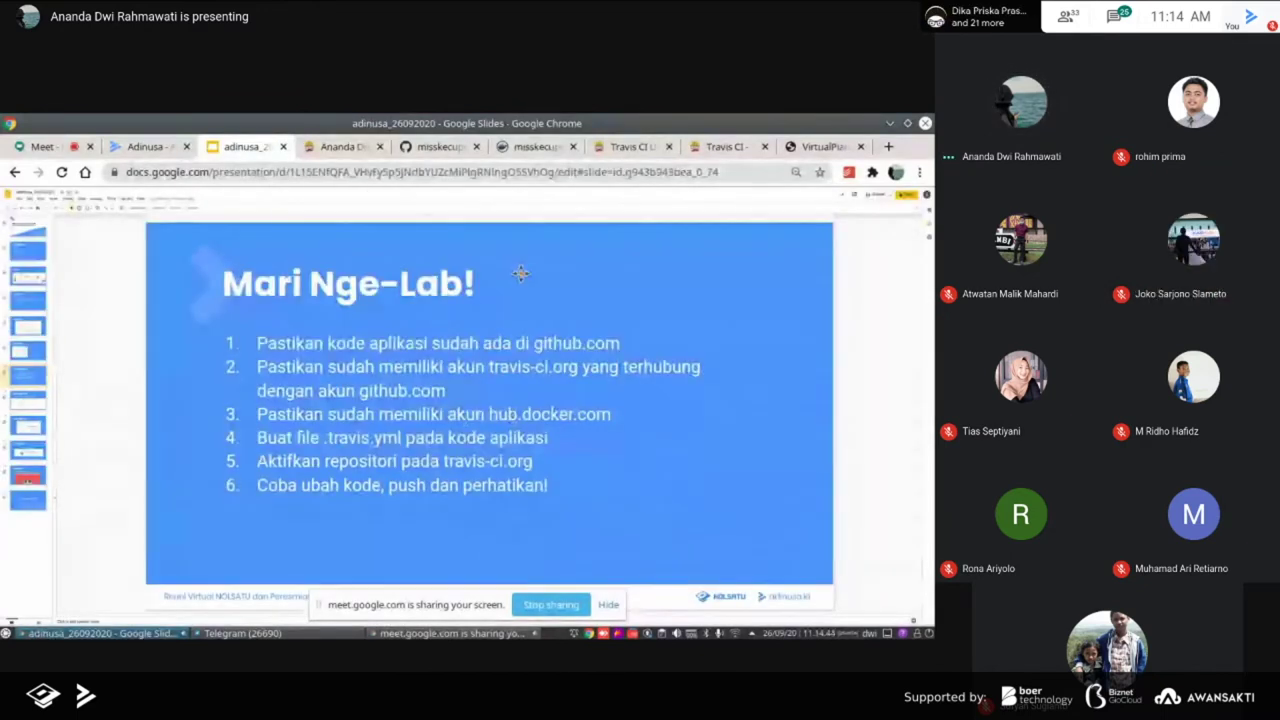
pyautogui.click(516, 150)
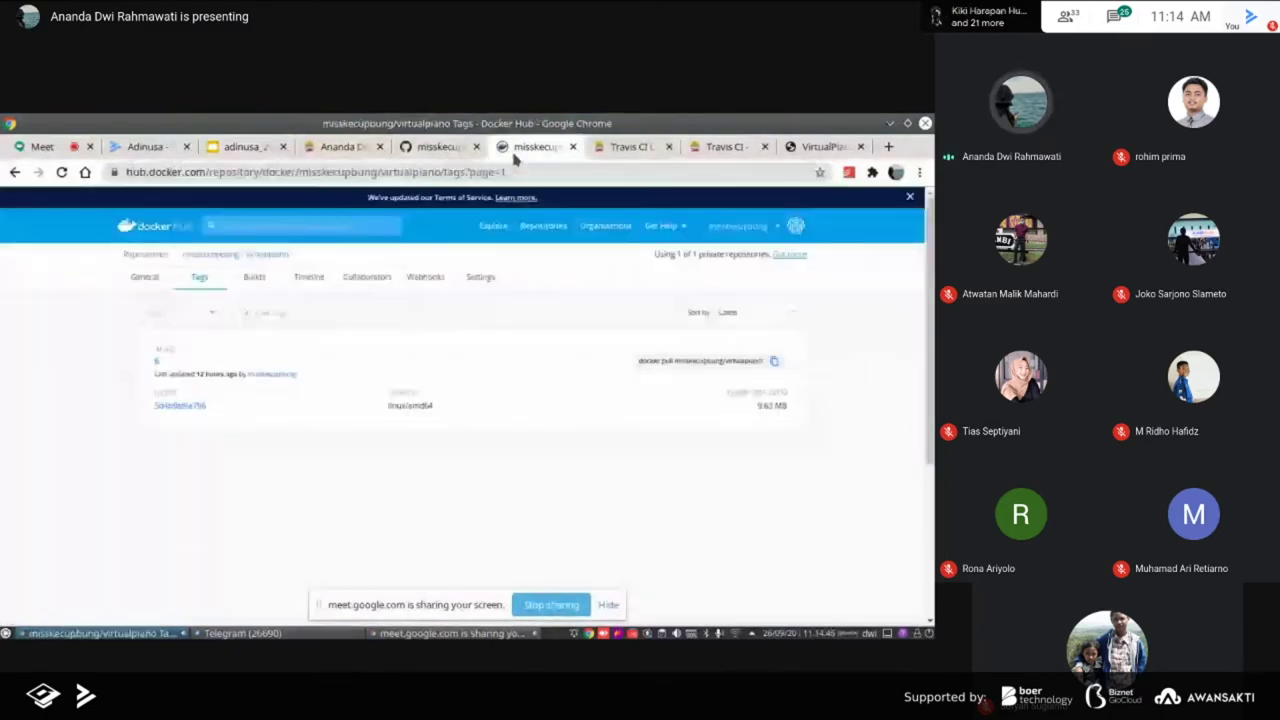
pyautogui.click(338, 148)
pyautogui.scroll(3, 281, 311)
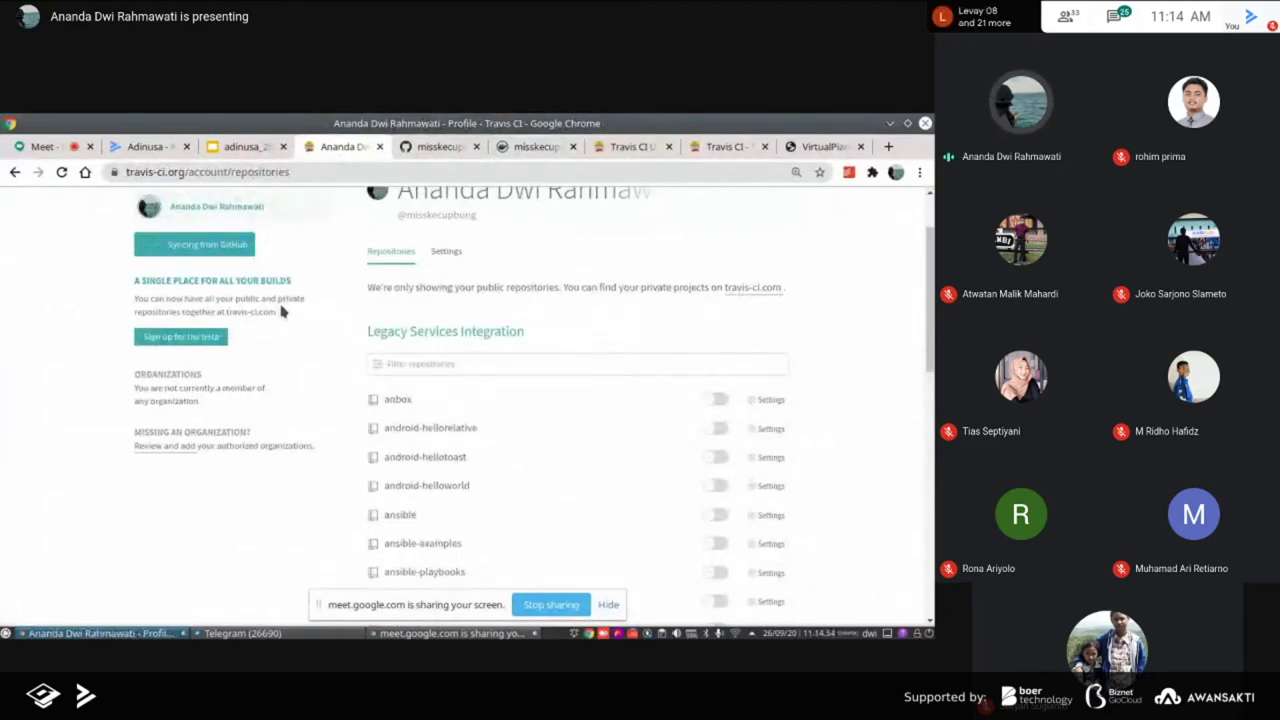
pyautogui.scroll(1, 281, 311)
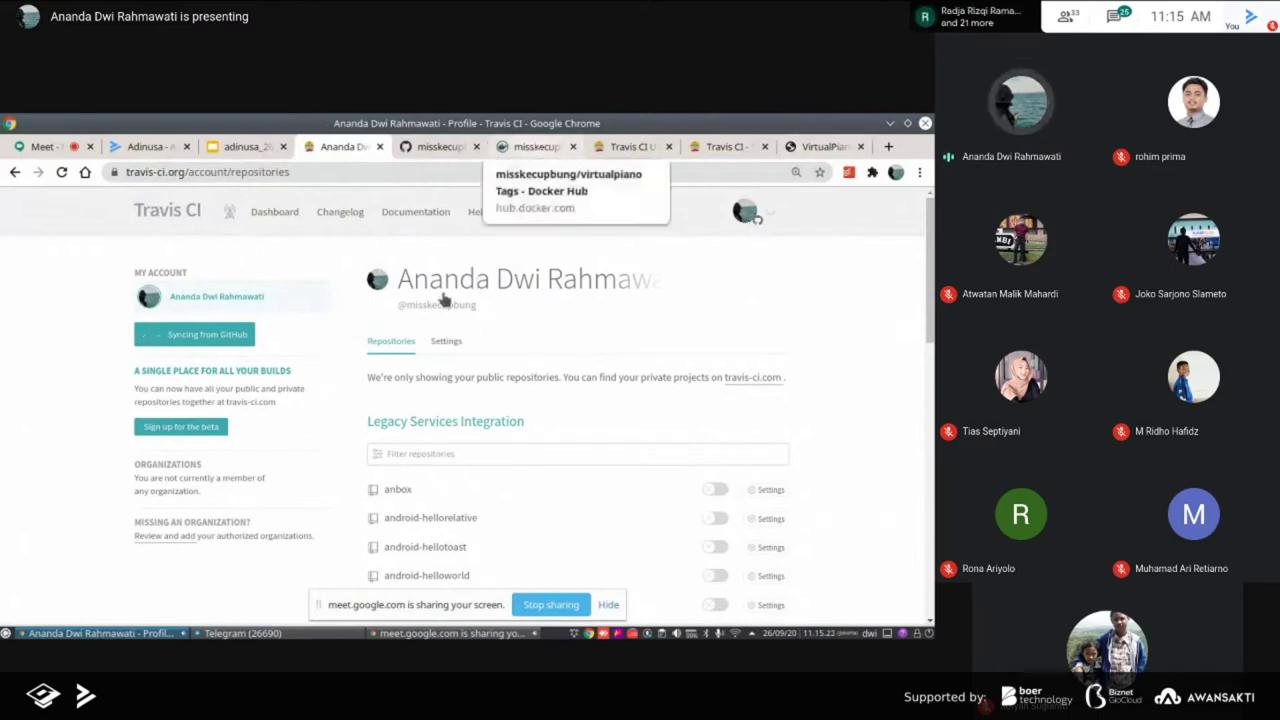
# Examine the whole first page of the account's repositories in Travis CI
pyautogui.scroll(-1, 447, 298)
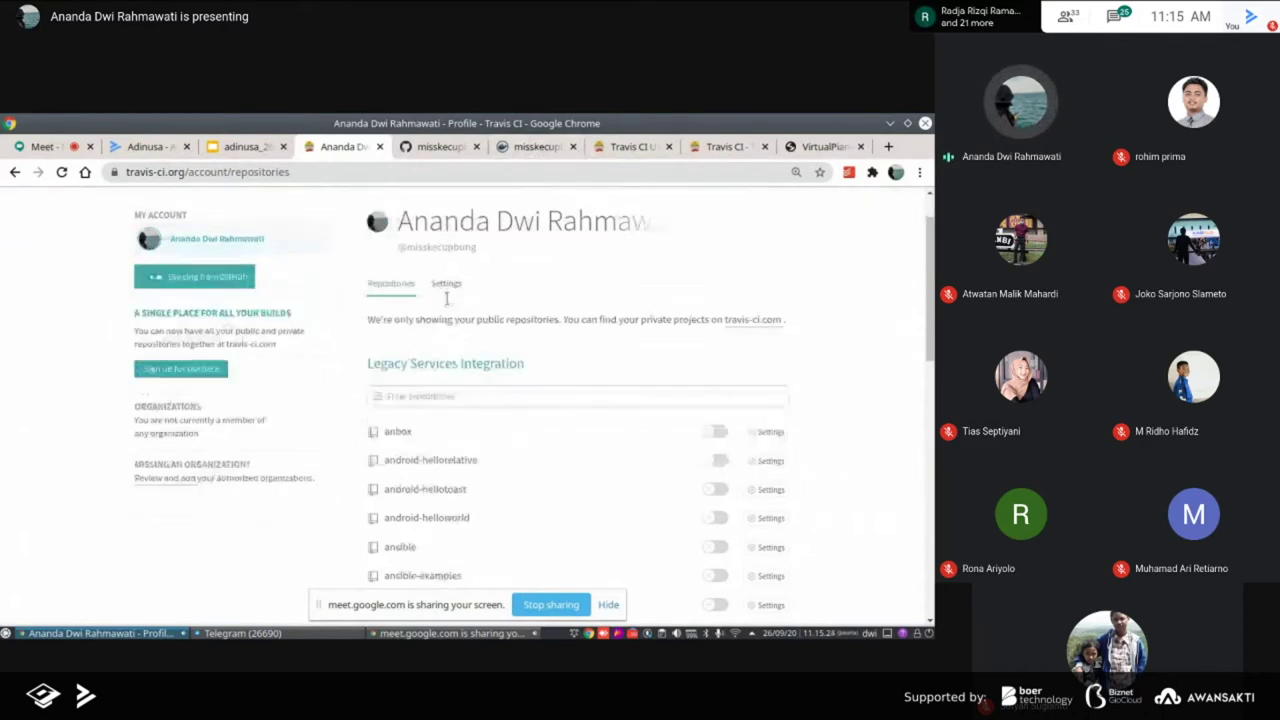
pyautogui.scroll(-5, 447, 298)
pyautogui.scroll(-5, 456, 358)
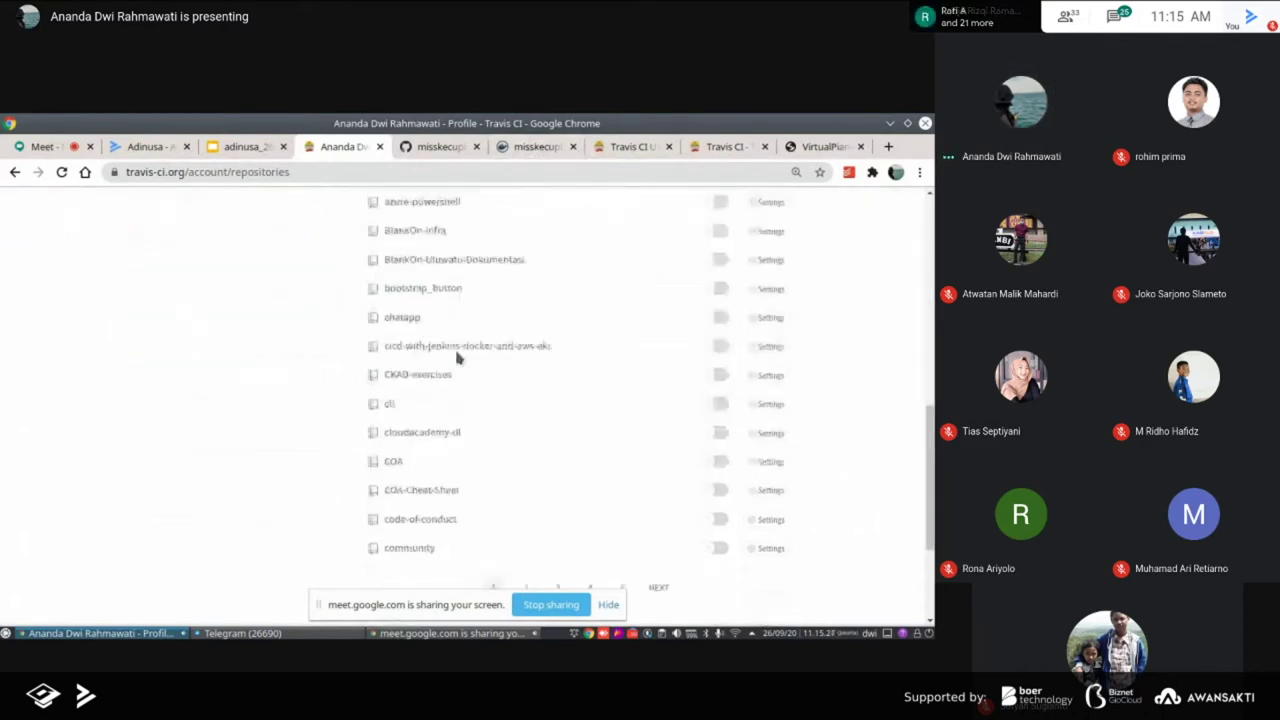
pyautogui.scroll(6, 456, 358)
pyautogui.scroll(5, 456, 358)
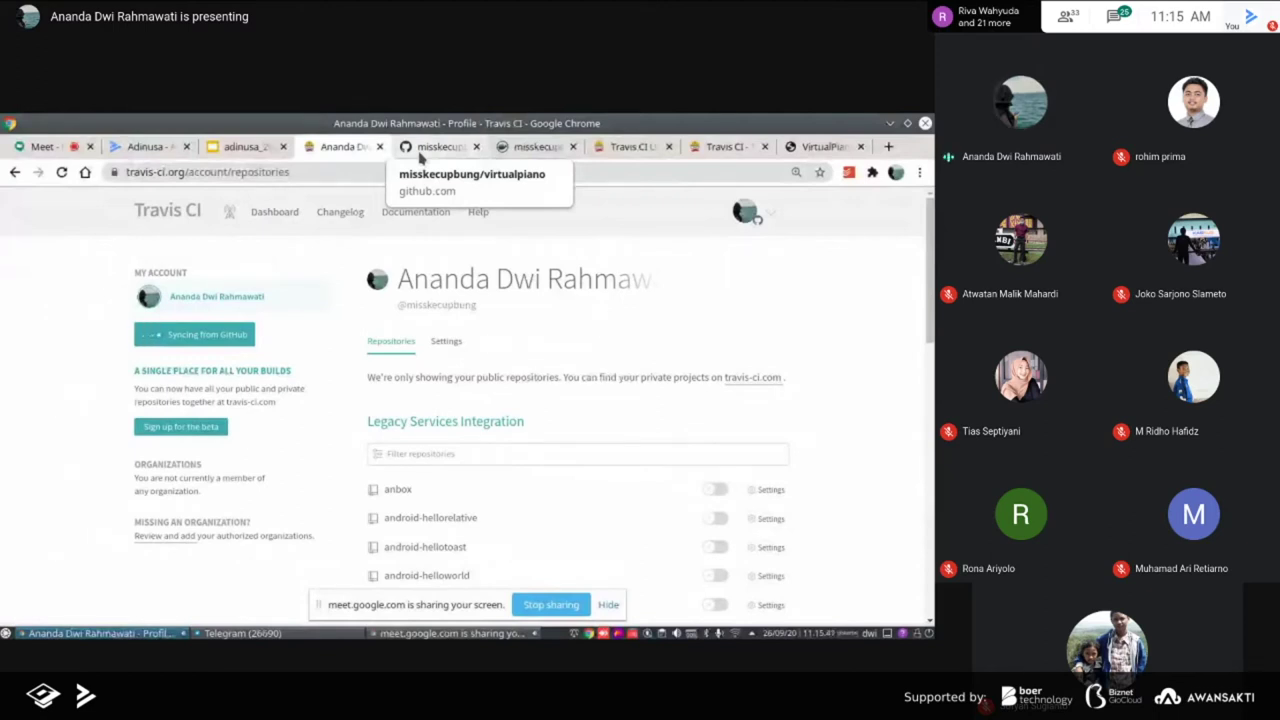
# Review the virtualpiano repository on GitHub, its tags on Docker Hub, and the Travis CI repository list
pyautogui.click(421, 156)
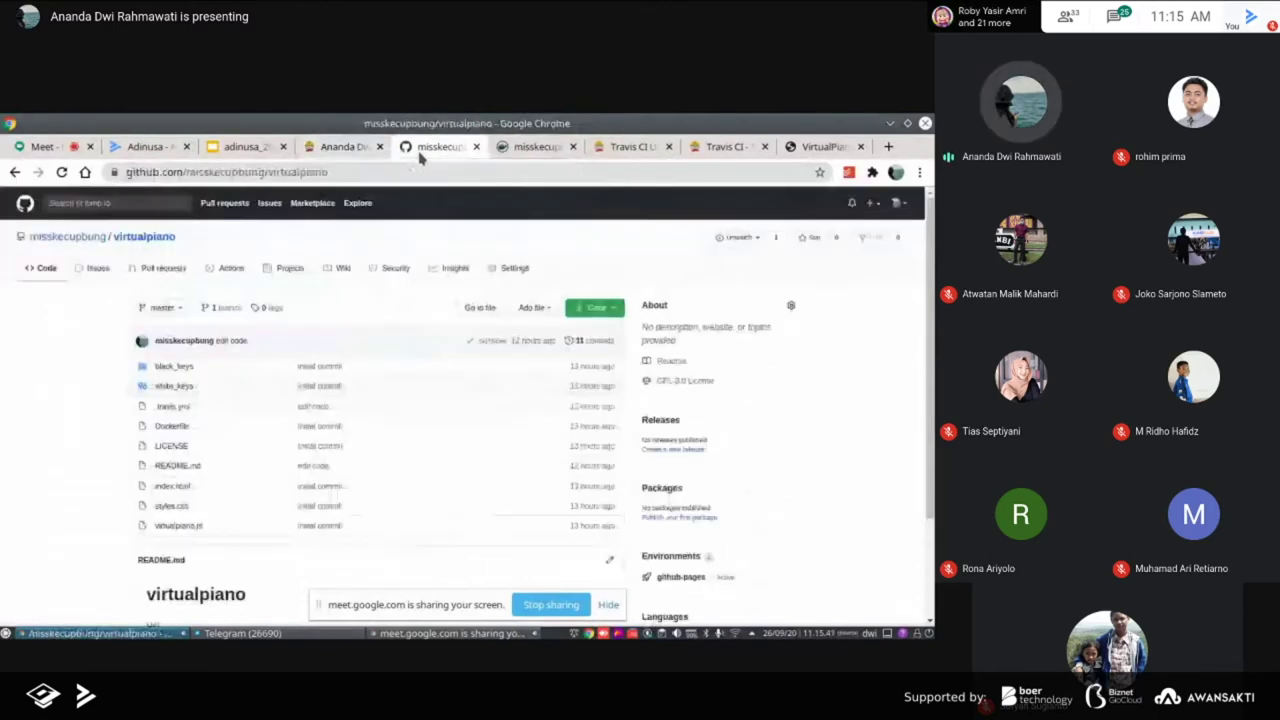
pyautogui.scroll(-1, 314, 270)
pyautogui.scroll(1, 300, 262)
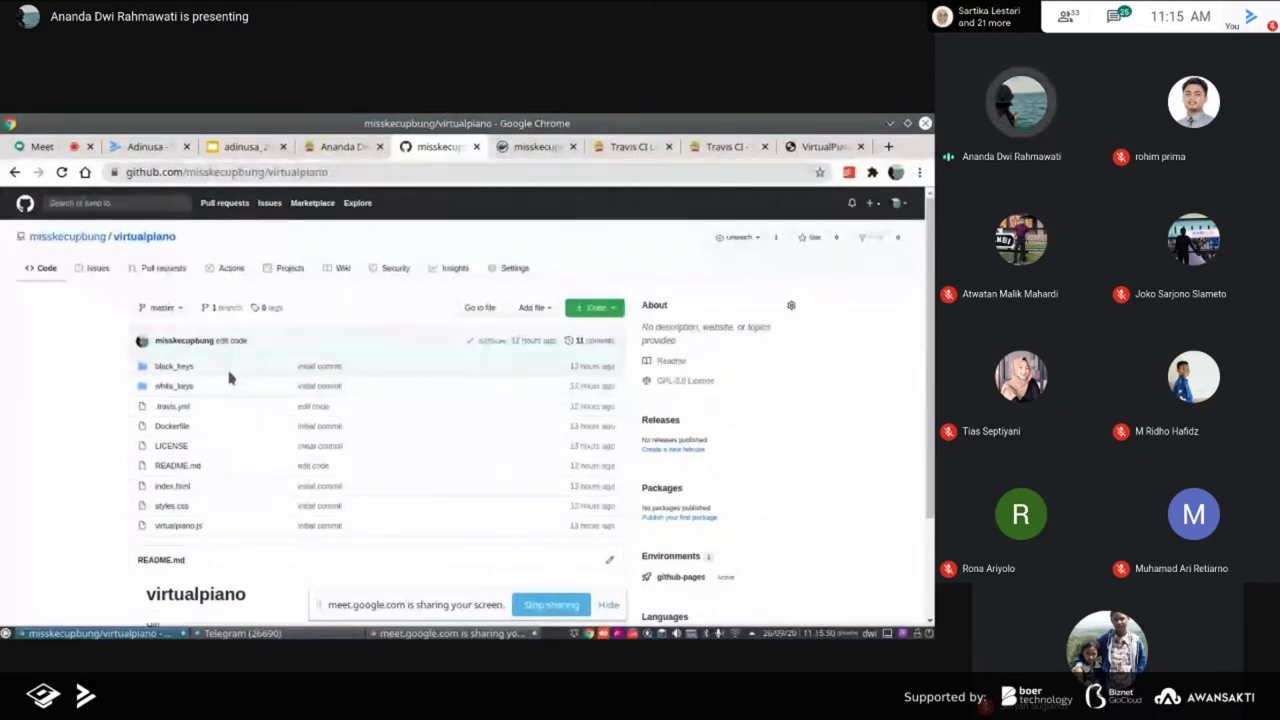
pyautogui.click(522, 150)
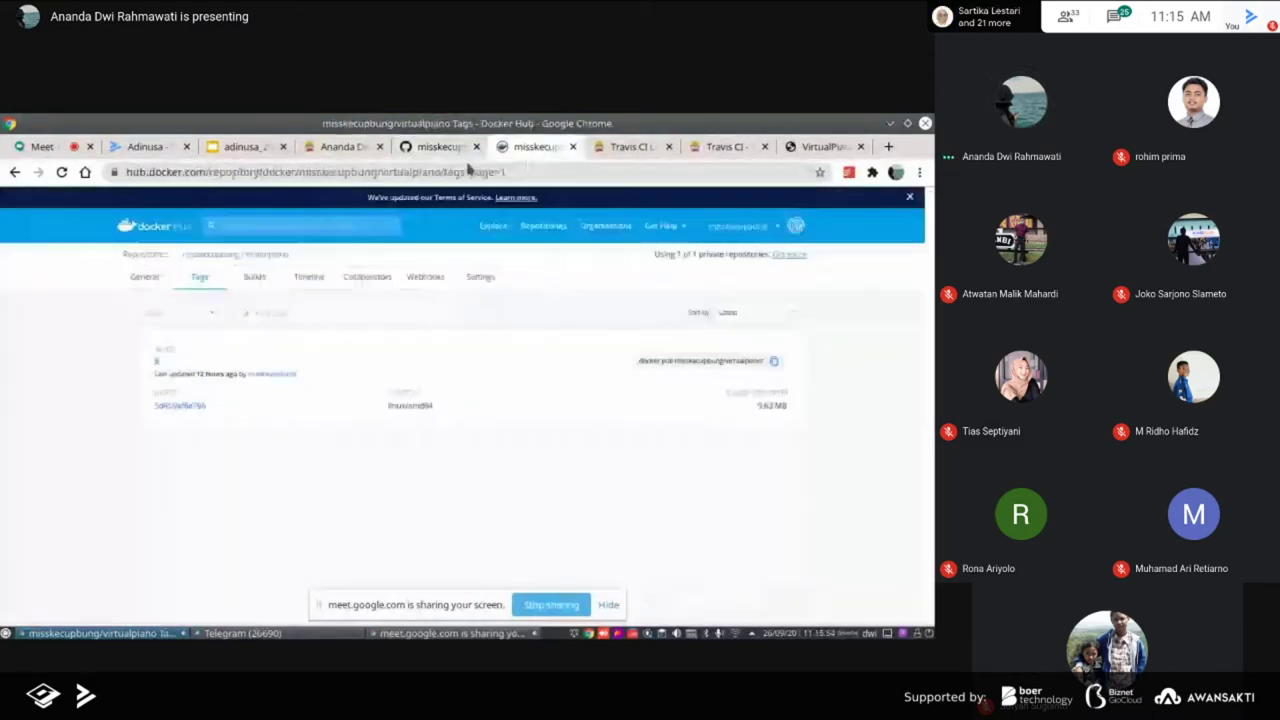
pyautogui.click(345, 147)
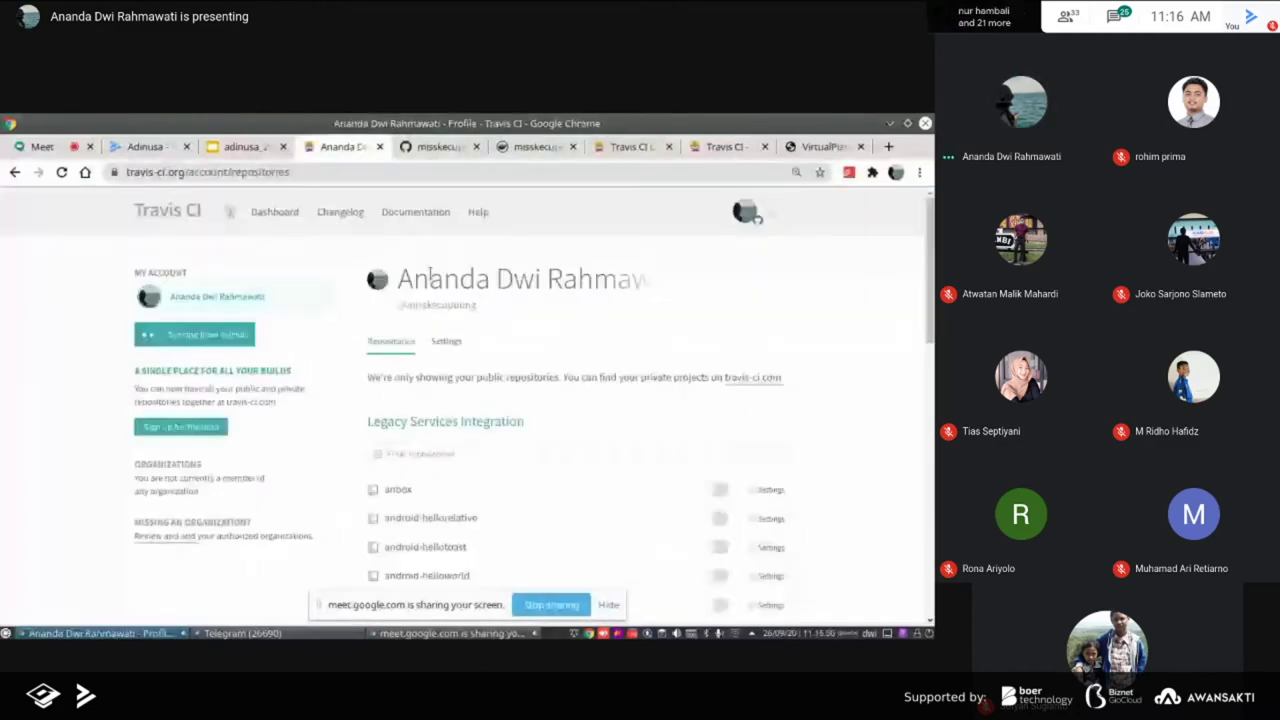
pyautogui.scroll(-2, 430, 277)
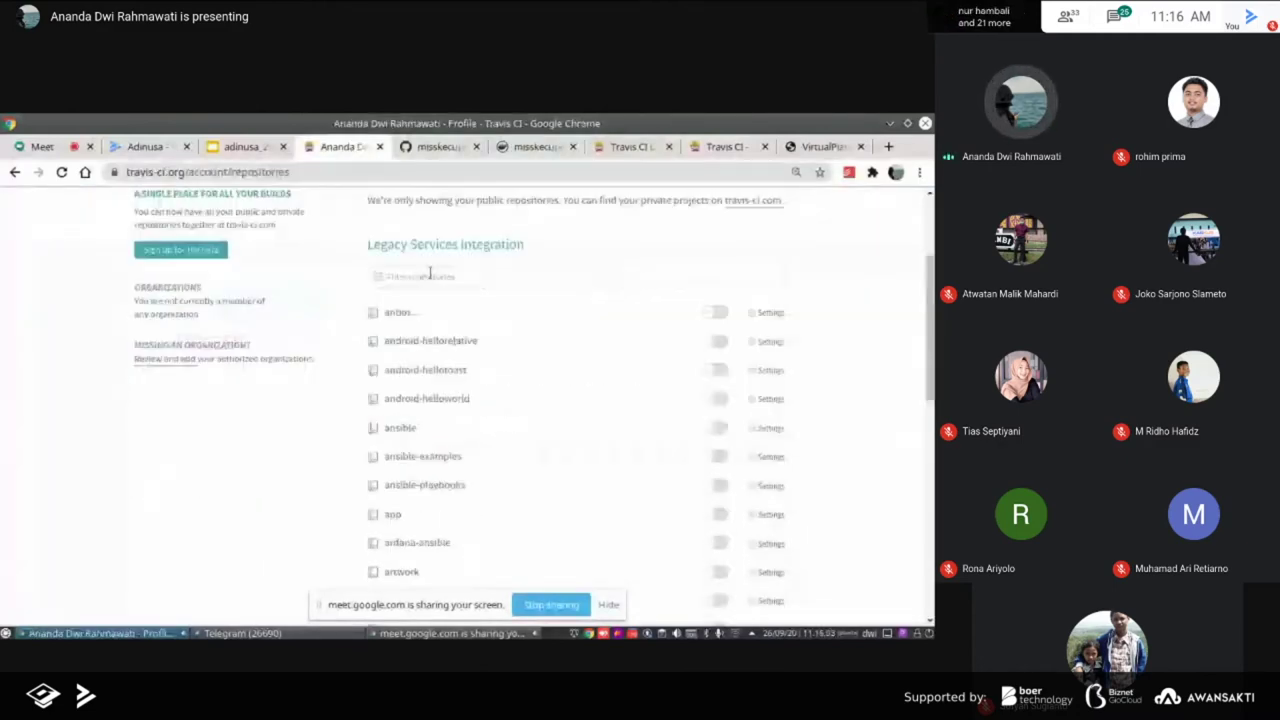
pyautogui.scroll(1, 430, 273)
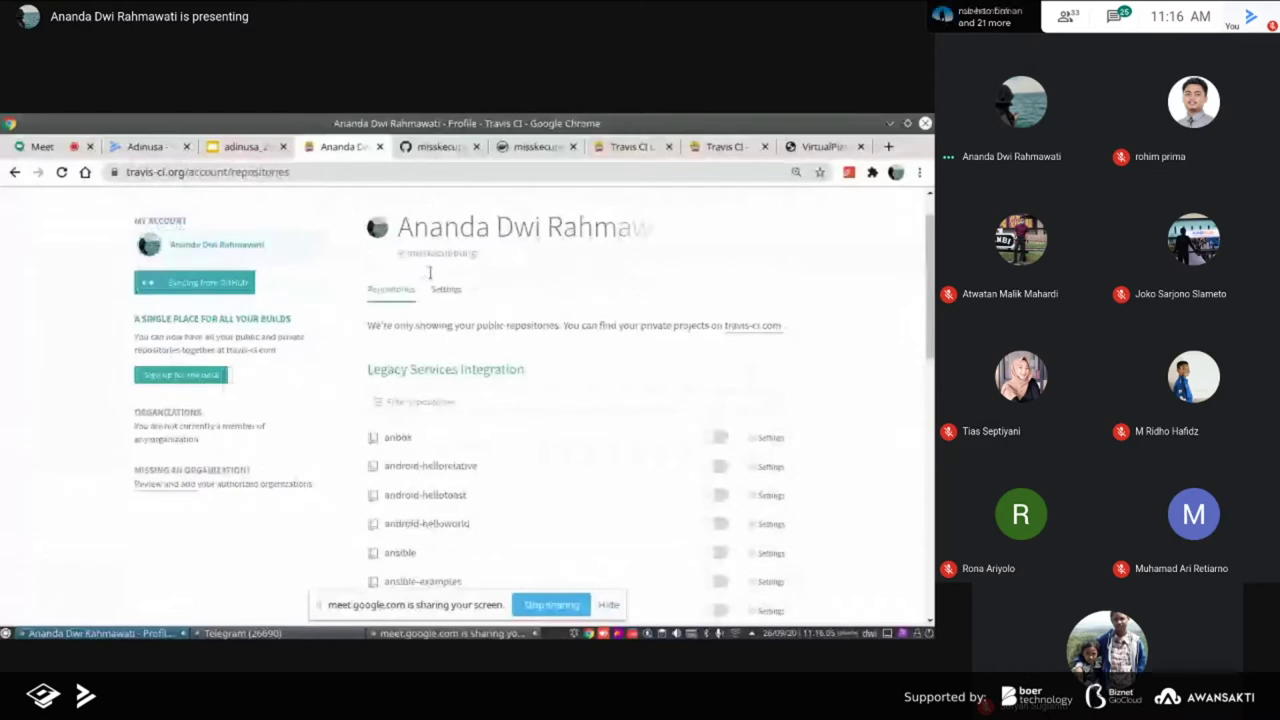
pyautogui.scroll(1, 430, 273)
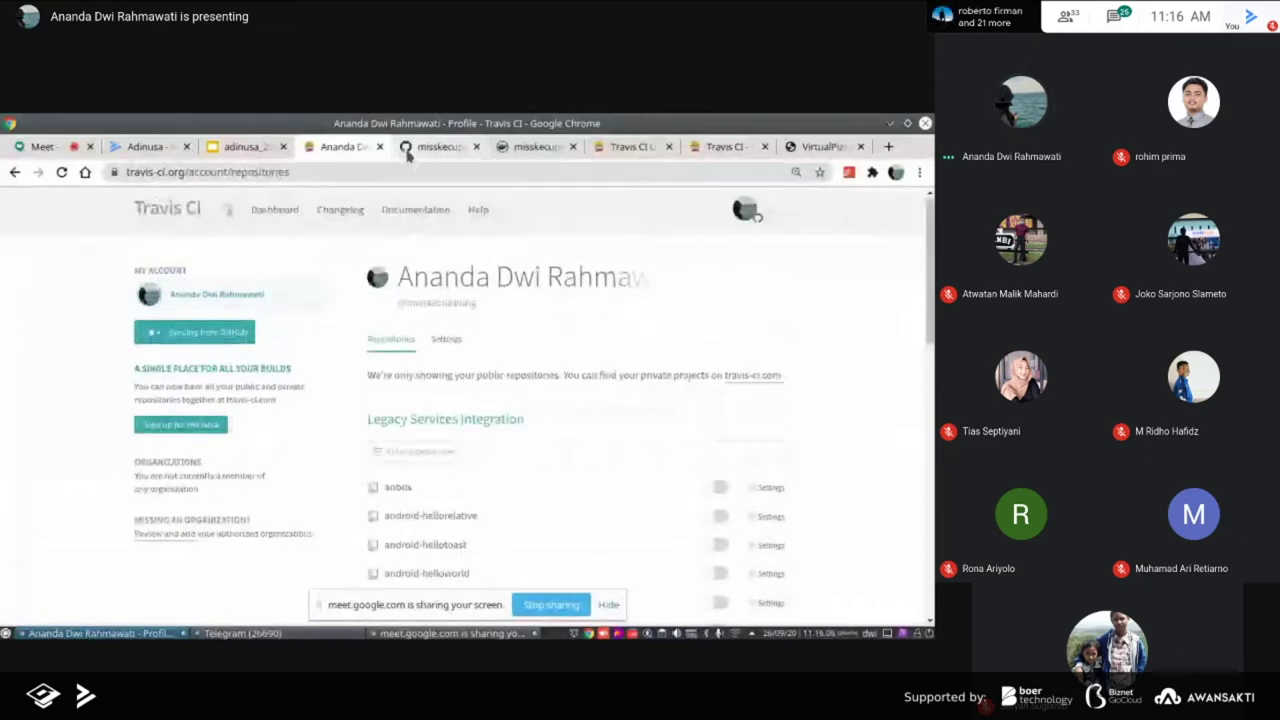
# Consult the "Mari Nge-Lab!" slide and open the .travis.yml file of the virtualpiano repository on GitHub
pyautogui.click(238, 147)
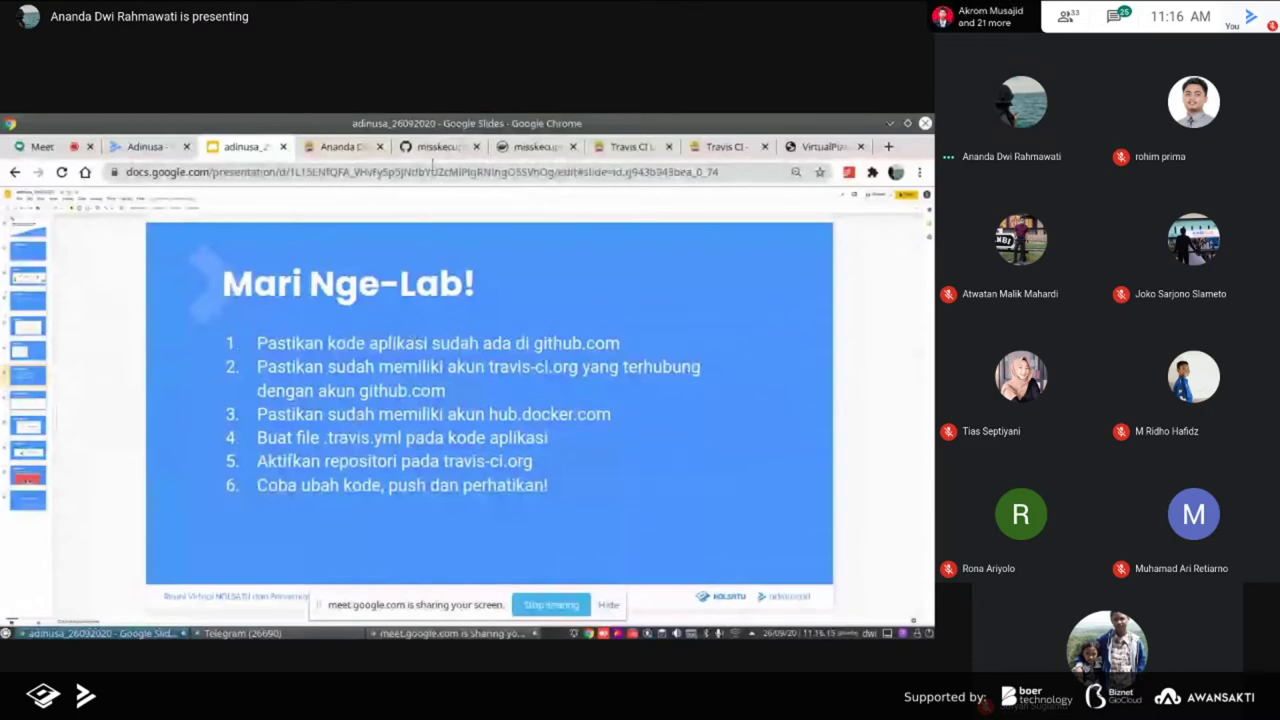
pyautogui.click(436, 149)
pyautogui.click(174, 407)
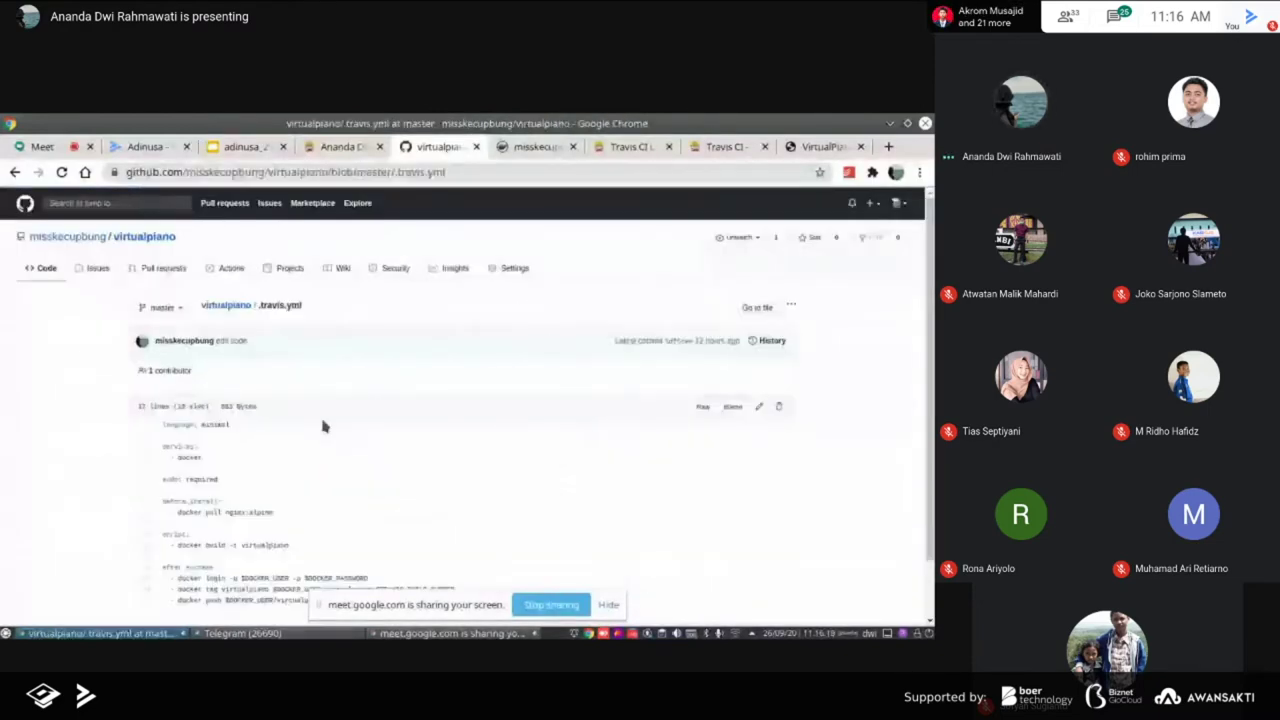
pyautogui.scroll(-1, 322, 426)
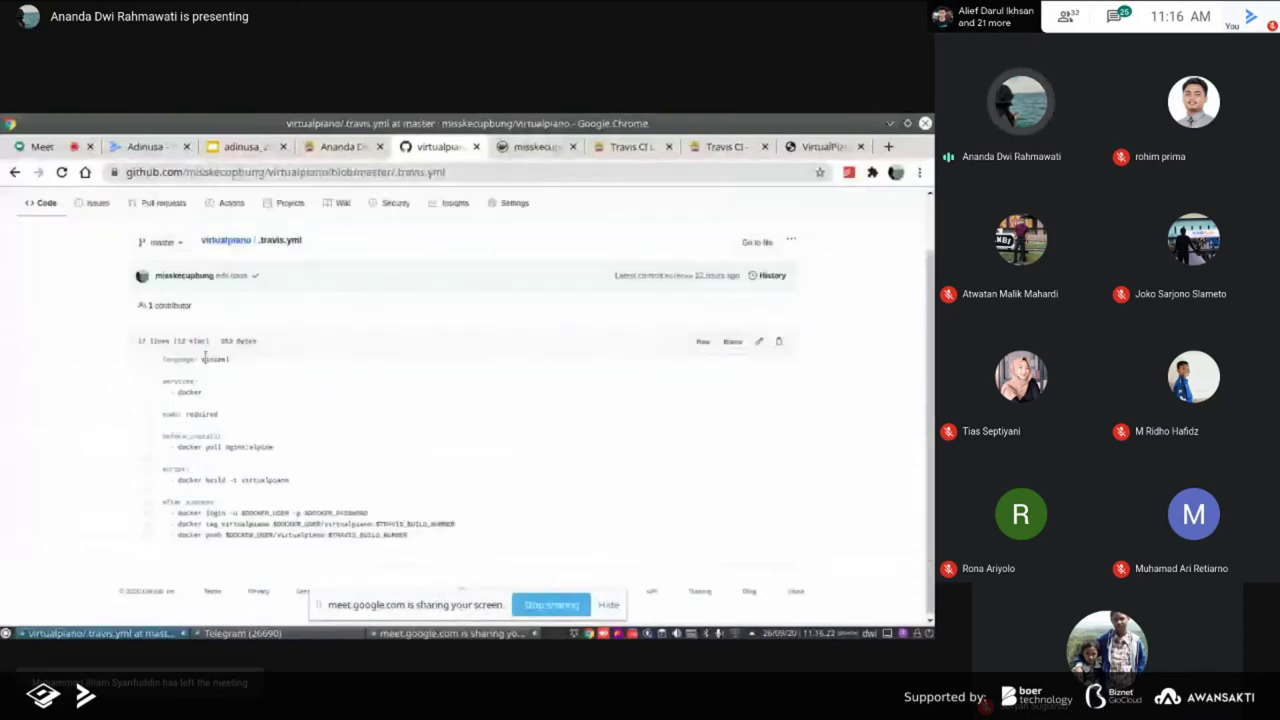
# Examine the build configuration in .travis.yml, highlighting the language value minimal
pyautogui.doubleClick(215, 359)
pyautogui.click(285, 418)
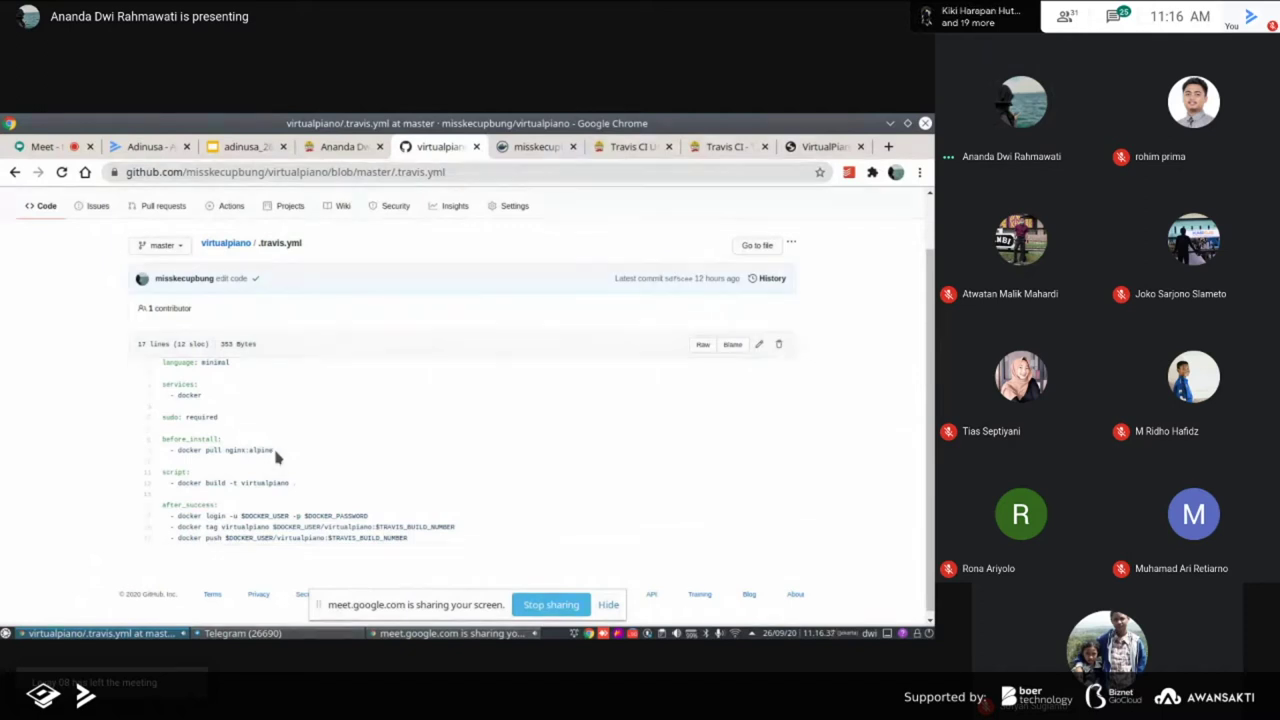
pyautogui.scroll(-1, 178, 491)
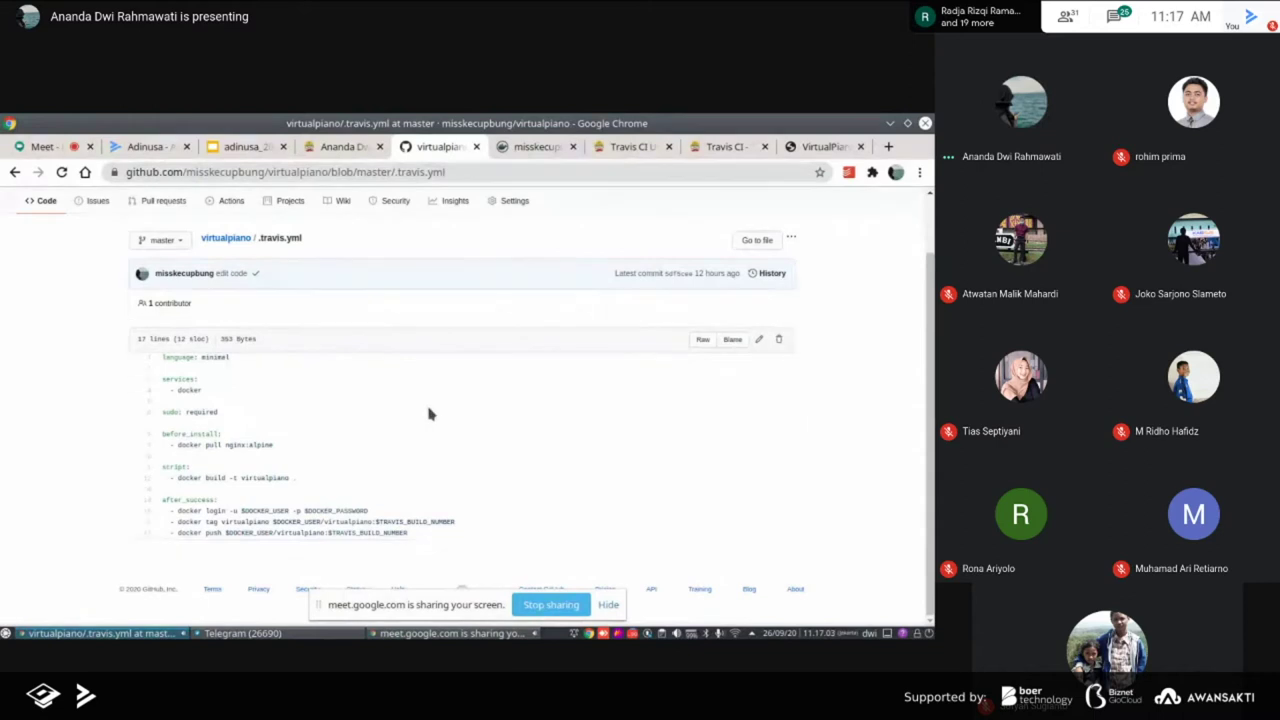
pyautogui.scroll(2, 428, 414)
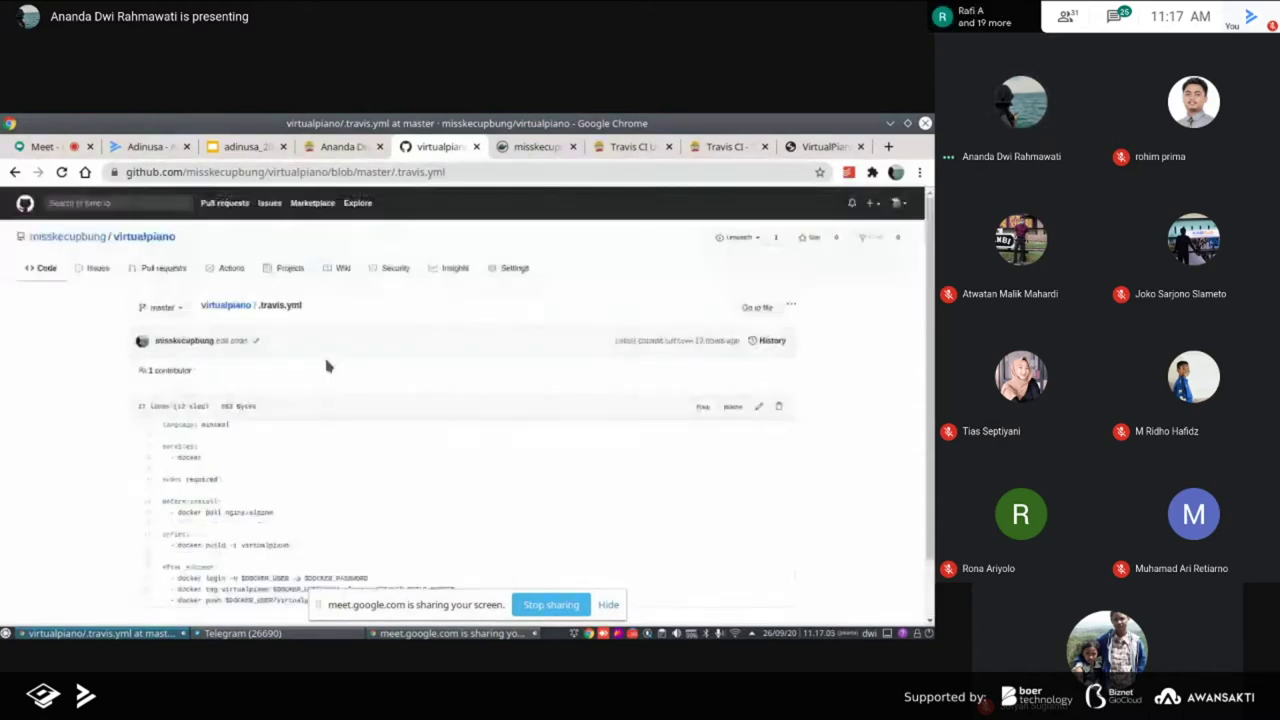
pyautogui.scroll(-1, 326, 366)
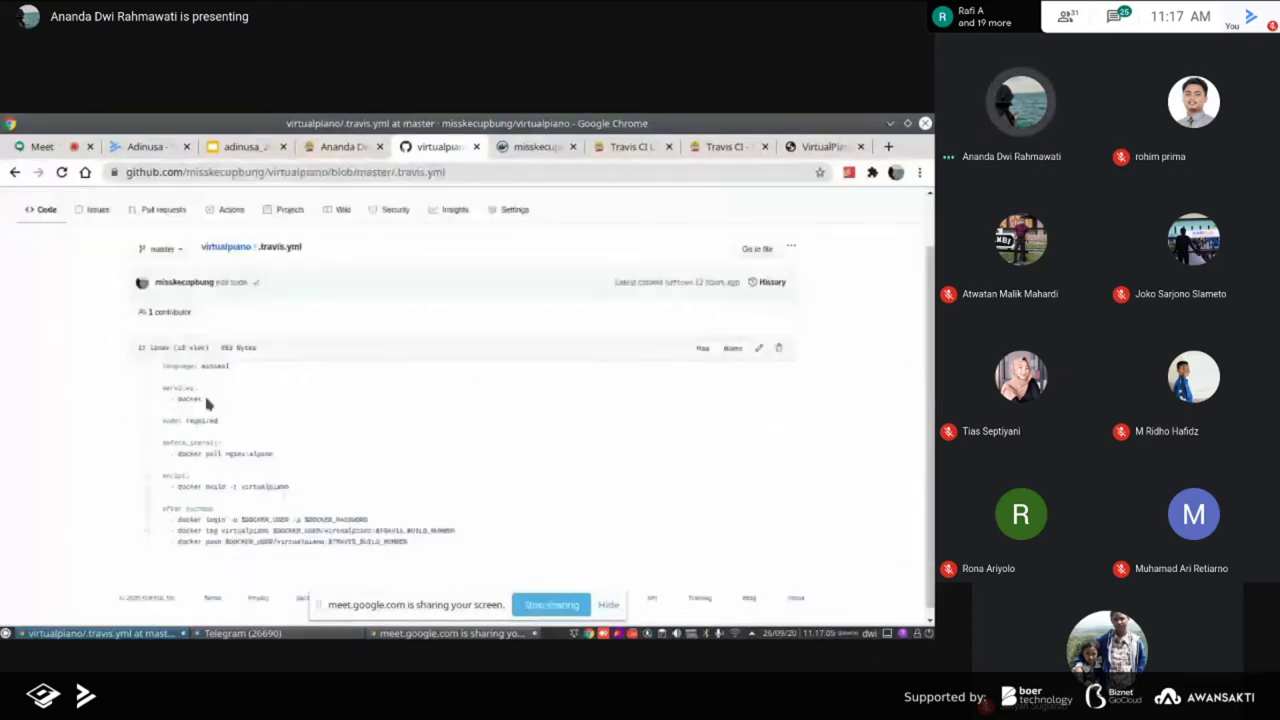
# Highlight the docker service and the docker pull nginx:alpine line in .travis.yml, and return to the virtualpiano repository's main page
pyautogui.moveTo(163, 386); pyautogui.dragTo(200, 400)
pyautogui.click(200, 400)
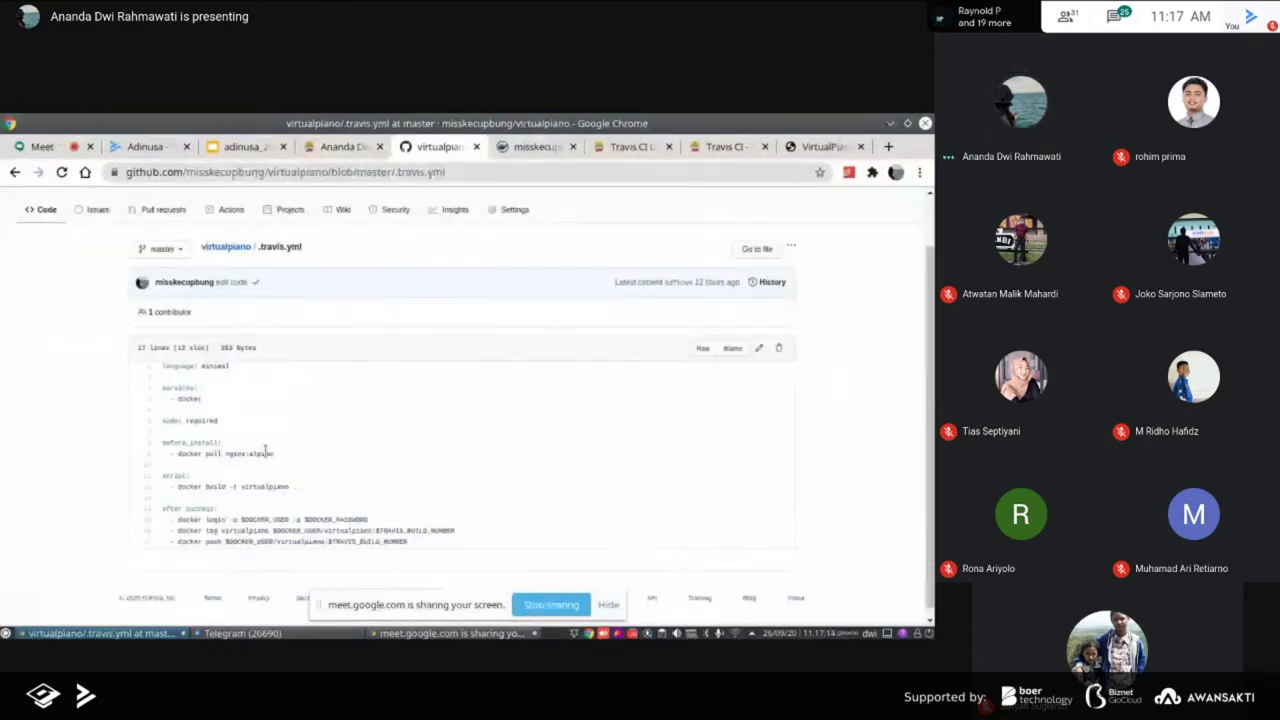
pyautogui.moveTo(272, 453); pyautogui.dragTo(163, 454)
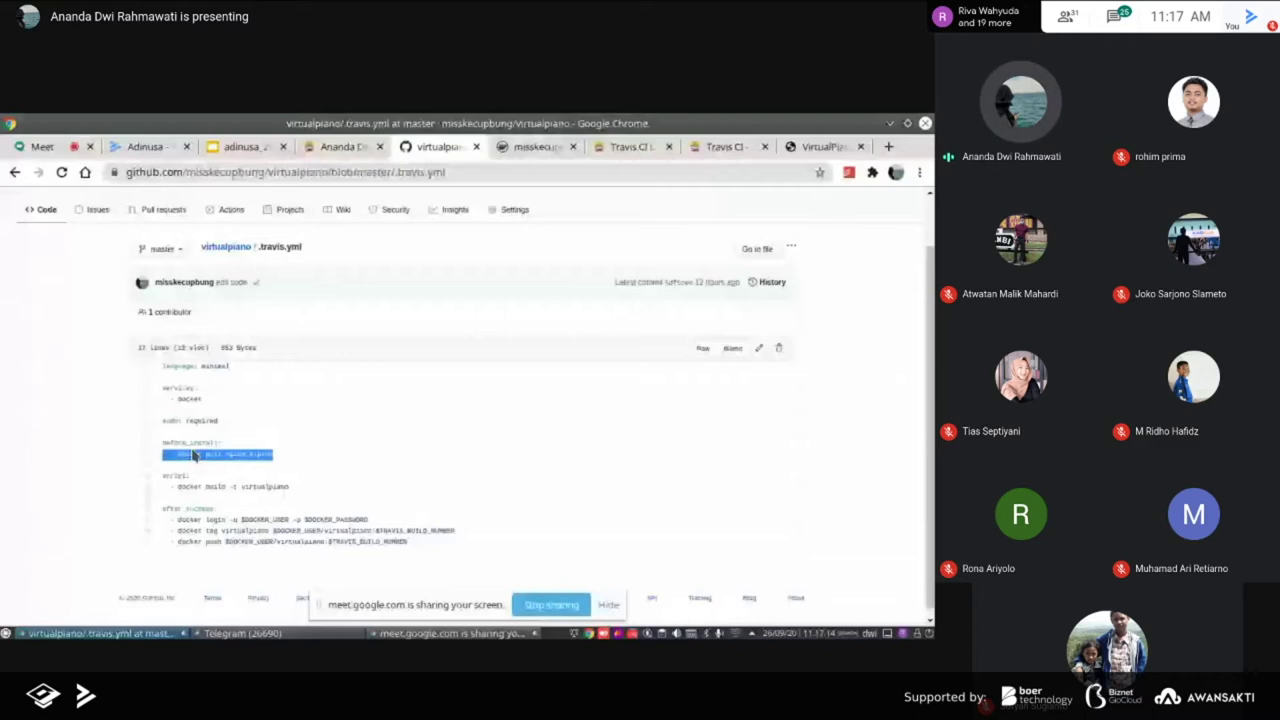
pyautogui.click(228, 247)
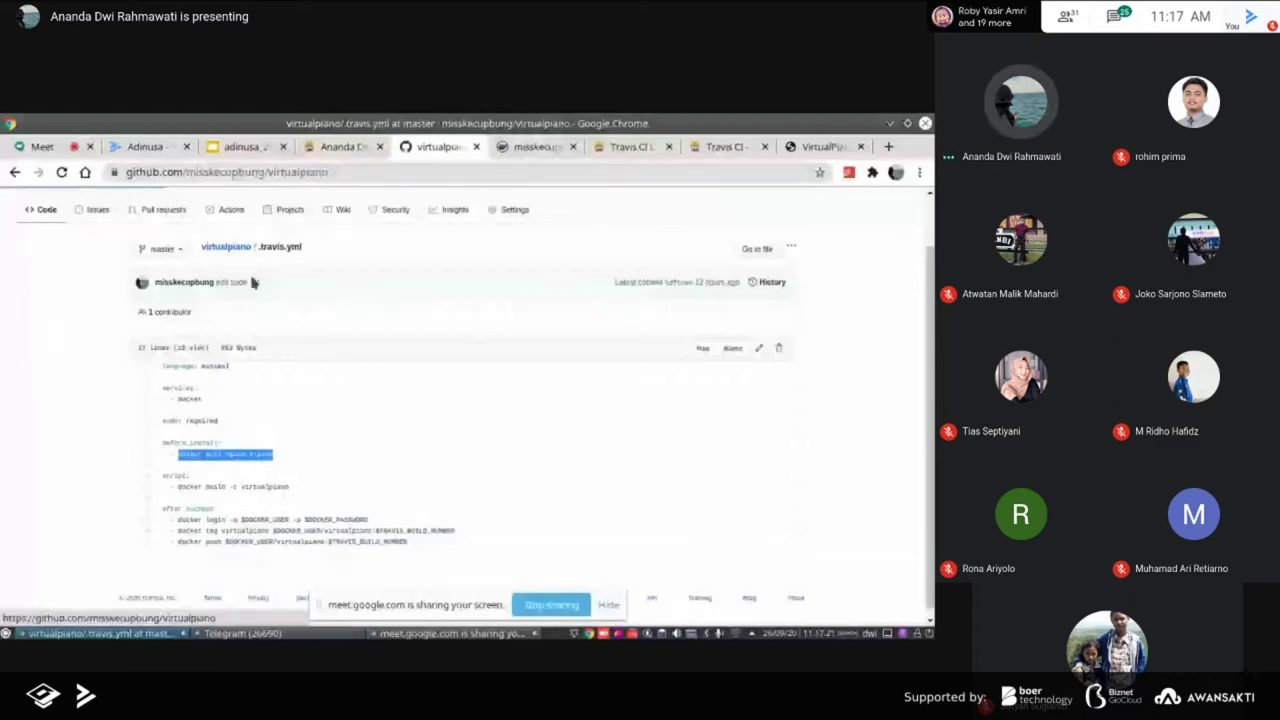
# Open the Dockerfile of the virtualpiano repository, then return to the repository's main page and review its file list
pyautogui.click(178, 428)
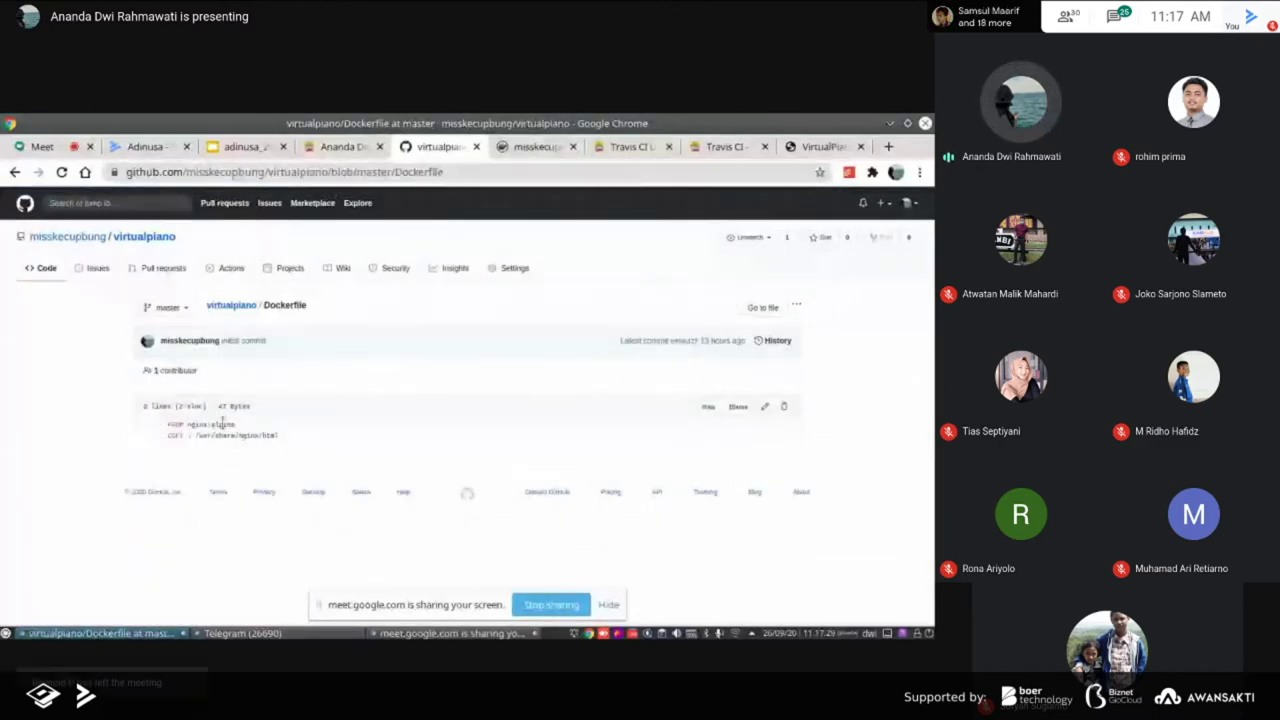
pyautogui.hotkey('alt', 'Left')
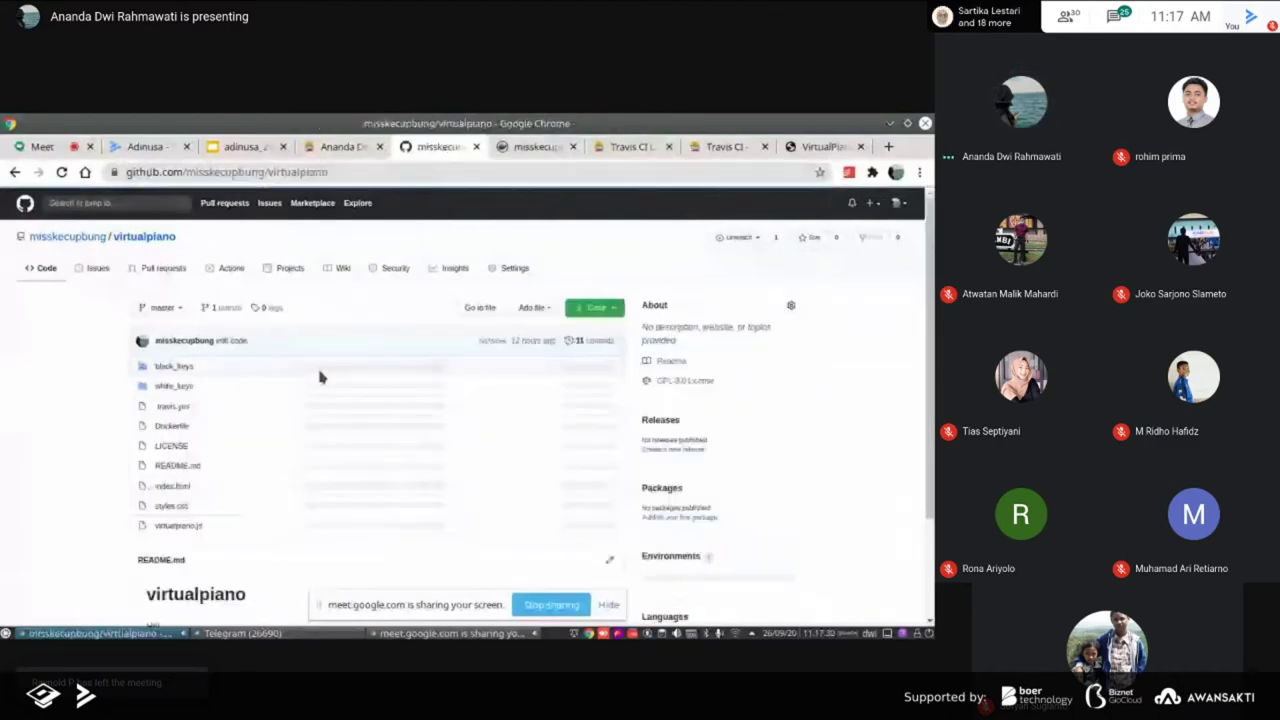
pyautogui.scroll(-2, 320, 377)
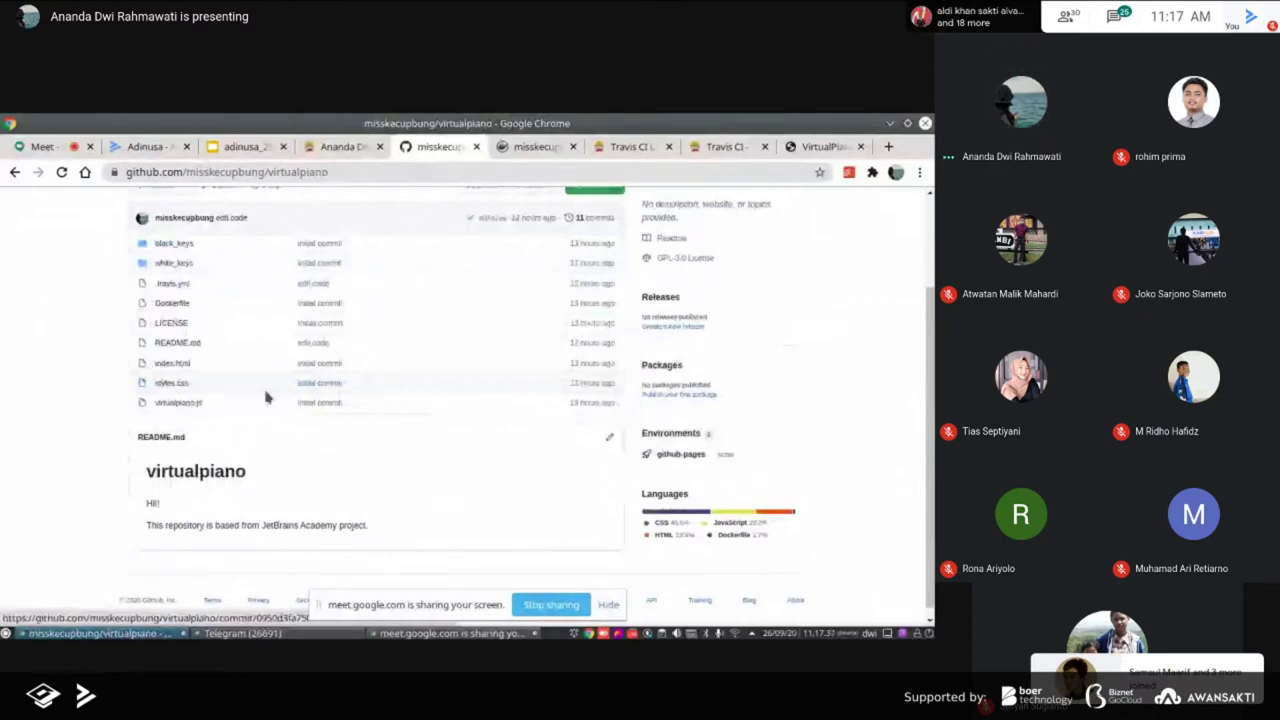
pyautogui.scroll(-1, 186, 430)
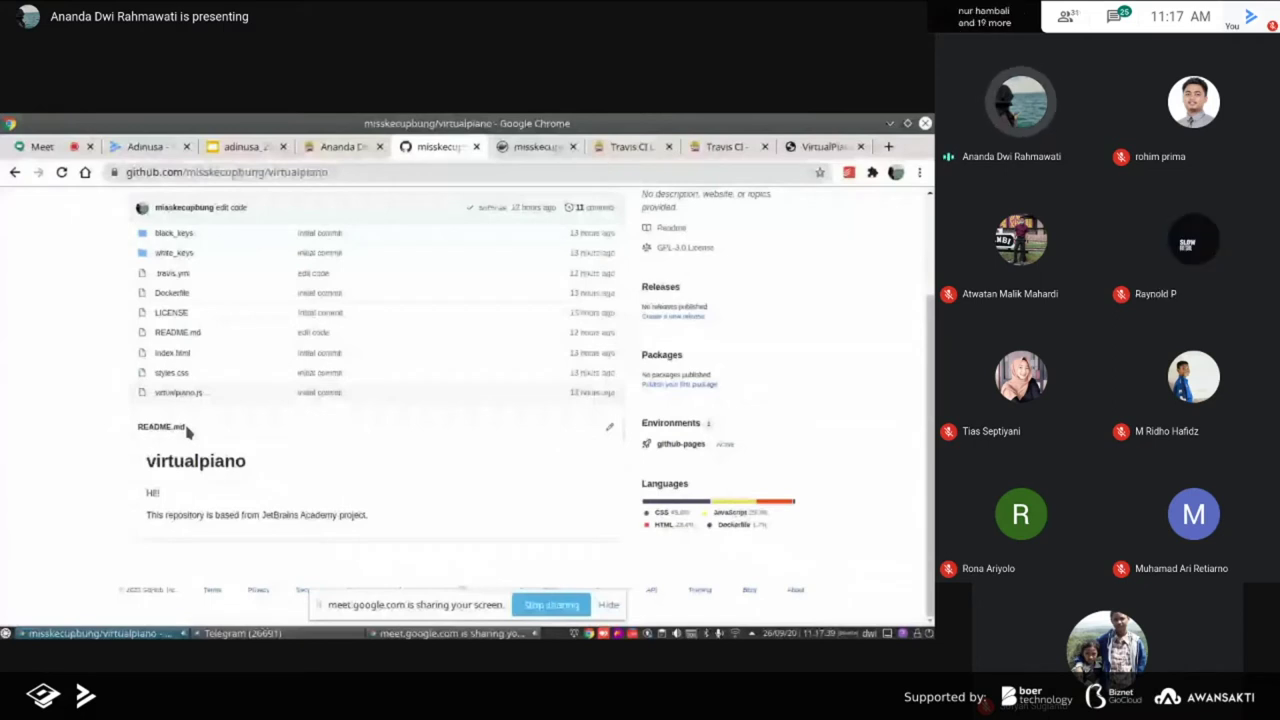
pyautogui.scroll(2, 199, 408)
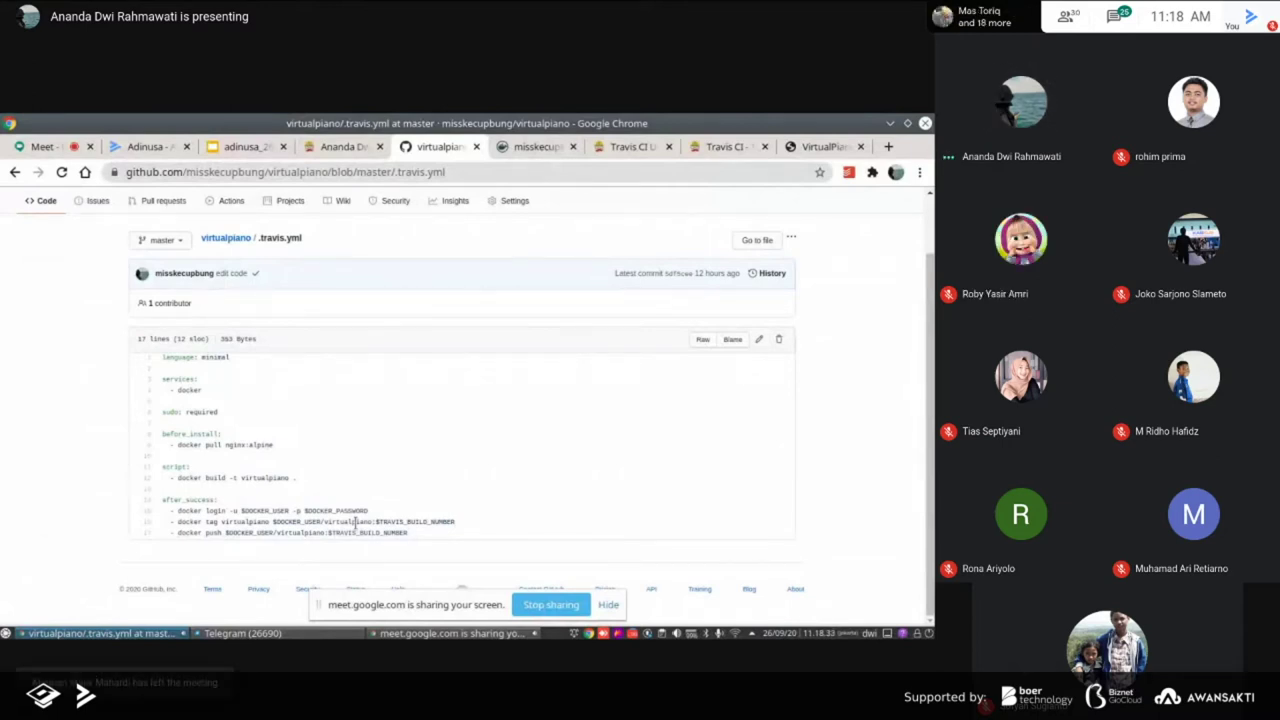
# Compare .travis.yml with the virtualpiano tags on Docker Hub and the live Virtual Piano page, ending on .travis.yml
pyautogui.hotkey('ctrl', 'Tab')
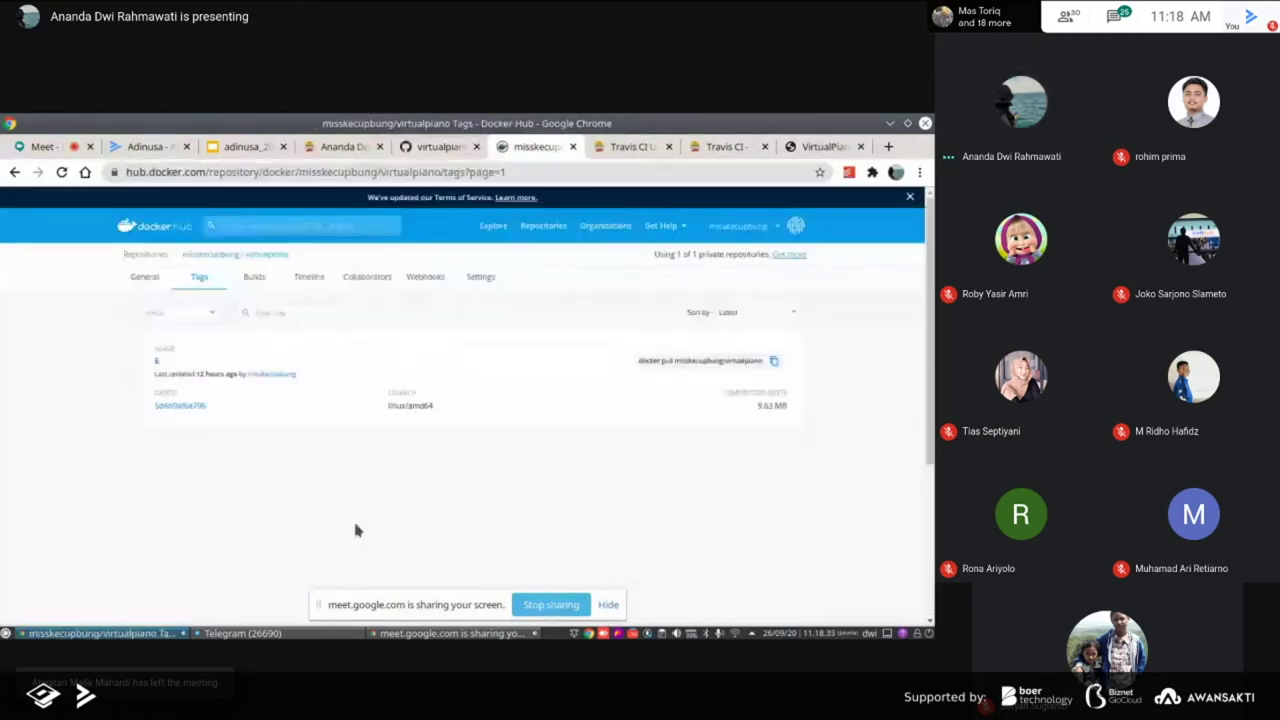
pyautogui.hotkey('ctrl', 'Tab')
pyautogui.hotkey('ctrl', 'Tab')
pyautogui.hotkey('ctrl', 'Tab')
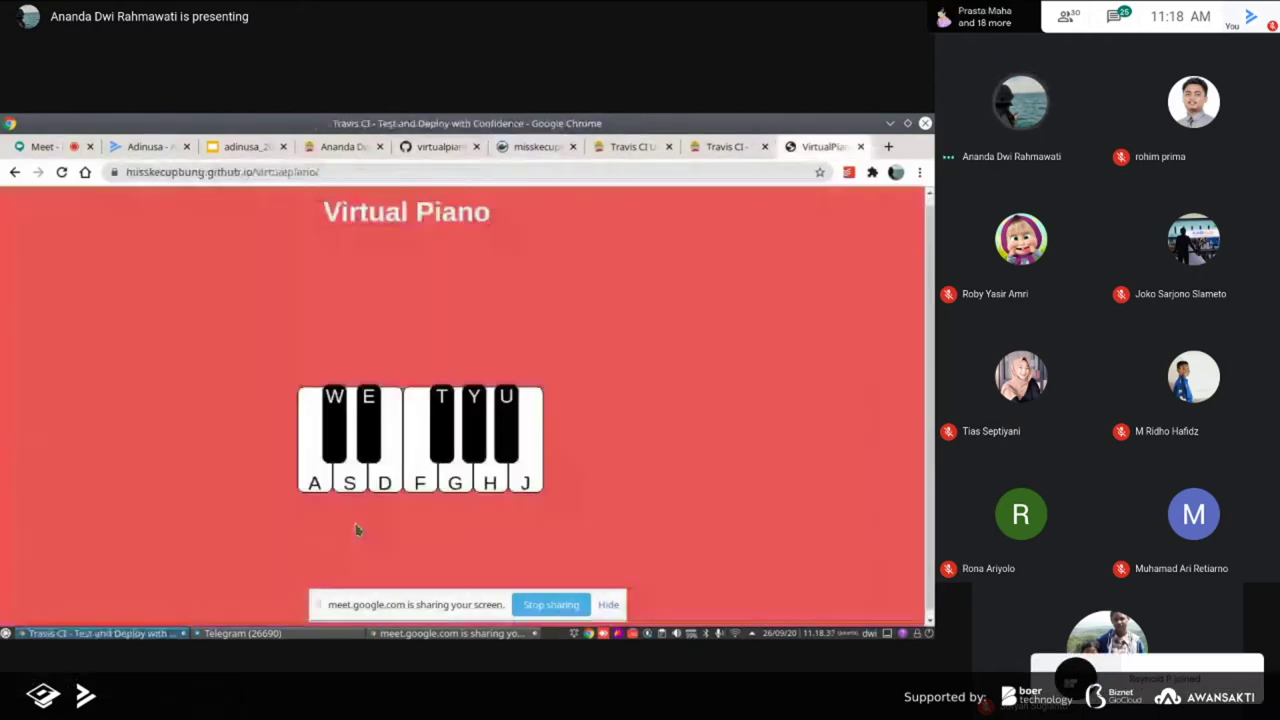
pyautogui.hotkey('ctrl', 'shift', 'Tab')
pyautogui.hotkey('ctrl', 'shift', 'Tab')
pyautogui.hotkey('ctrl', 'shift', 'Tab')
pyautogui.hotkey('ctrl', 'shift', 'Tab')
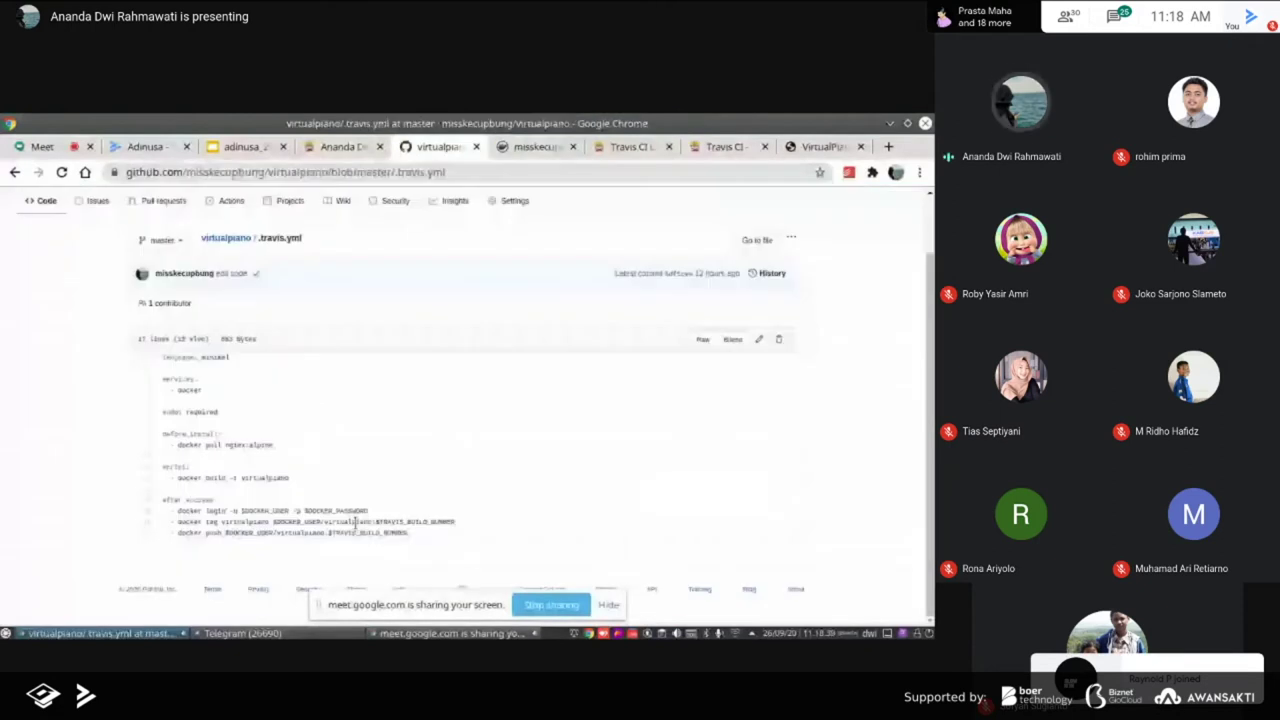
pyautogui.hotkey('ctrl', 'Tab')
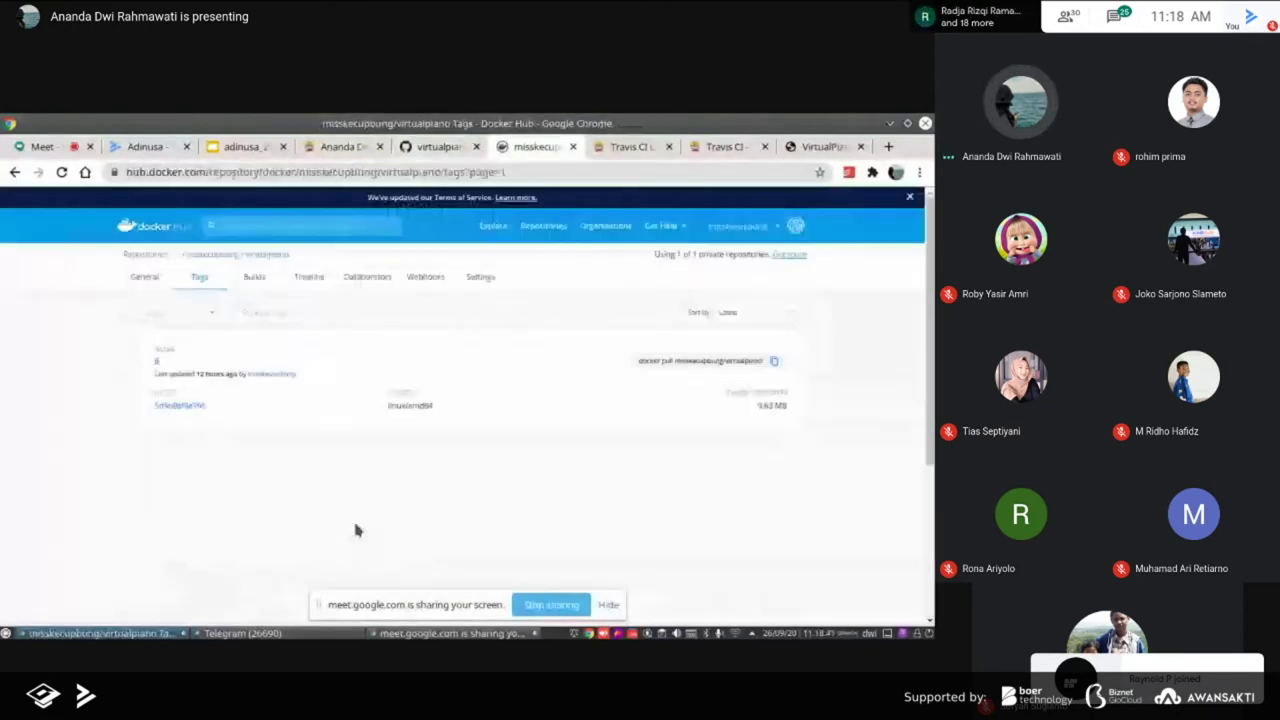
pyautogui.hotkey('ctrl', 'shift', 'Tab')
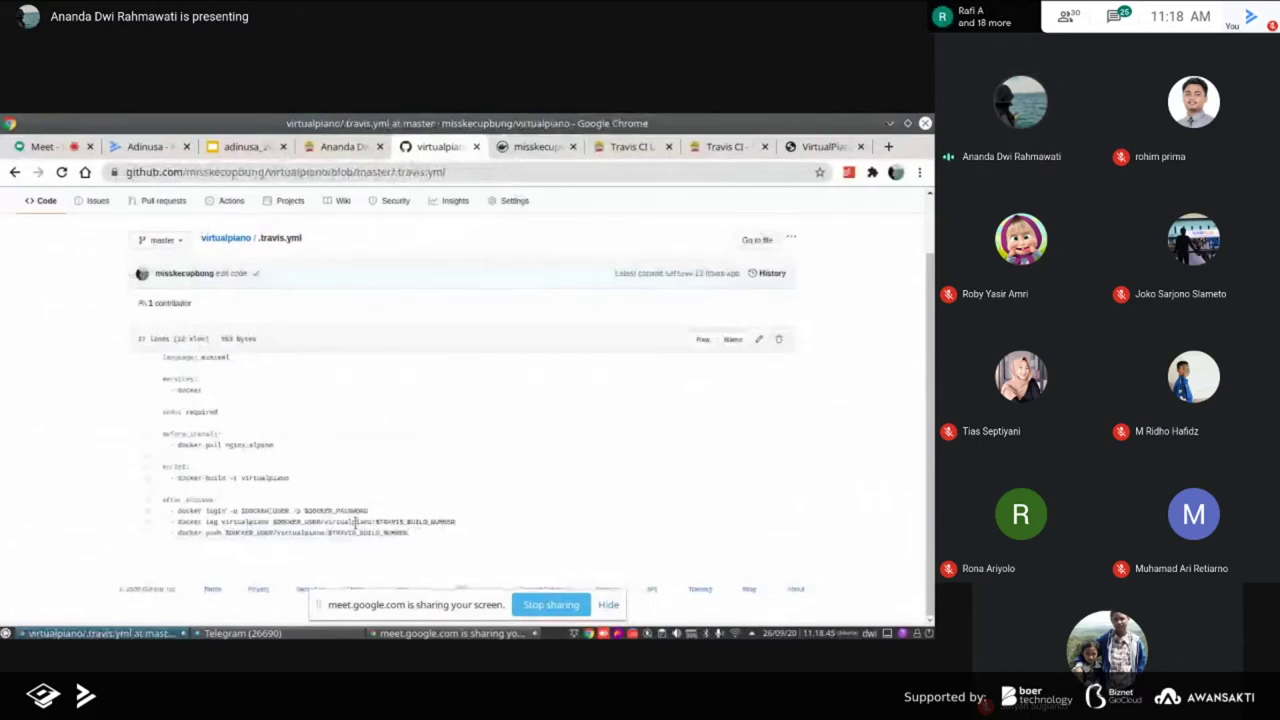
# Highlight the docker tag command under after_success in .travis.yml and clear the selection
pyautogui.scroll(1, 355, 522)
pyautogui.scroll(-1, 232, 515)
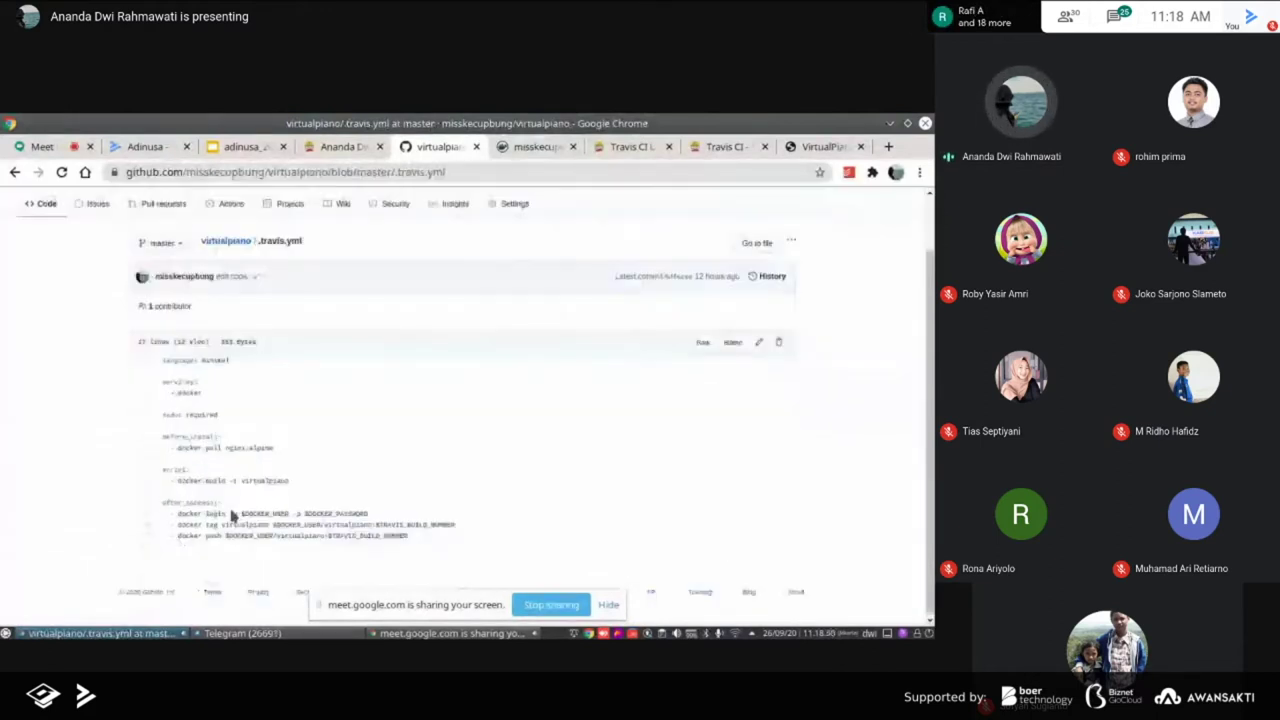
pyautogui.moveTo(232, 515); pyautogui.dragTo(402, 534)
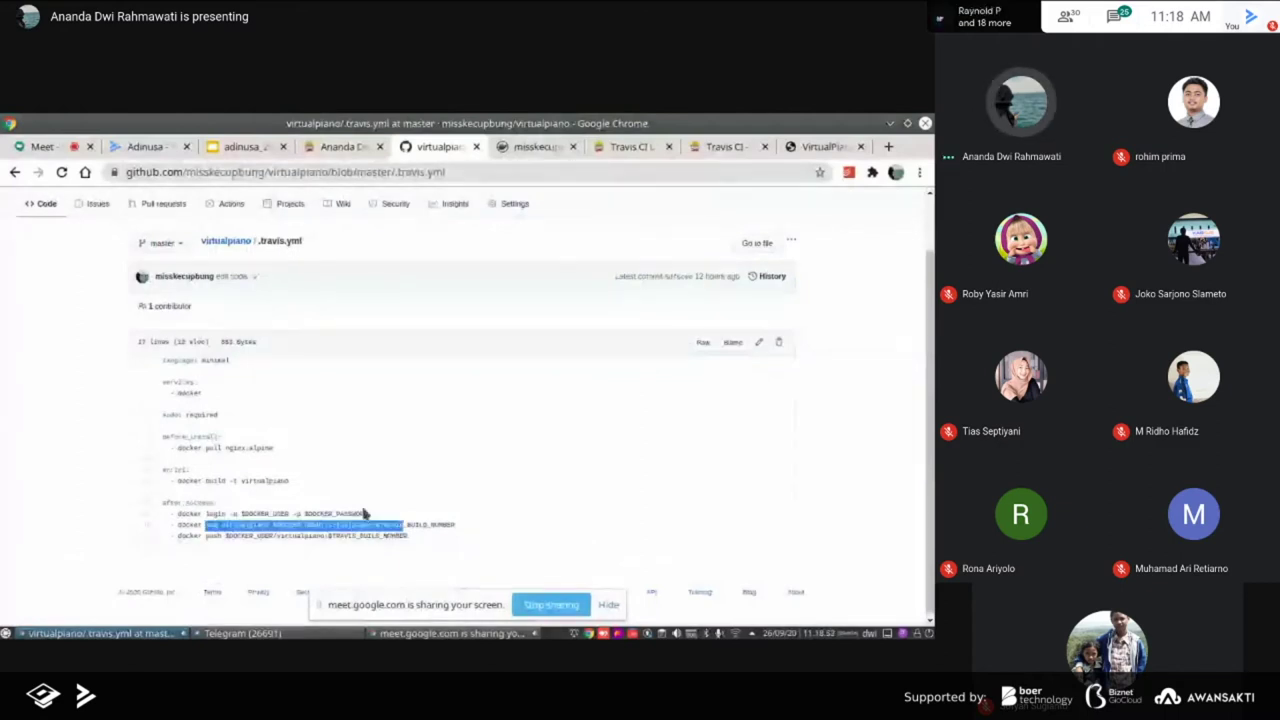
pyautogui.click(430, 422)
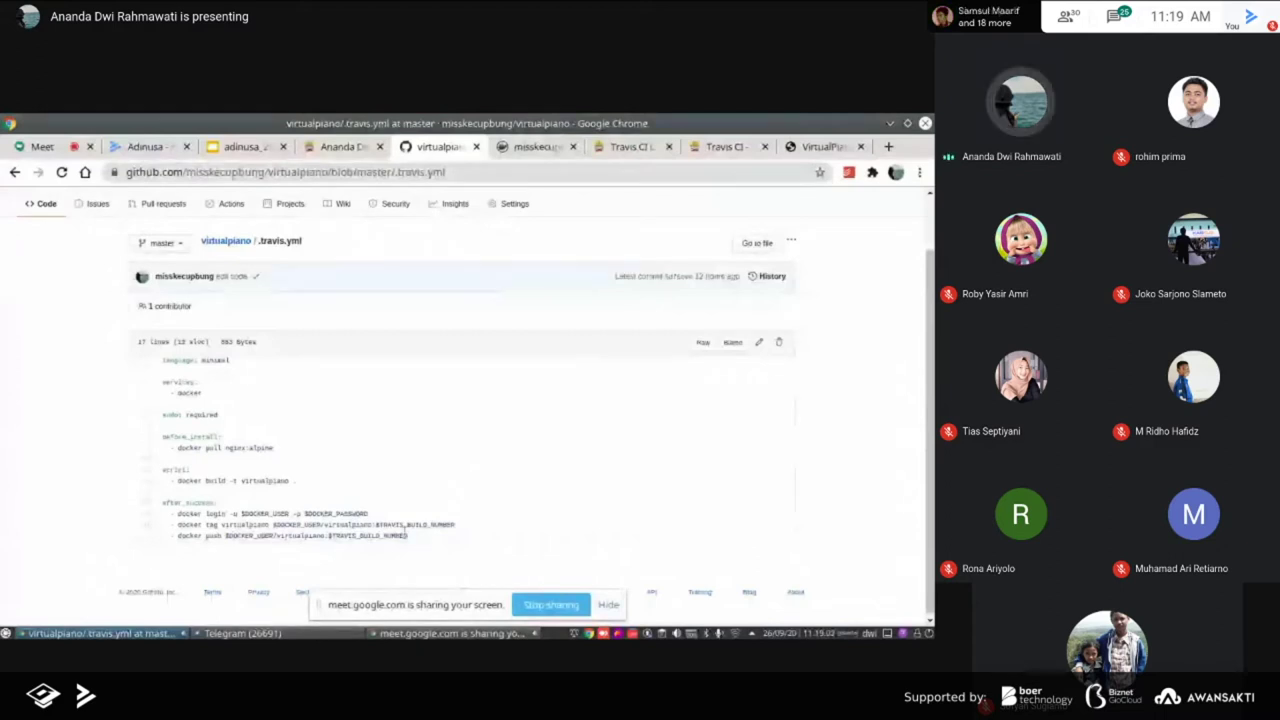
# Check the virtualpiano tags on Docker Hub again and return to the .travis.yml build configuration on GitHub
pyautogui.click(540, 147)
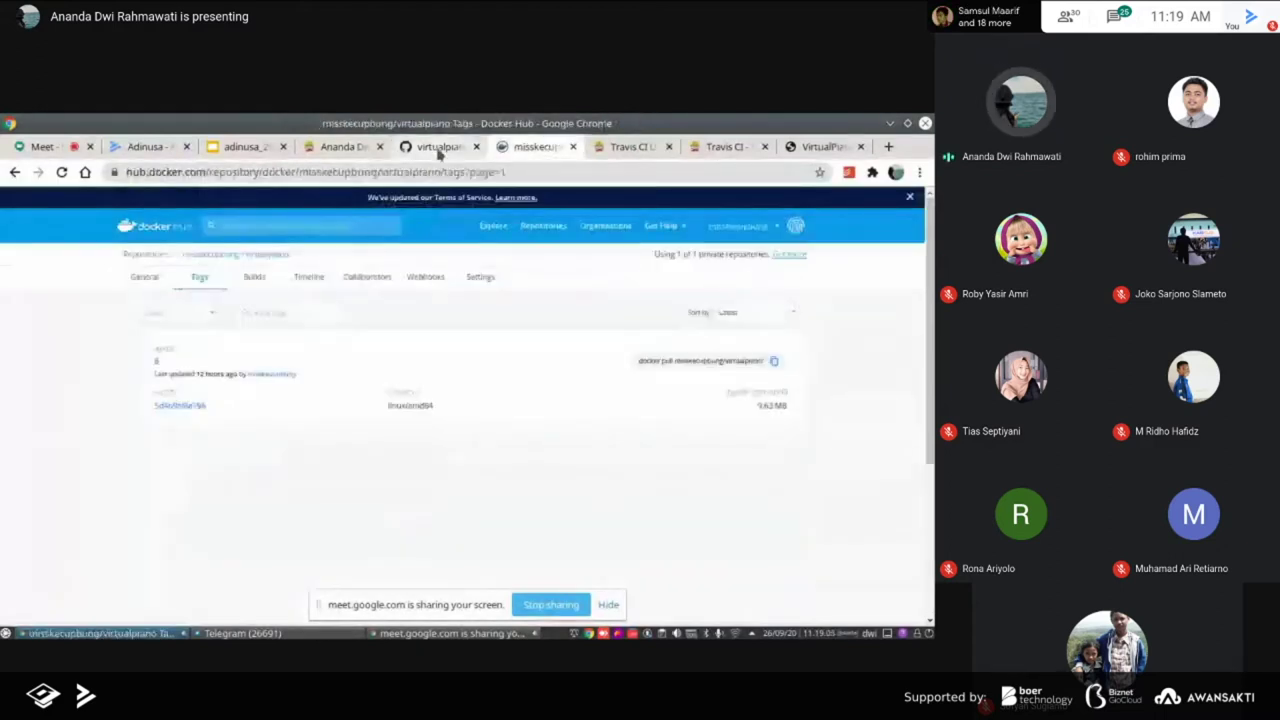
pyautogui.click(438, 150)
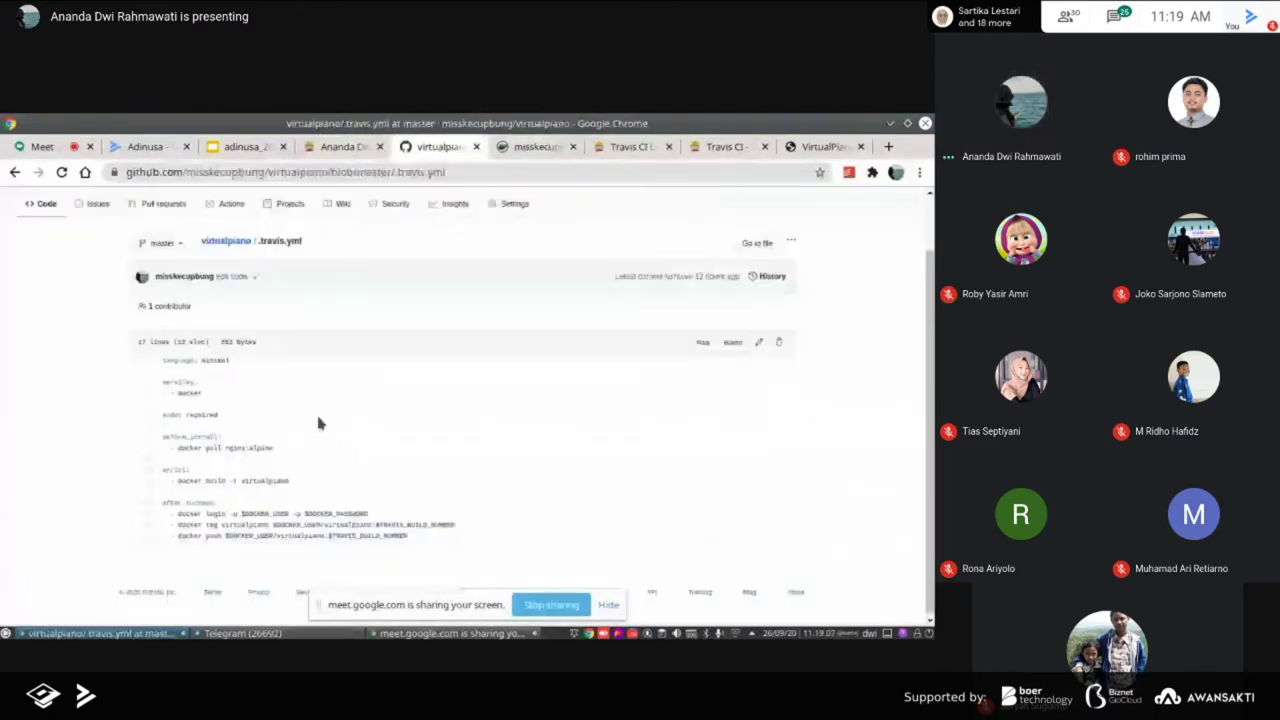
pyautogui.scroll(1, 330, 410)
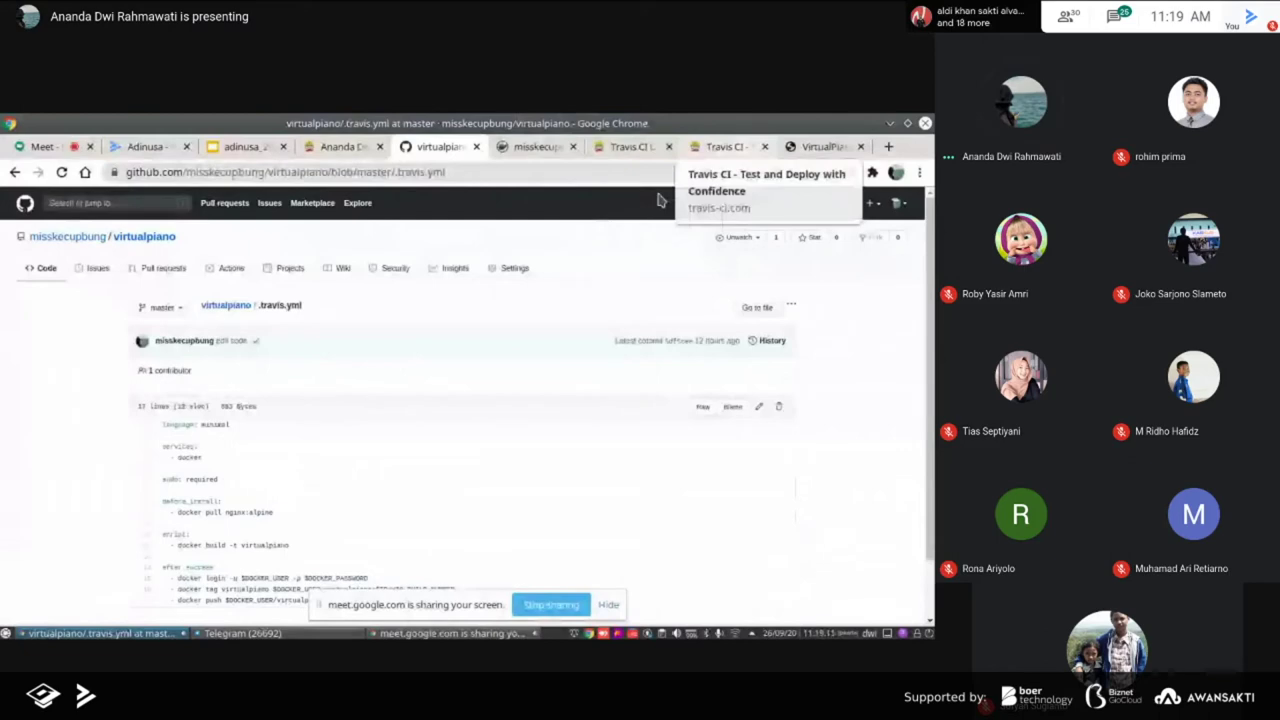
pyautogui.scroll(-1, 450, 337)
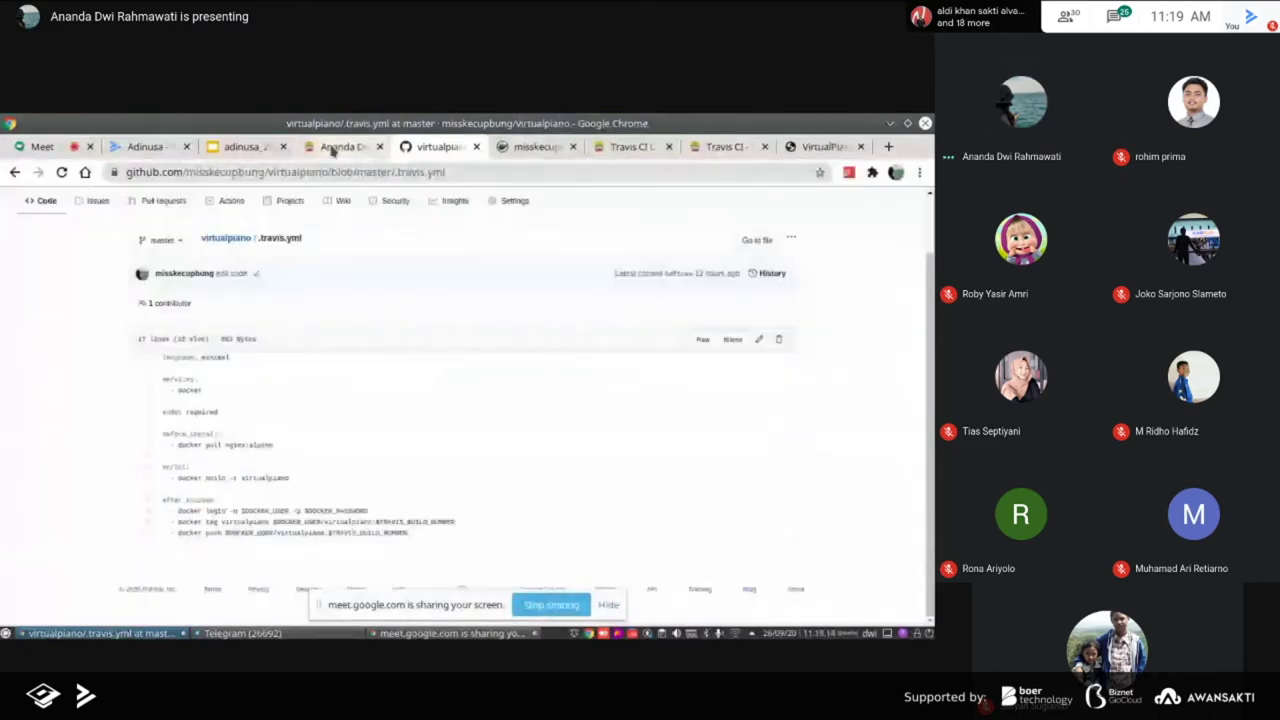
# Consult the "Mari Nge-Lab!" slide and reload the repository list of the Travis CI account
pyautogui.click(262, 149)
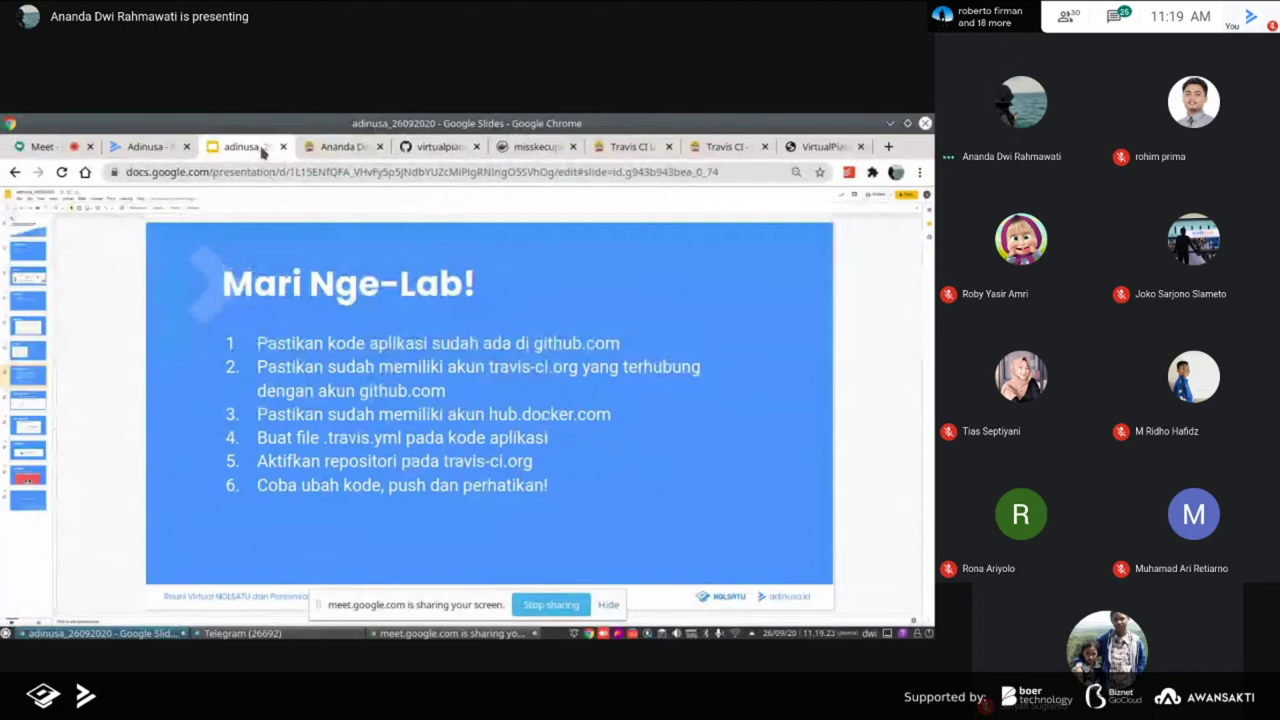
pyautogui.hotkey('ctrl', 'Tab')
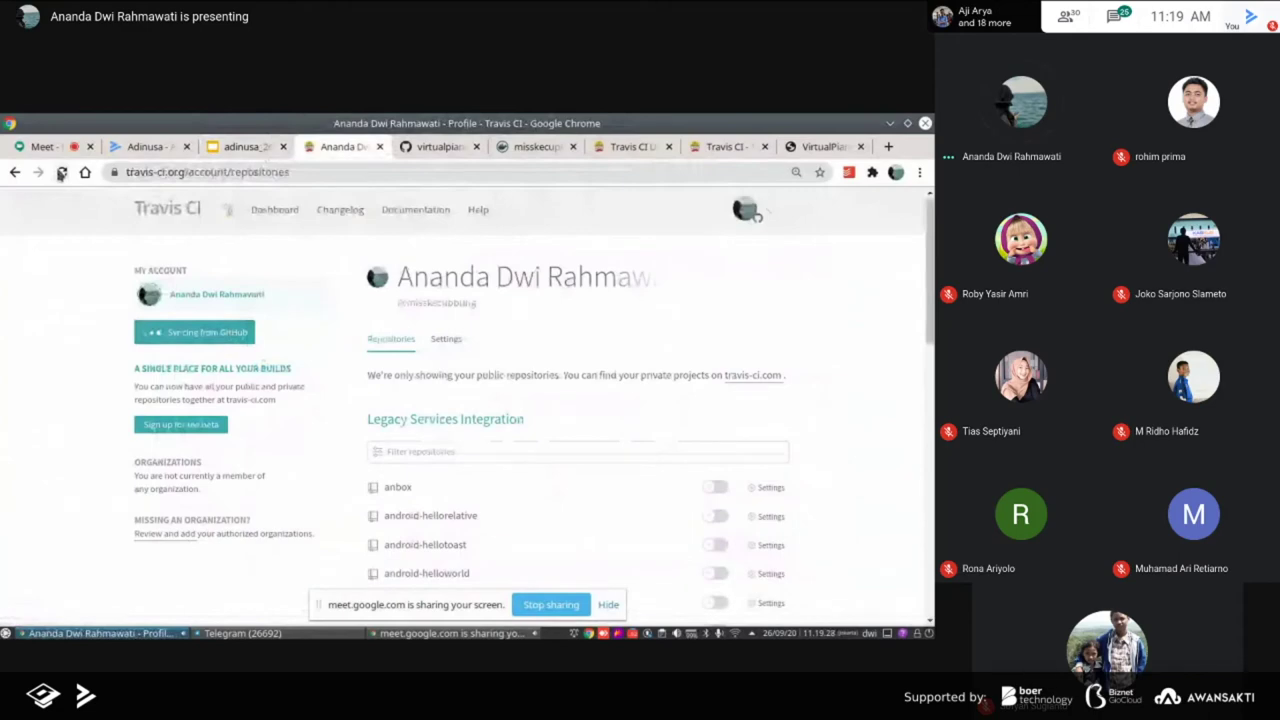
pyautogui.click(61, 172)
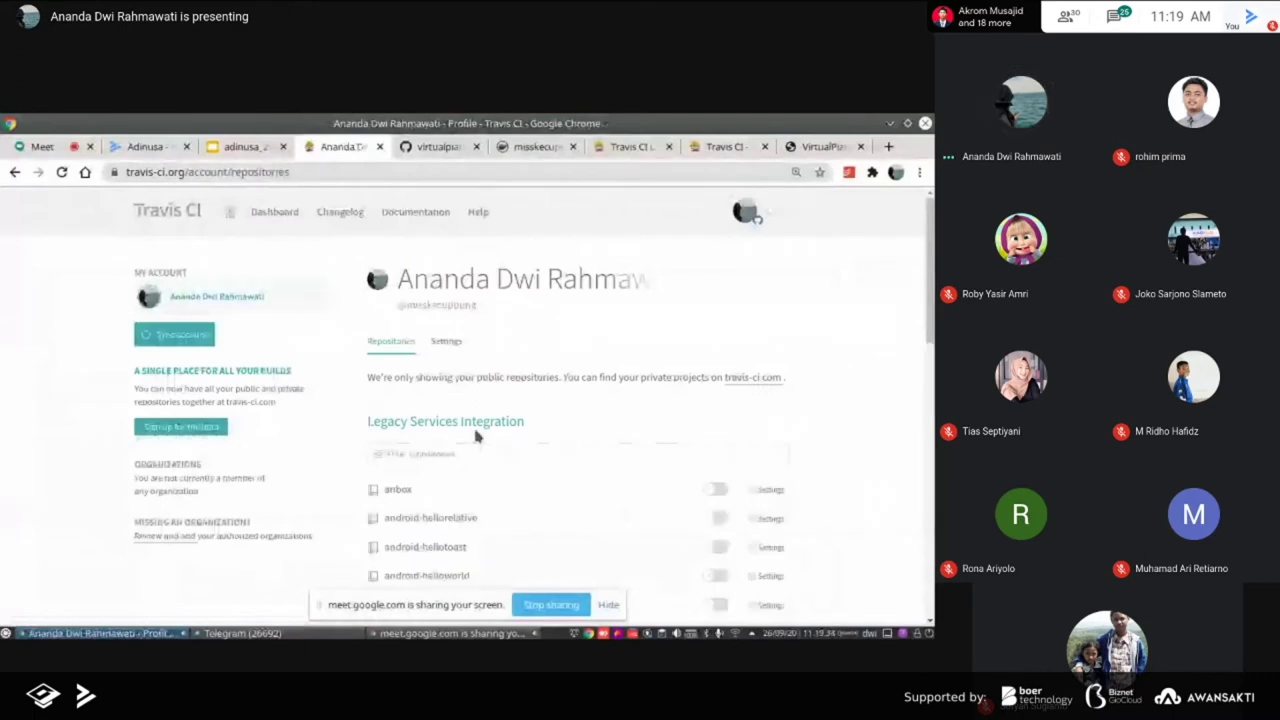
pyautogui.scroll(-1, 476, 436)
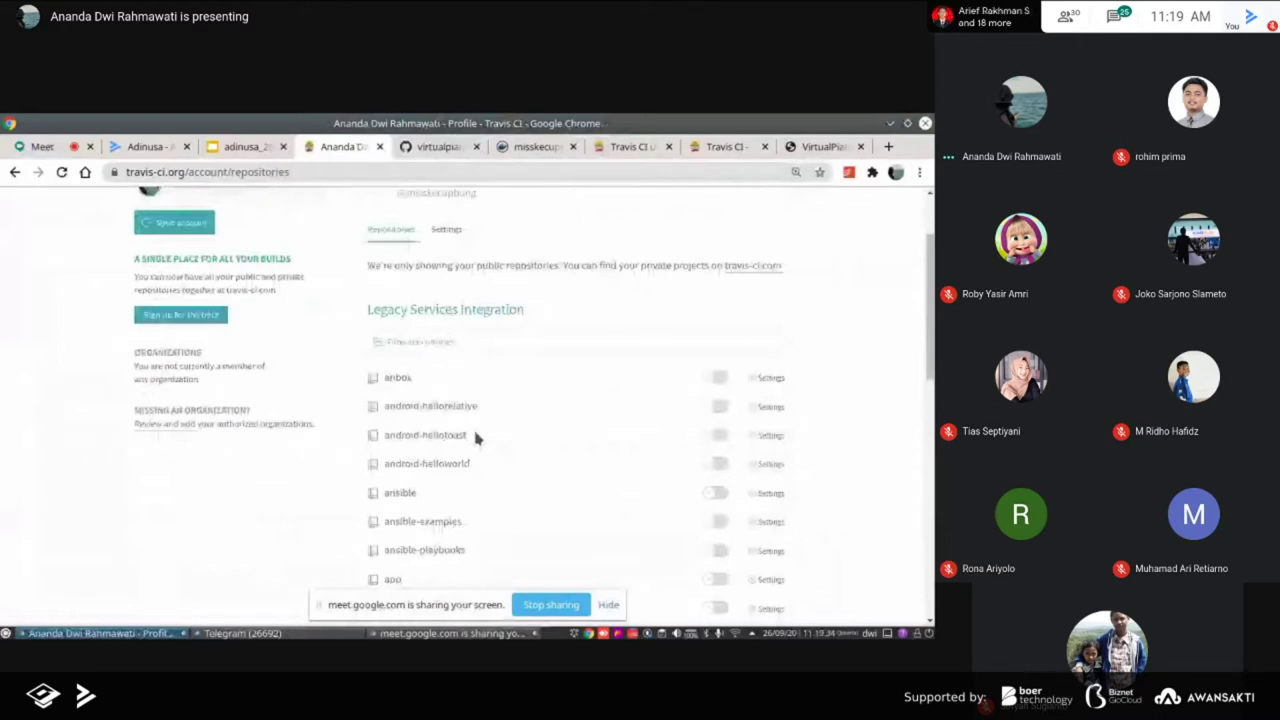
# Filter the Travis CI repositories by virtualpiano, clear the filter, and look through the full repository list
pyautogui.click(471, 341)
pyautogui.write('virtualpiano')
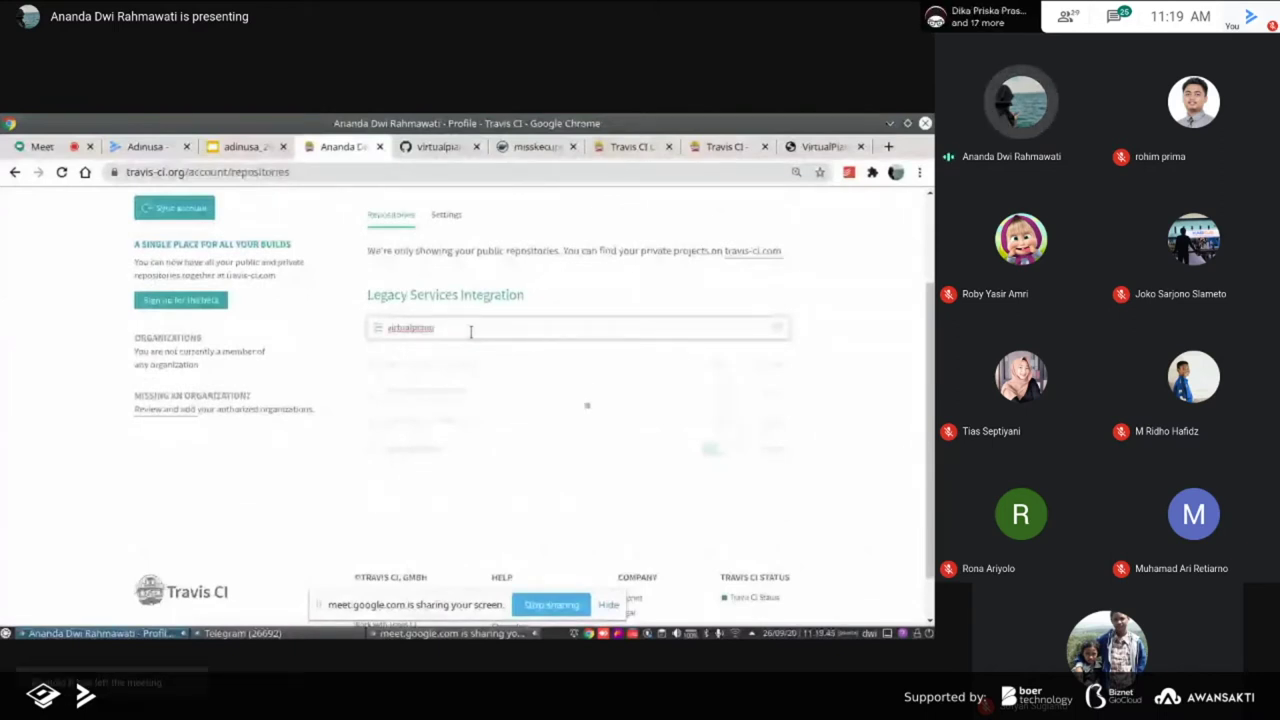
pyautogui.doubleClick(471, 331)
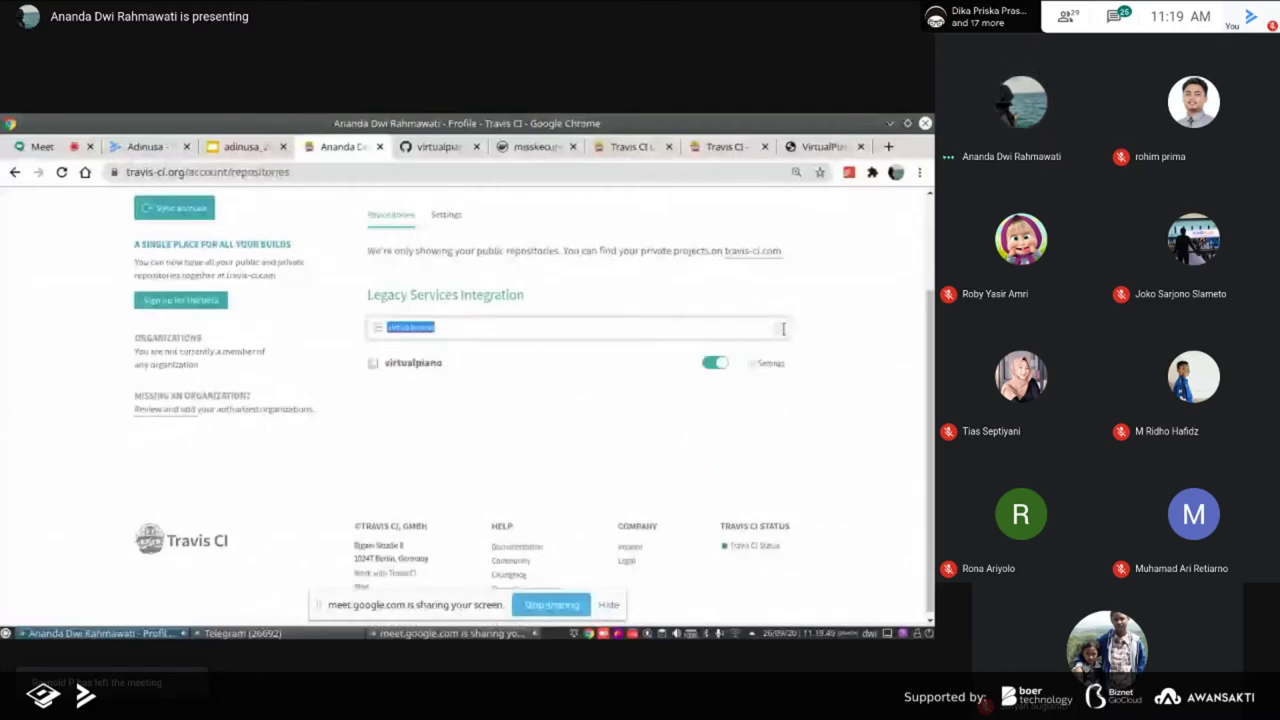
pyautogui.press('BackSpace')
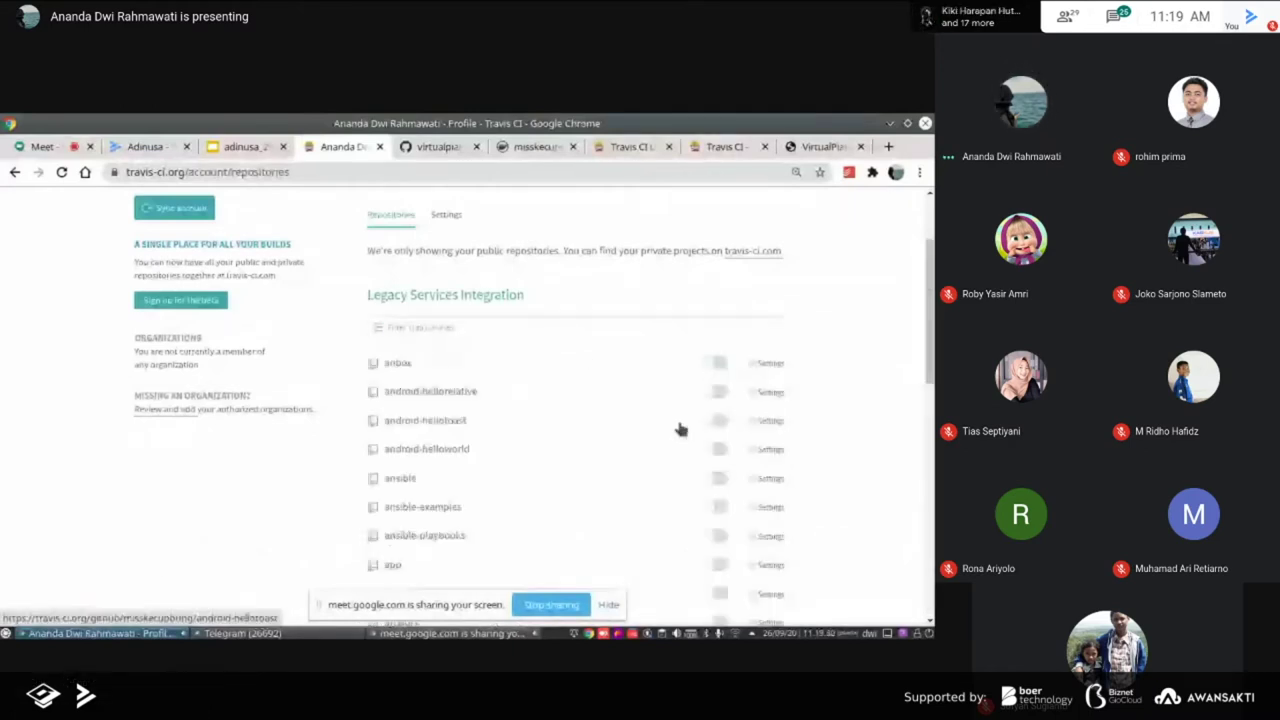
pyautogui.scroll(1, 720, 400)
pyautogui.scroll(-3, 720, 420)
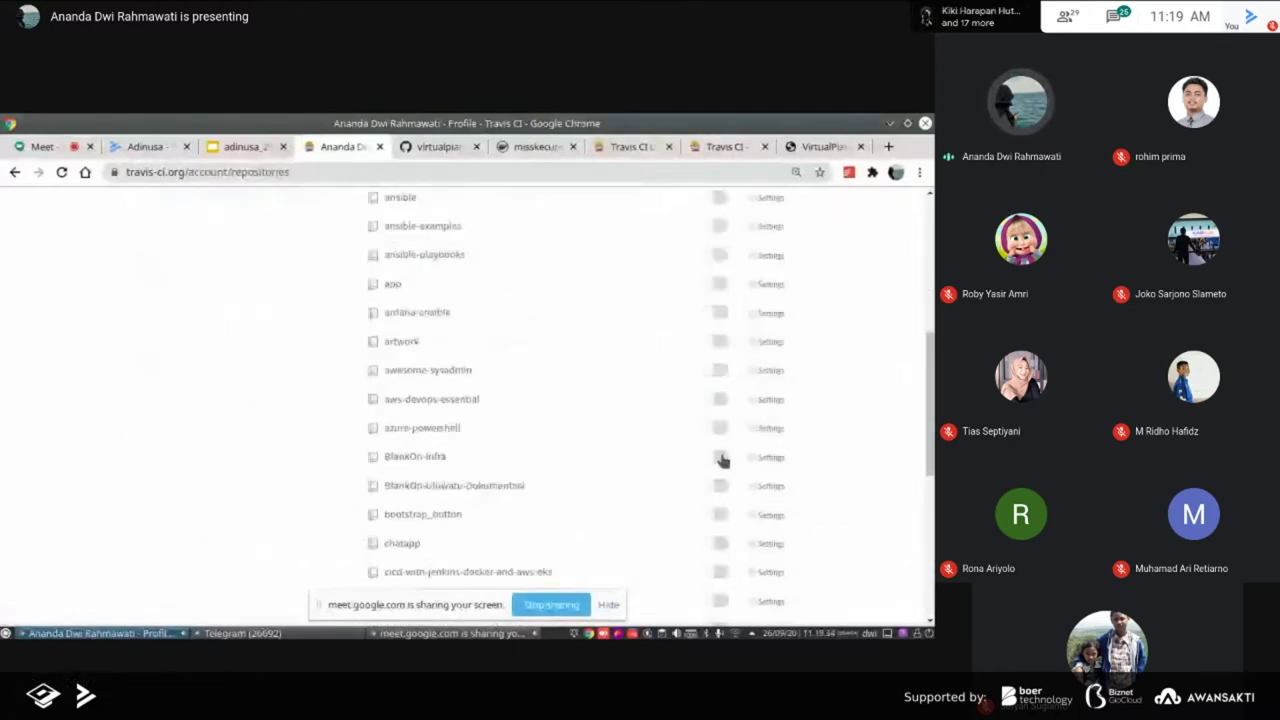
pyautogui.scroll(5, 722, 460)
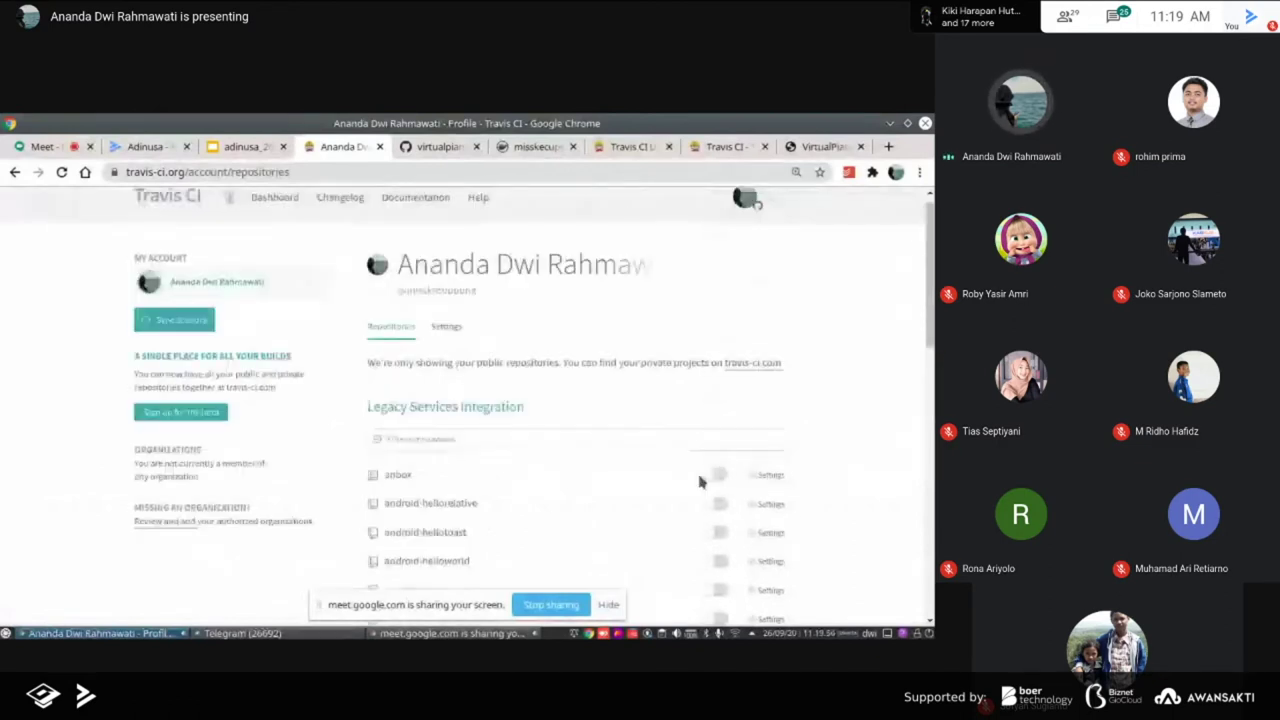
# Filter the Travis CI repositories by "virtual", open the virtualpiano build page, and return to the filtered list
pyautogui.click(704, 437)
pyautogui.write('virtual')
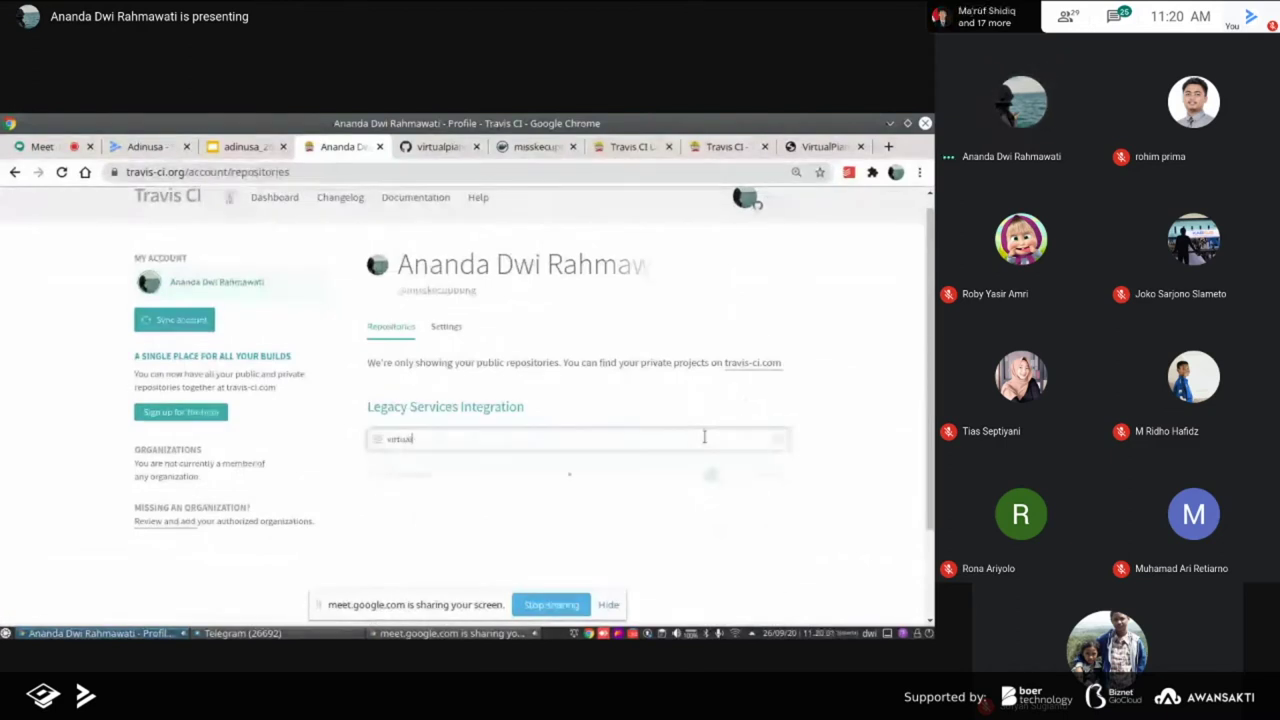
pyautogui.click(421, 477)
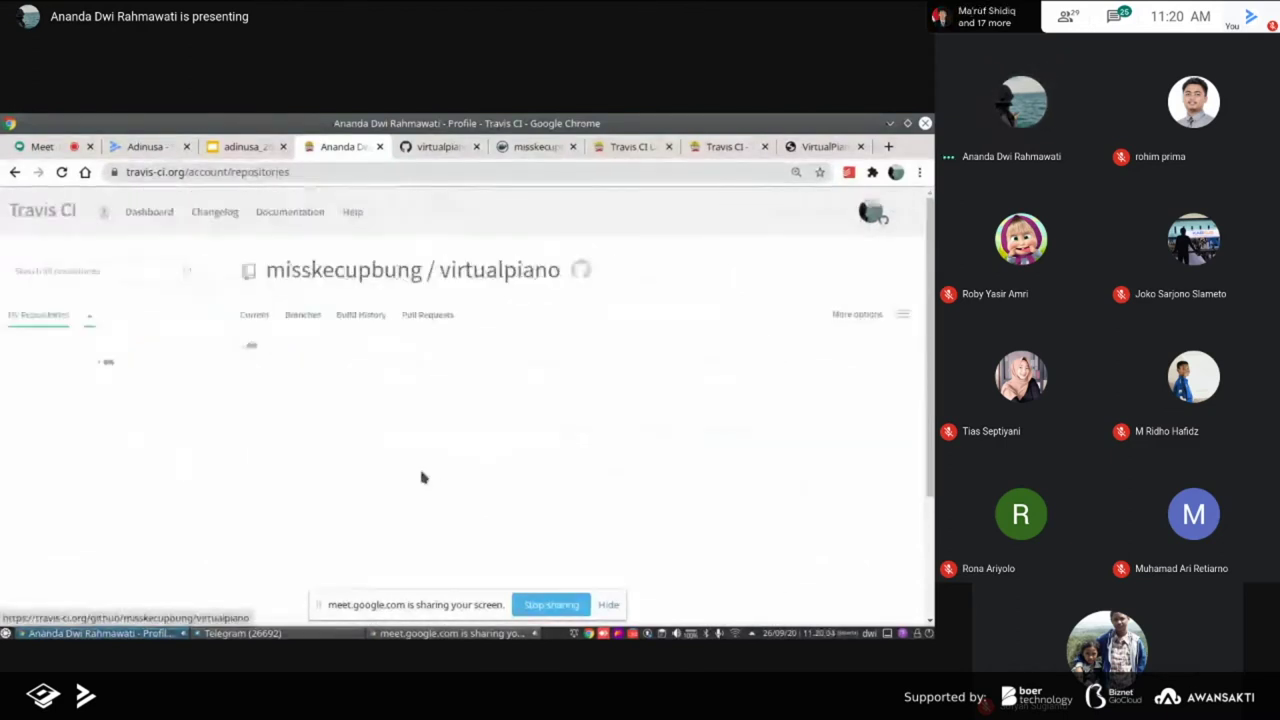
pyautogui.click(15, 173)
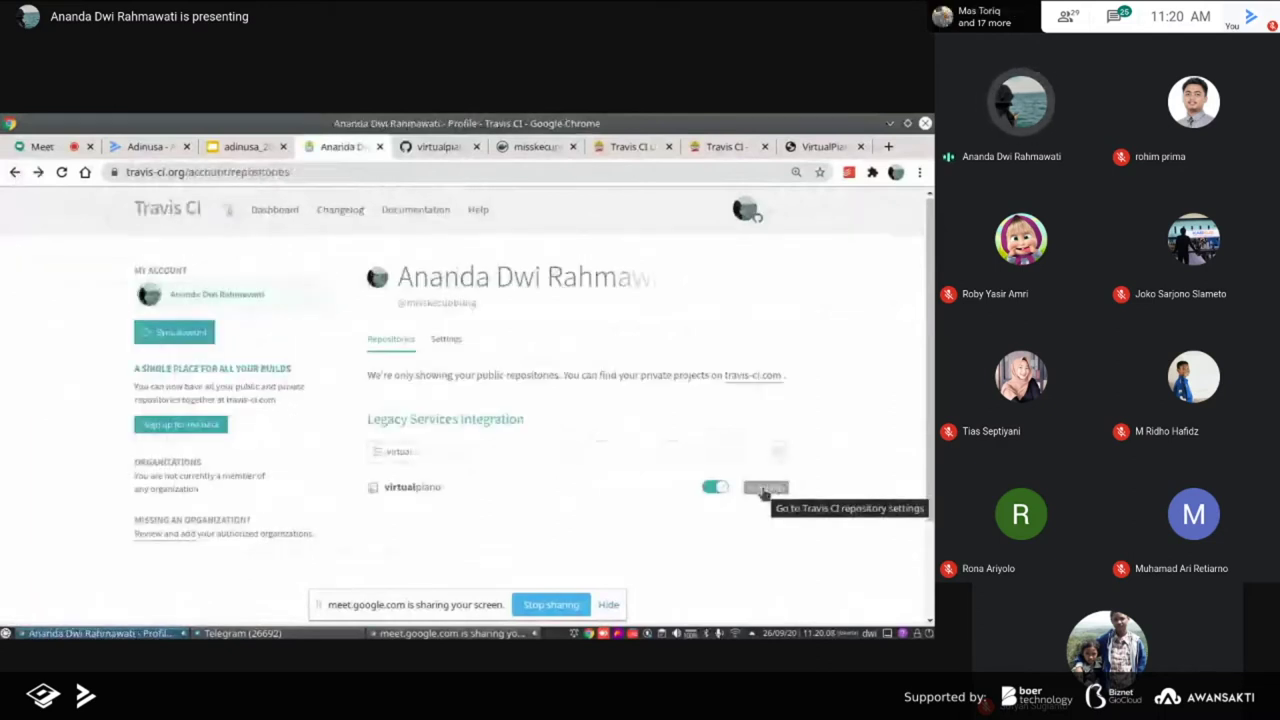
# Recheck .travis.yml, open the virtualpiano repository settings in Travis CI, and examine the general options, environment variables and cron jobs
pyautogui.hotkey('ctrl', 'Tab')
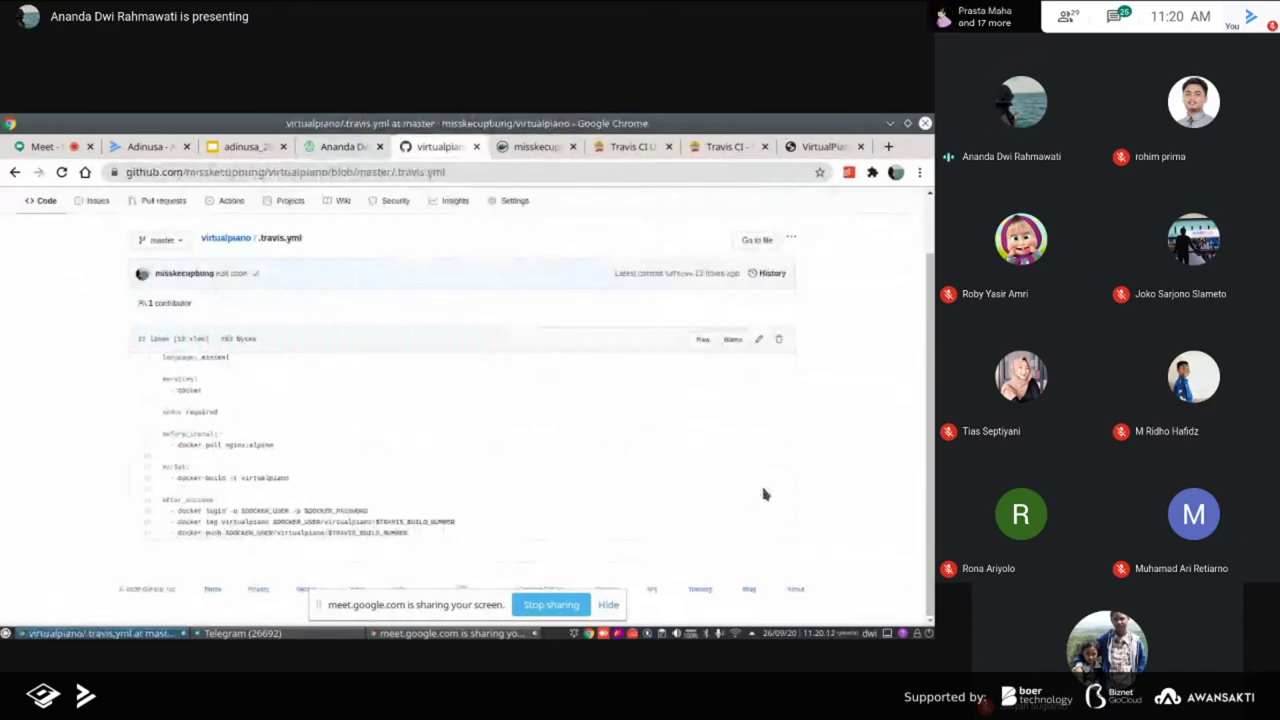
pyautogui.hotkey('ctrl', 'shift', 'Tab')
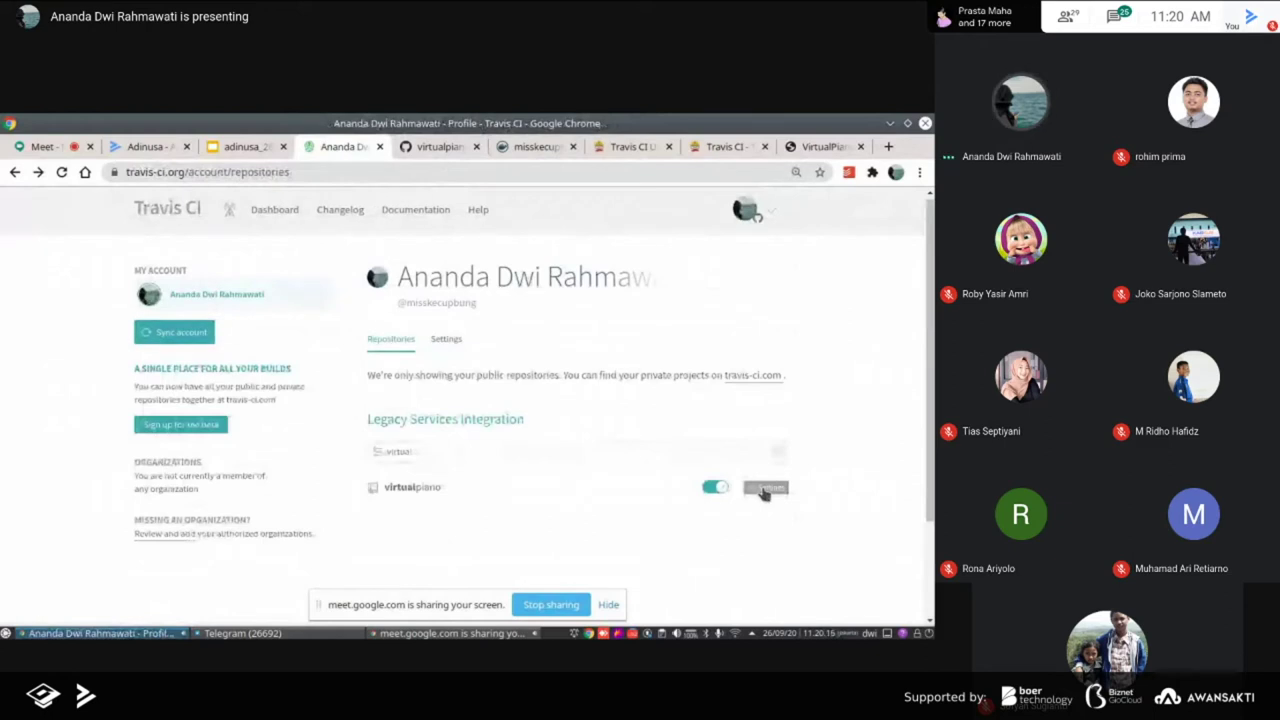
pyautogui.click(764, 489)
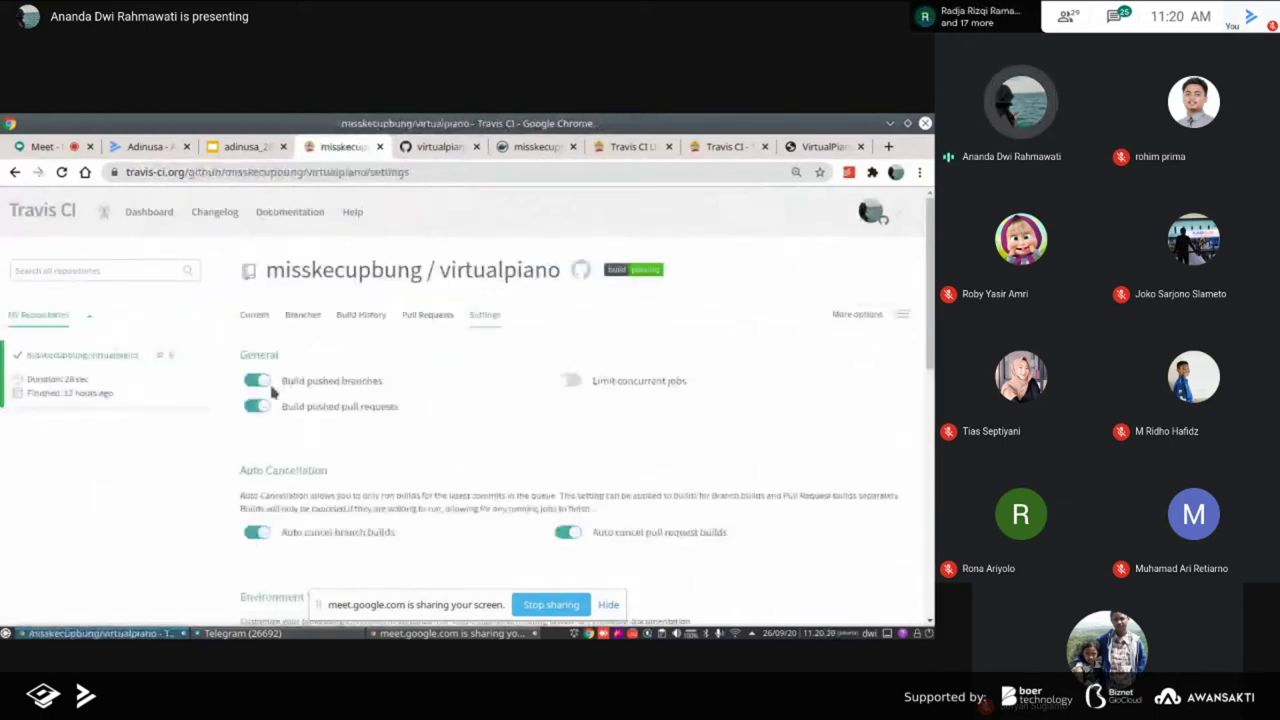
pyautogui.scroll(-3, 270, 392)
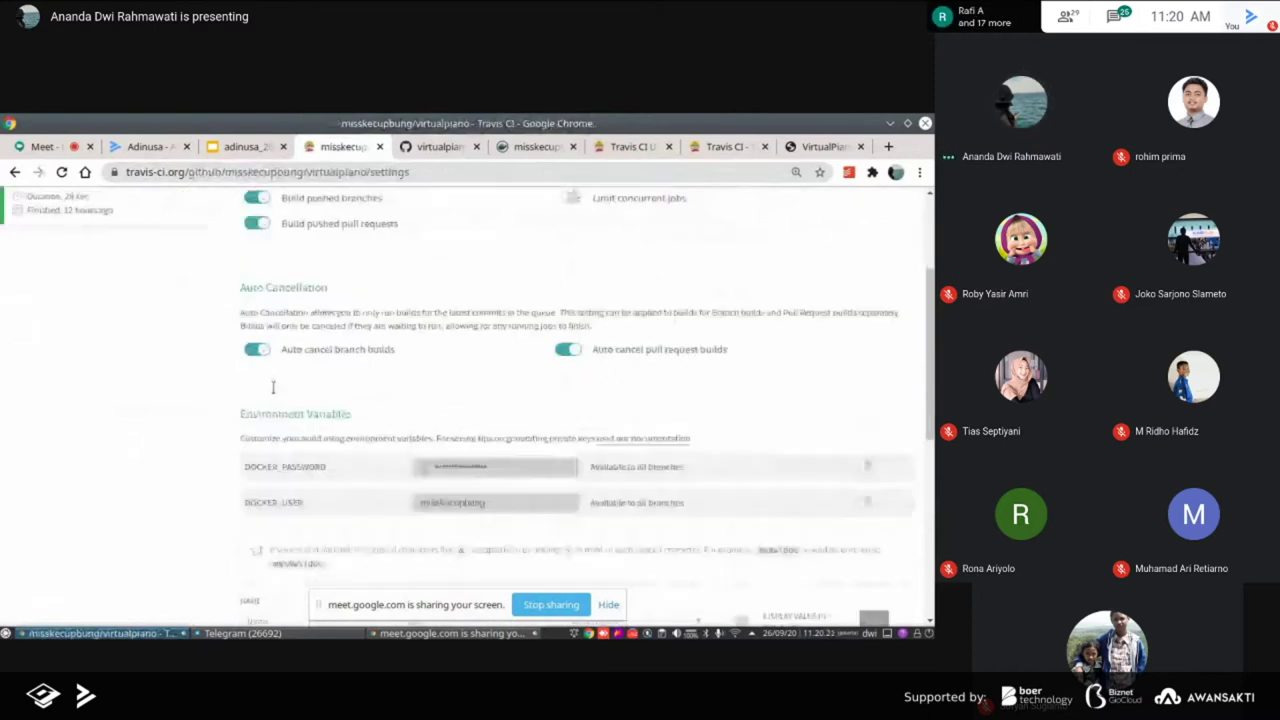
pyautogui.scroll(-4, 272, 387)
pyautogui.scroll(2, 272, 387)
pyautogui.scroll(-2, 272, 387)
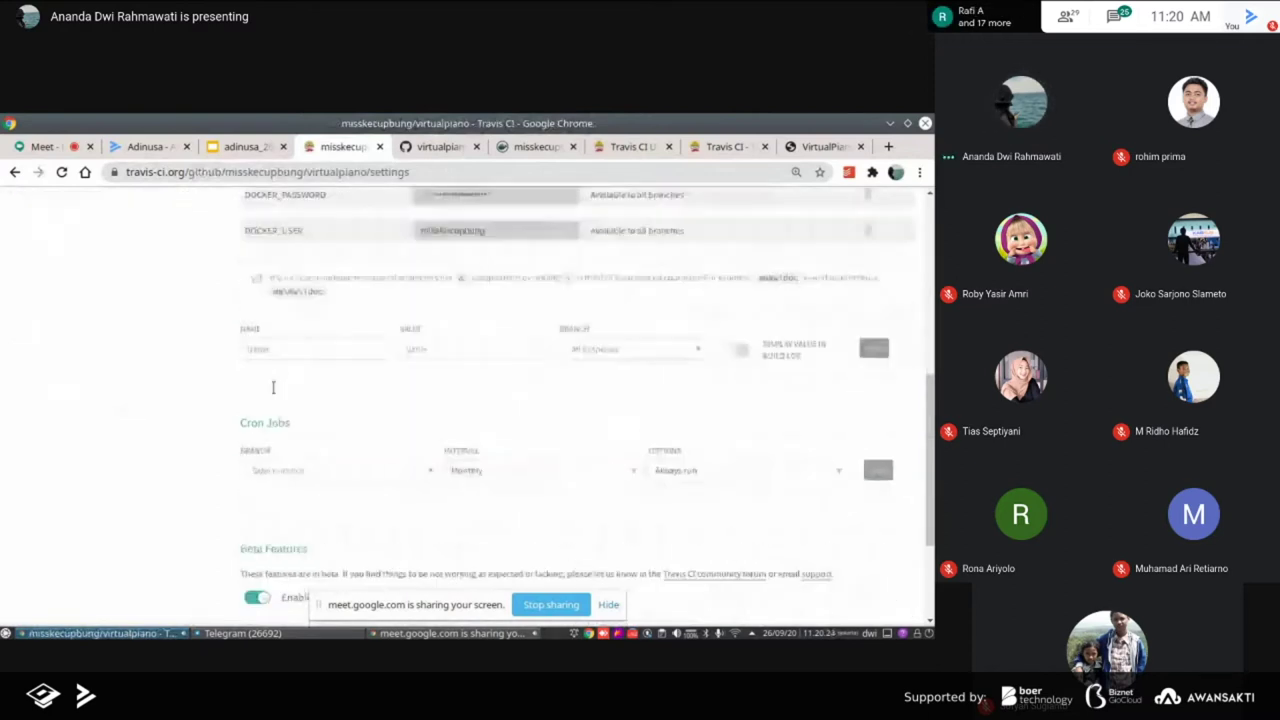
pyautogui.scroll(-1, 272, 387)
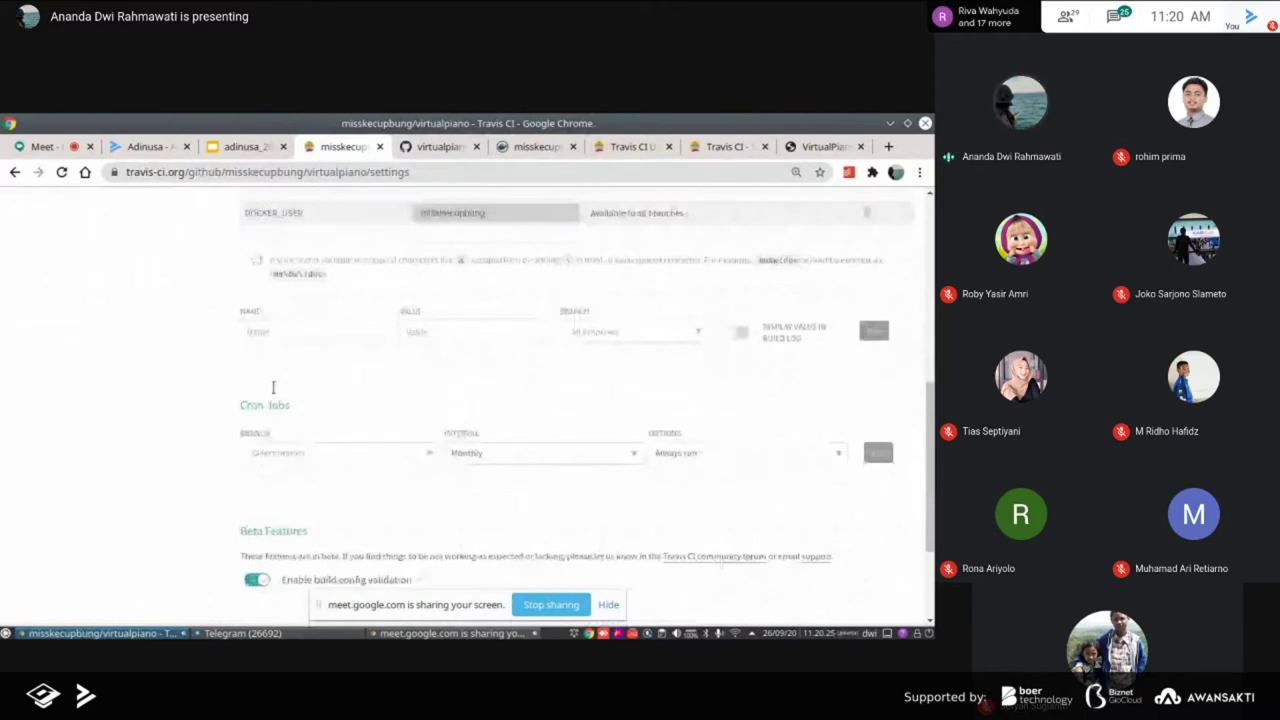
# Review virtualpiano's general and auto cancellation settings, then examine the name, value and branch fields for adding an environment variable
pyautogui.scroll(10, 300, 390)
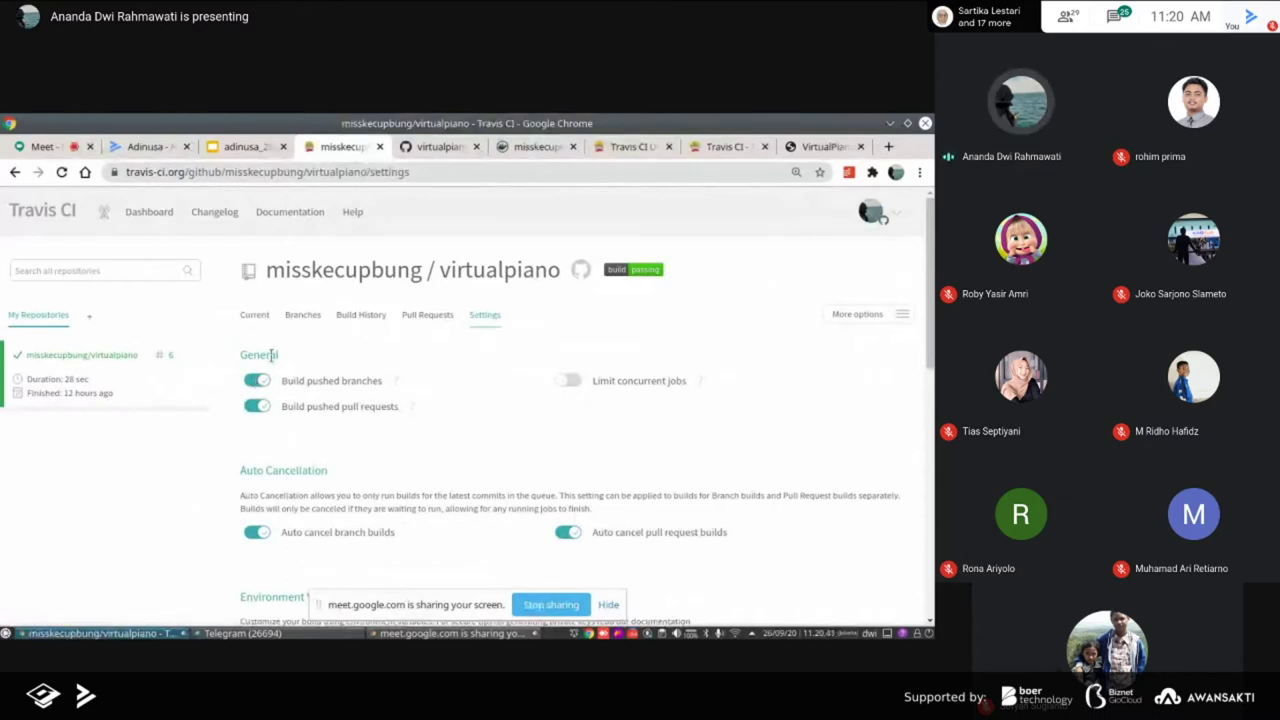
pyautogui.scroll(-1, 271, 355)
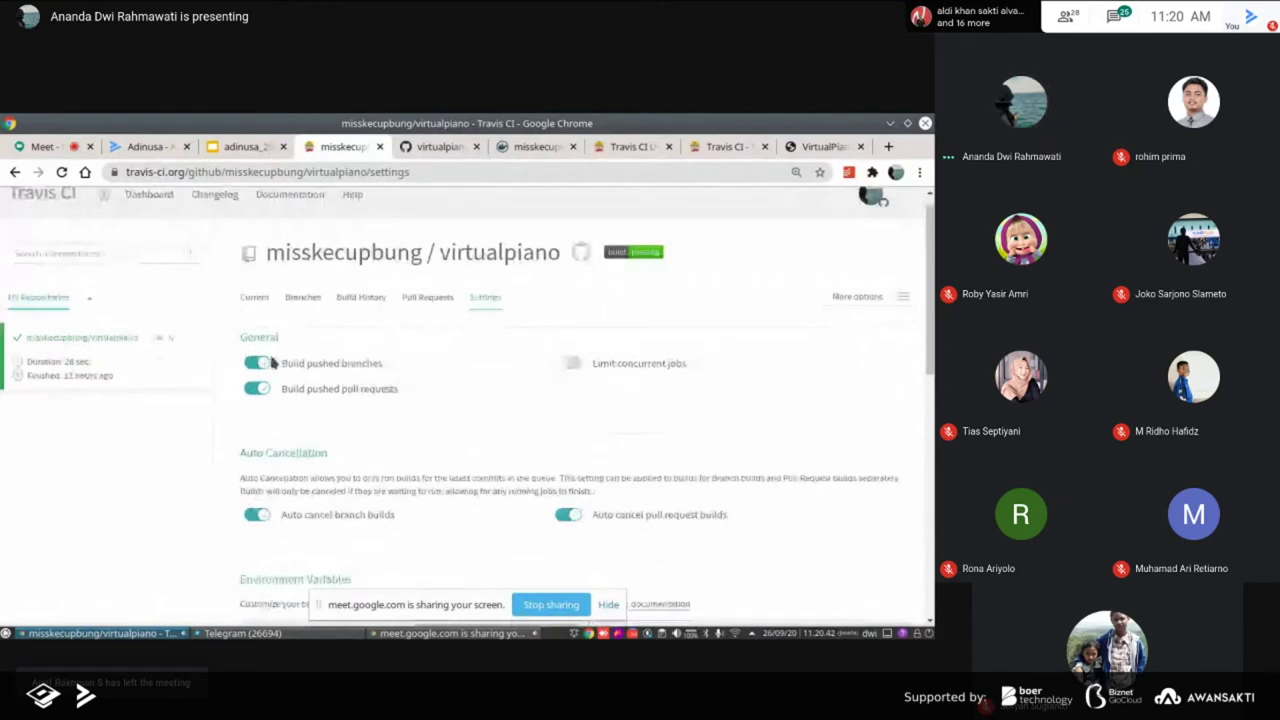
pyautogui.scroll(-3, 499, 428)
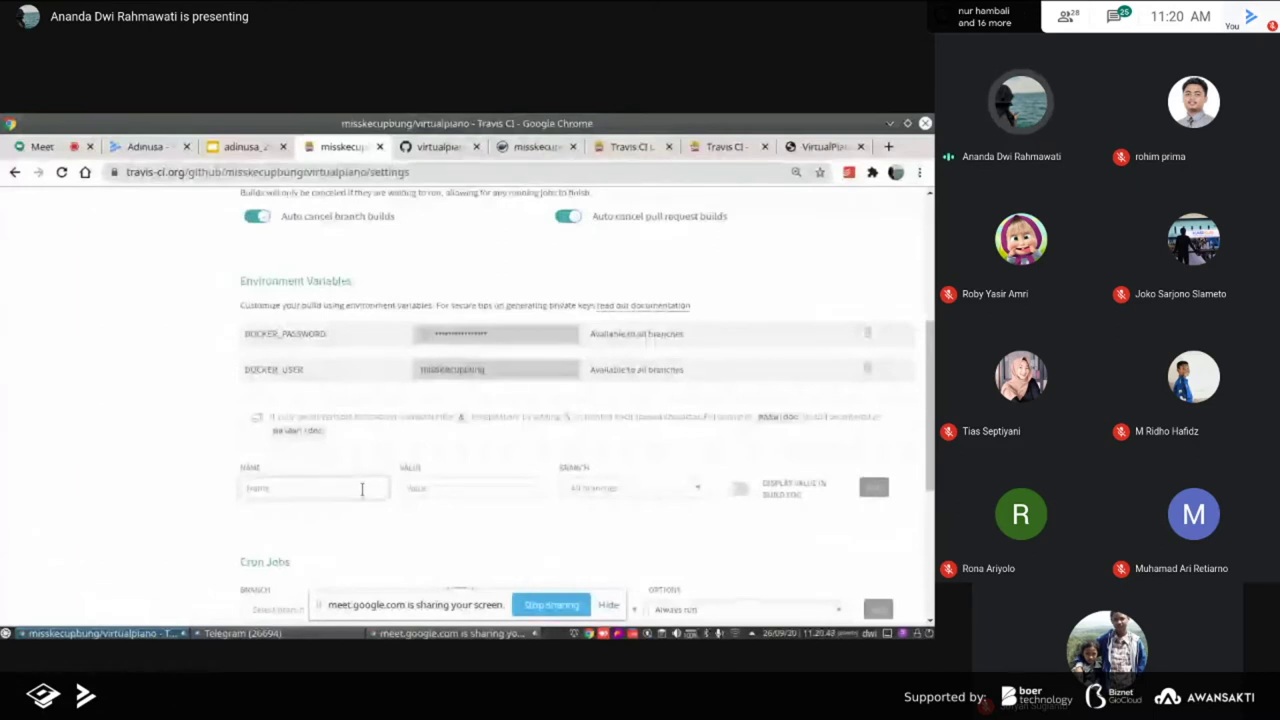
pyautogui.click(455, 492)
pyautogui.click(590, 500)
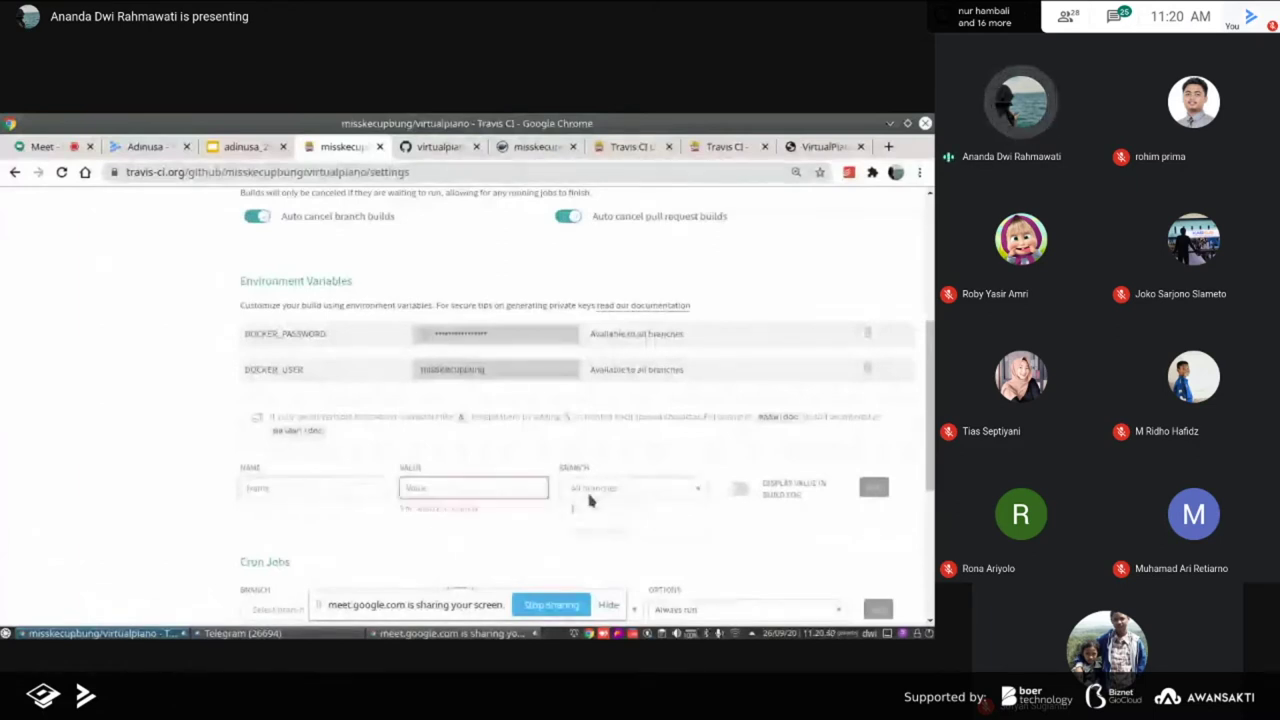
pyautogui.click(495, 538)
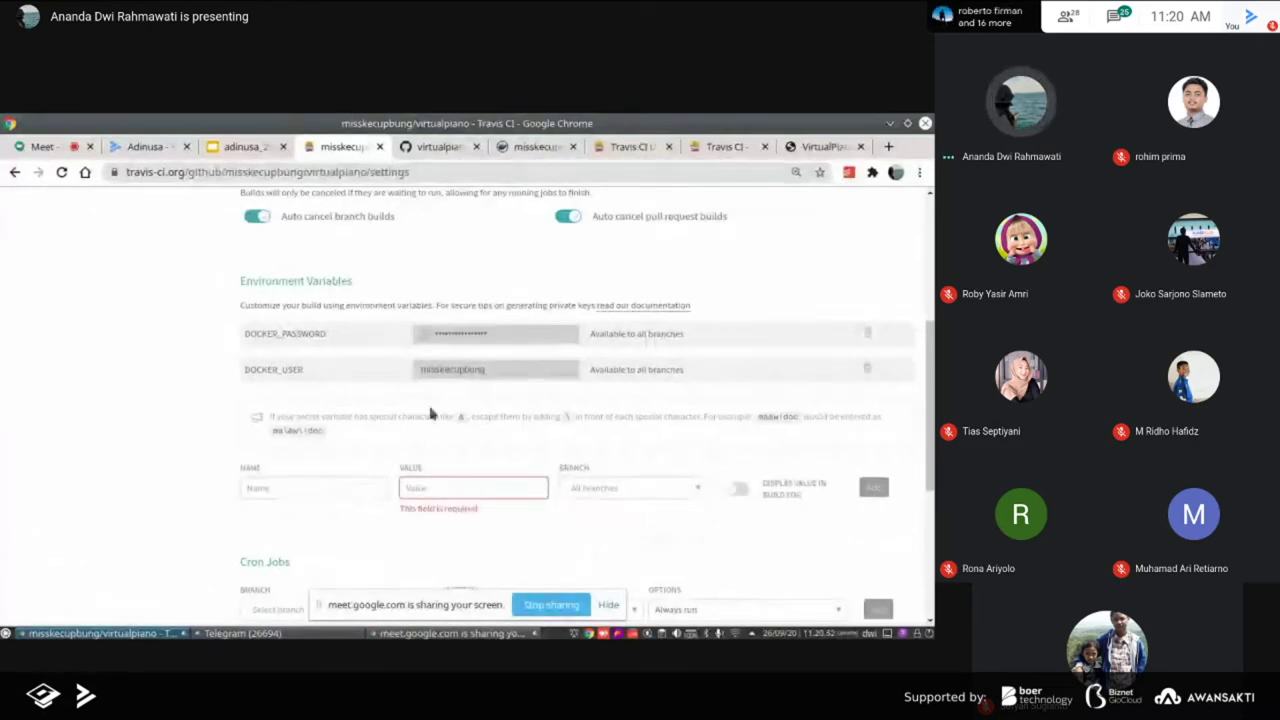
# Check which branches the virtualpiano repository has on GitHub, then dismiss the branch list on the .travis.yml page
pyautogui.click(424, 148)
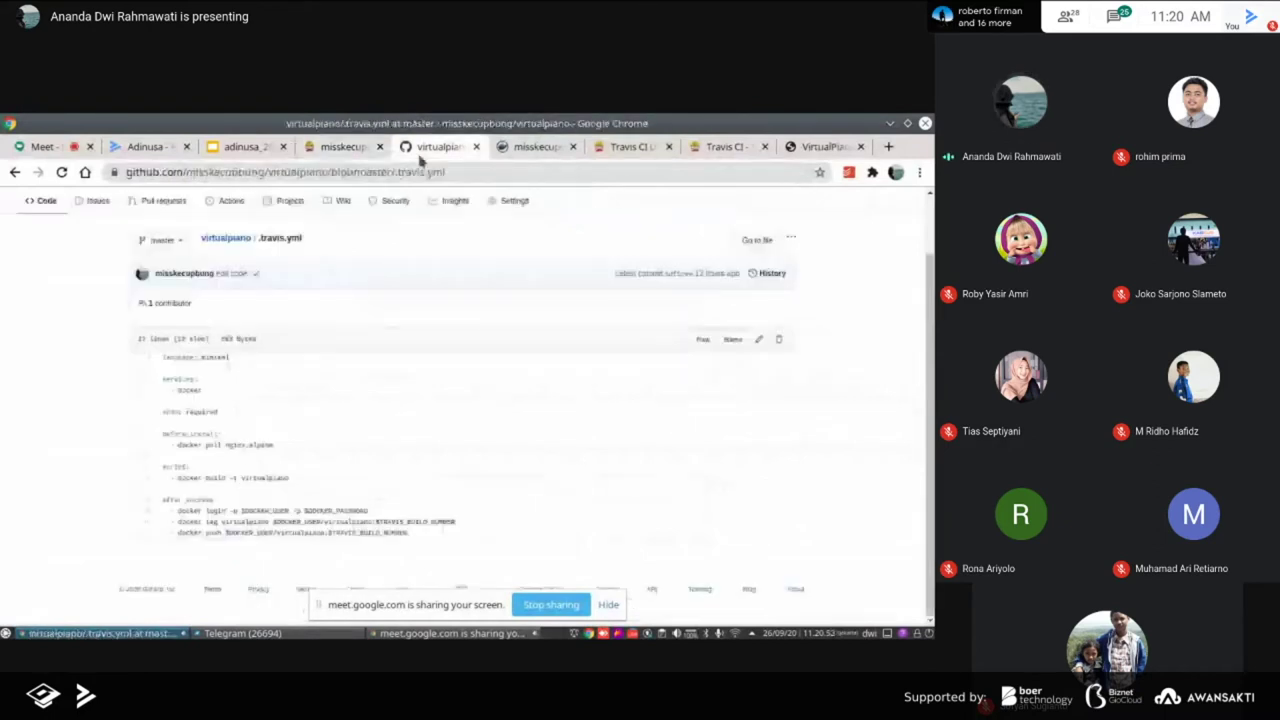
pyautogui.click(162, 307)
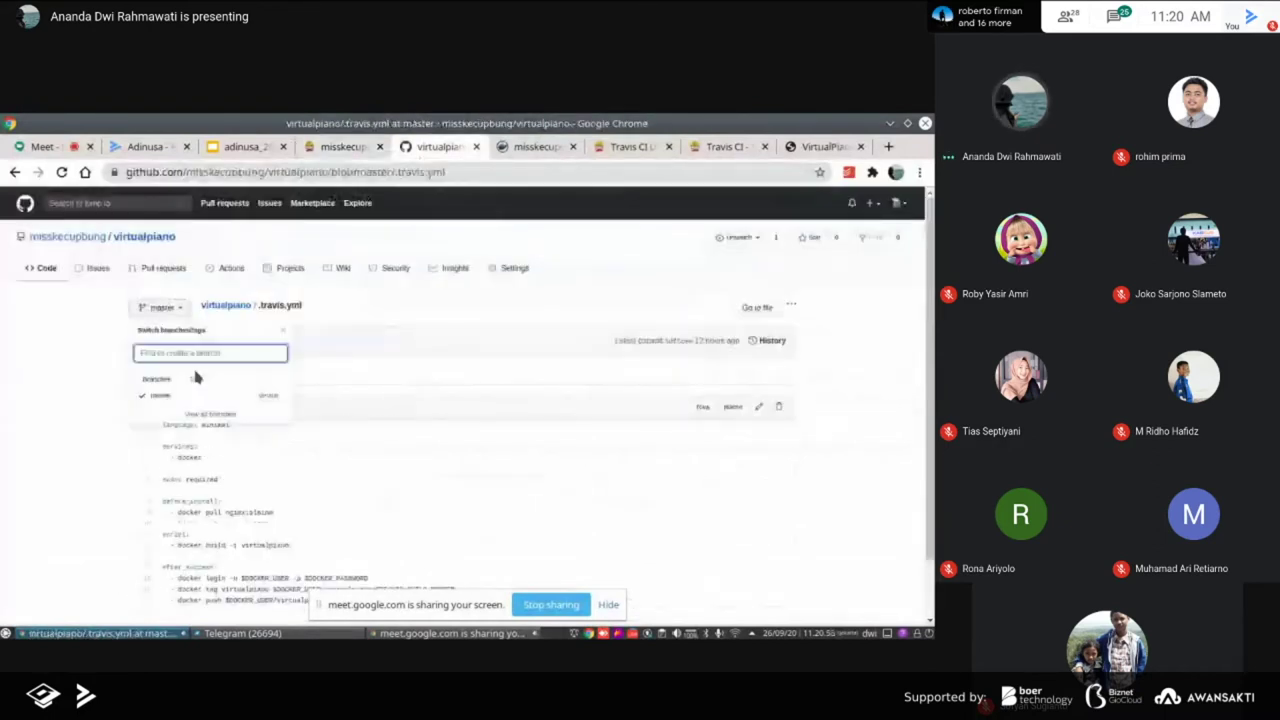
pyautogui.click(443, 426)
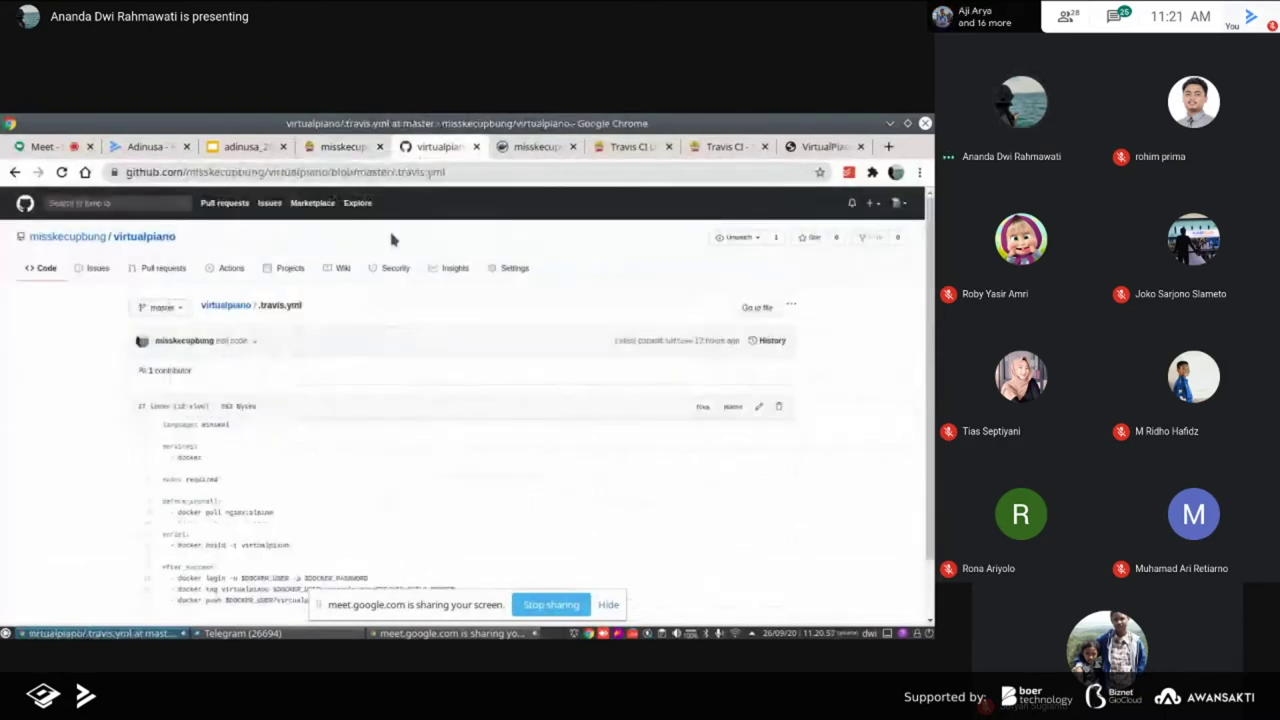
# Back in the Travis CI settings, check the new variable's branch choices and switch displaying its value in the build log on and off
pyautogui.click(326, 148)
pyautogui.click(601, 486)
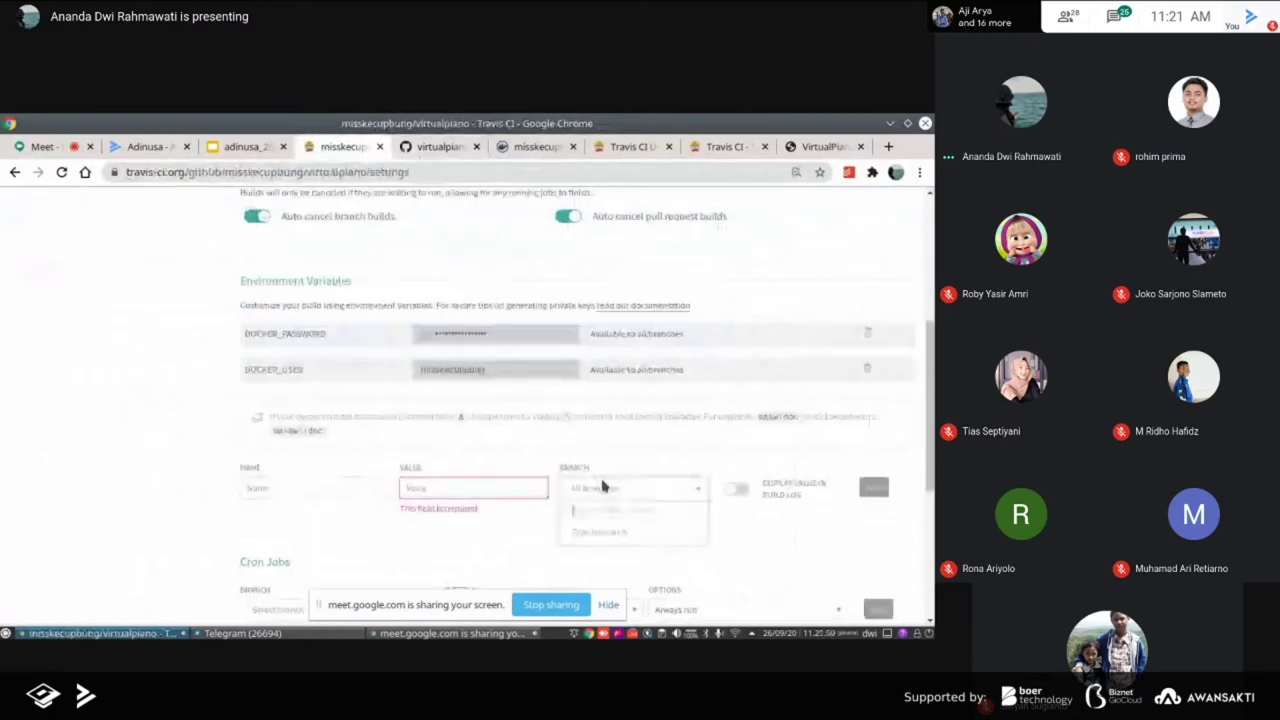
pyautogui.click(601, 487)
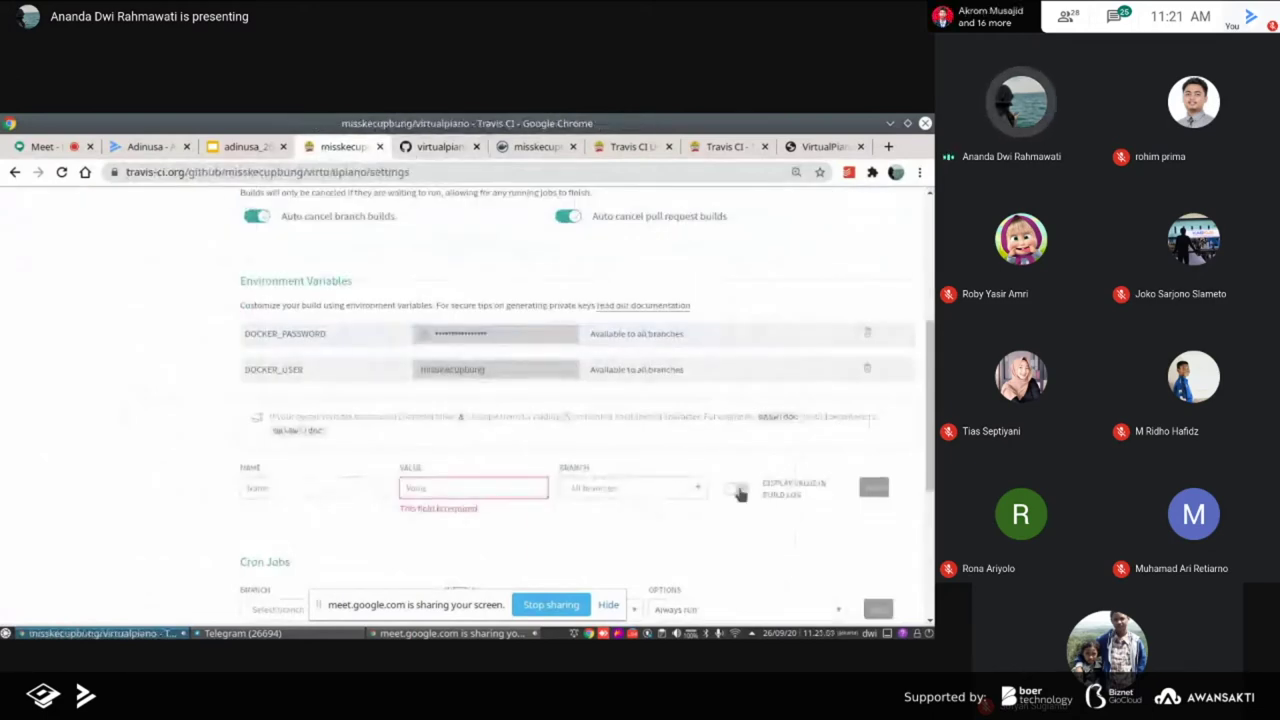
pyautogui.click(737, 491)
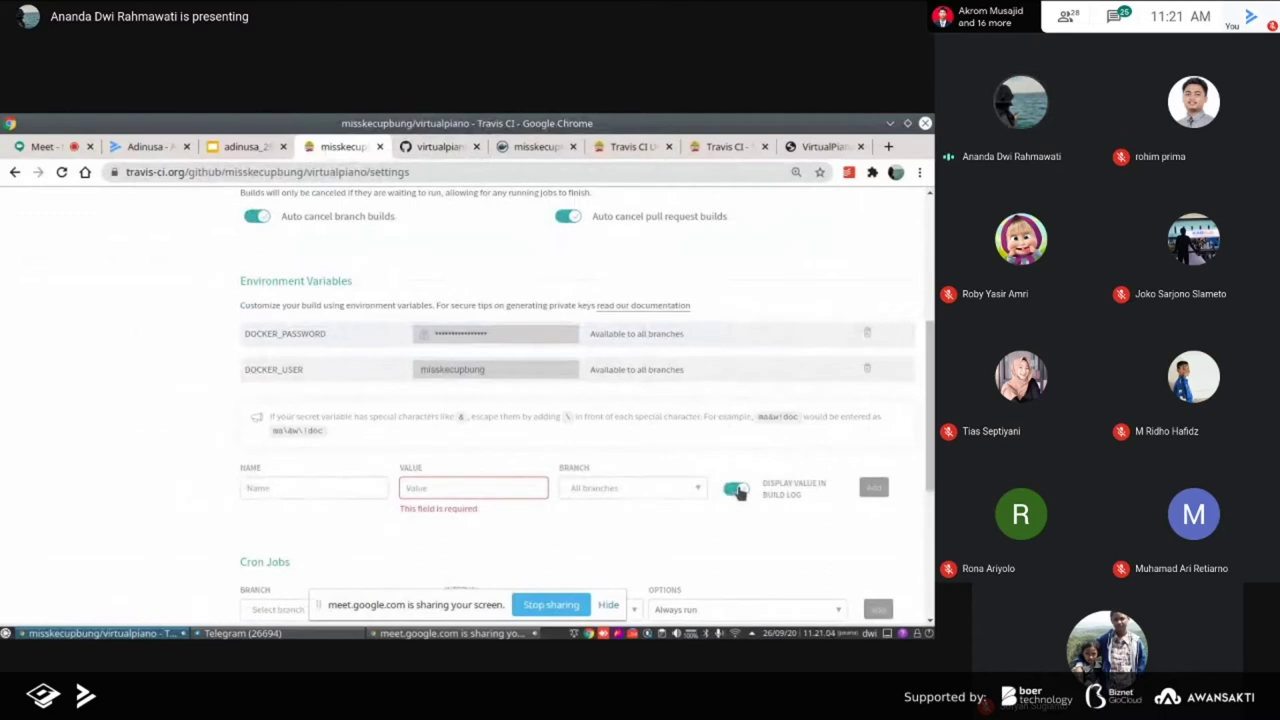
pyautogui.click(737, 491)
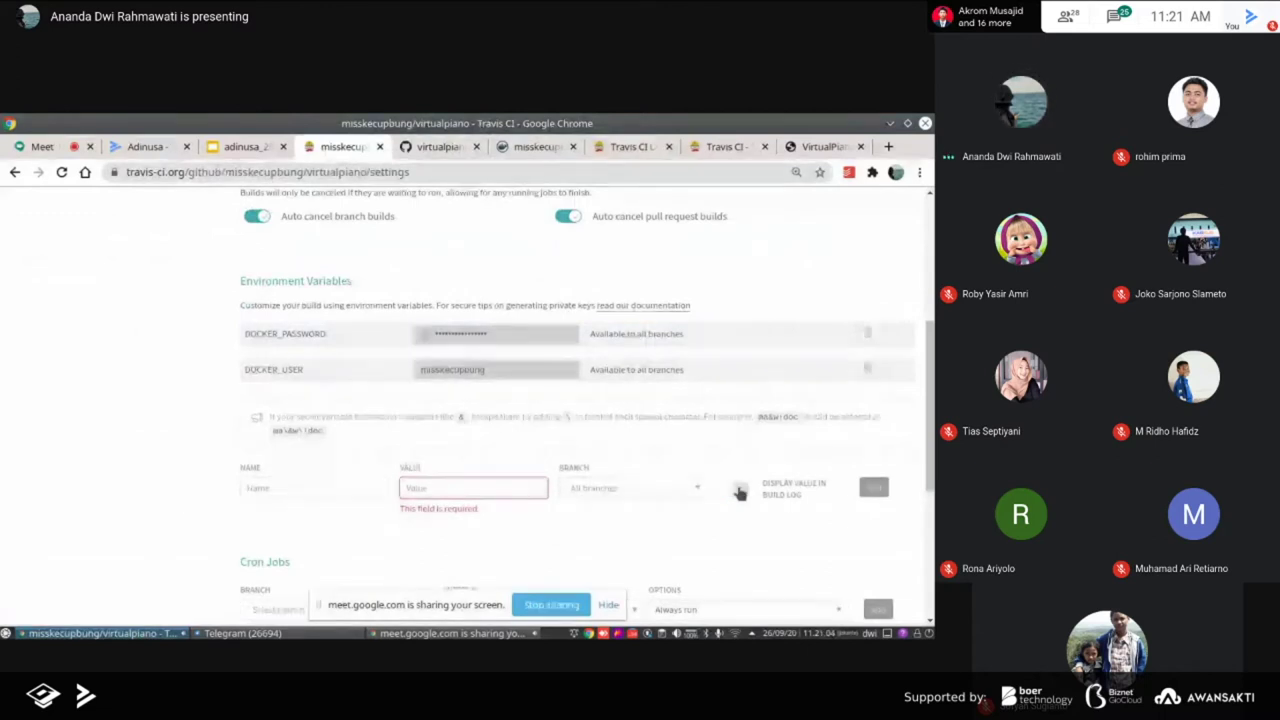
# Go to the Cron Jobs settings and disable Telegram's notifications
pyautogui.scroll(-2, 624, 469)
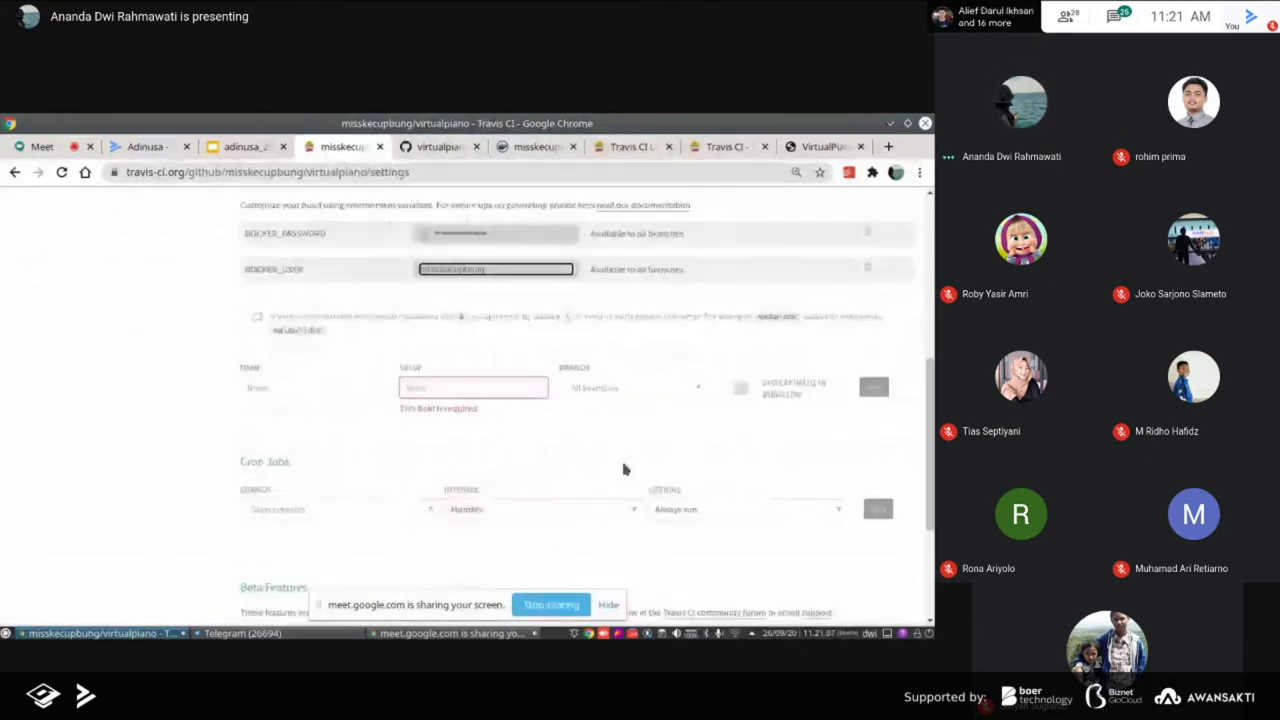
pyautogui.scroll(-2, 600, 445)
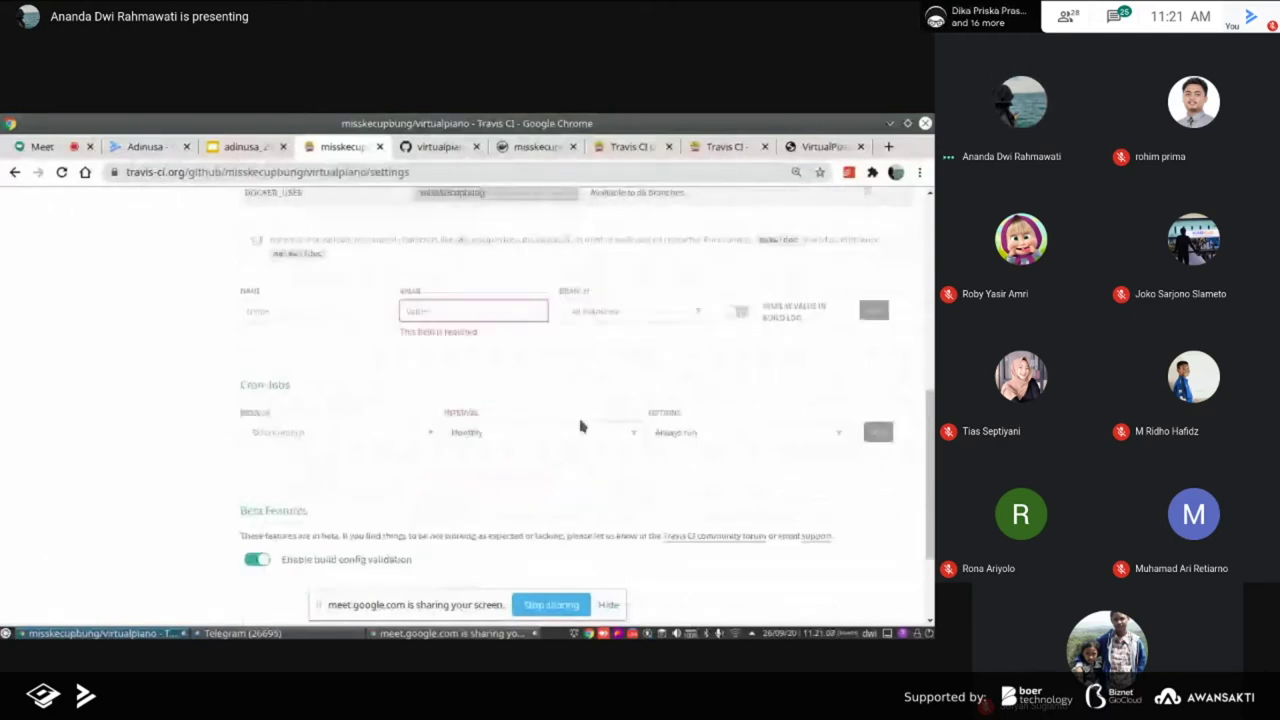
pyautogui.scroll(-1, 580, 426)
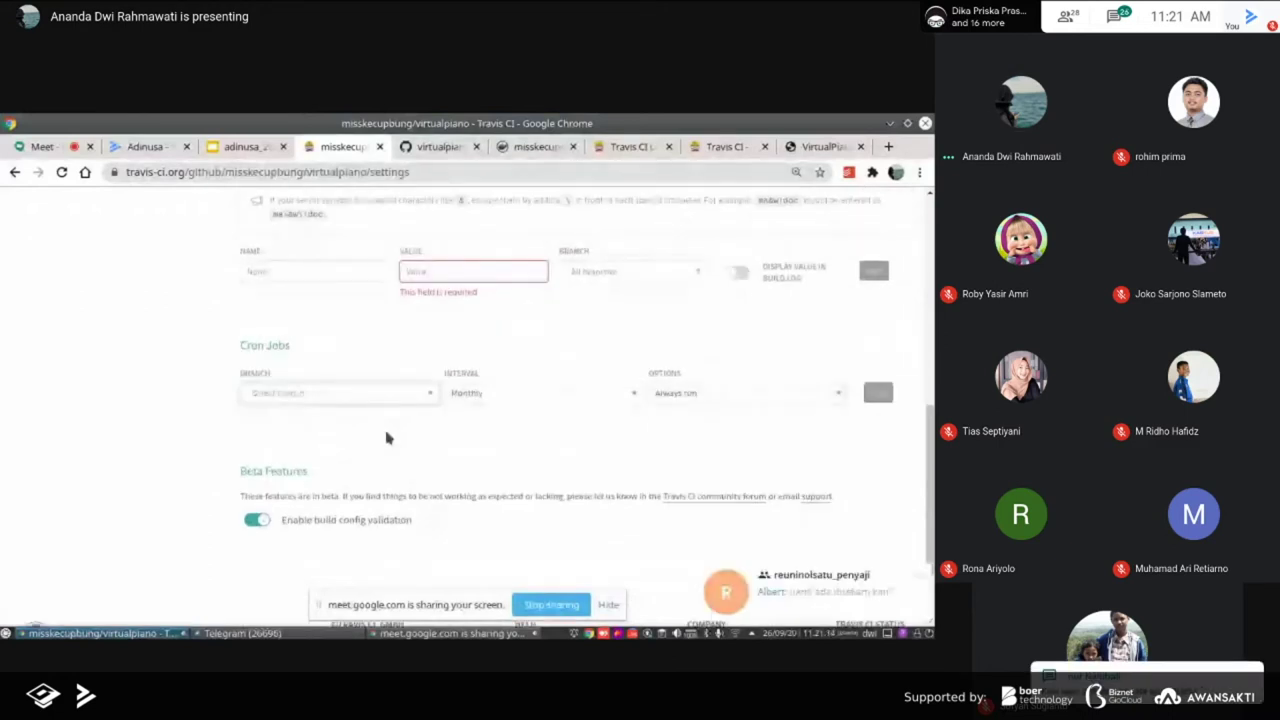
pyautogui.rightClick(645, 633)
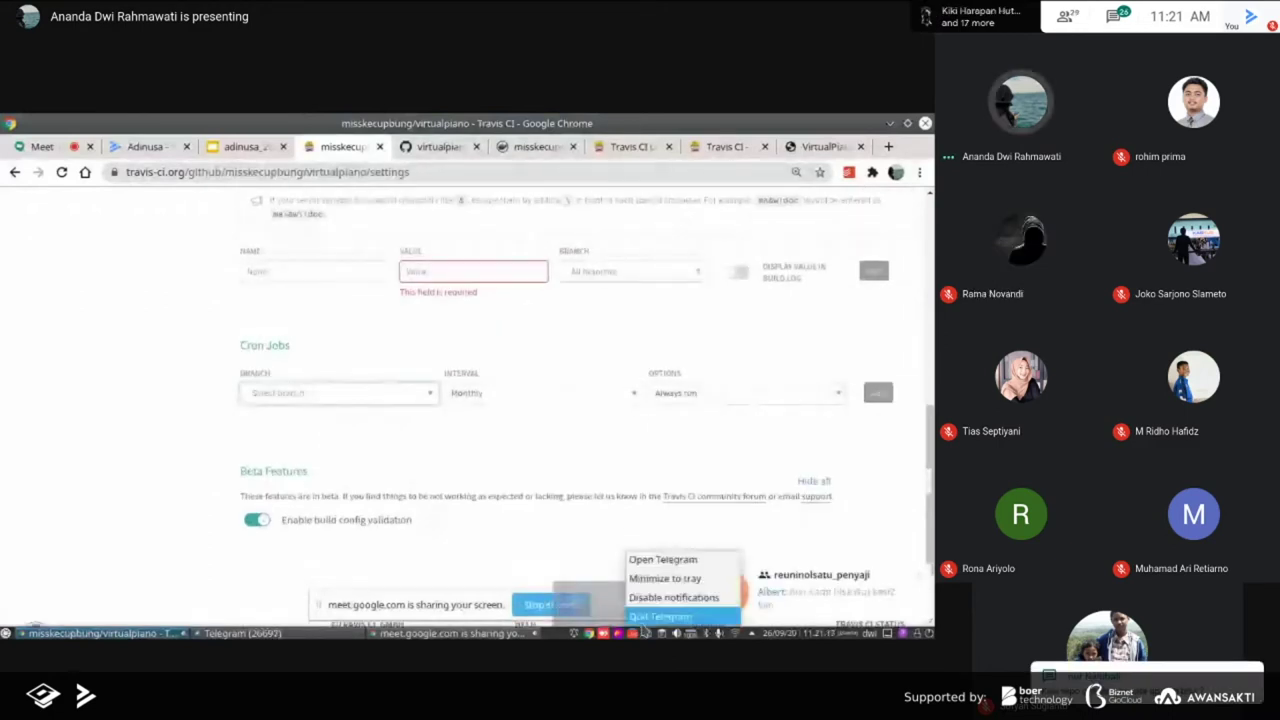
pyautogui.click(660, 616)
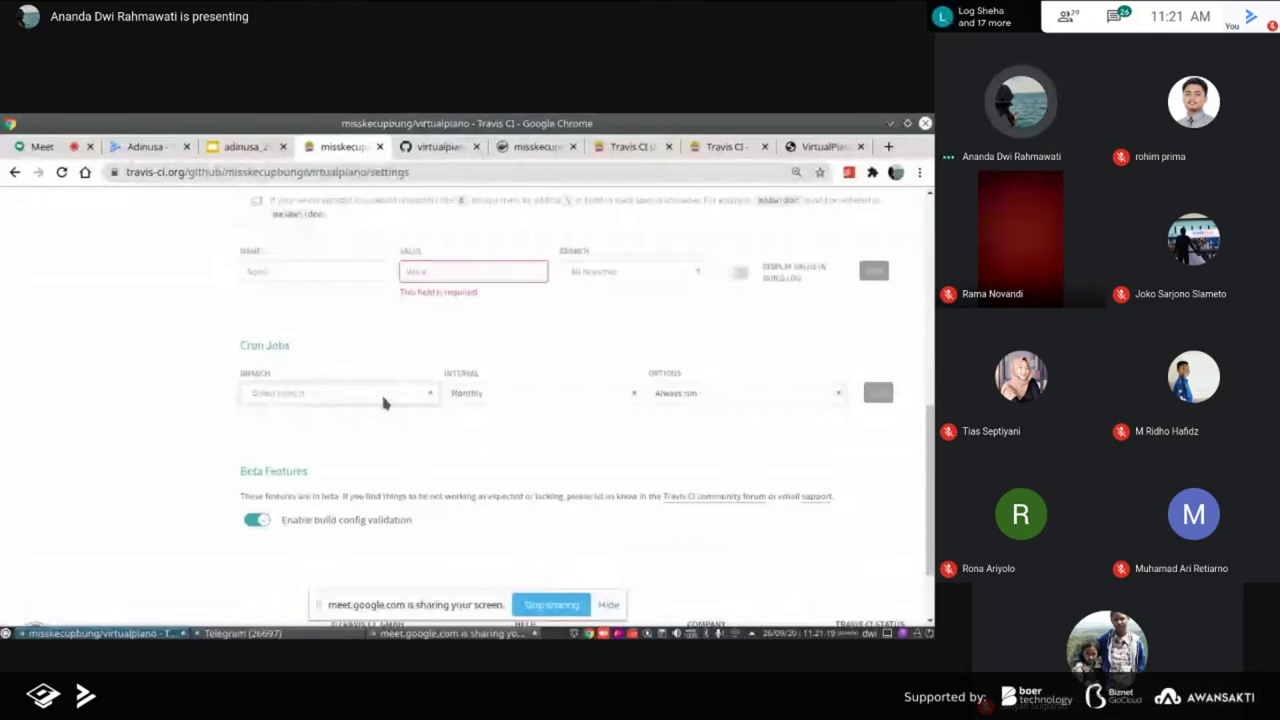
# Show the cron job's branch choices, set its interval to Daily and keep the Always run option, without adding the job
pyautogui.click(383, 400)
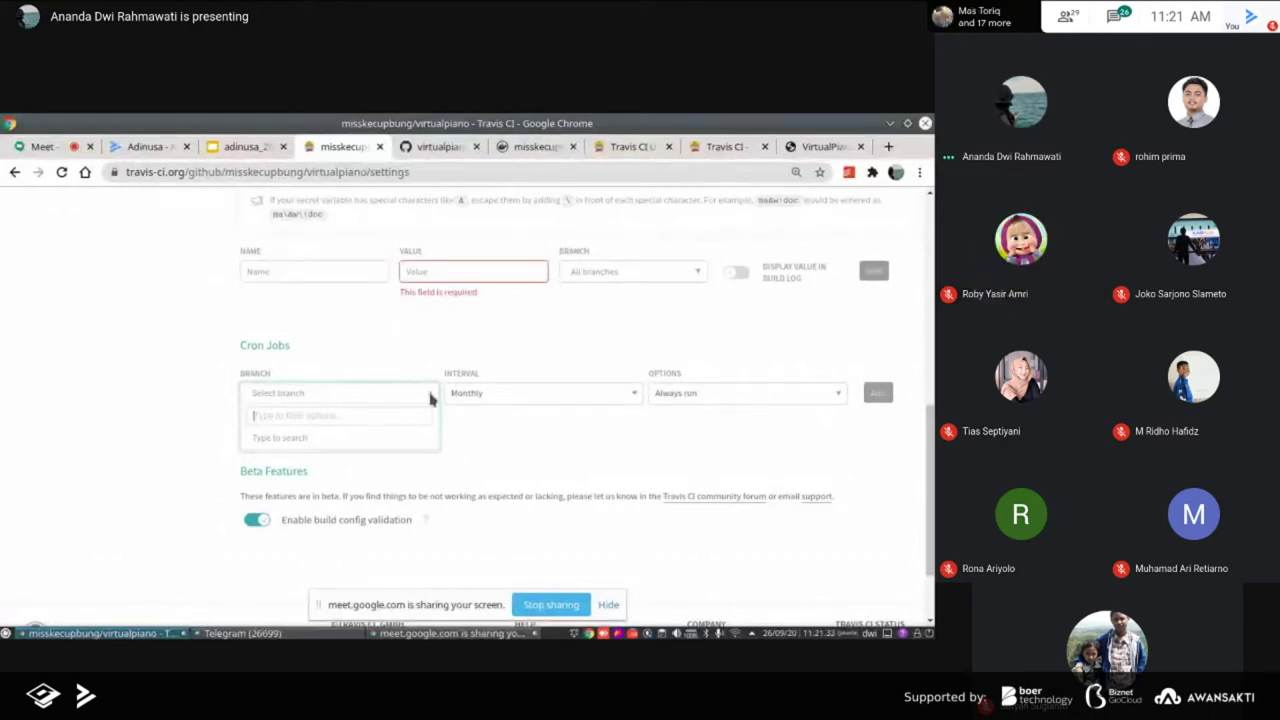
pyautogui.click(475, 393)
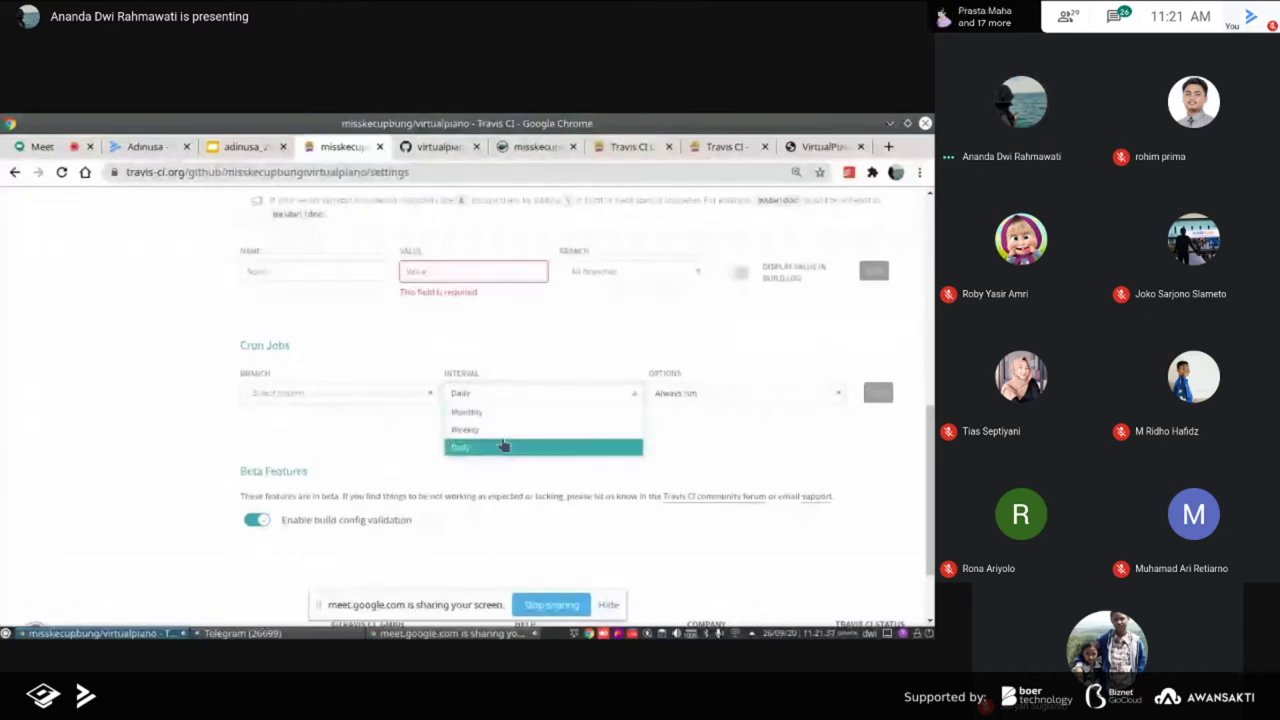
pyautogui.click(686, 390)
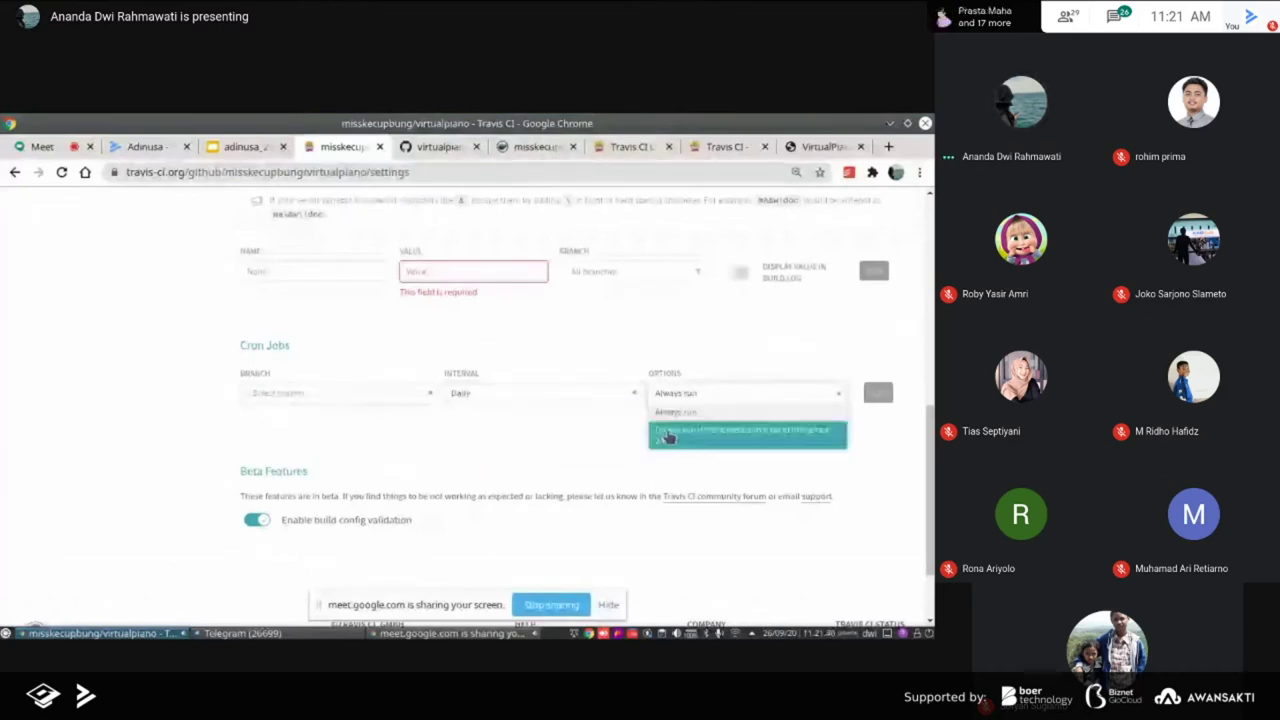
pyautogui.click(675, 412)
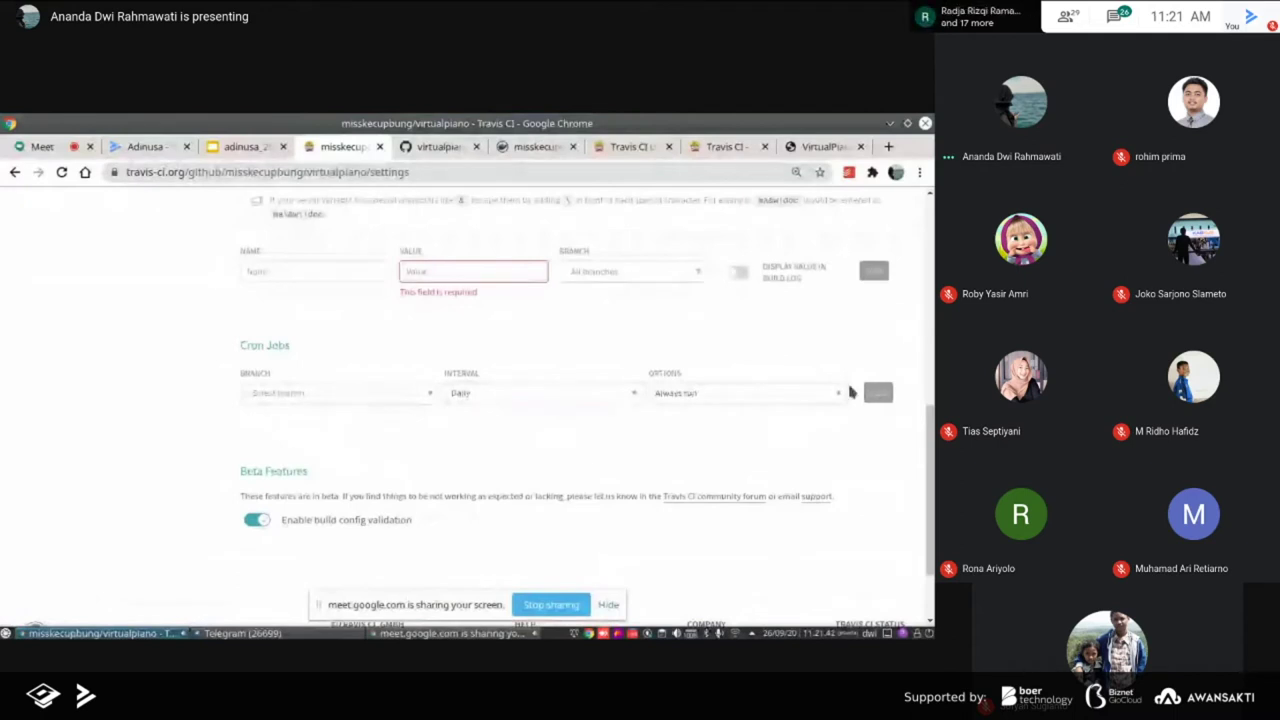
# Leave the settings for virtualpiano's build history, load the older builds, and look through their statuses
pyautogui.scroll(-1, 574, 449)
pyautogui.scroll(3, 573, 443)
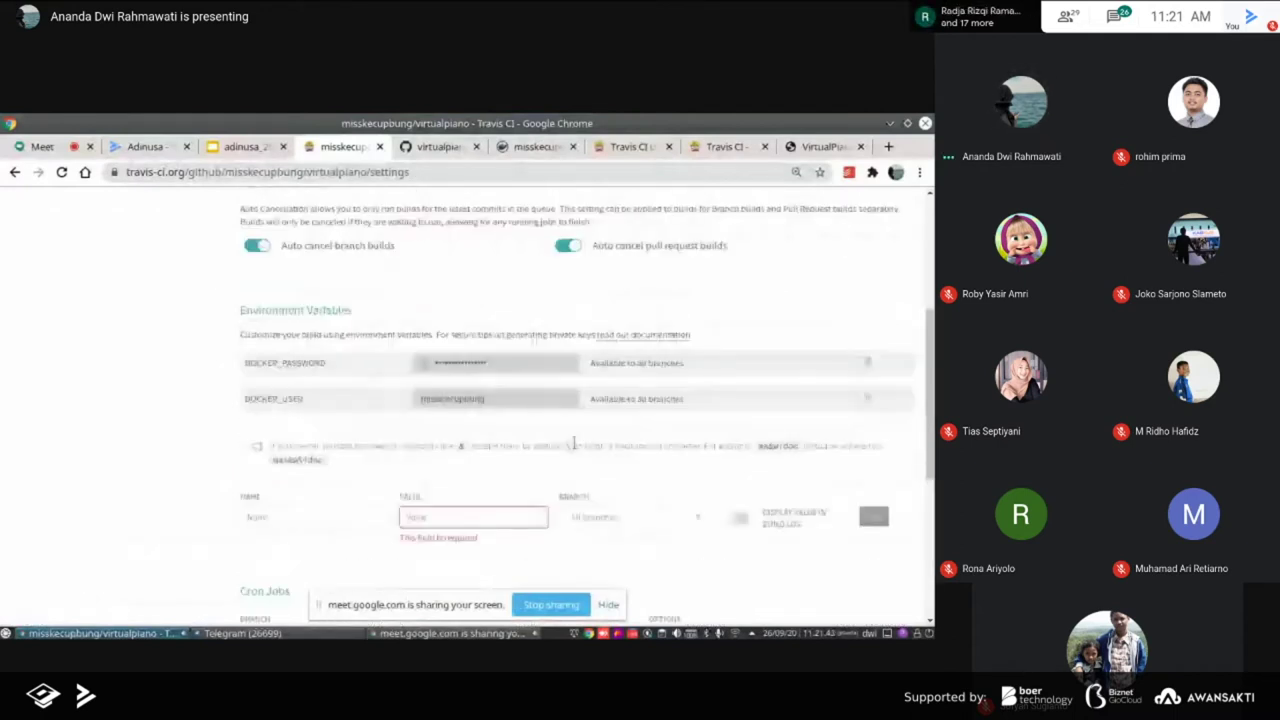
pyautogui.scroll(3, 573, 443)
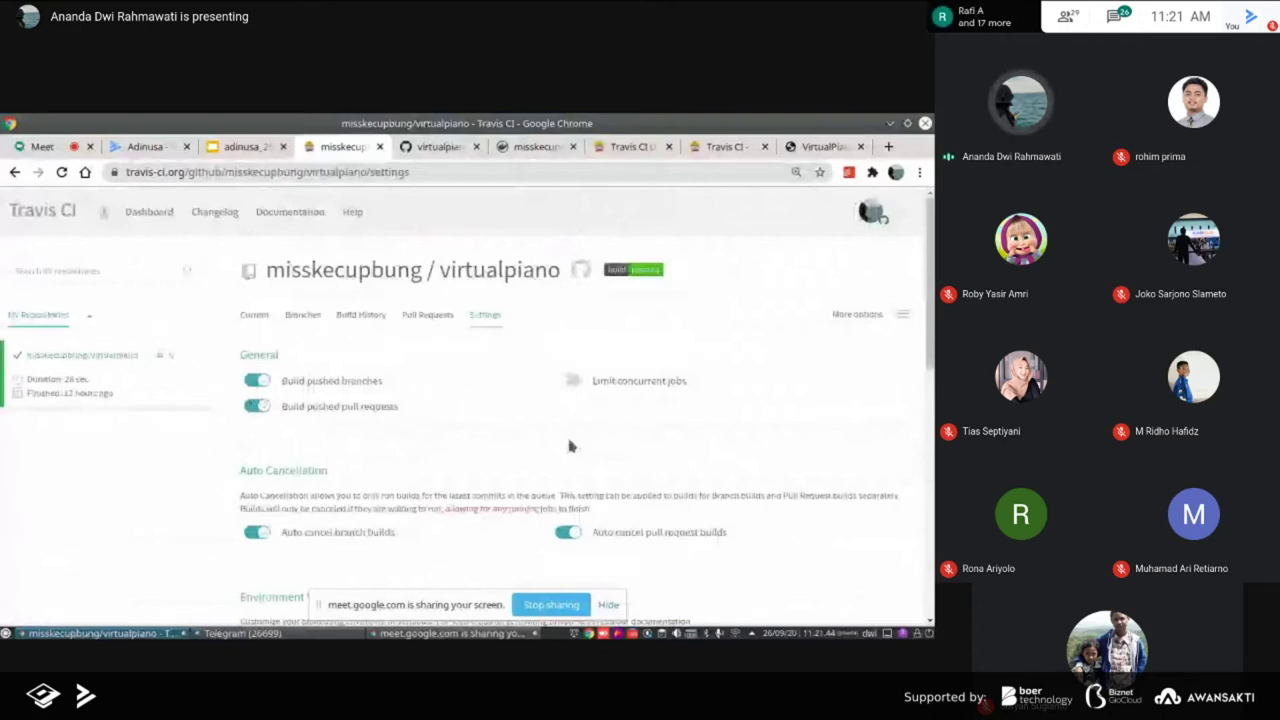
pyautogui.click(368, 314)
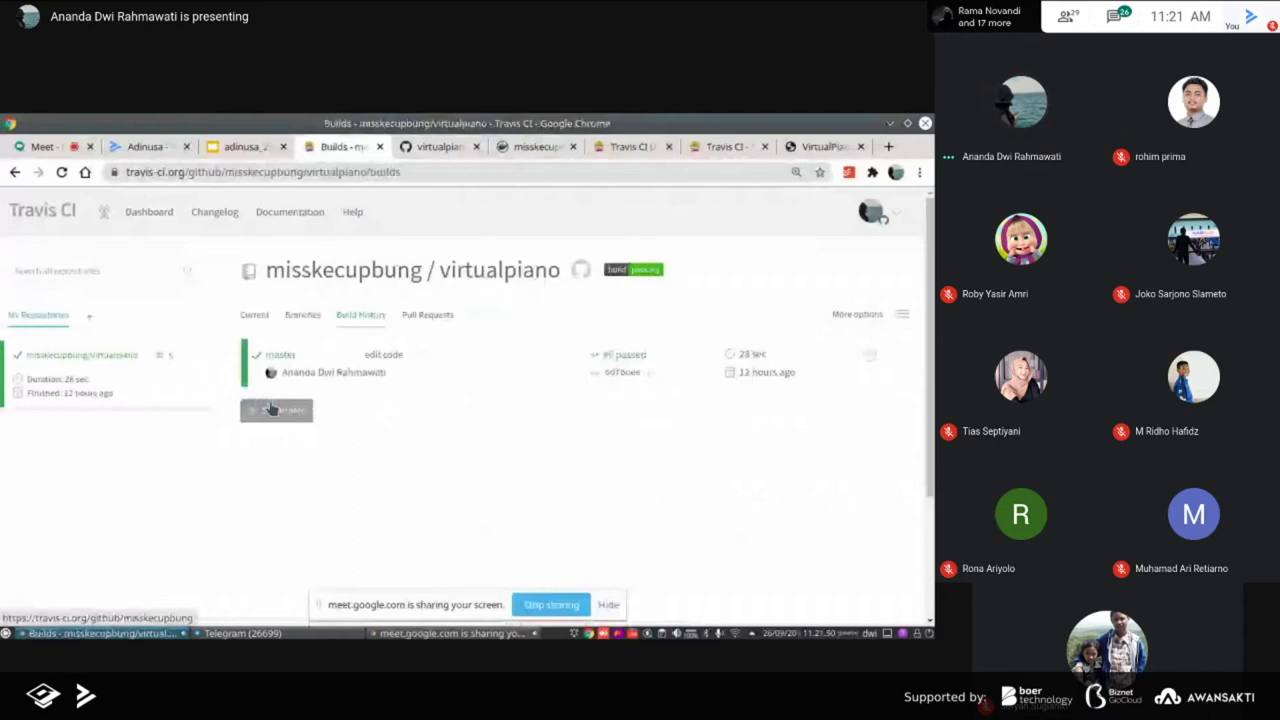
pyautogui.click(276, 410)
pyautogui.scroll(-1, 271, 328)
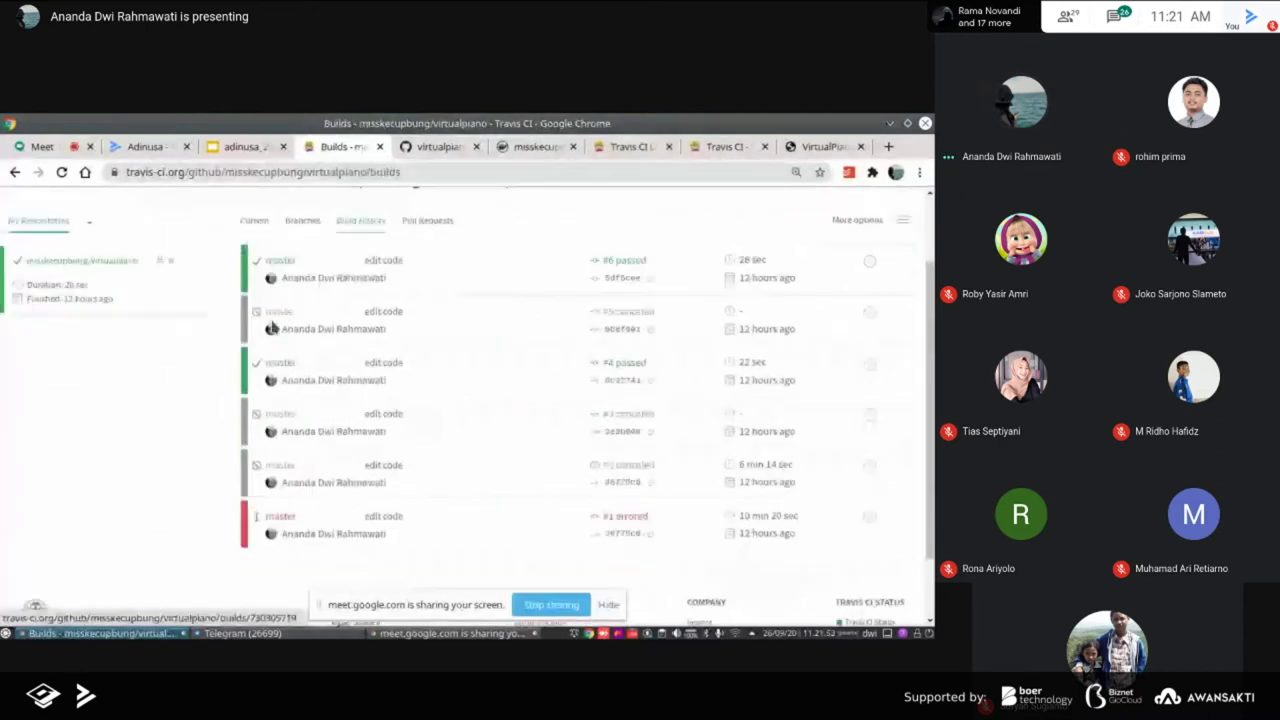
pyautogui.scroll(-1, 271, 328)
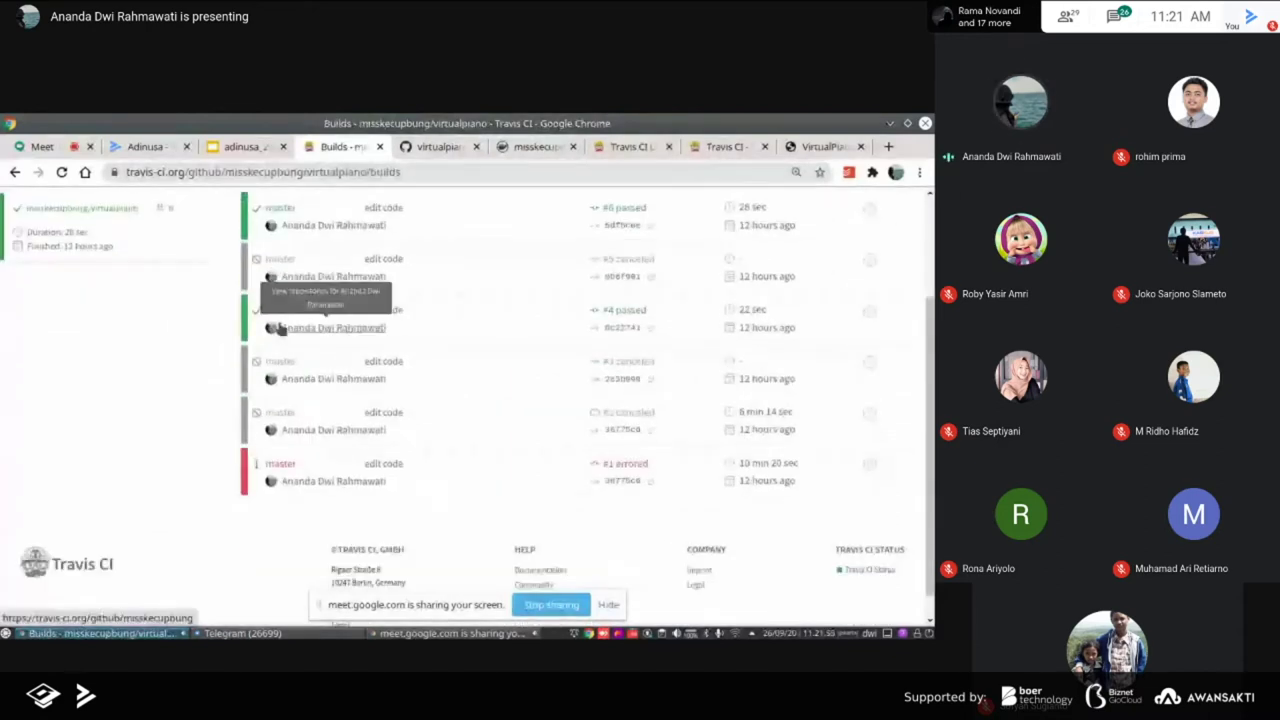
pyautogui.scroll(1, 290, 329)
pyautogui.scroll(-1, 364, 388)
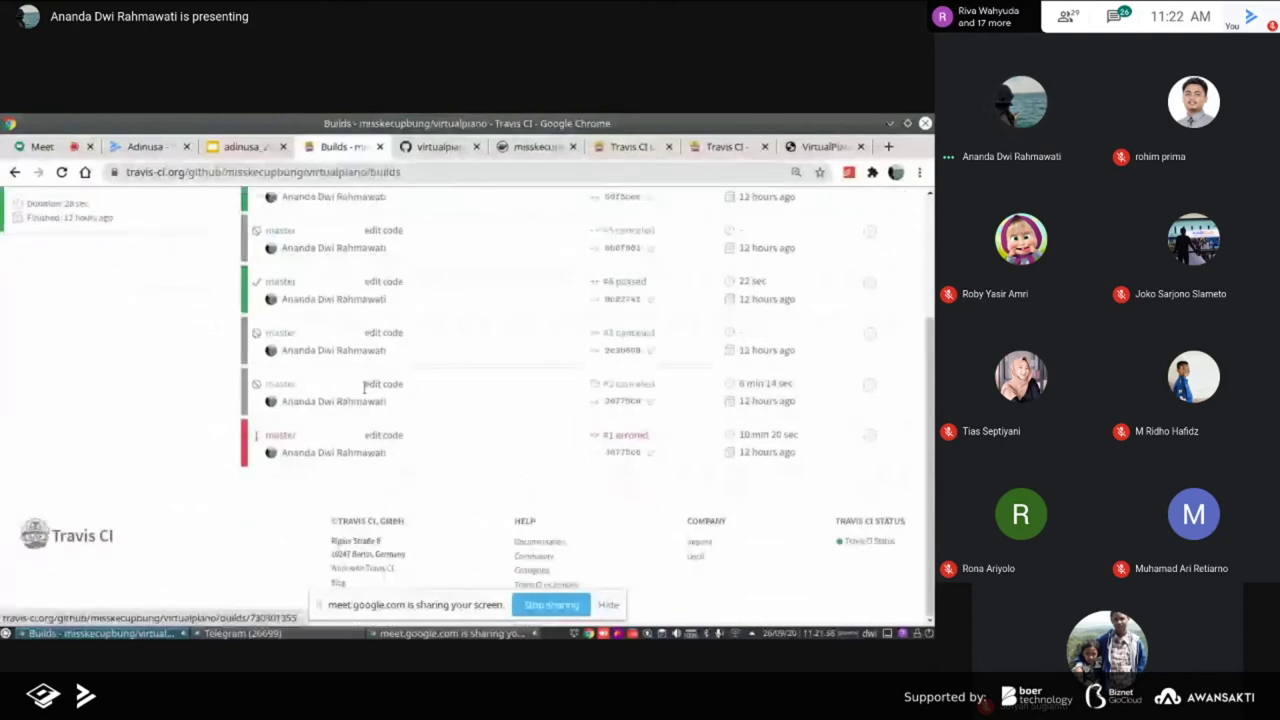
pyautogui.scroll(3, 364, 388)
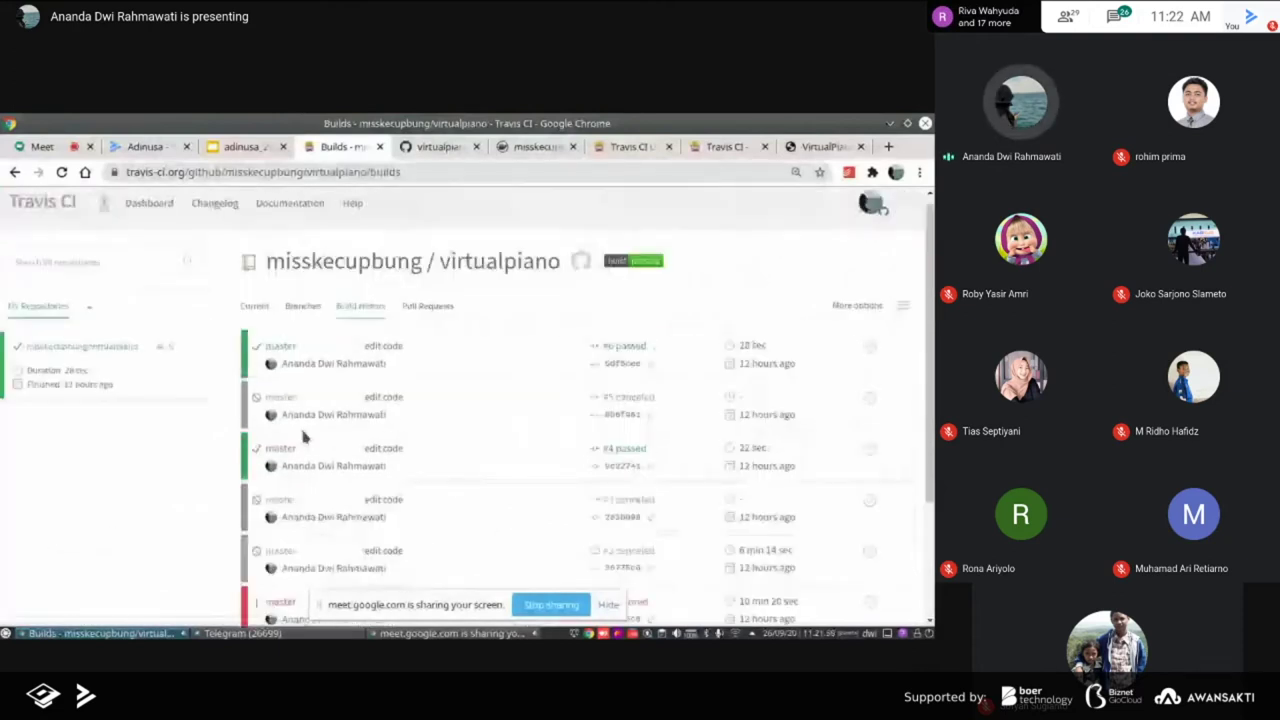
pyautogui.scroll(-1, 295, 400)
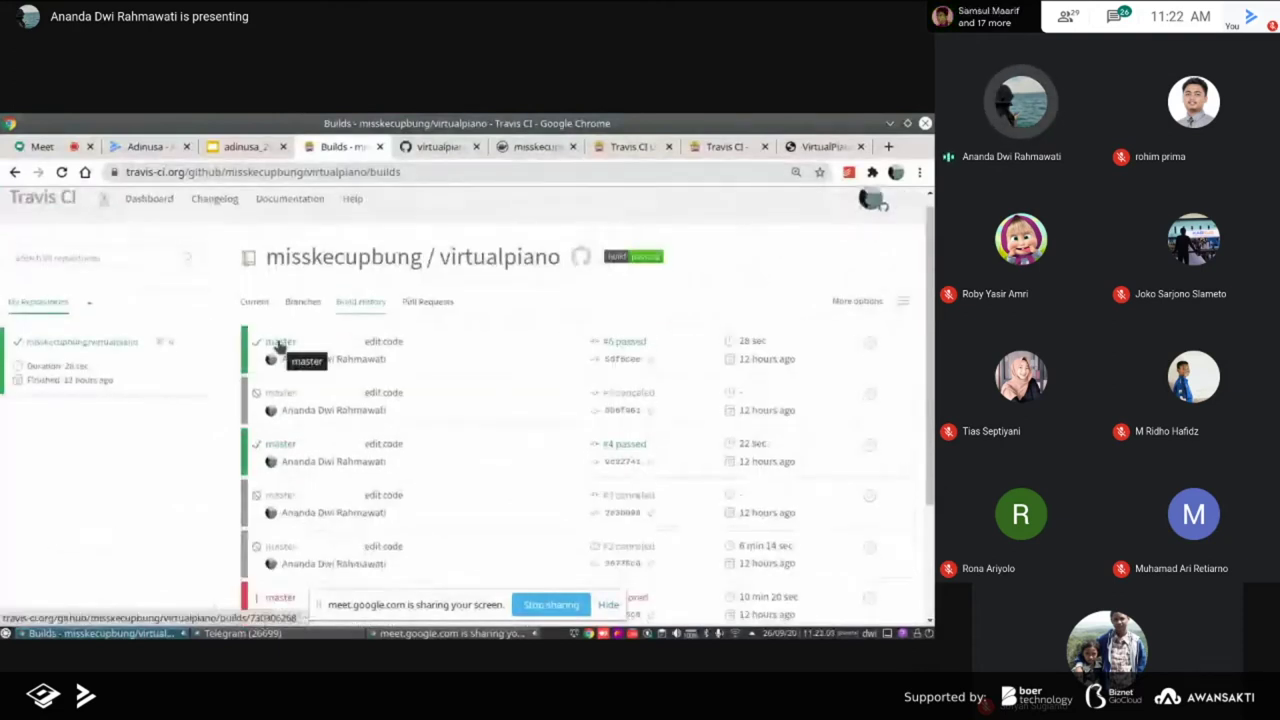
# Open virtualpiano's most recent master build from the build history and look over its commit, branch and run details
pyautogui.click(280, 345)
pyautogui.scroll(-1, 332, 360)
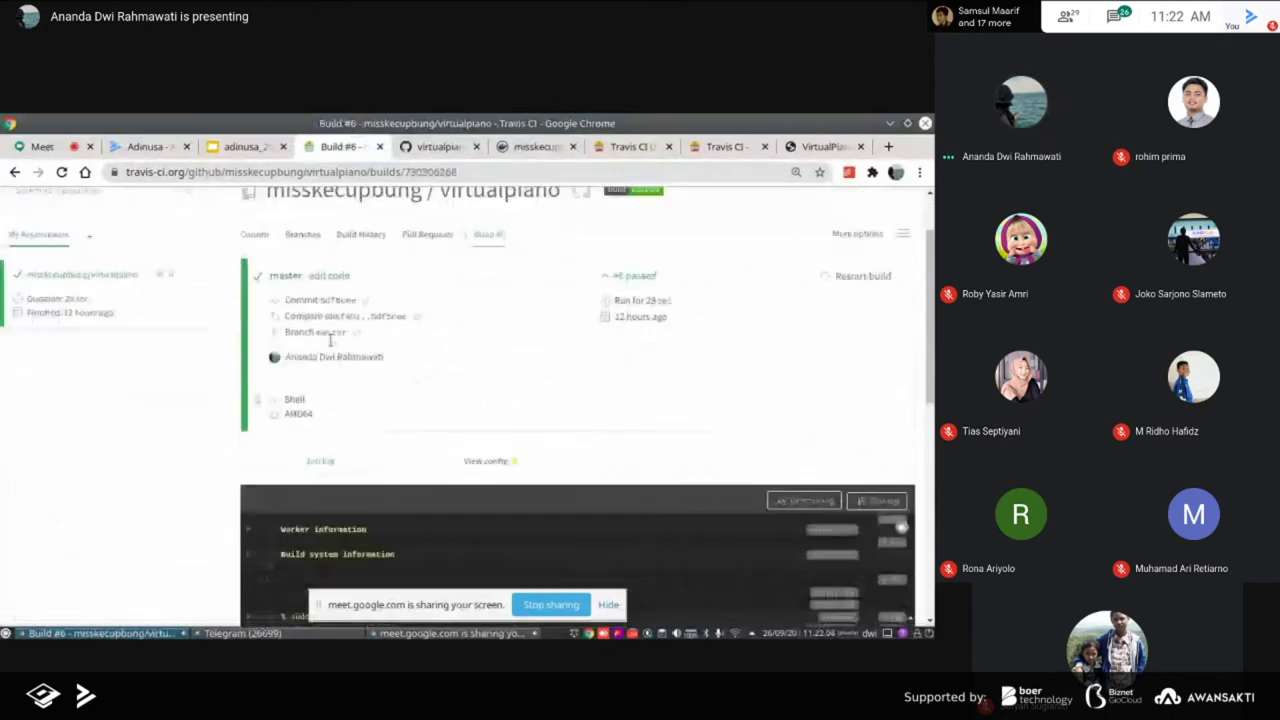
pyautogui.scroll(-1, 340, 413)
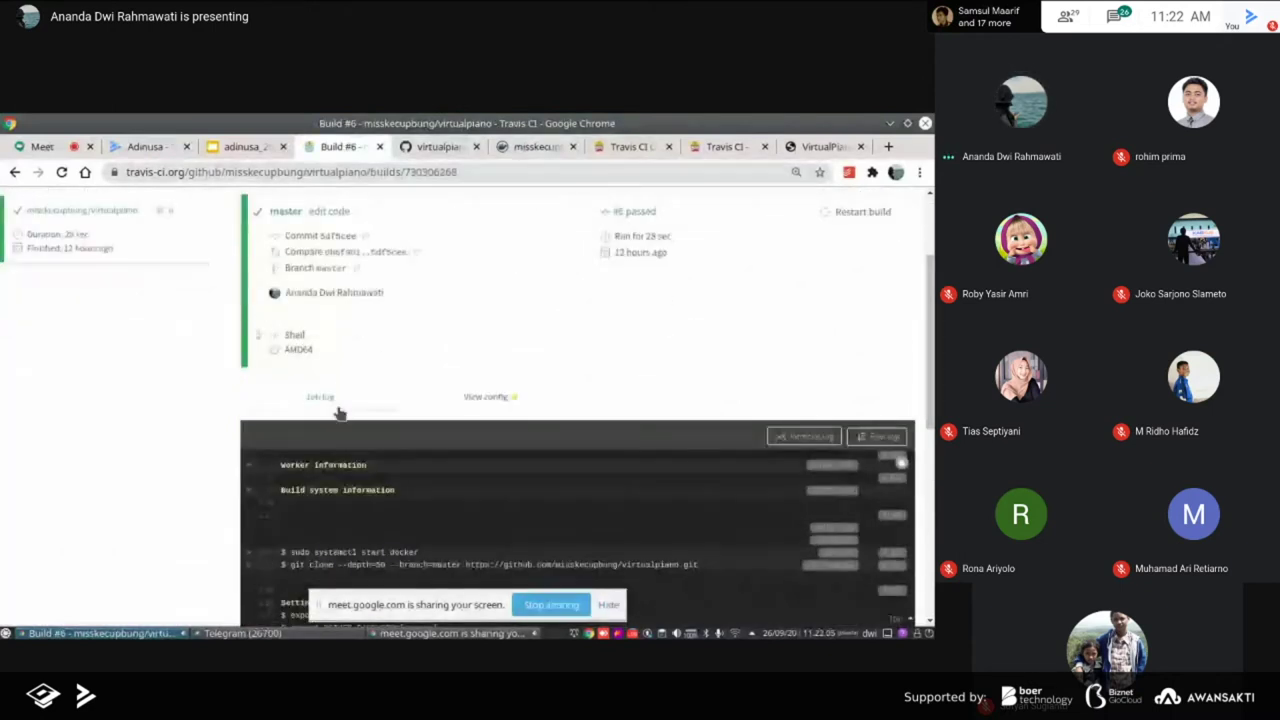
pyautogui.scroll(-2, 338, 410)
pyautogui.scroll(-1, 242, 364)
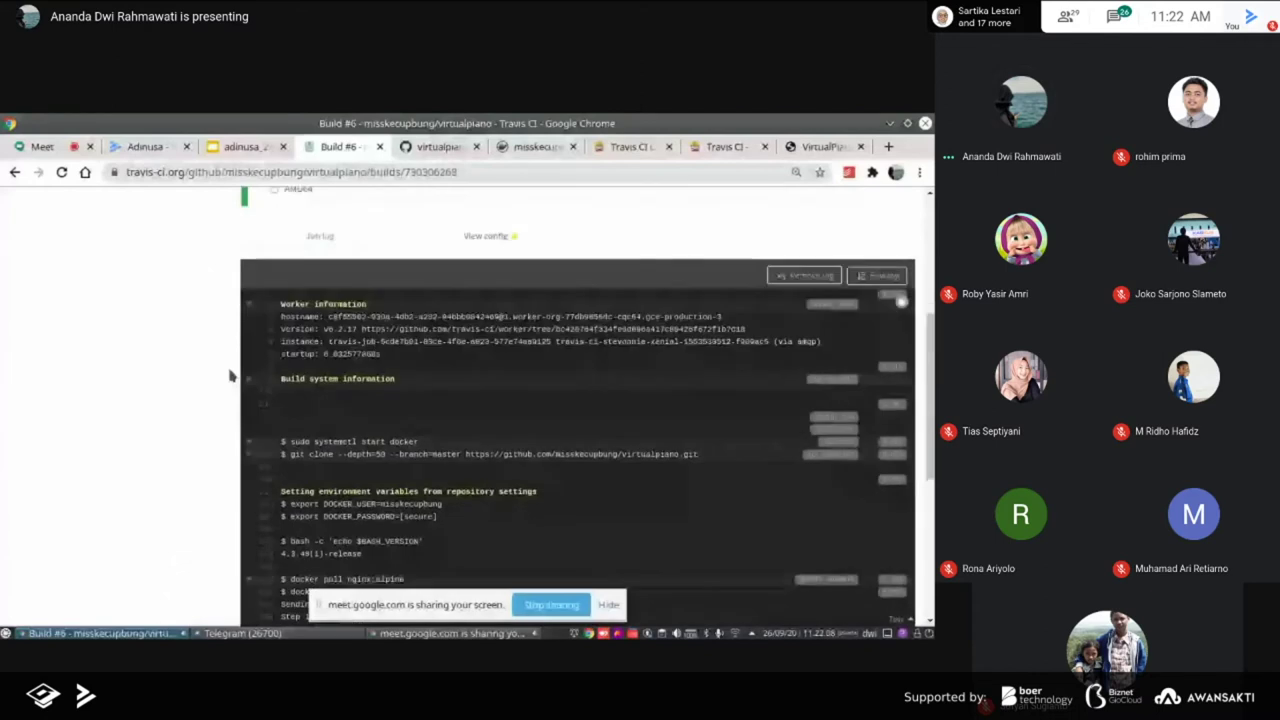
pyautogui.scroll(2, 214, 392)
pyautogui.scroll(2, 383, 437)
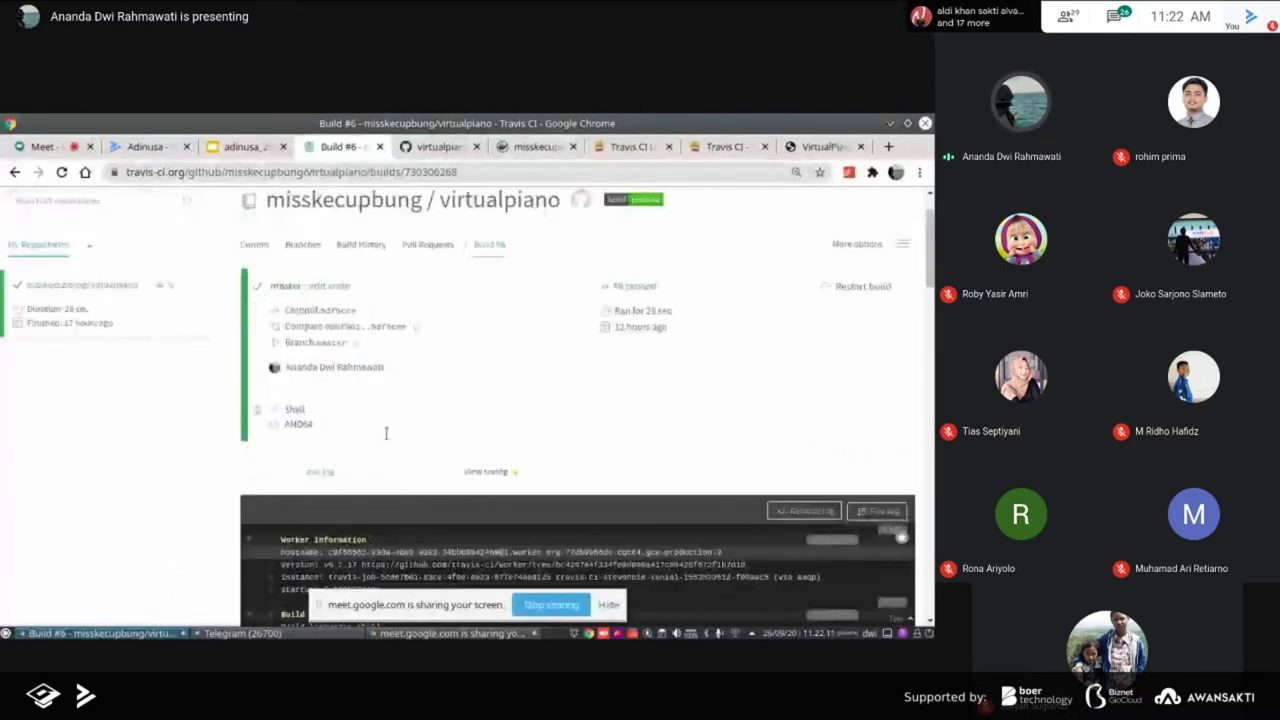
pyautogui.scroll(1, 465, 331)
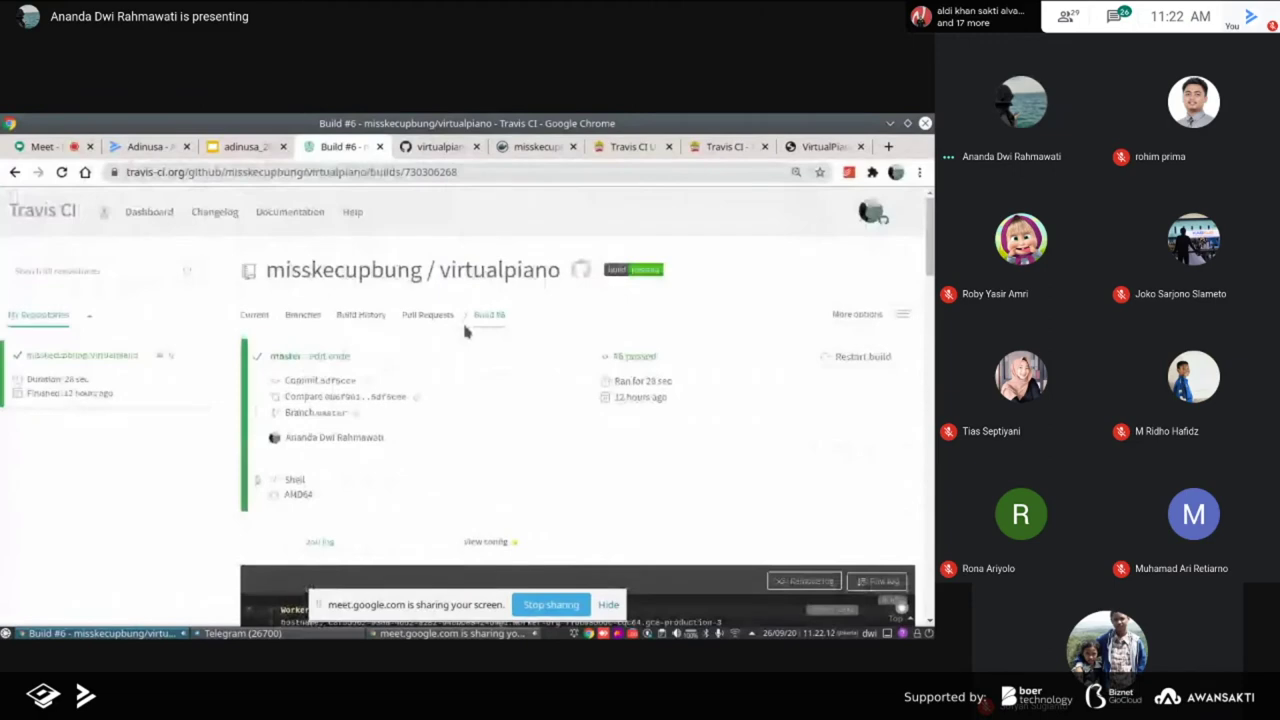
# Read through build #6's job log, from the build system information down to the Docker commands
pyautogui.scroll(-3, 328, 373)
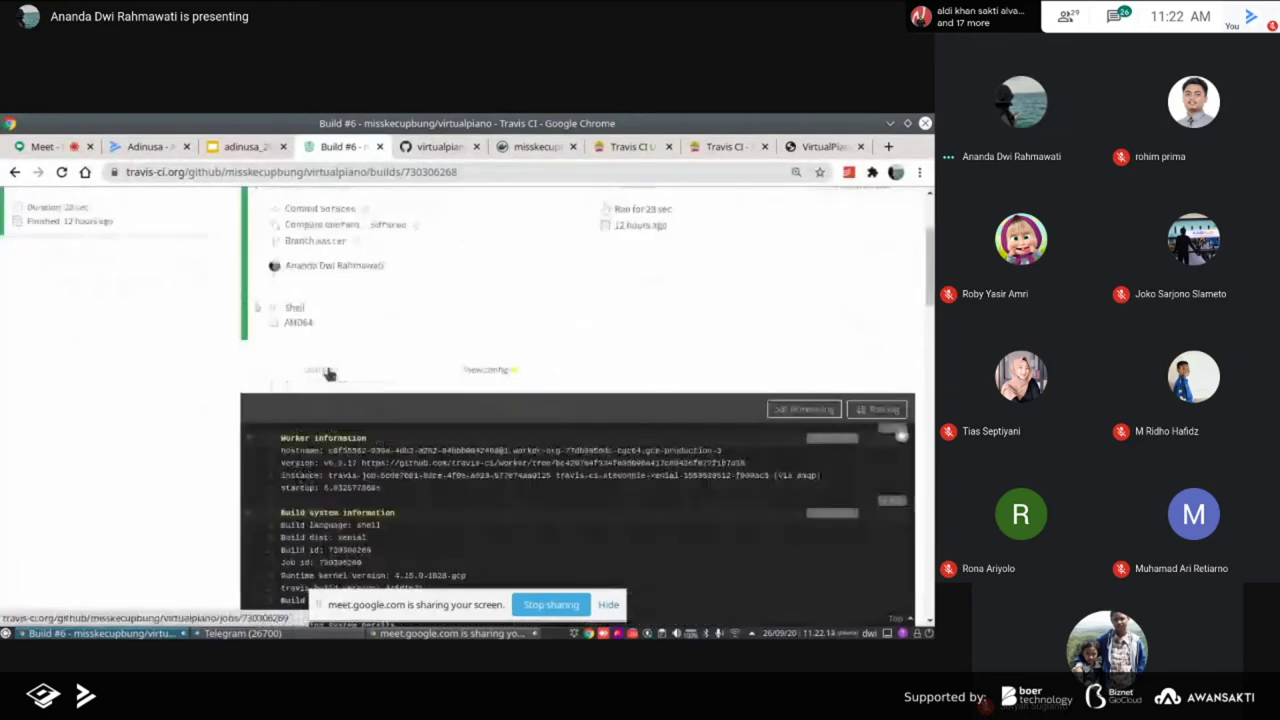
pyautogui.scroll(-8, 328, 373)
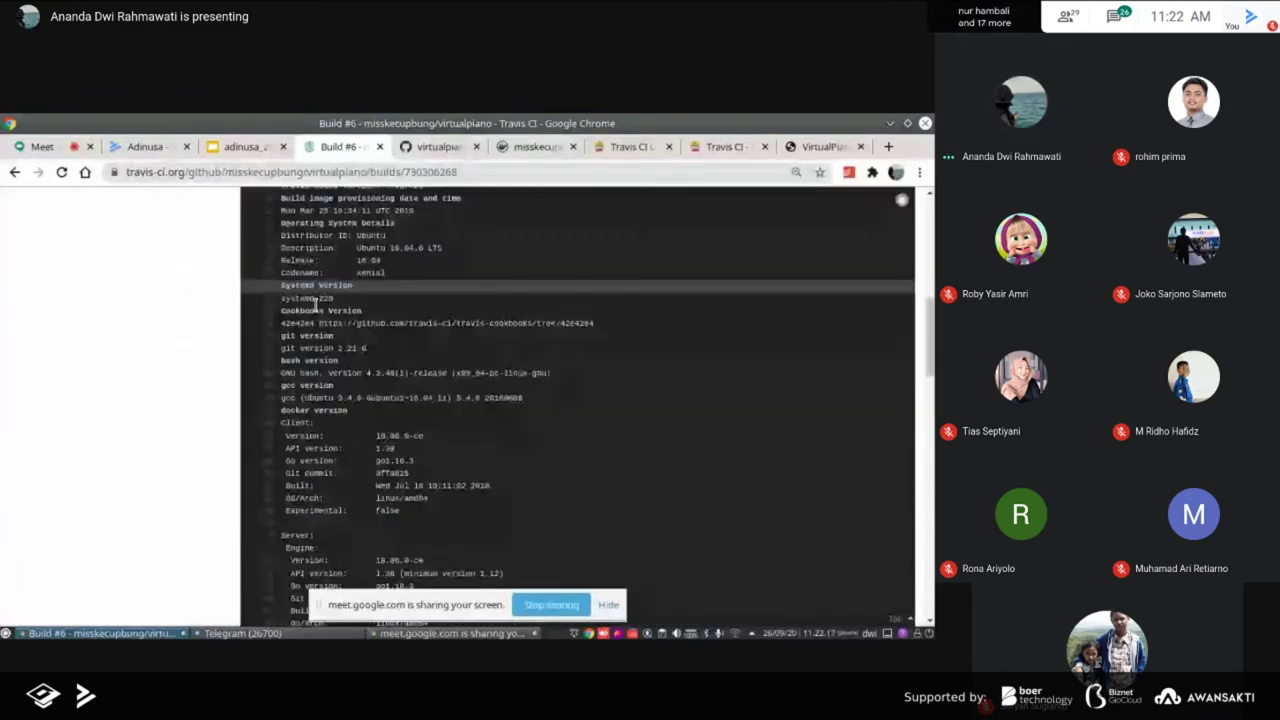
pyautogui.scroll(-5, 316, 305)
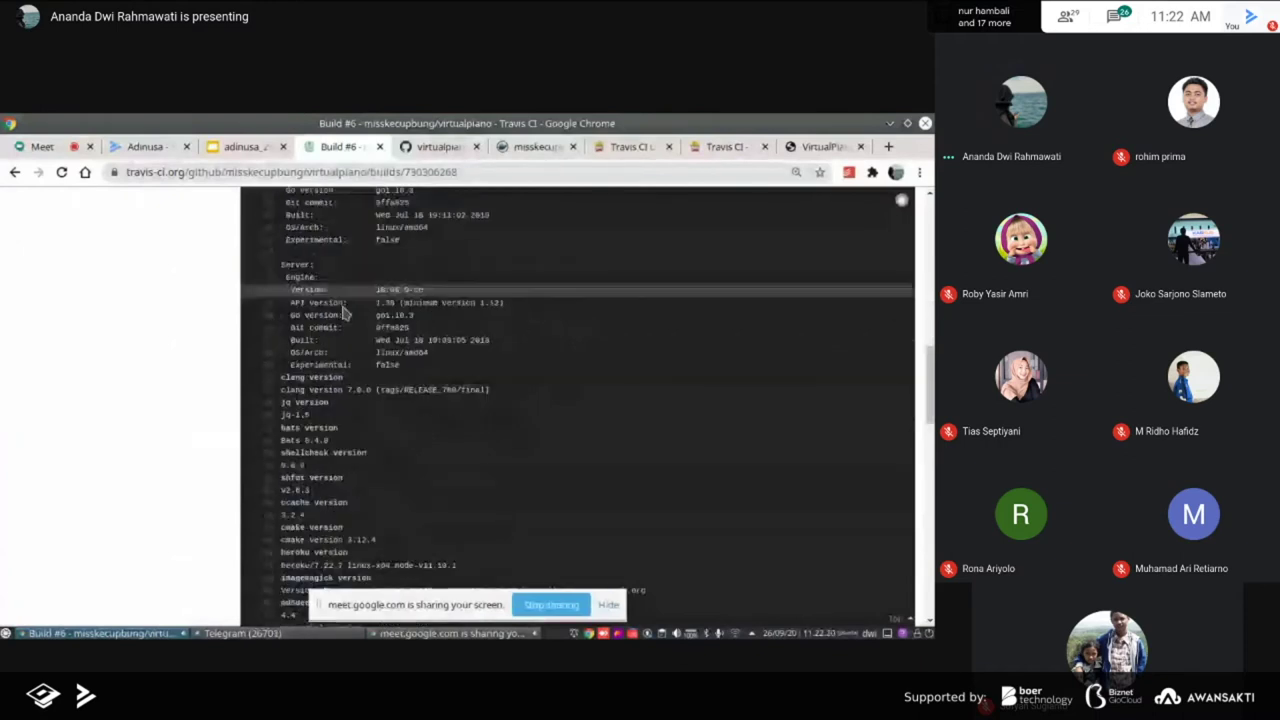
pyautogui.scroll(-1, 343, 314)
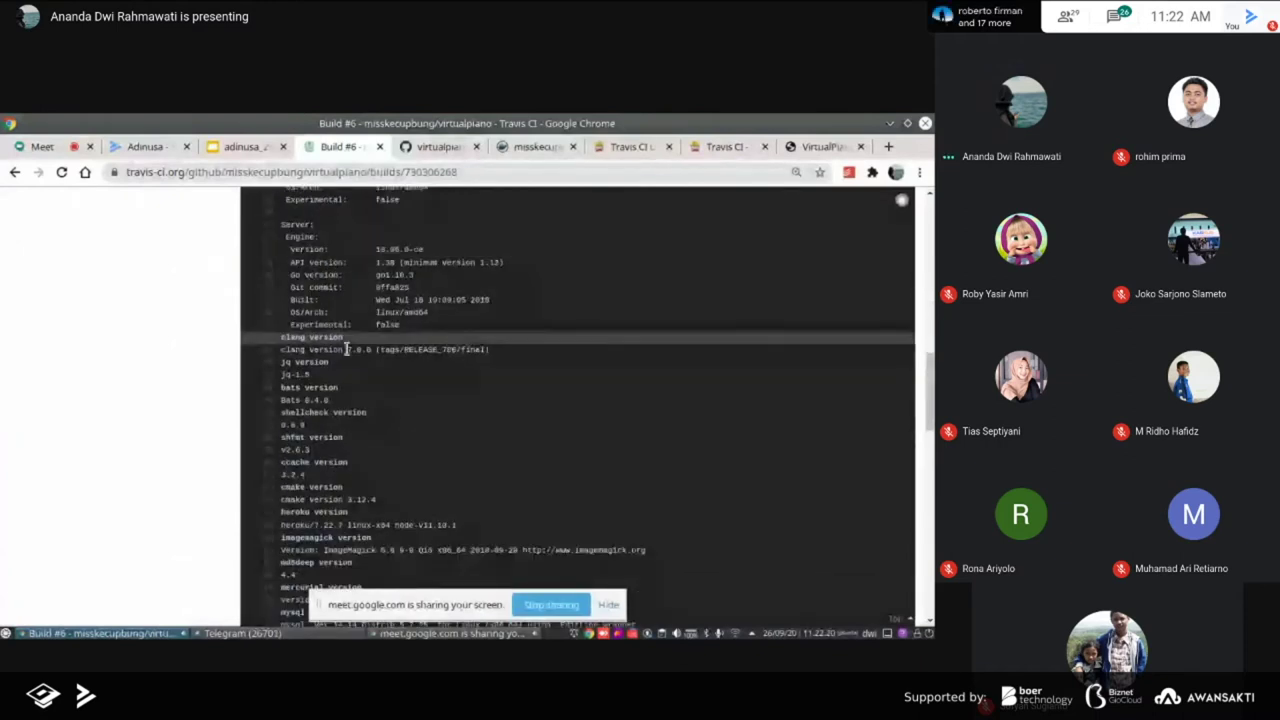
pyautogui.scroll(-5, 347, 349)
pyautogui.scroll(-10, 350, 358)
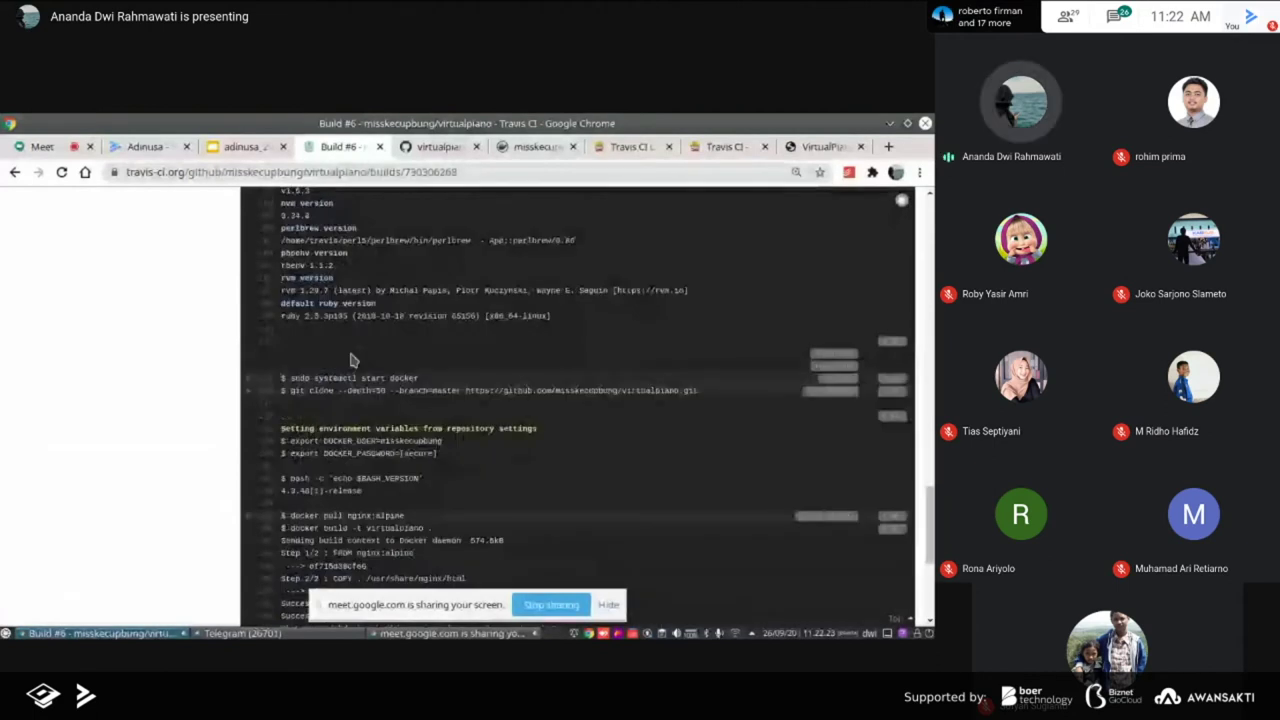
pyautogui.scroll(-3, 350, 360)
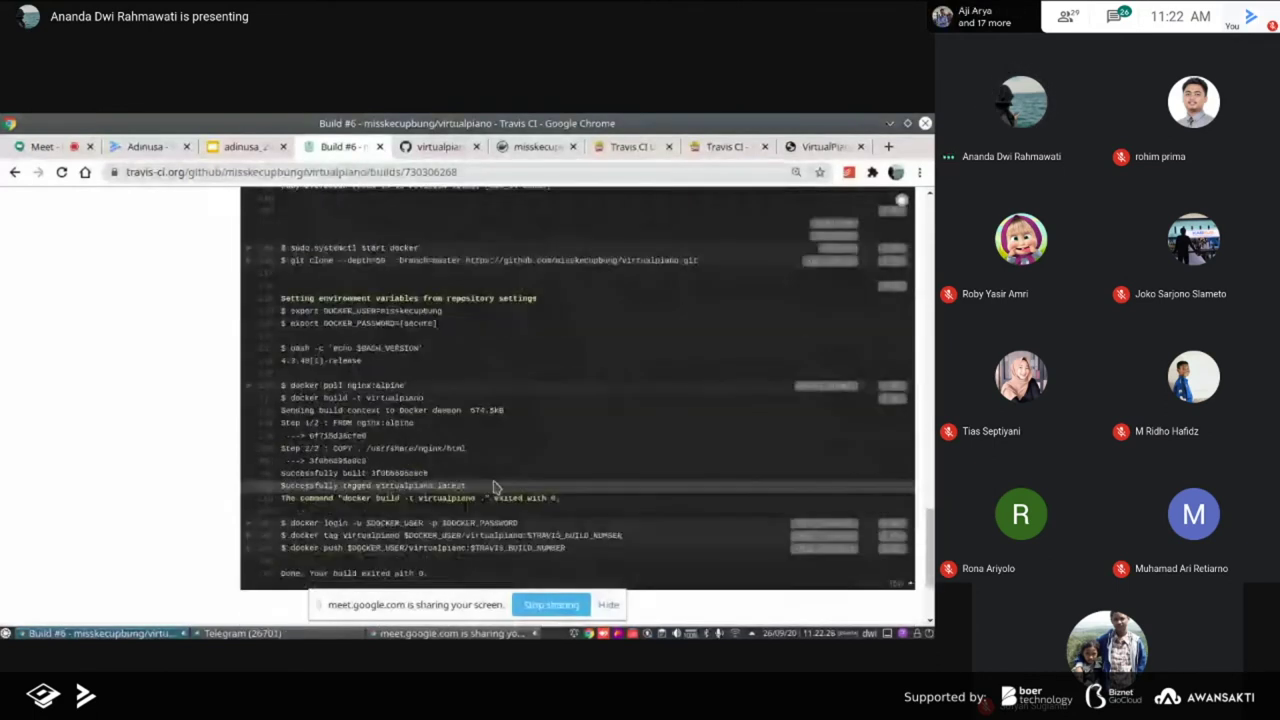
# Highlight the docker build output and the docker push command in the job log, and expand the push output
pyautogui.moveTo(466, 486); pyautogui.dragTo(287, 399)
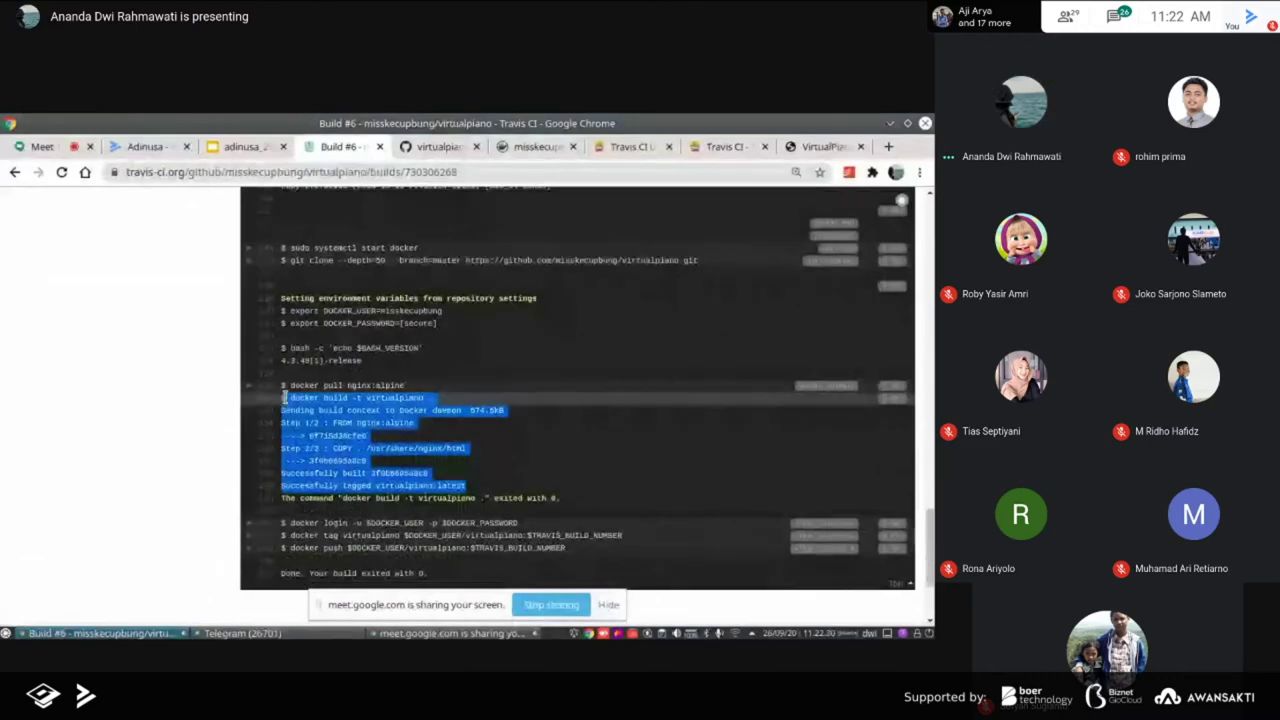
pyautogui.click(284, 397)
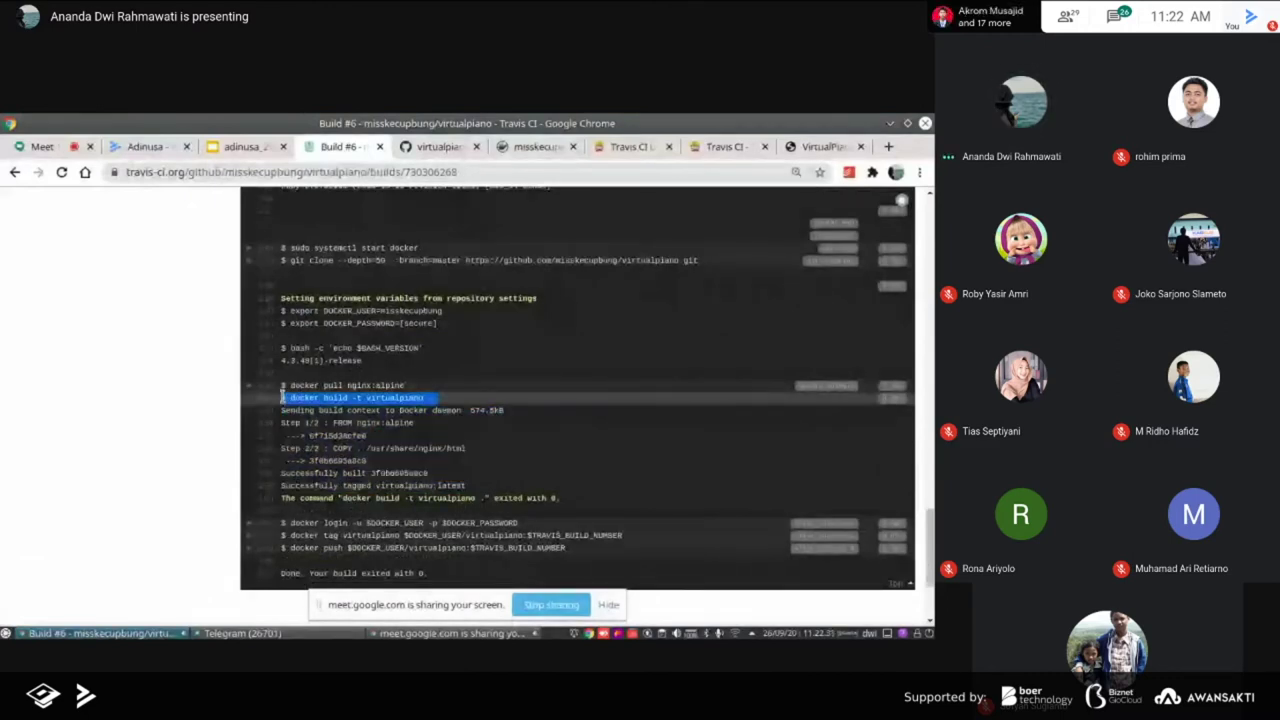
pyautogui.moveTo(566, 548); pyautogui.dragTo(284, 548)
pyautogui.click(284, 551)
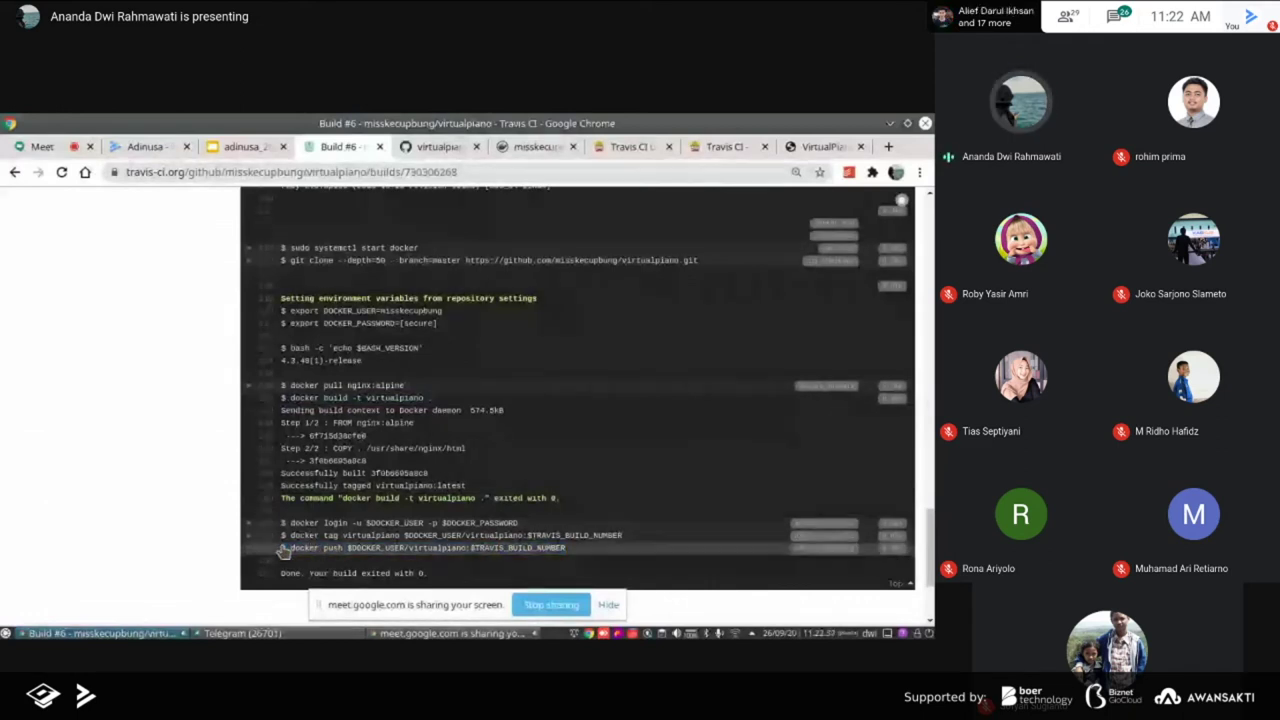
pyautogui.click(285, 497)
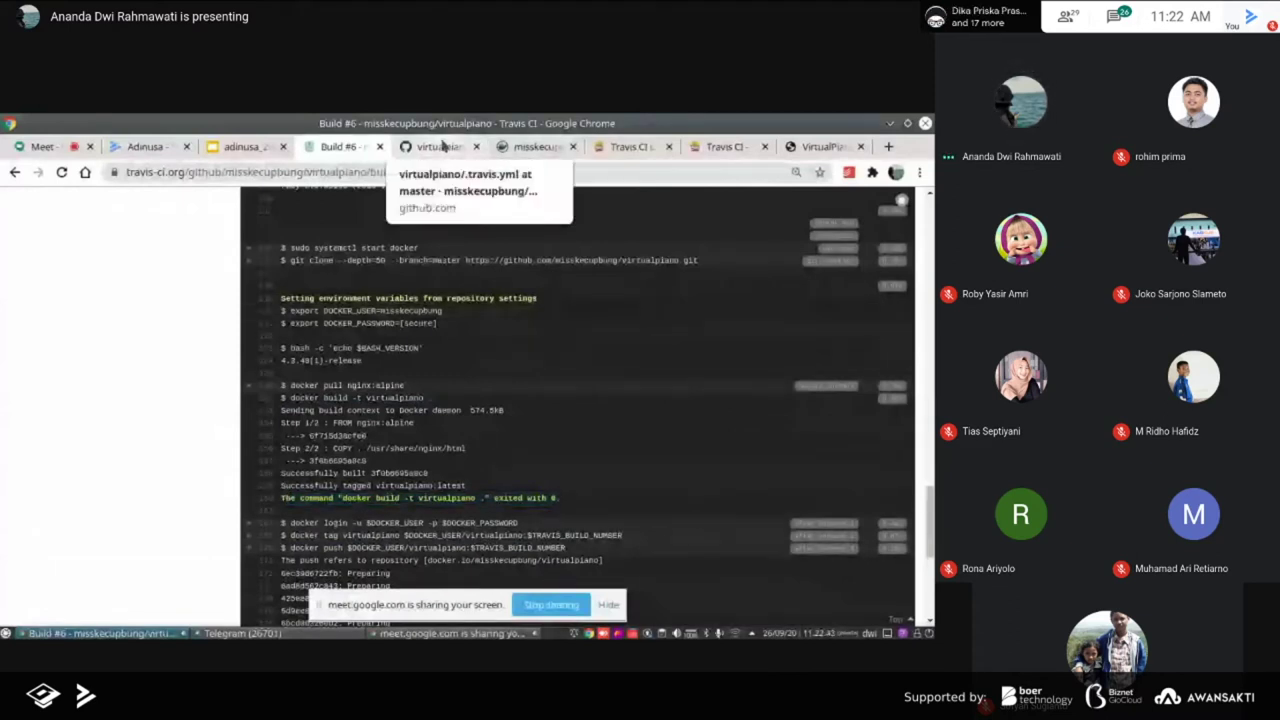
pyautogui.scroll(5, 345, 340)
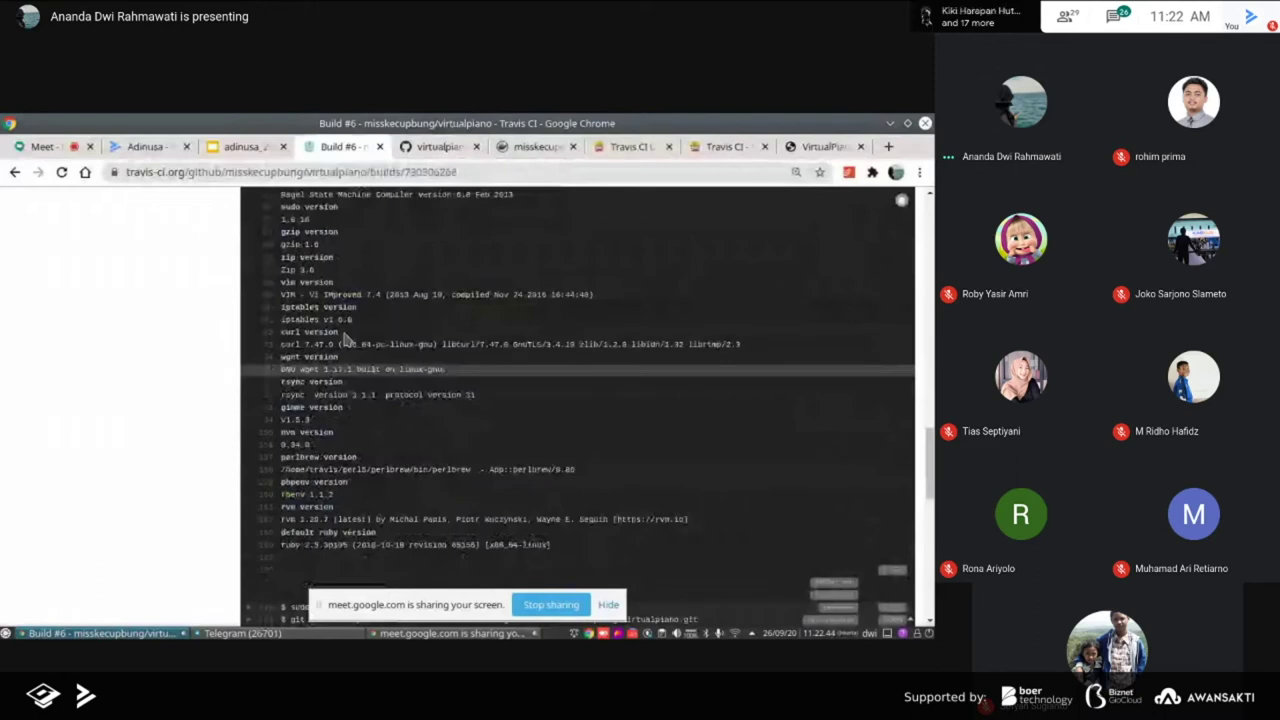
pyautogui.scroll(-3, 345, 340)
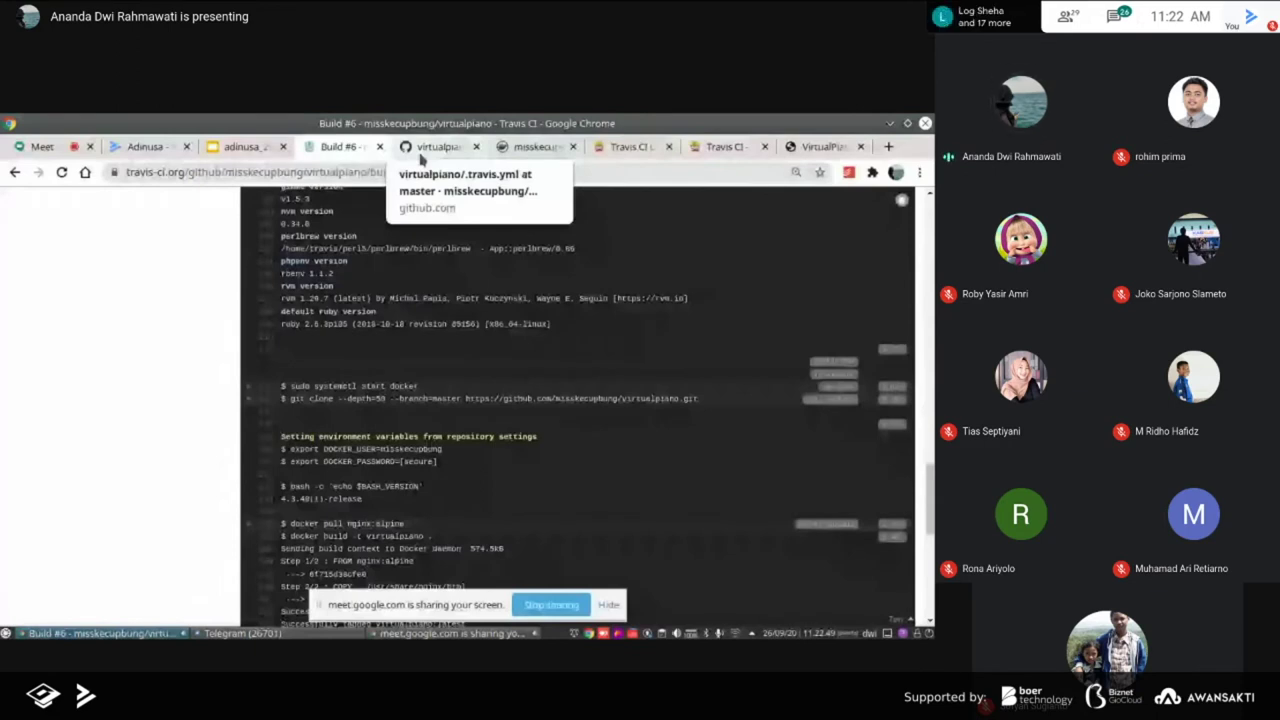
# Go to virtualpiano's main page on GitHub, copy its SSH clone address, and git clone the repository in a new Konsole terminal
pyautogui.click(421, 150)
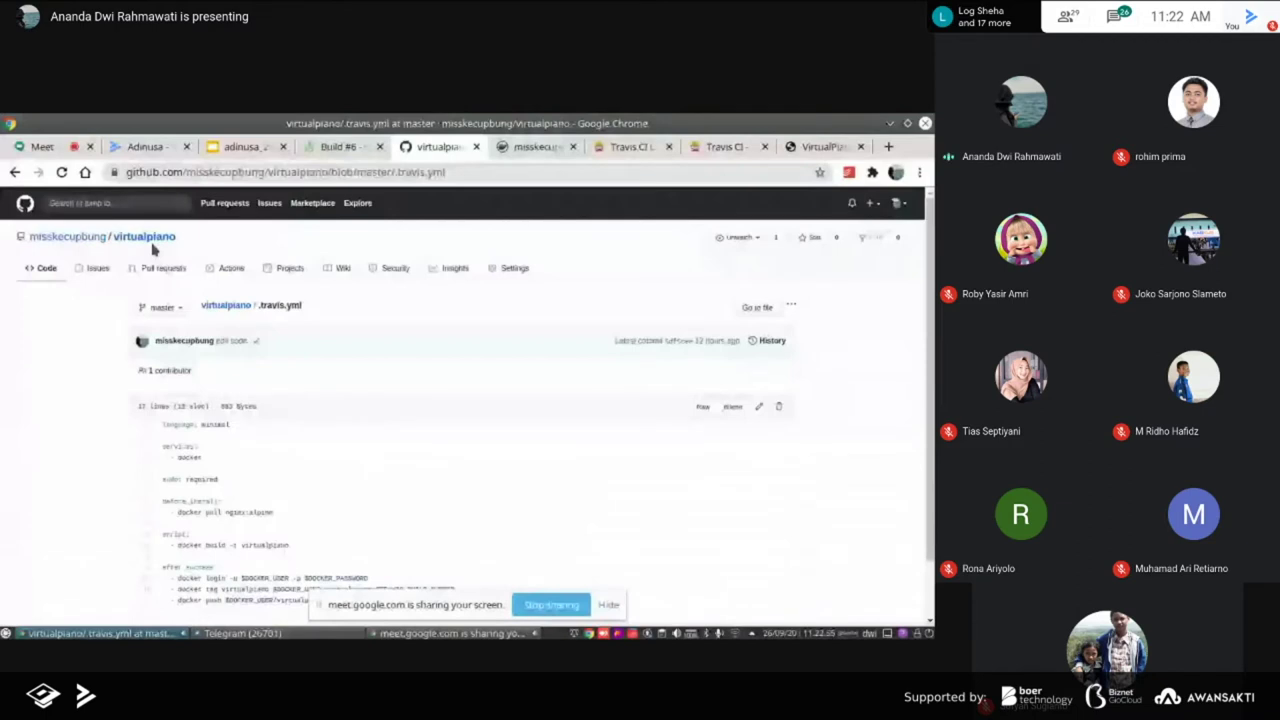
pyautogui.click(147, 236)
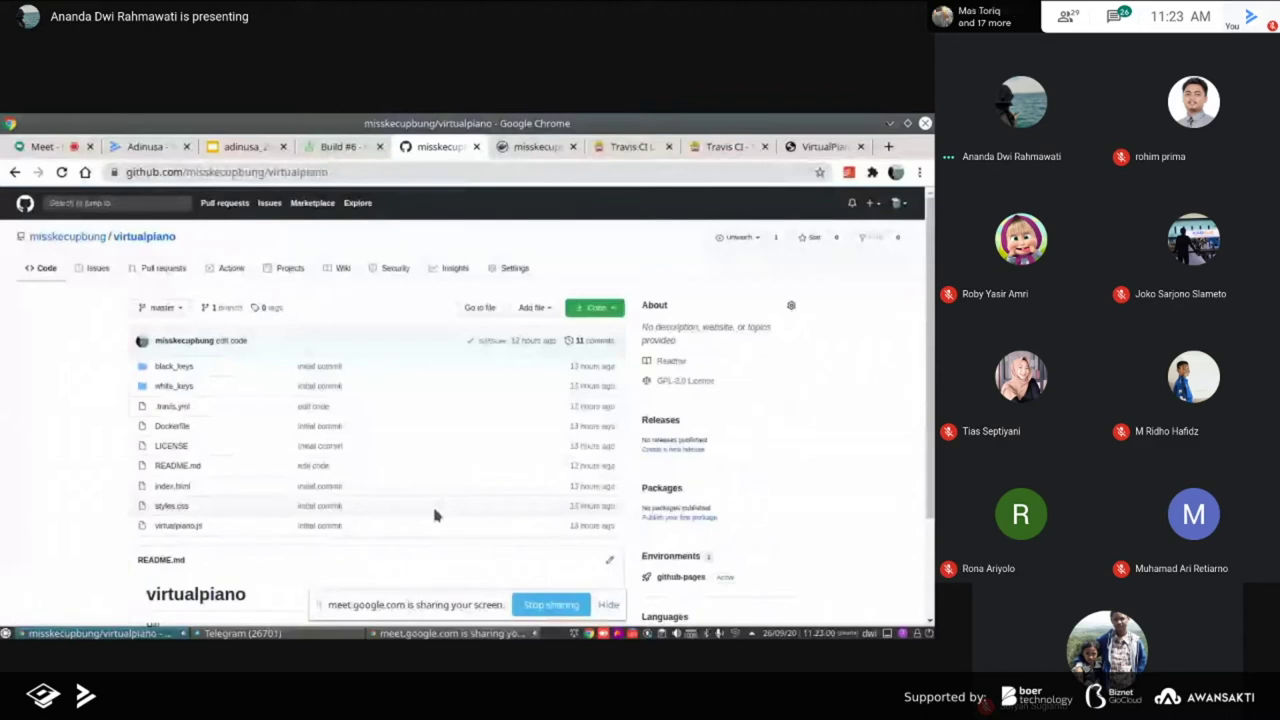
pyautogui.click(595, 307)
pyautogui.hotkey('ctrl', 'alt', 't')
pyautogui.write('git clone')
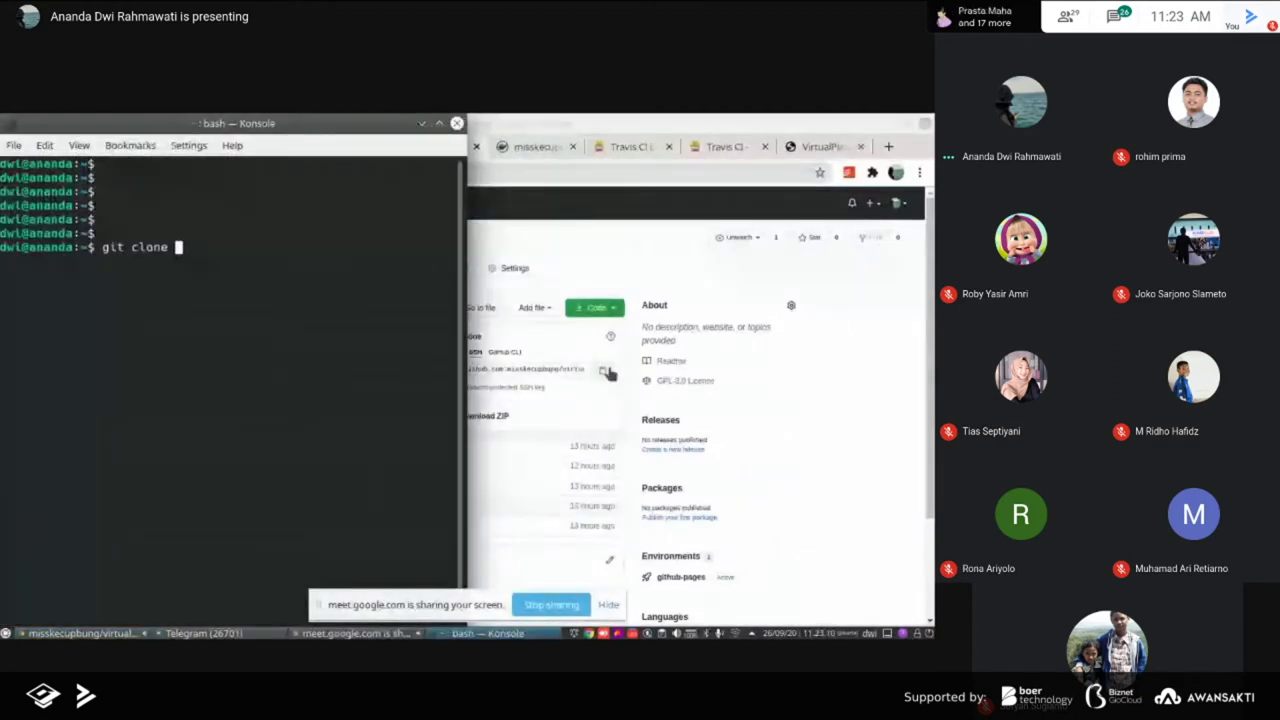
pyautogui.hotkey('ctrl', 'shift', 'v')
pyautogui.press('Return')
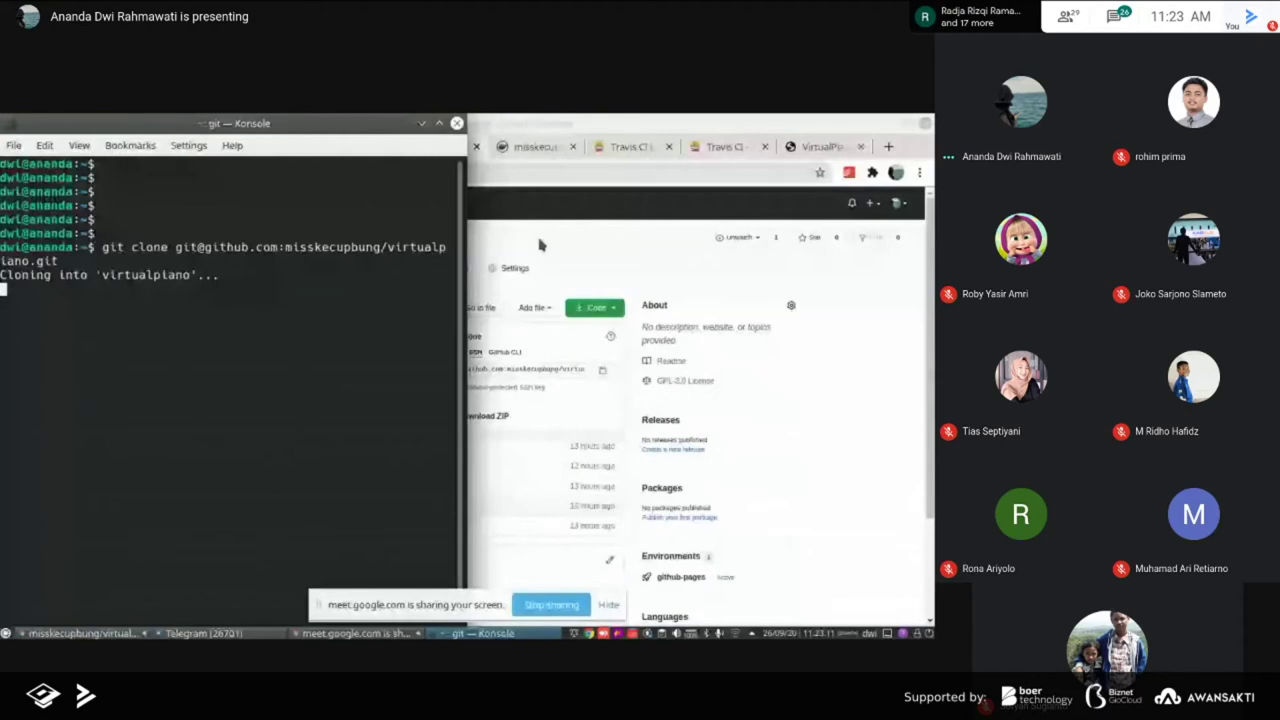
# Move the terminal window clear of the screen edge, widen it, and maximize it
pyautogui.moveTo(344, 123); pyautogui.dragTo(496, 176)
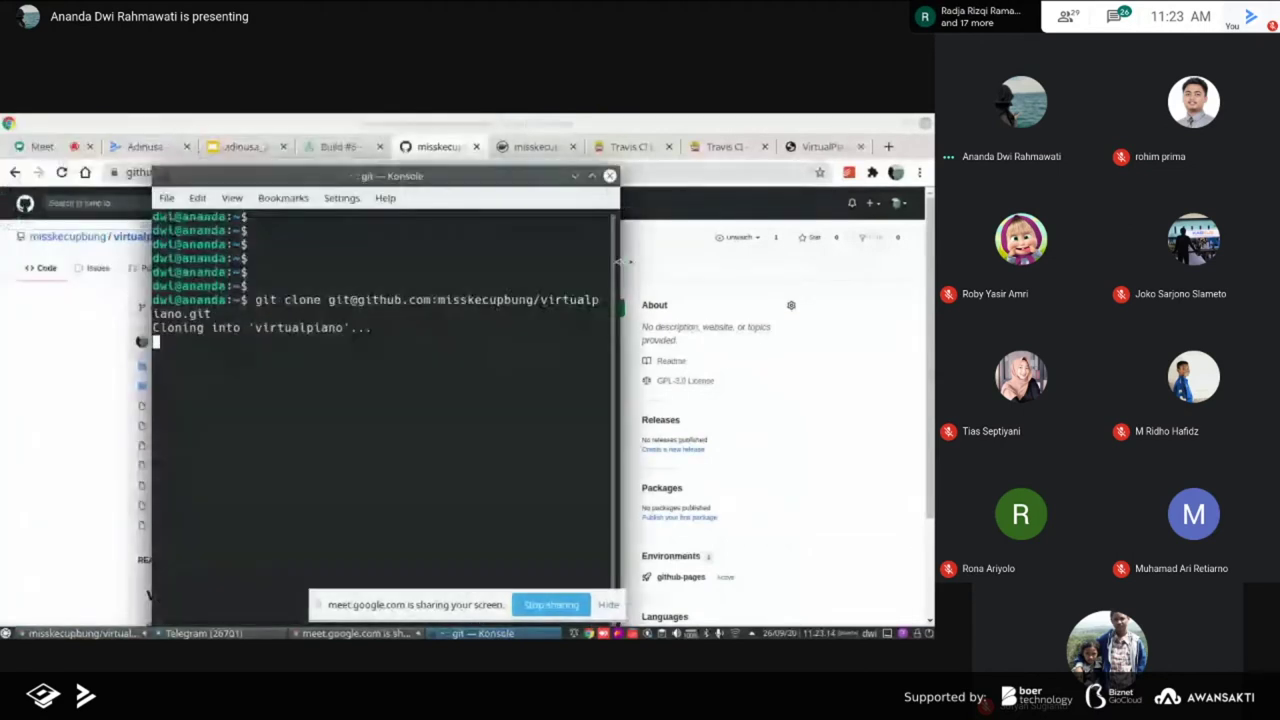
pyautogui.moveTo(621, 262); pyautogui.dragTo(759, 262)
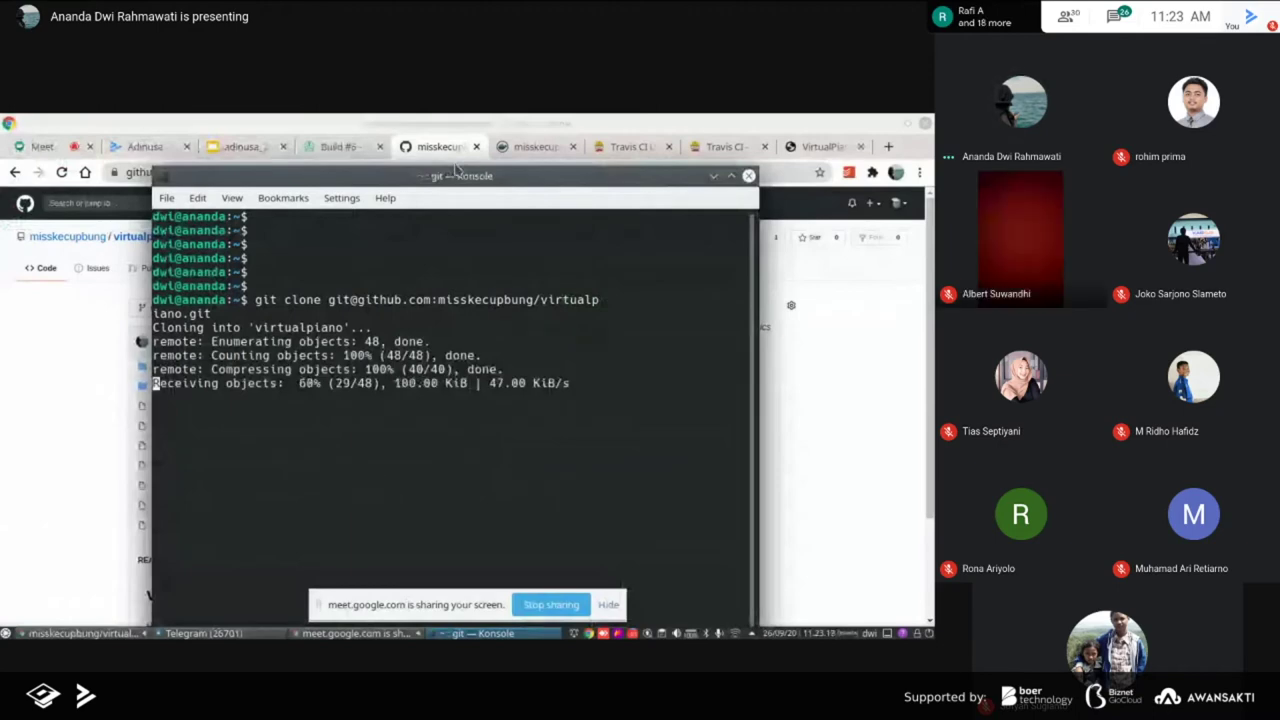
pyautogui.doubleClick(456, 175)
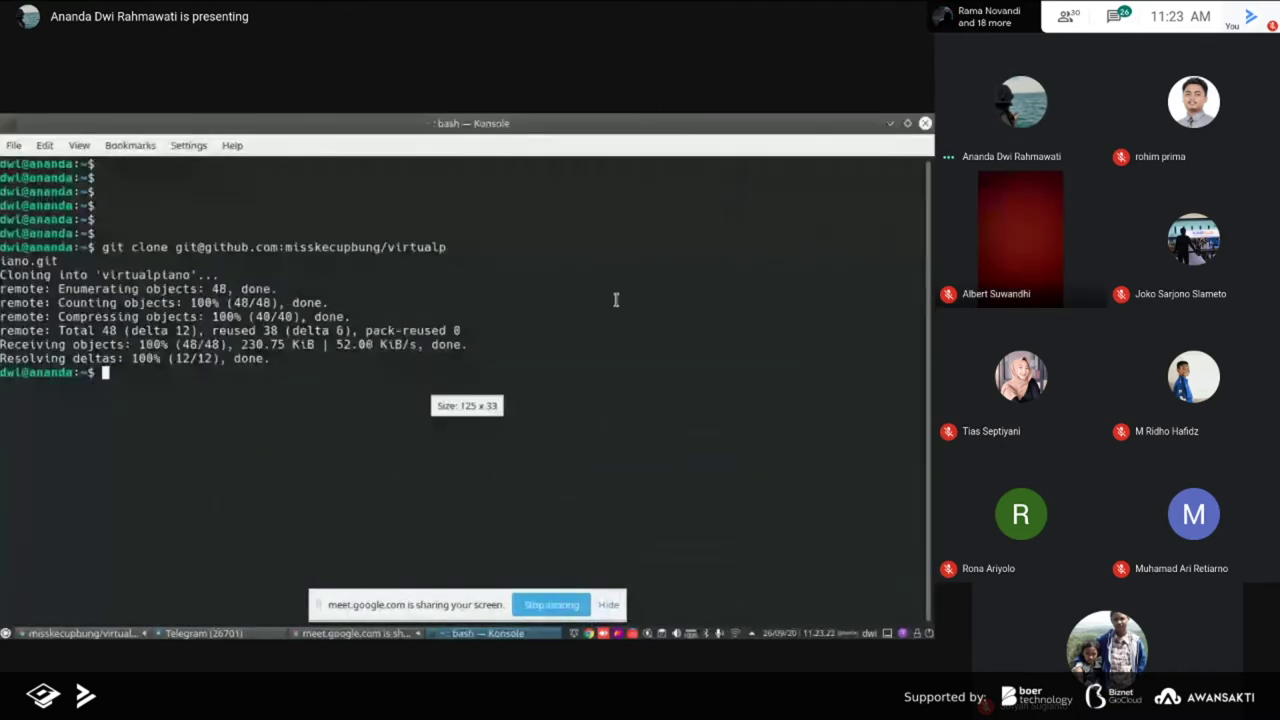
# Change into the virtualpiano/ directory and list its files with ls
pyautogui.write('cd ')
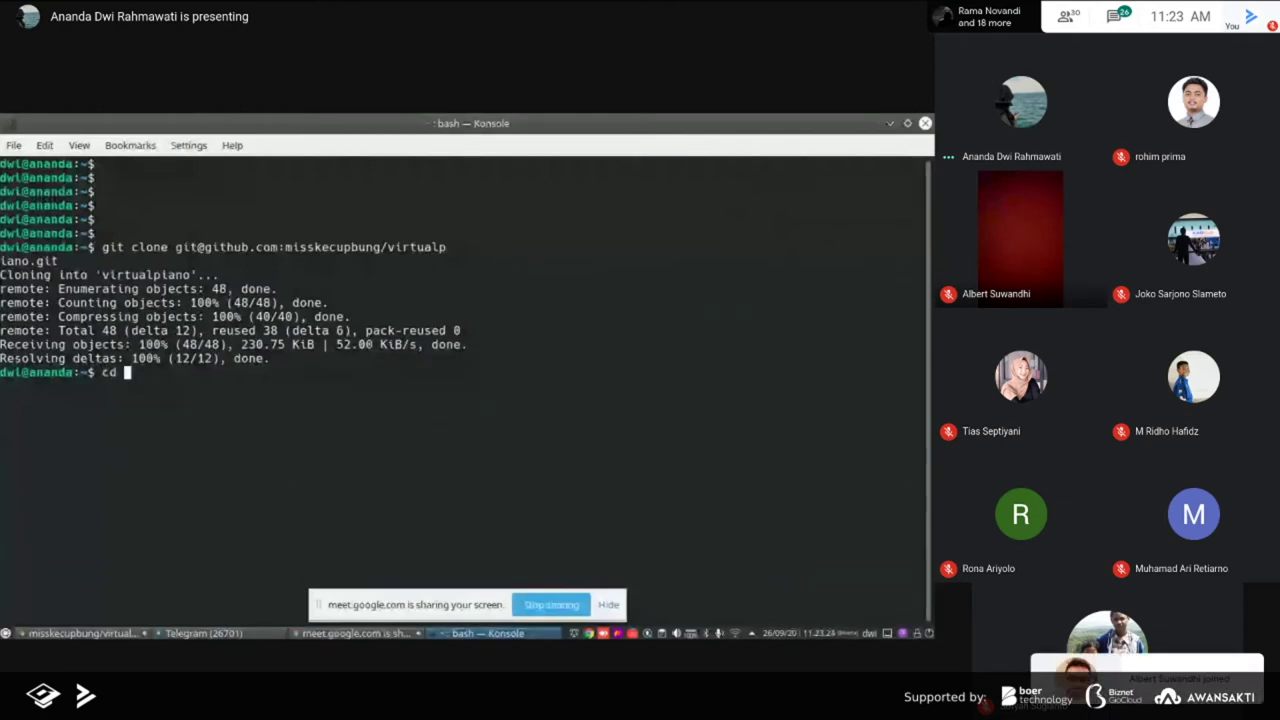
pyautogui.write('virtualpiano/')
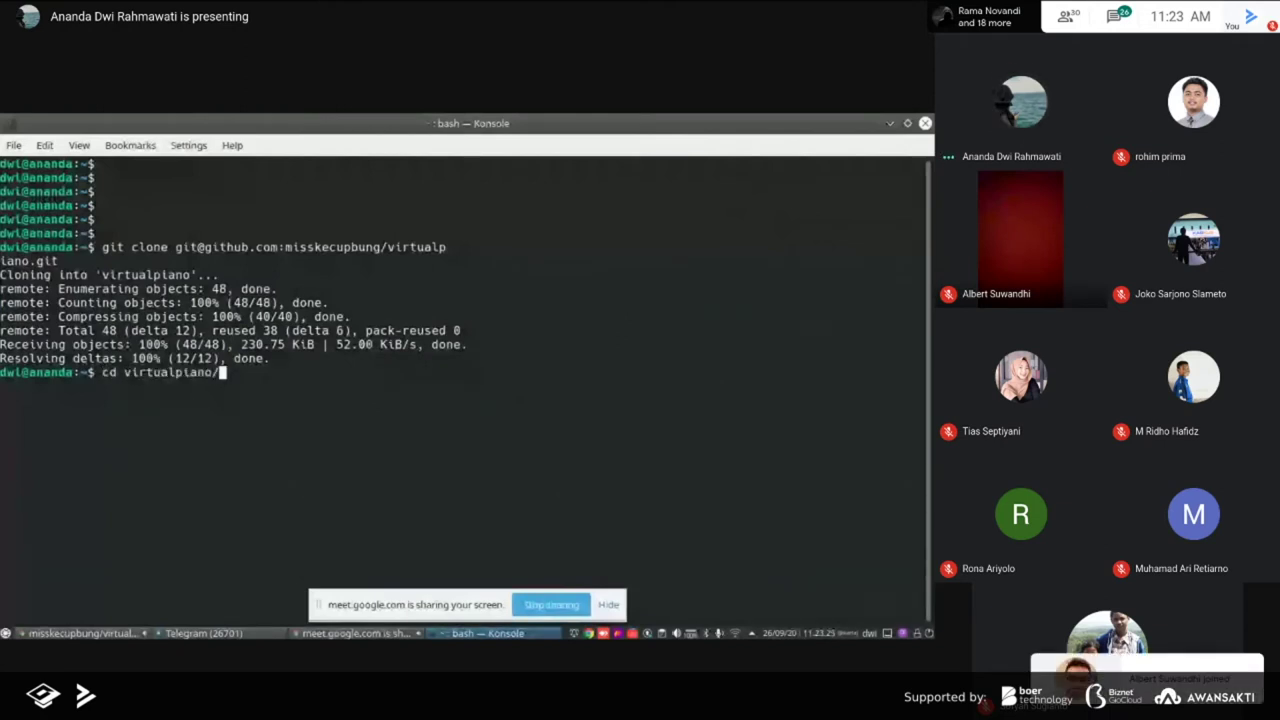
pyautogui.press('Return')
pyautogui.write('ls')
pyautogui.press('Return')
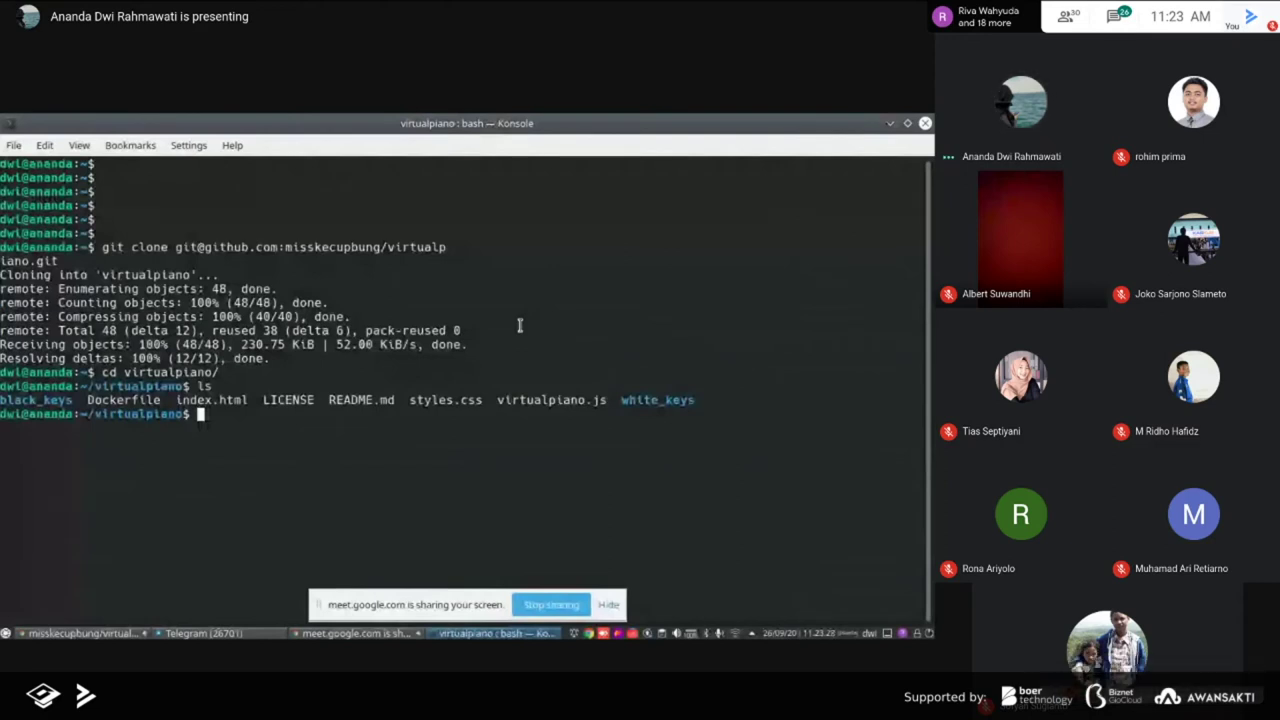
# Hide the screen-sharing notice, list all files with ls -lah, and compare them with the repository's file list on GitHub
pyautogui.click(605, 605)
pyautogui.write('ls -lah')
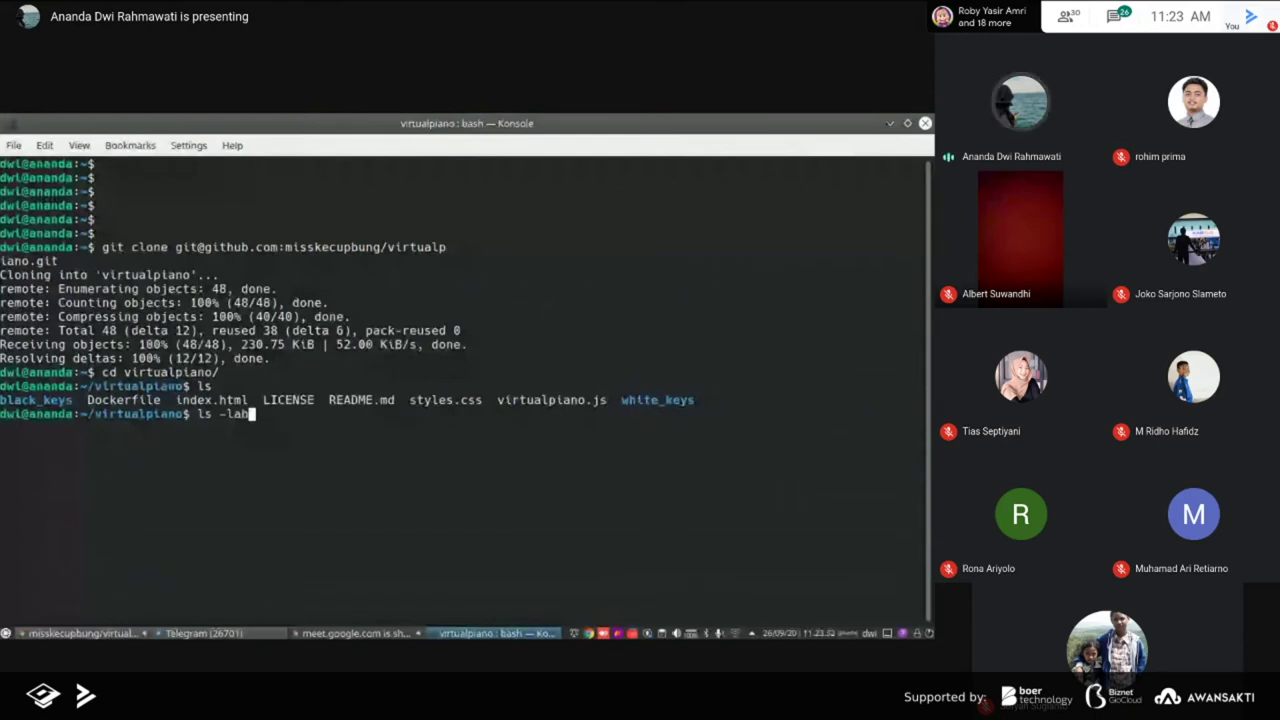
pyautogui.press('Return')
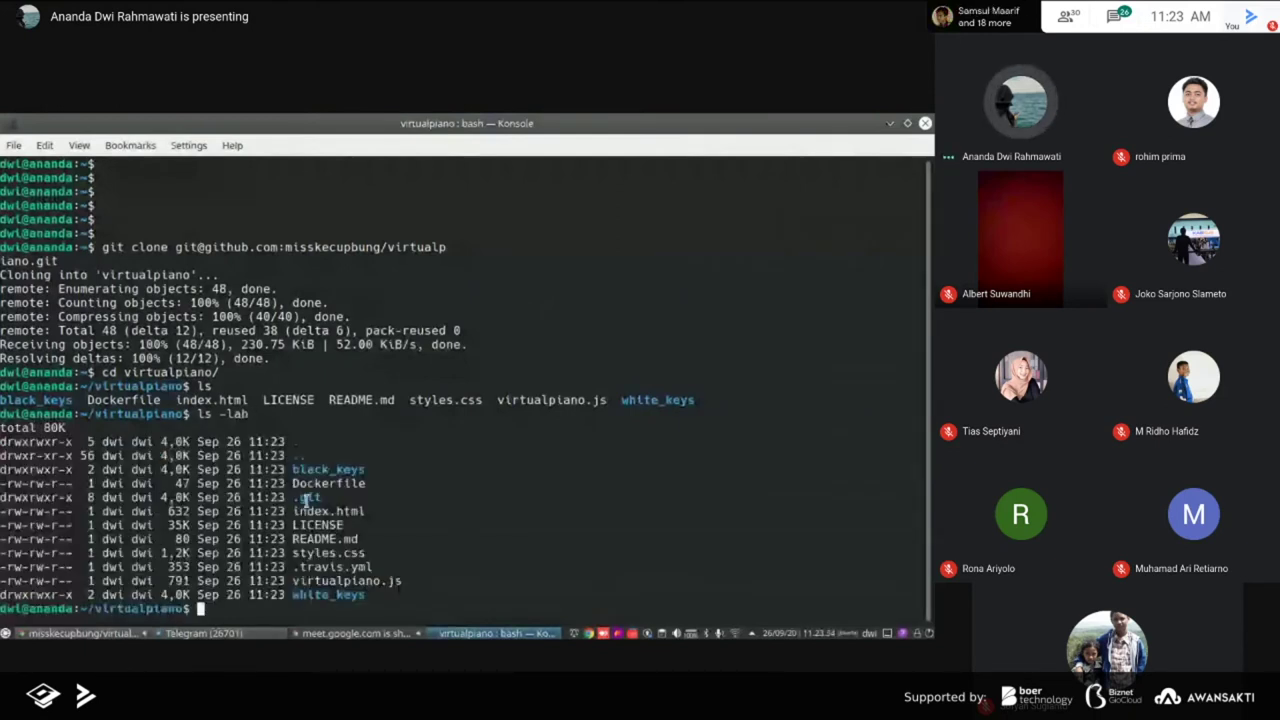
pyautogui.hotkey('alt', 'Tab')
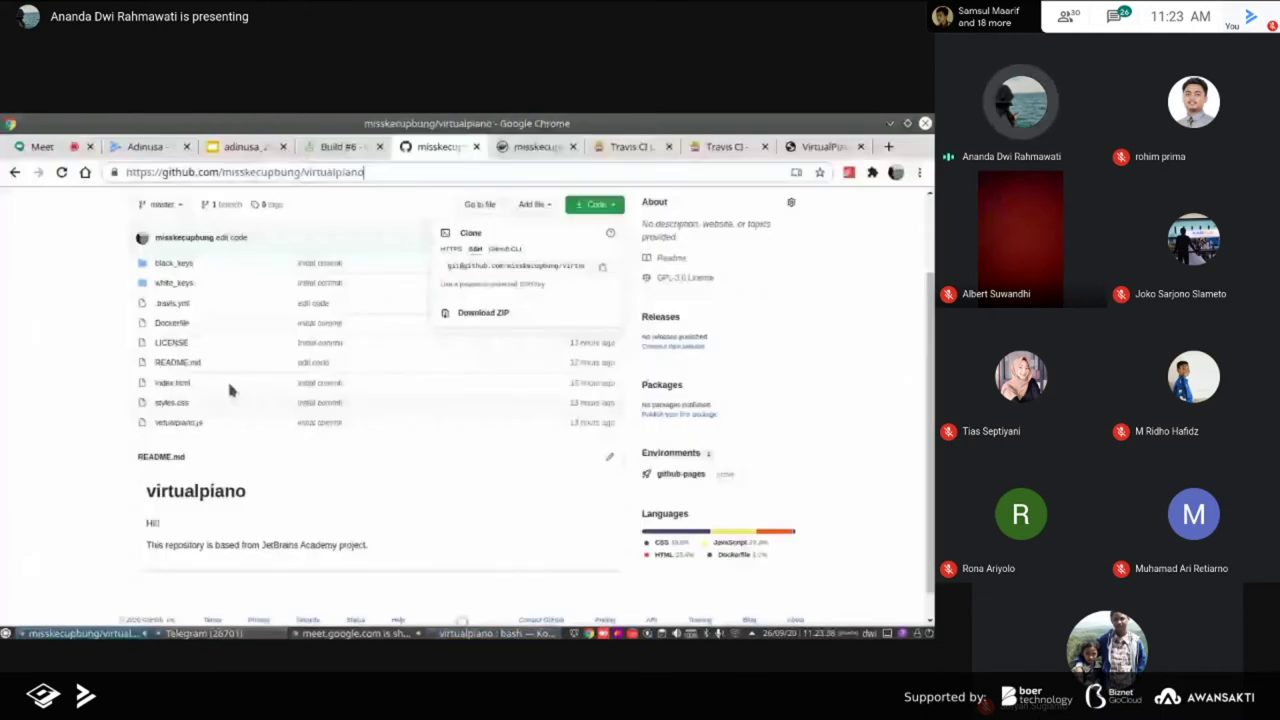
pyautogui.hotkey('alt', 'Tab')
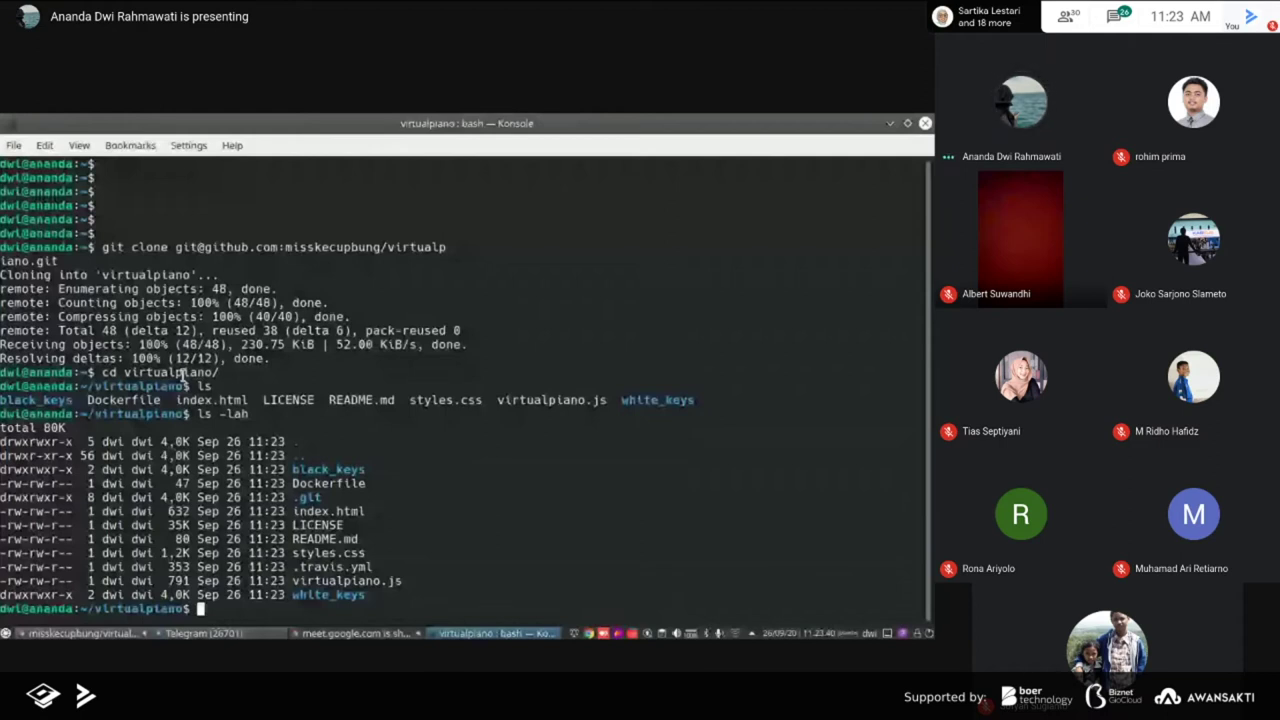
# Open index.html in nano to view its markup, and exit without editing
pyautogui.write('nano index.html')
pyautogui.press('Return')
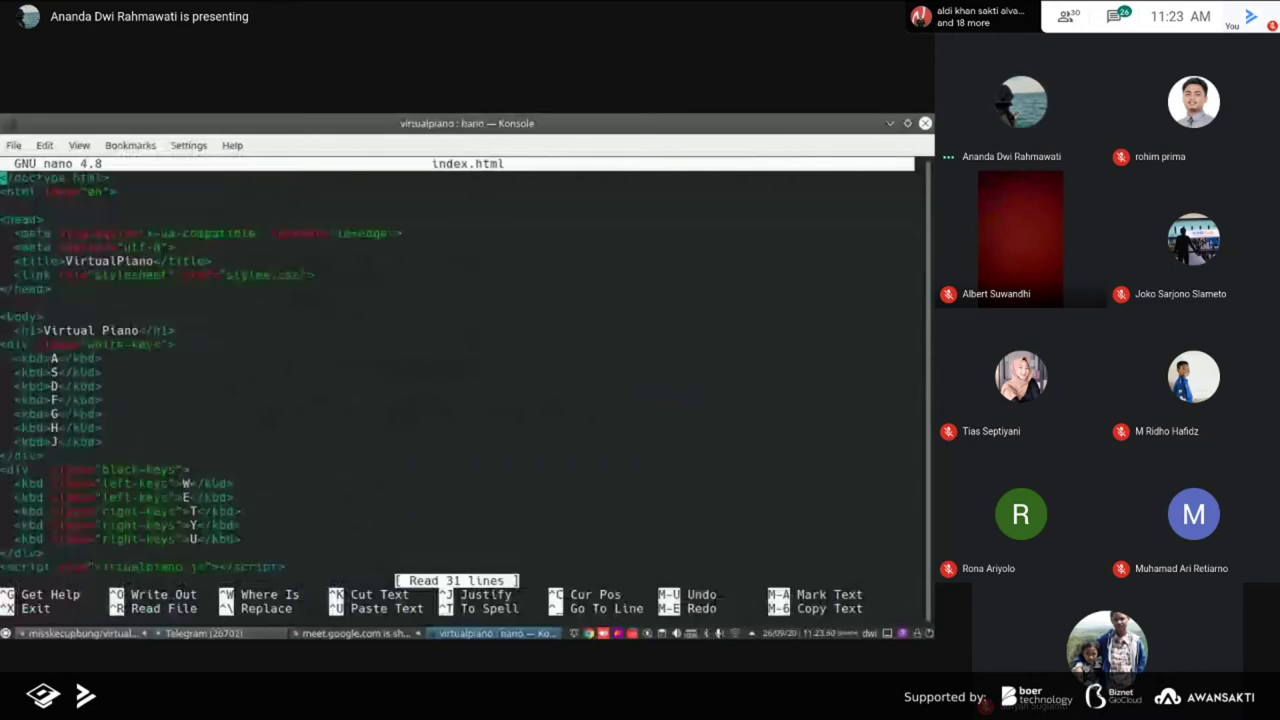
pyautogui.hotkey('ctrl', 'x')
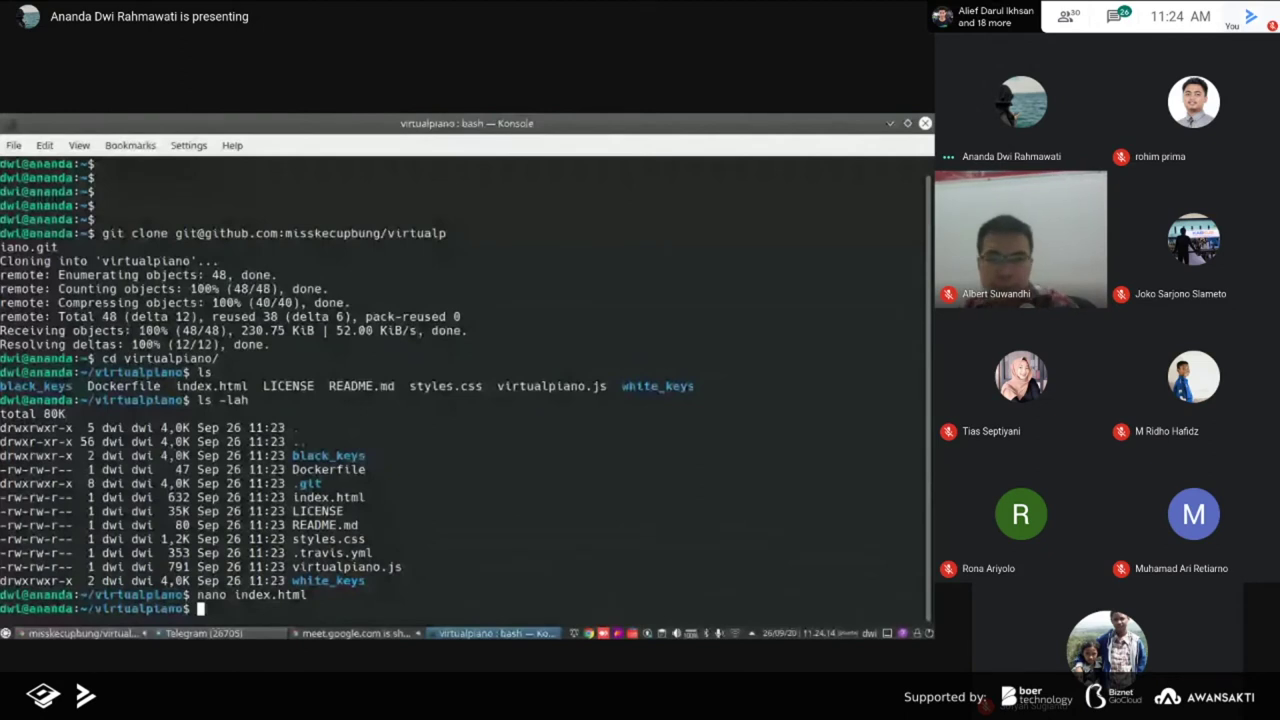
# Reopen index.html in nano, append V2 to the "Virtual Piano" h1 heading, and save the file
pyautogui.press('Up')
pyautogui.press('Return')
pyautogui.click(3, 358)
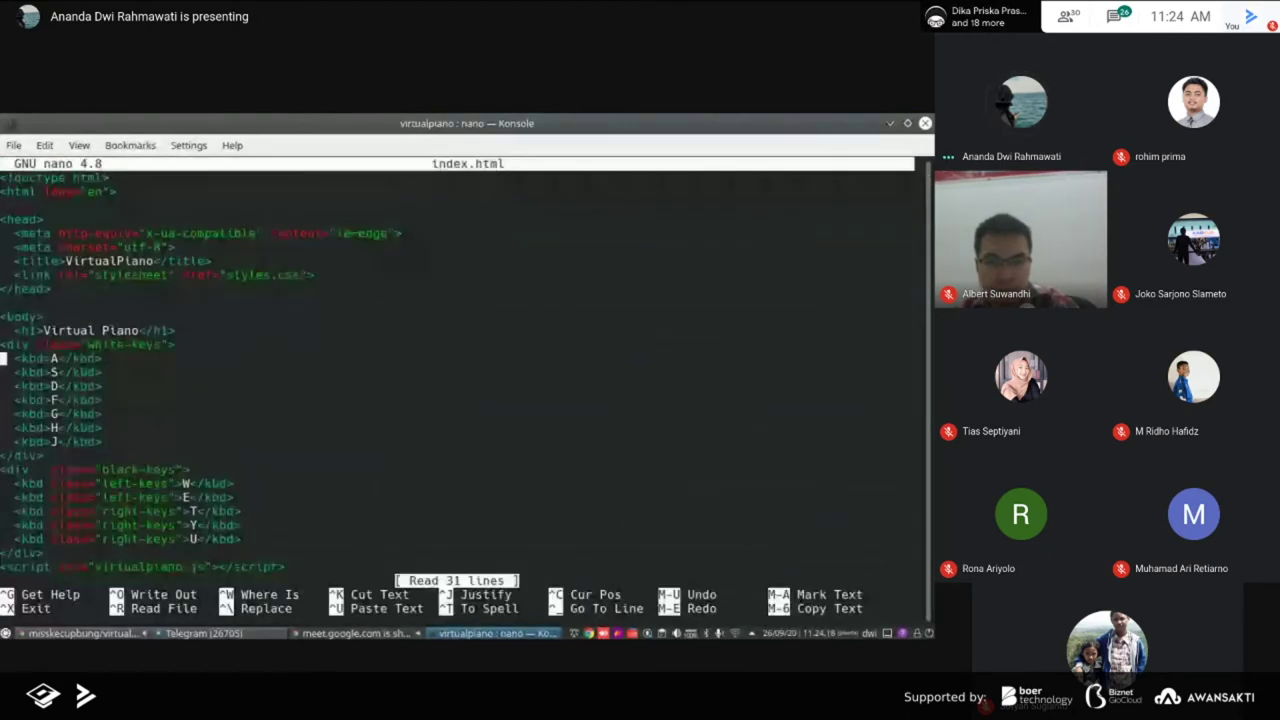
pyautogui.press('Left')
pyautogui.press('Left')
pyautogui.press('Left')
pyautogui.press('Left')
pyautogui.press('Left')
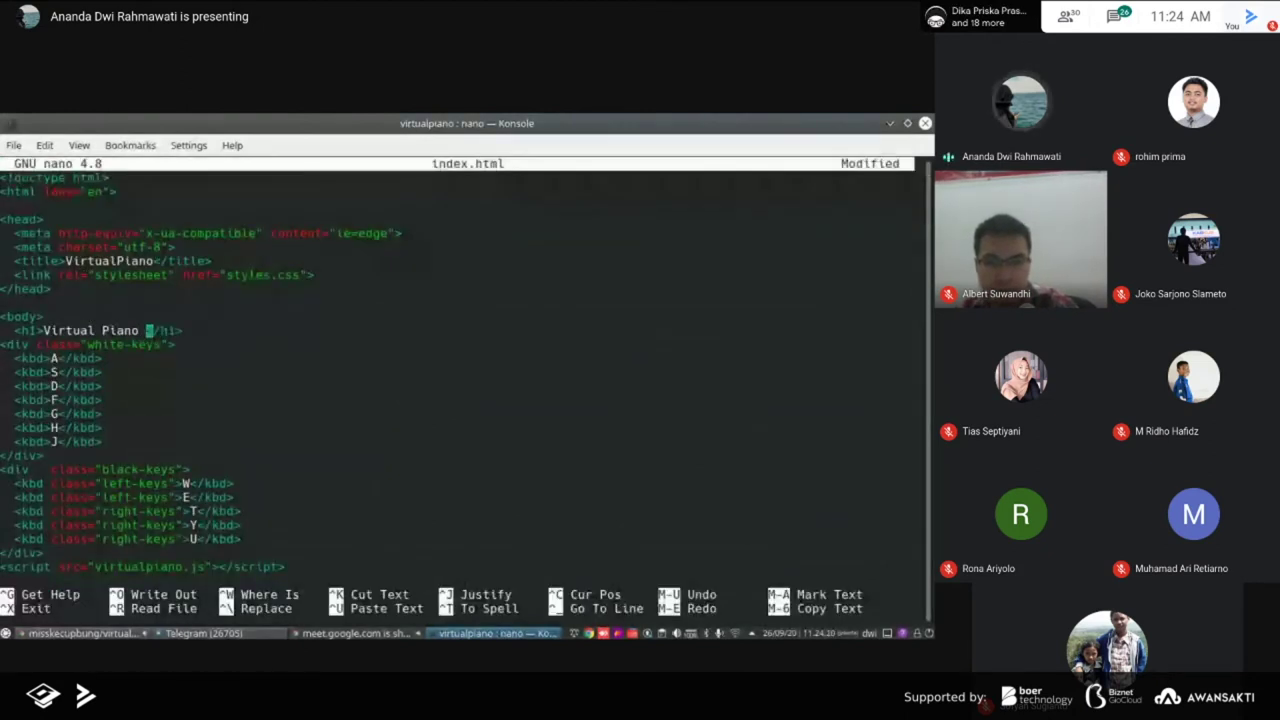
pyautogui.write('V2')
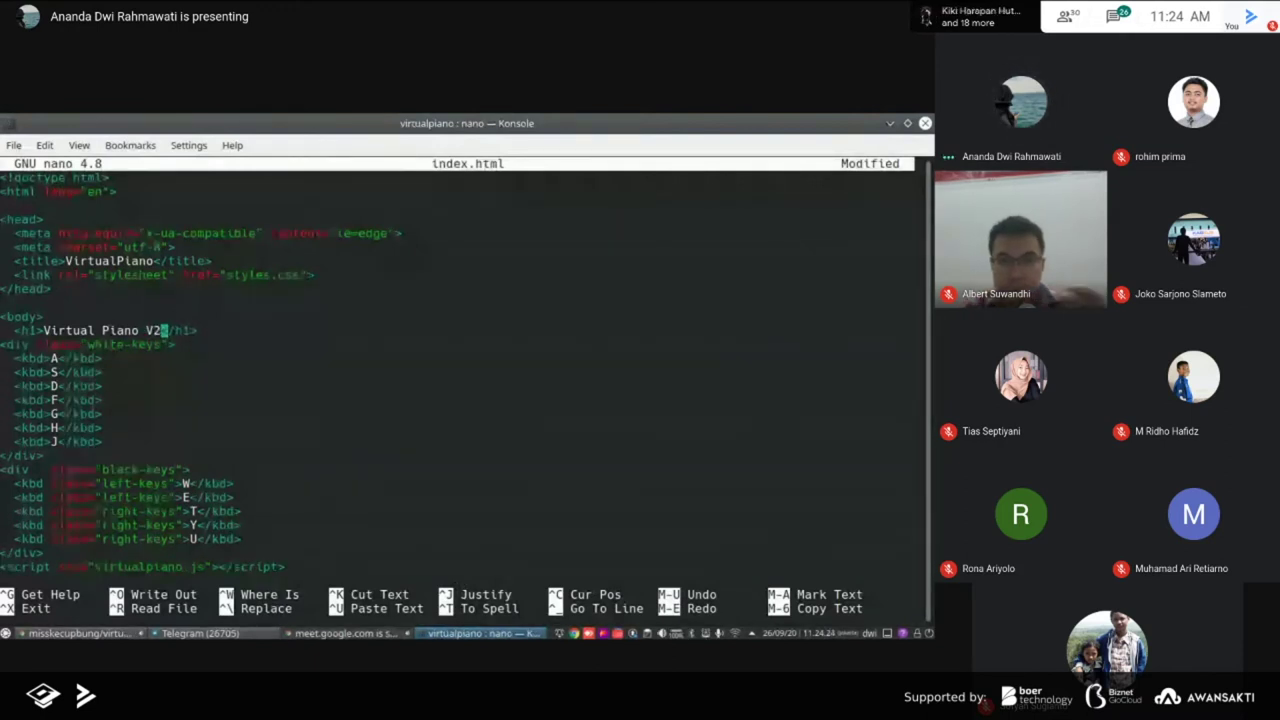
pyautogui.hotkey('ctrl', 'x')
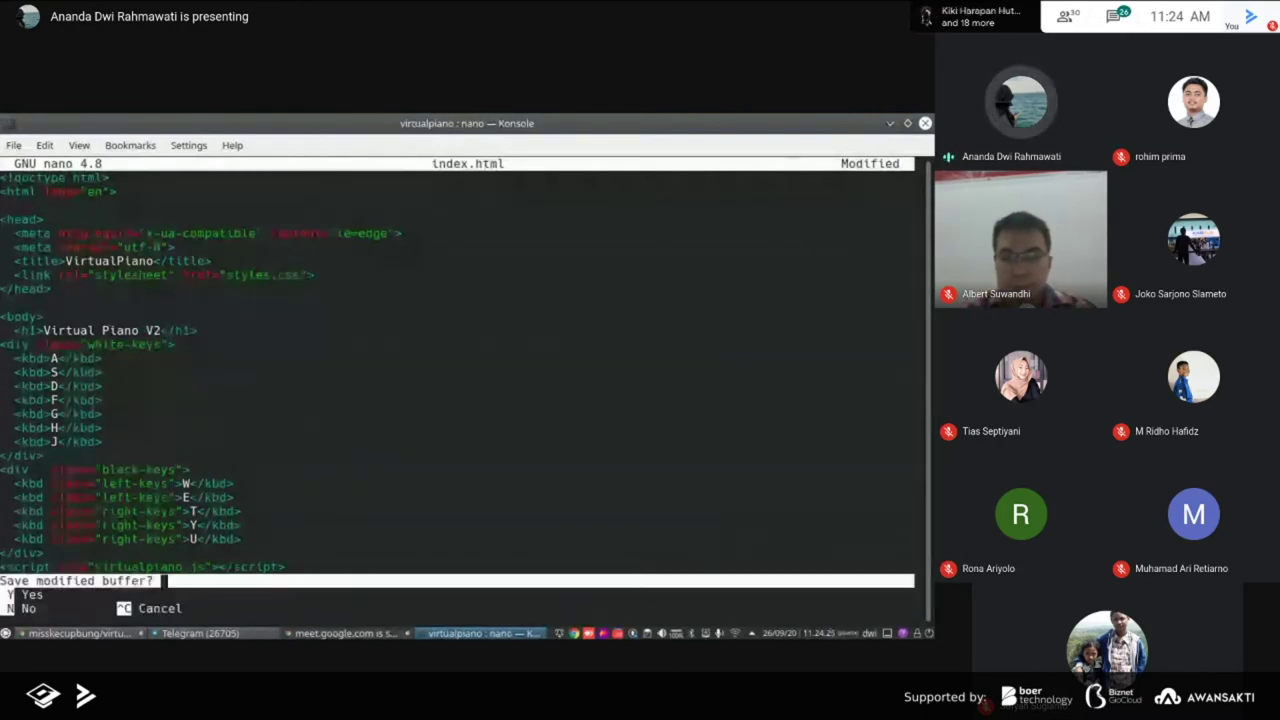
pyautogui.press('y')
pyautogui.press('Return')
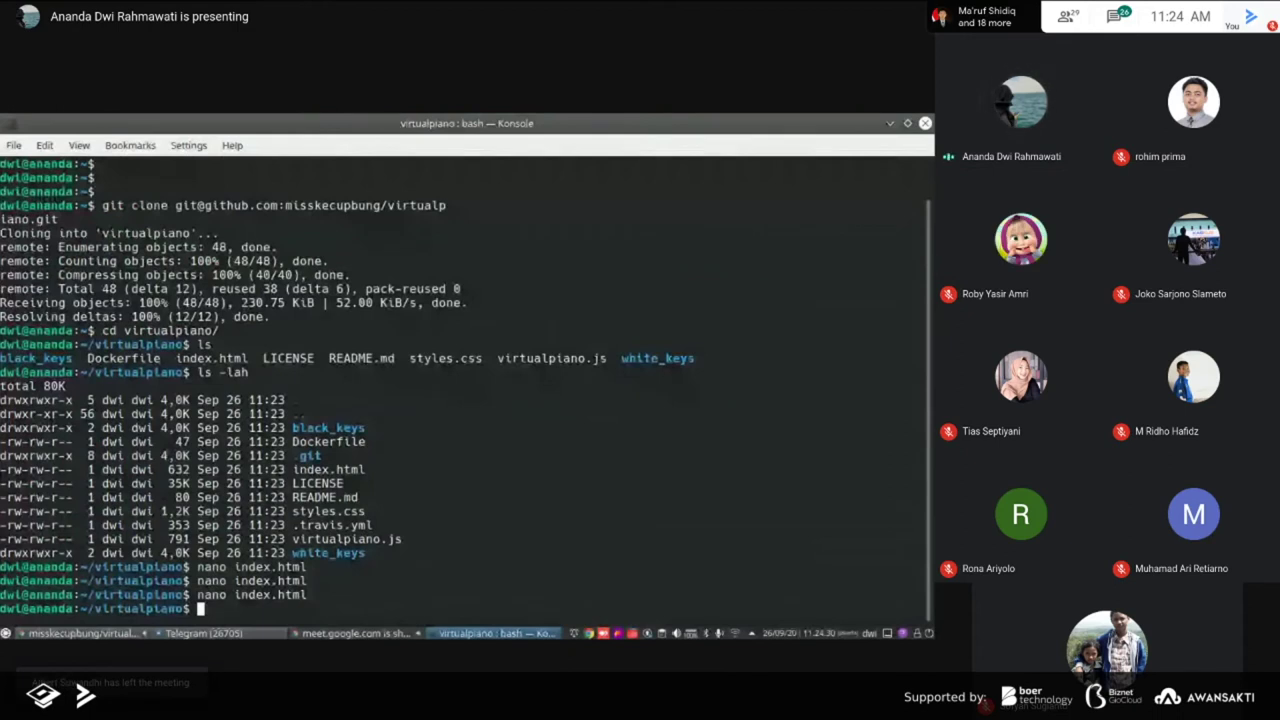
pyautogui.write('nano README.md')
pyautogui.press('Return')
pyautogui.click(3, 247)
pyautogui.press('Return')
pyautogui.write('Revisi')
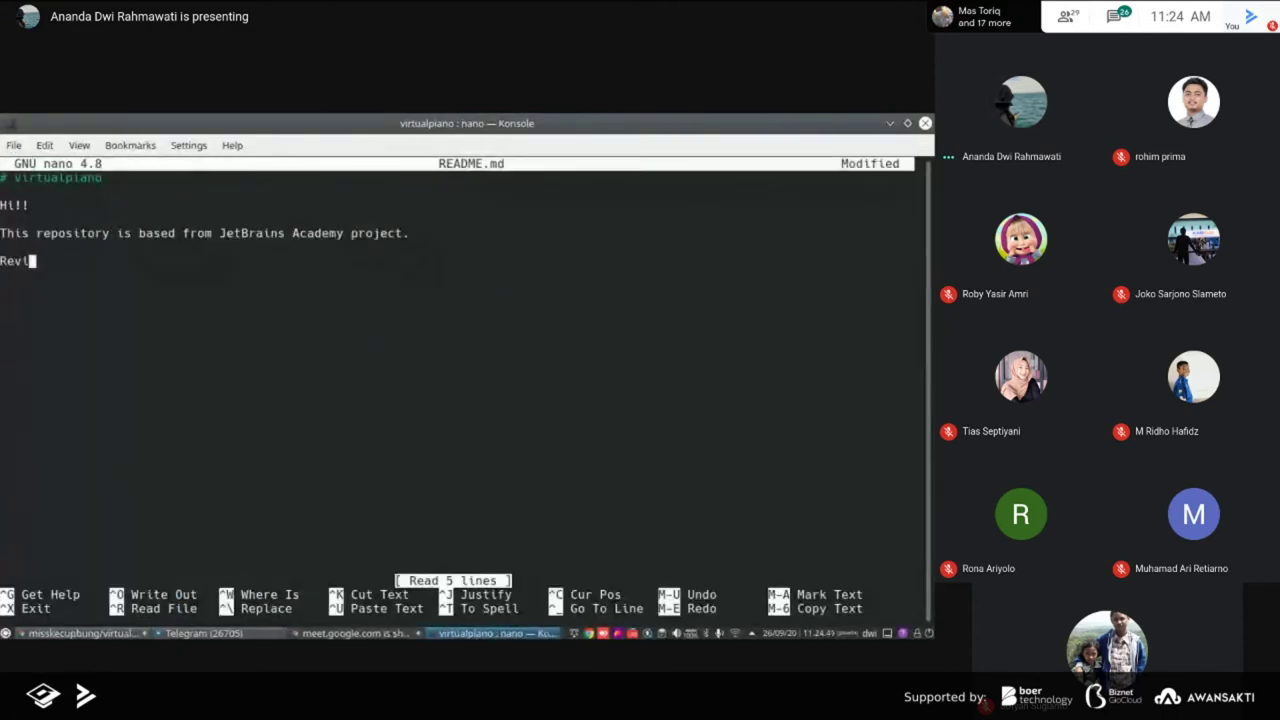
pyautogui.press('BackSpace')
pyautogui.press('BackSpace')
pyautogui.press('BackSpace')
pyautogui.press('BackSpace')
pyautogui.press('BackSpace')
pyautogui.press('BackSpace')
pyautogui.press('BackSpace')
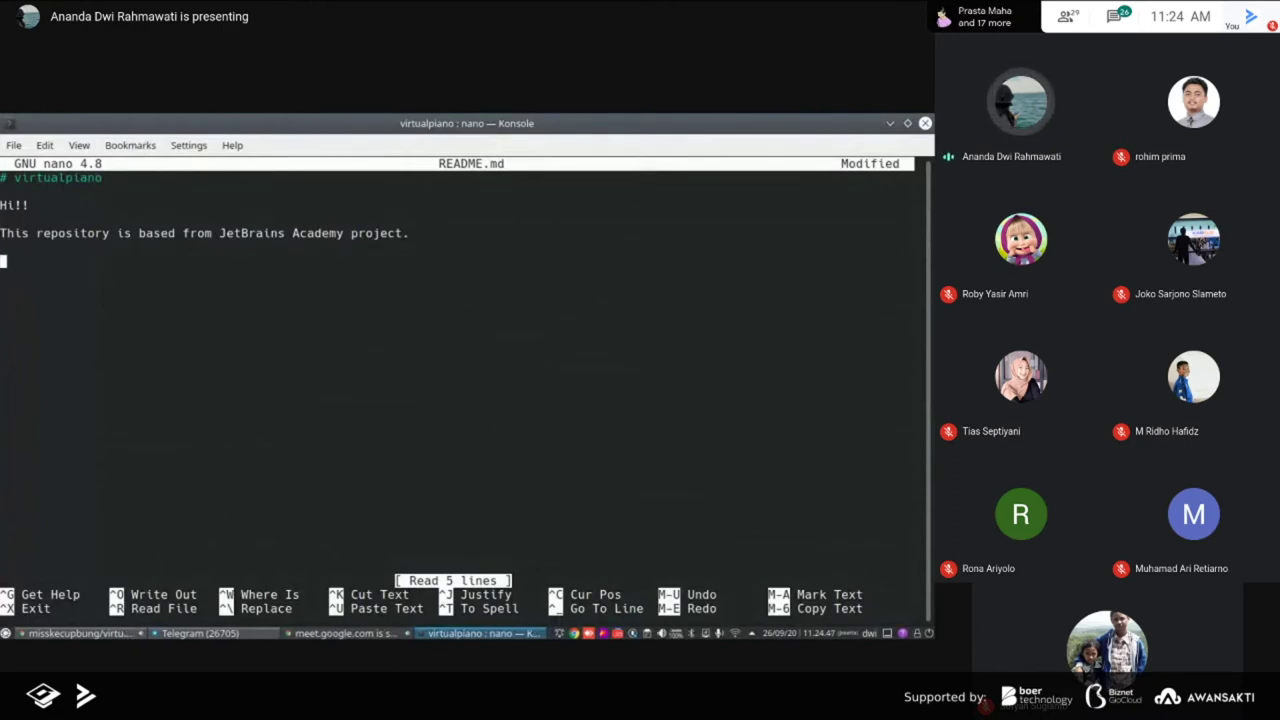
pyautogui.hotkey('ctrl', 'x')
pyautogui.press('n')
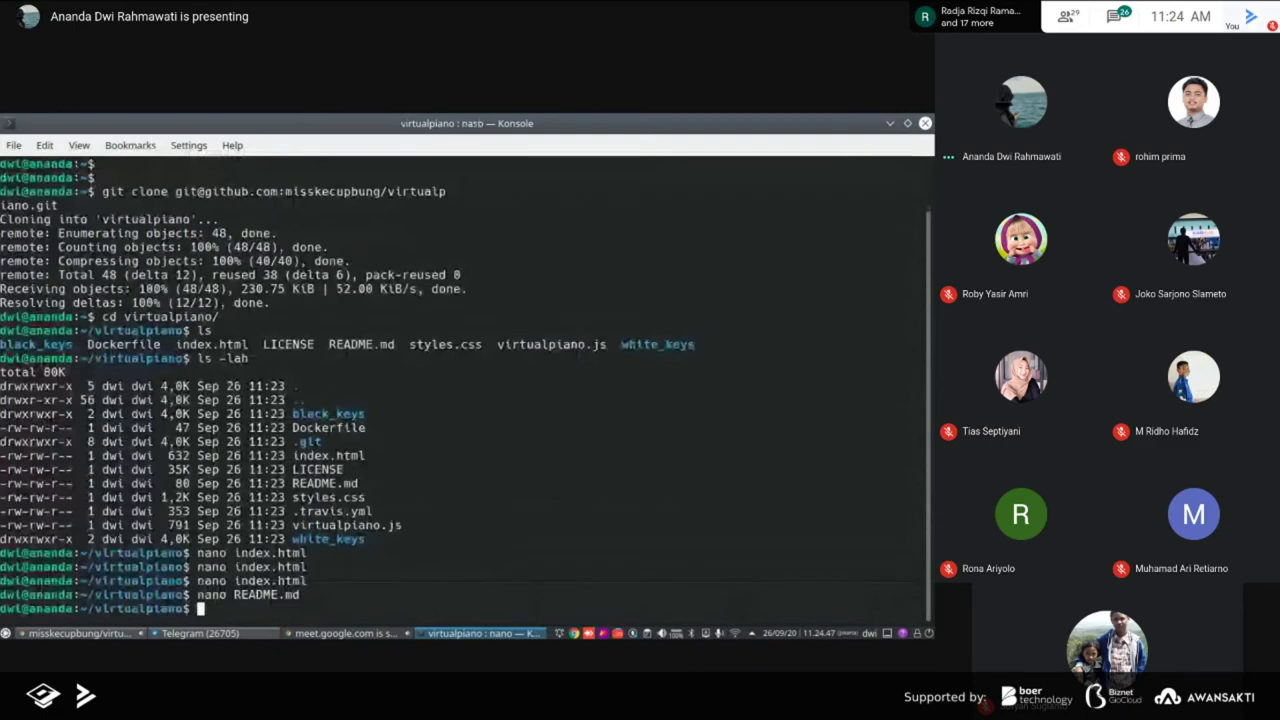
# Reopen index.html in nano, extend the h1 heading to "Virtual Piano V2 By ADINUSA", and save the file
pyautogui.press('Up')
pyautogui.press('Up')
pyautogui.press('Return')
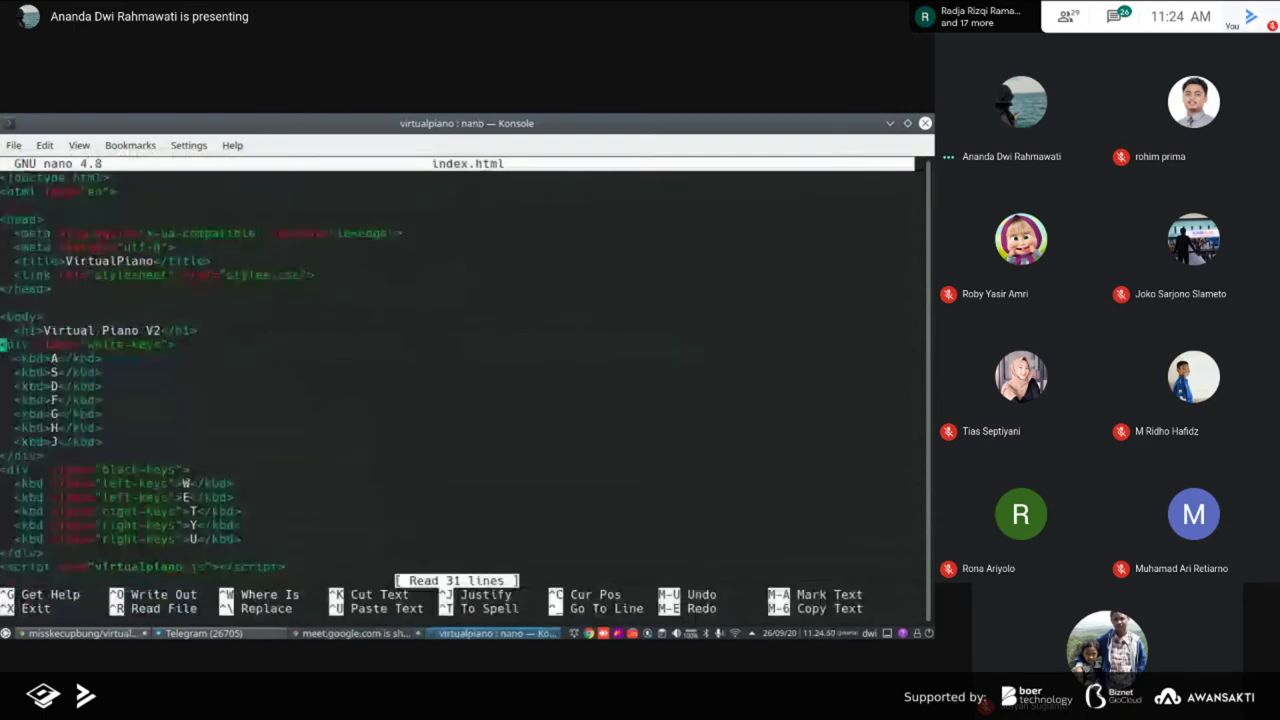
pyautogui.click(162, 330)
pyautogui.write('By Adi')
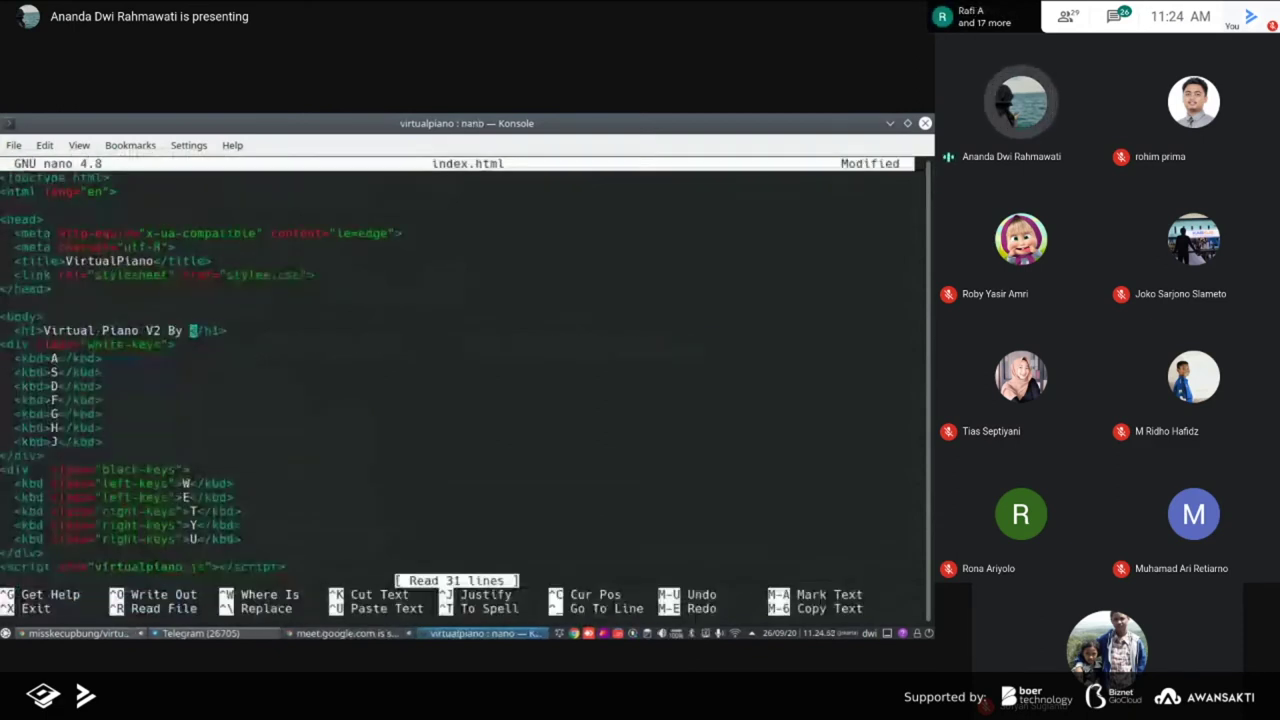
pyautogui.press('BackSpace')
pyautogui.press('BackSpace')
pyautogui.press('BackSpace')
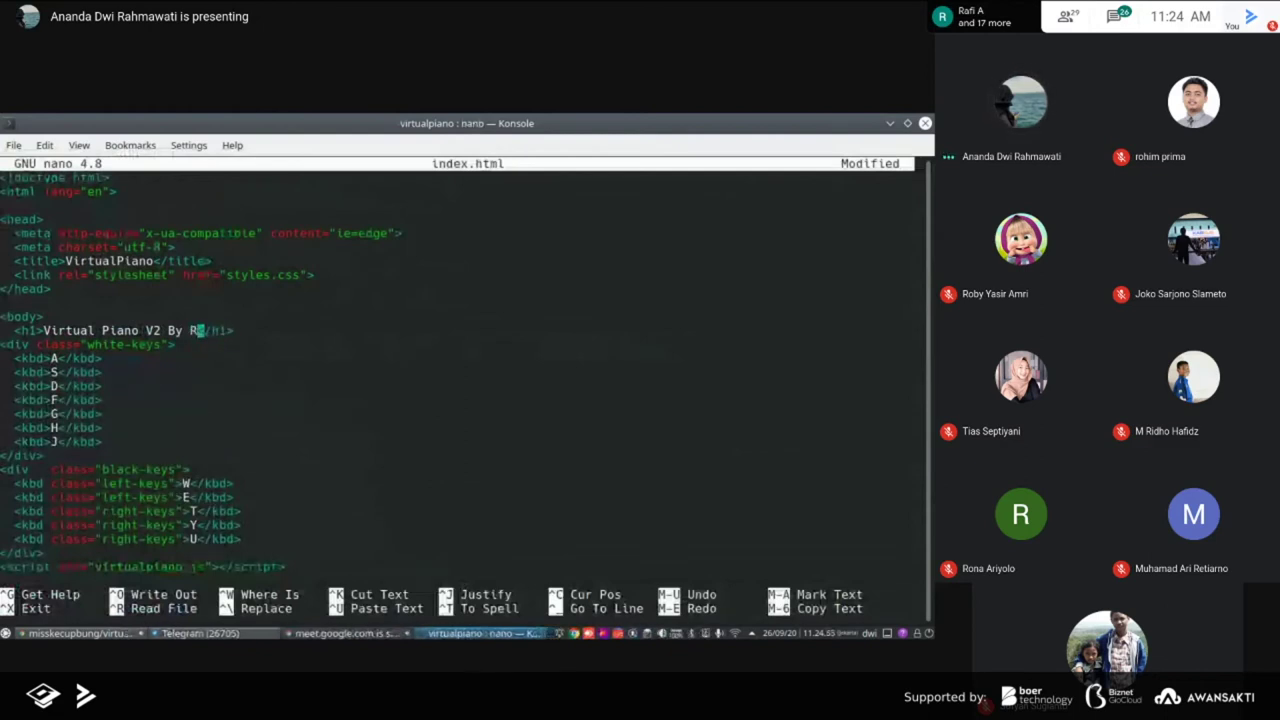
pyautogui.write('R')
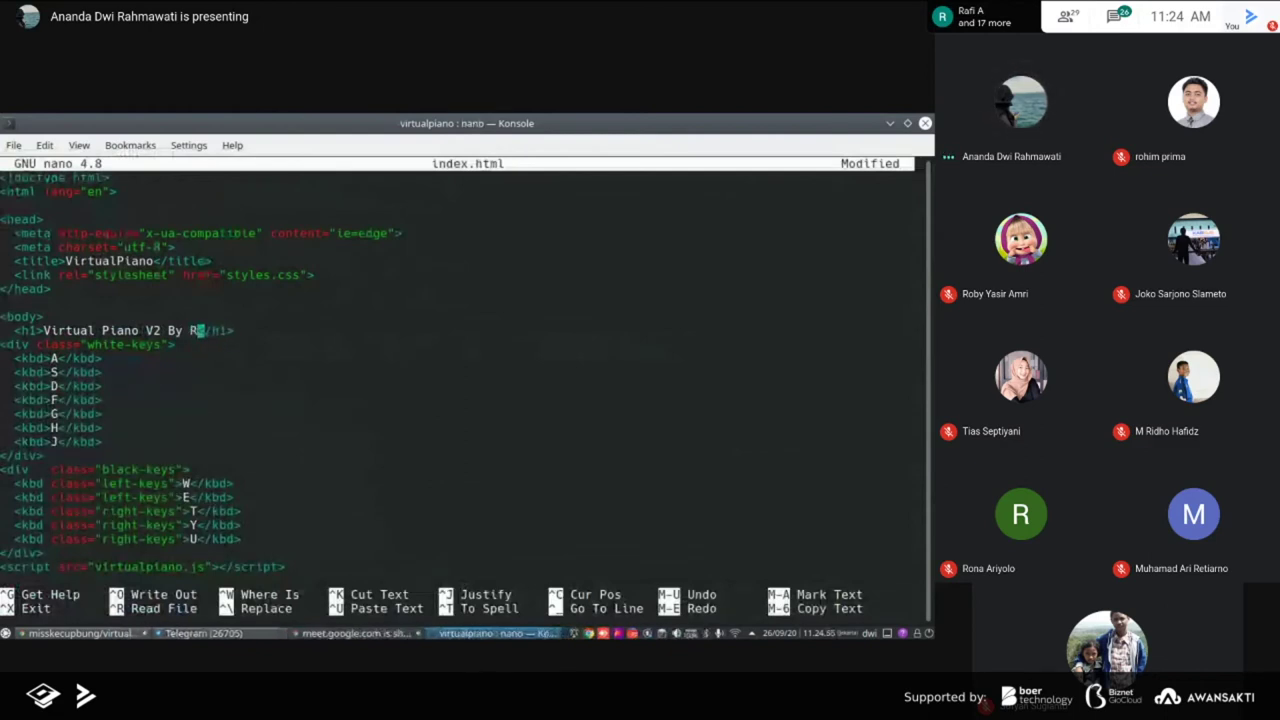
pyautogui.press('BackSpace')
pyautogui.write('ADINUSA')
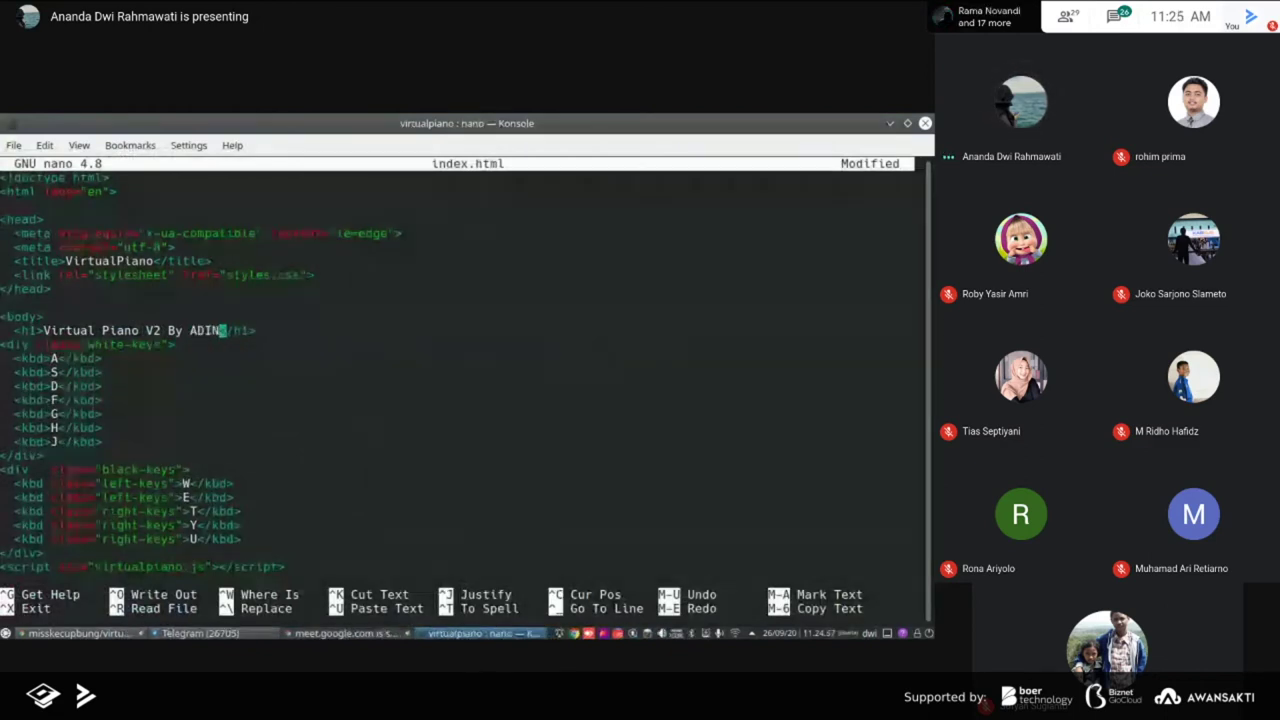
pyautogui.hotkey('ctrl', 'x')
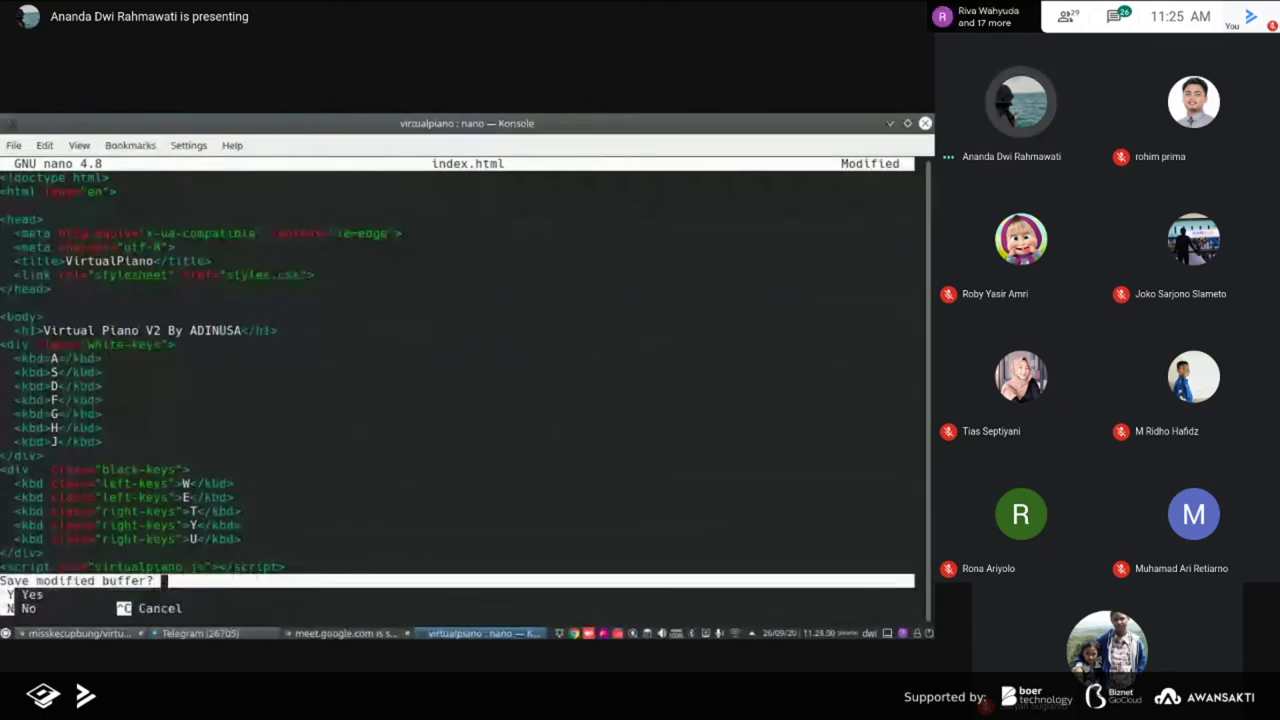
pyautogui.press('y')
pyautogui.press('Return')
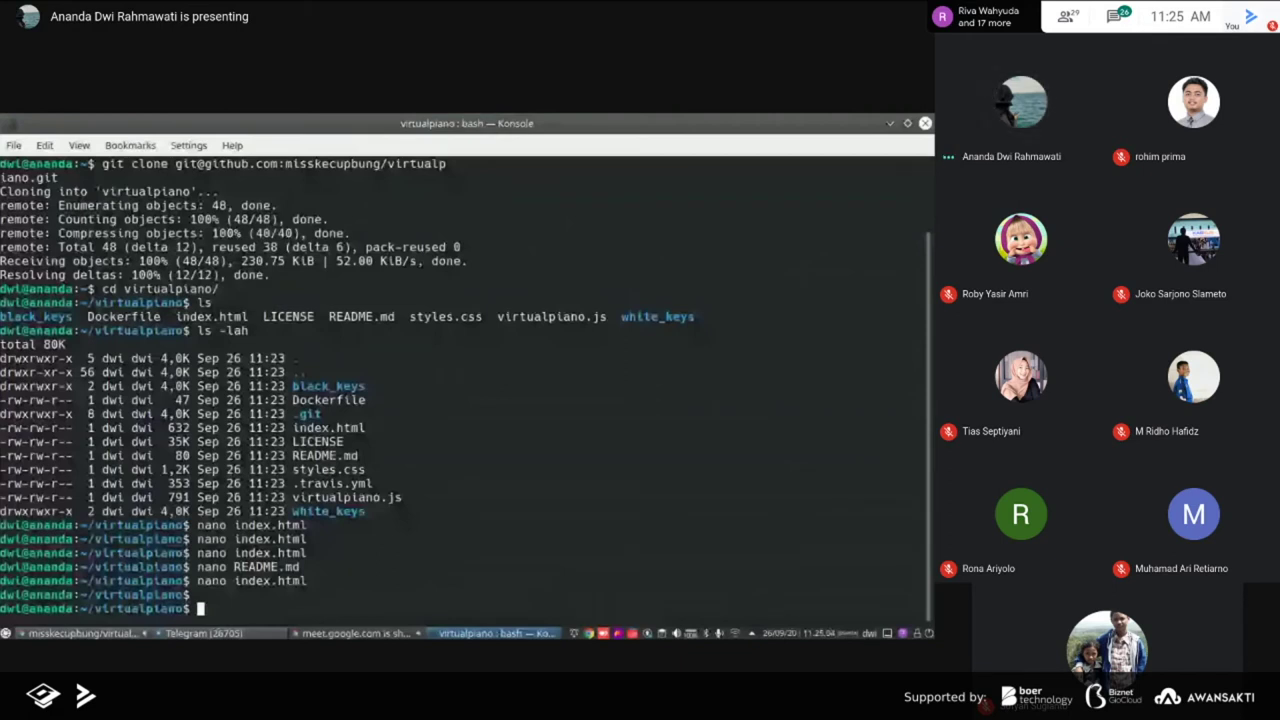
# Display Git's usage with git --help and look through the list of common commands
pyautogui.write('git ')
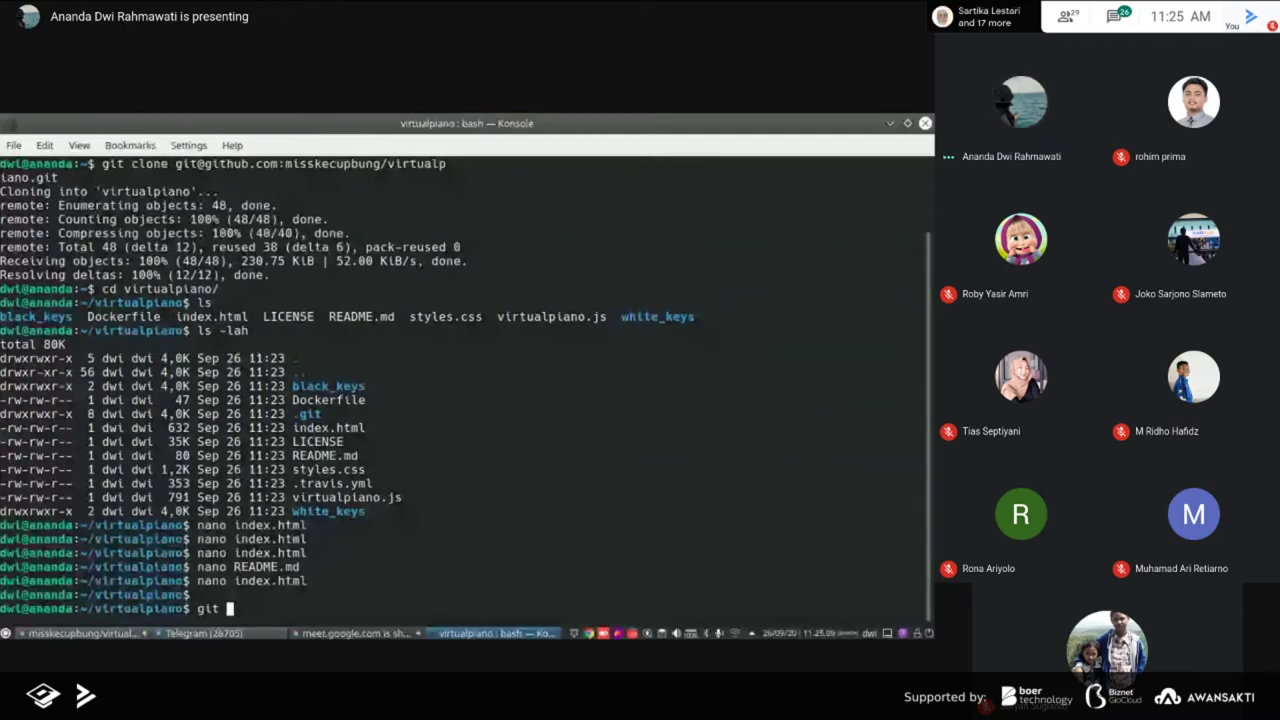
pyautogui.write('--help')
pyautogui.press('Return')
pyautogui.scroll(10, 267, 378)
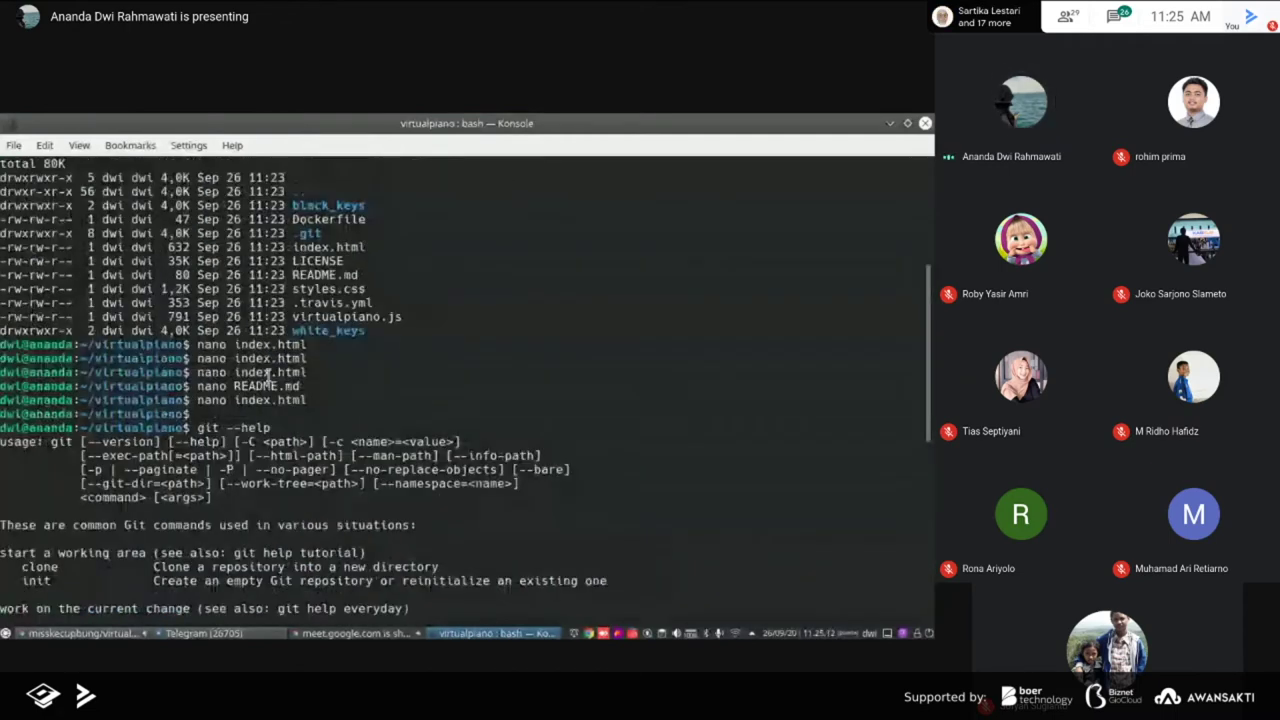
pyautogui.scroll(-9, 267, 378)
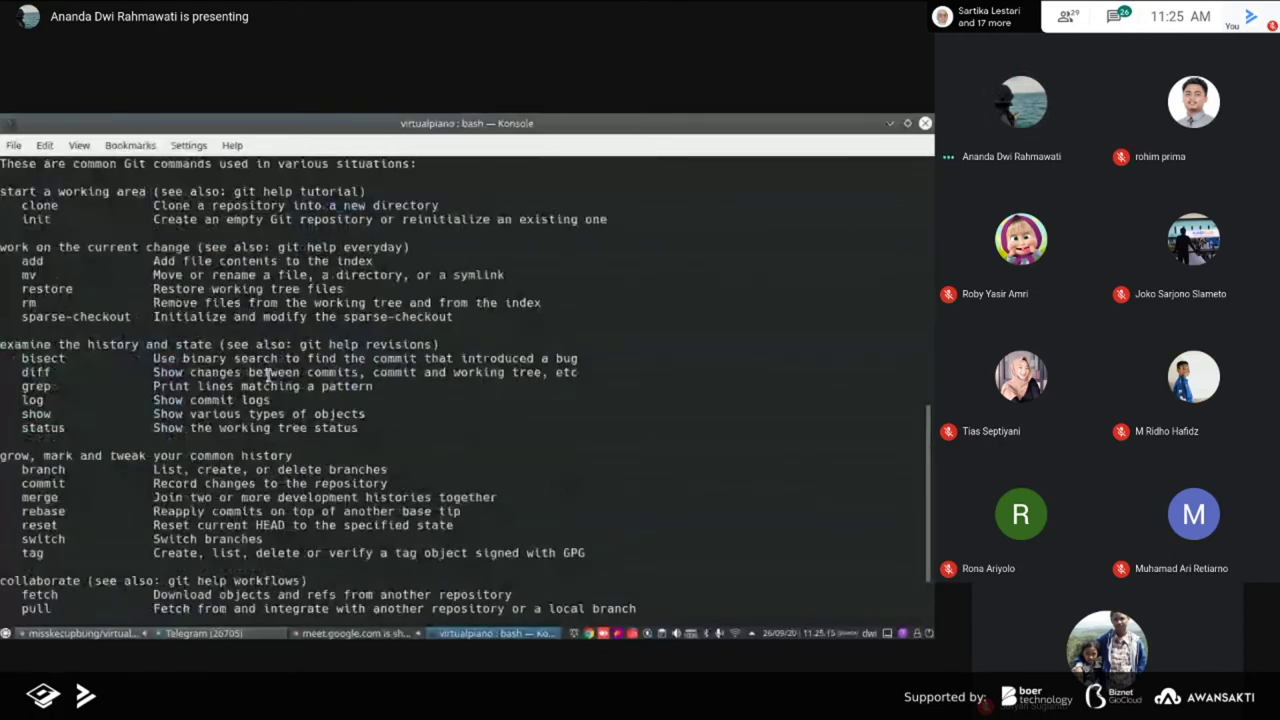
# Check the working tree with git status and review the changes not staged for commit
pyautogui.write('git status')
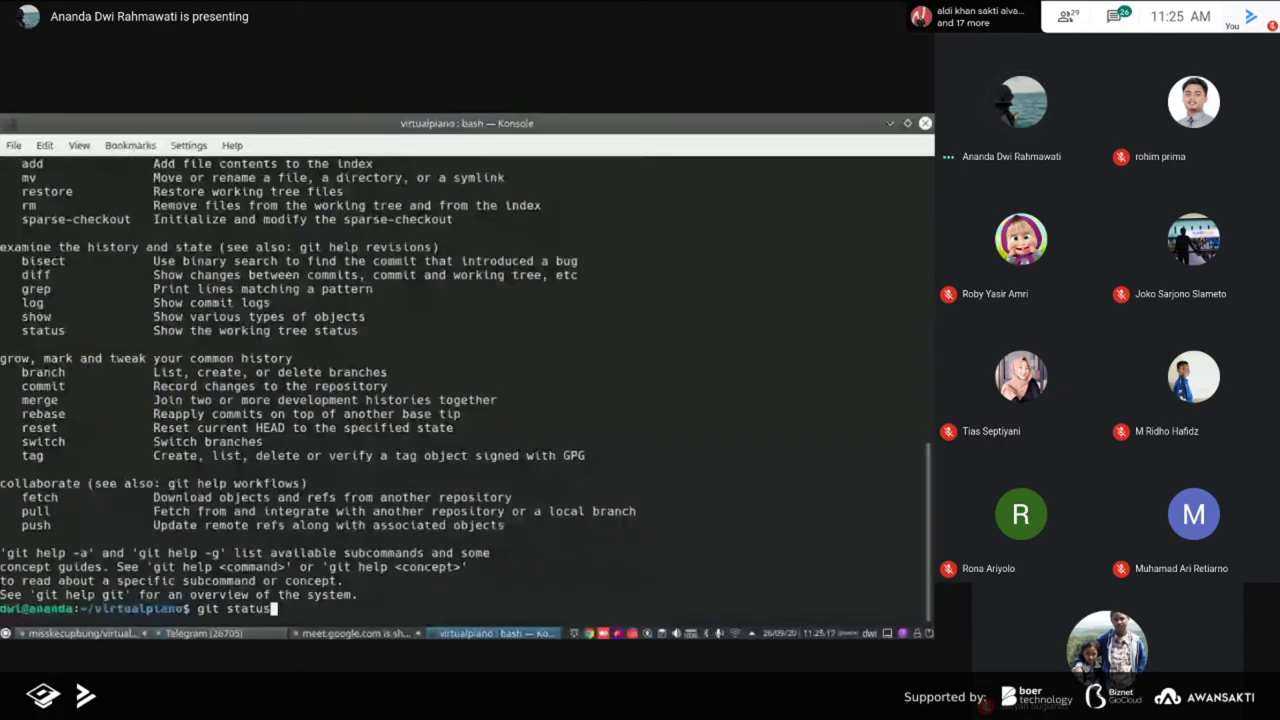
pyautogui.press('Return')
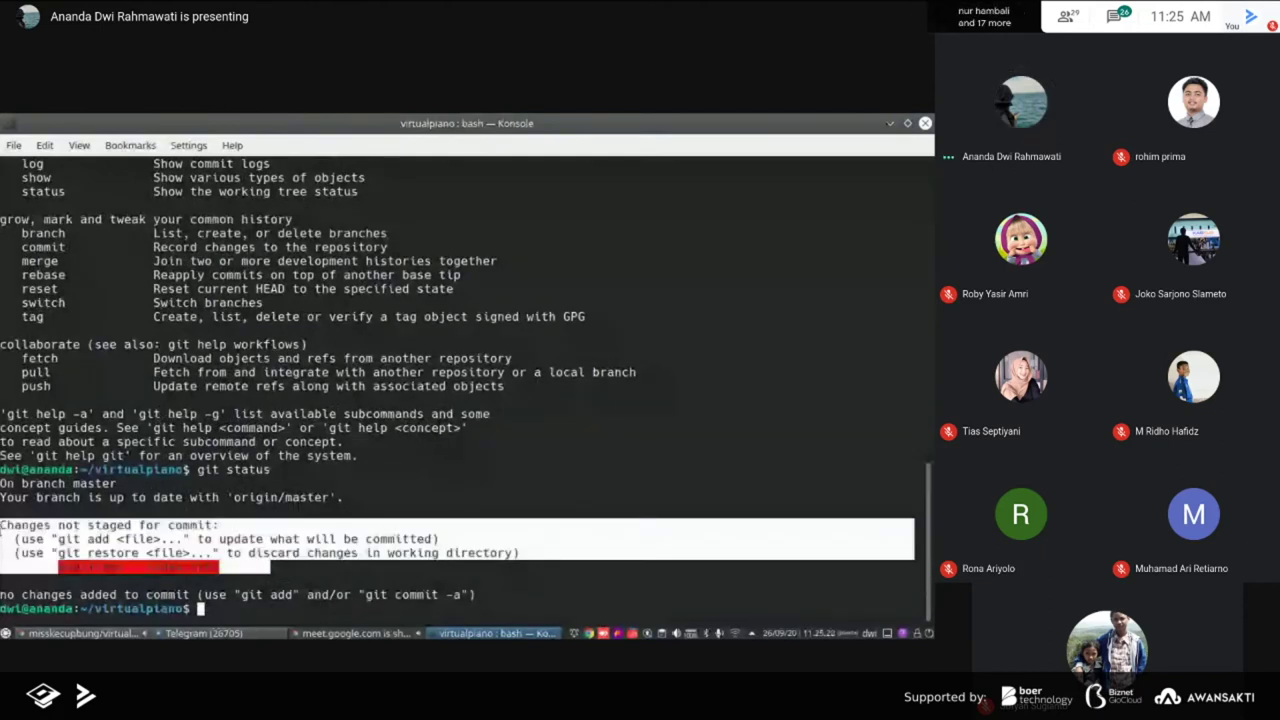
pyautogui.click(195, 520)
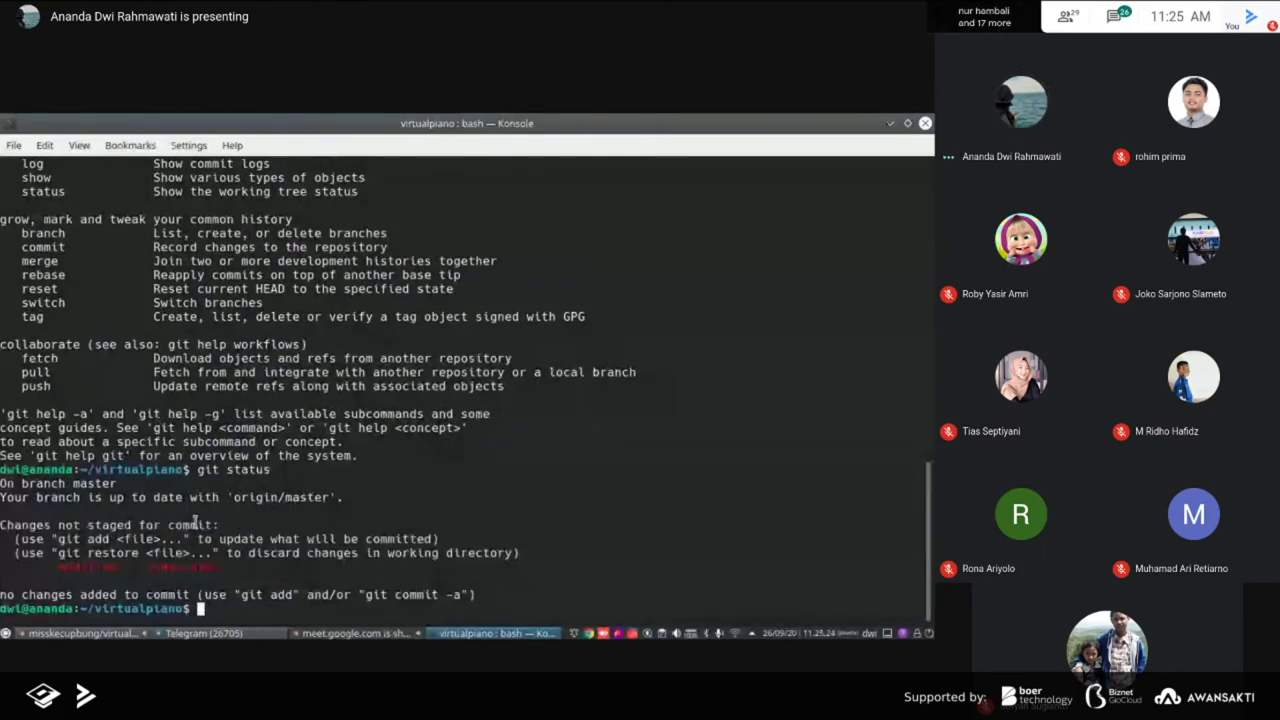
pyautogui.scroll(1, 195, 520)
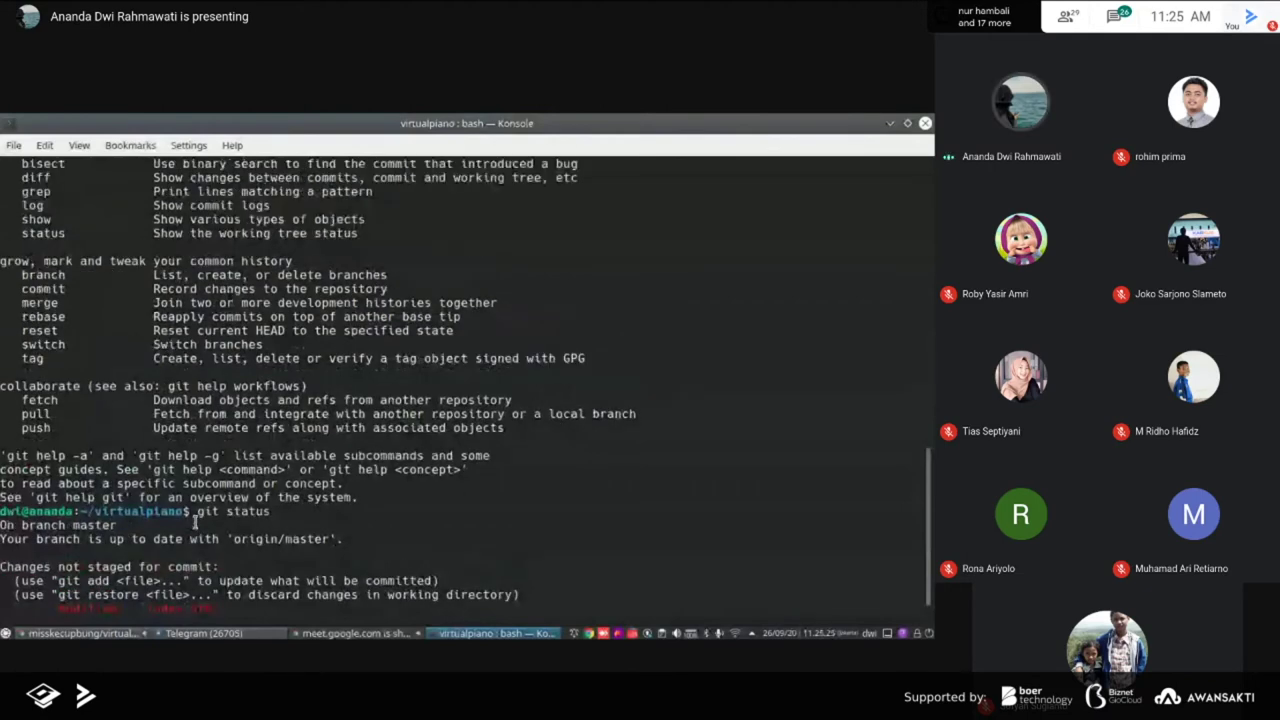
pyautogui.scroll(1, 195, 520)
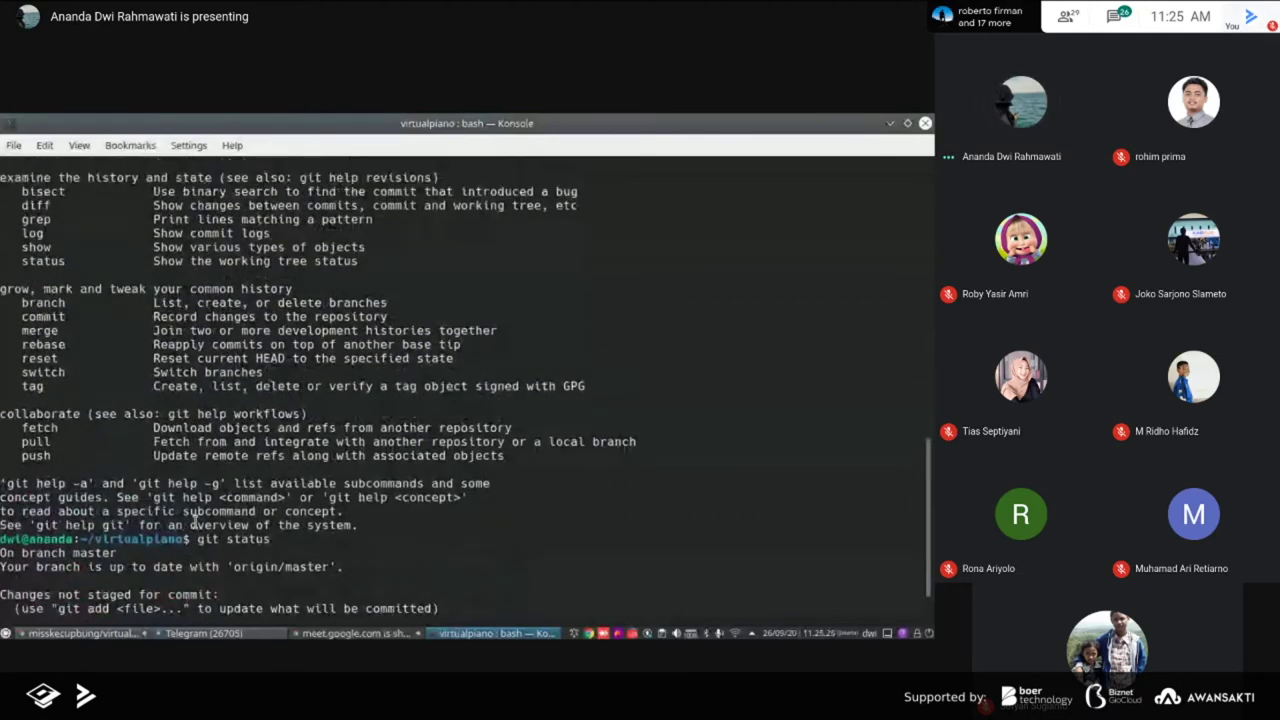
# Stage all changes with git add . and commit them with the message "update code"
pyautogui.write('git add .')
pyautogui.press('Return')
pyautogui.write('git commit ')
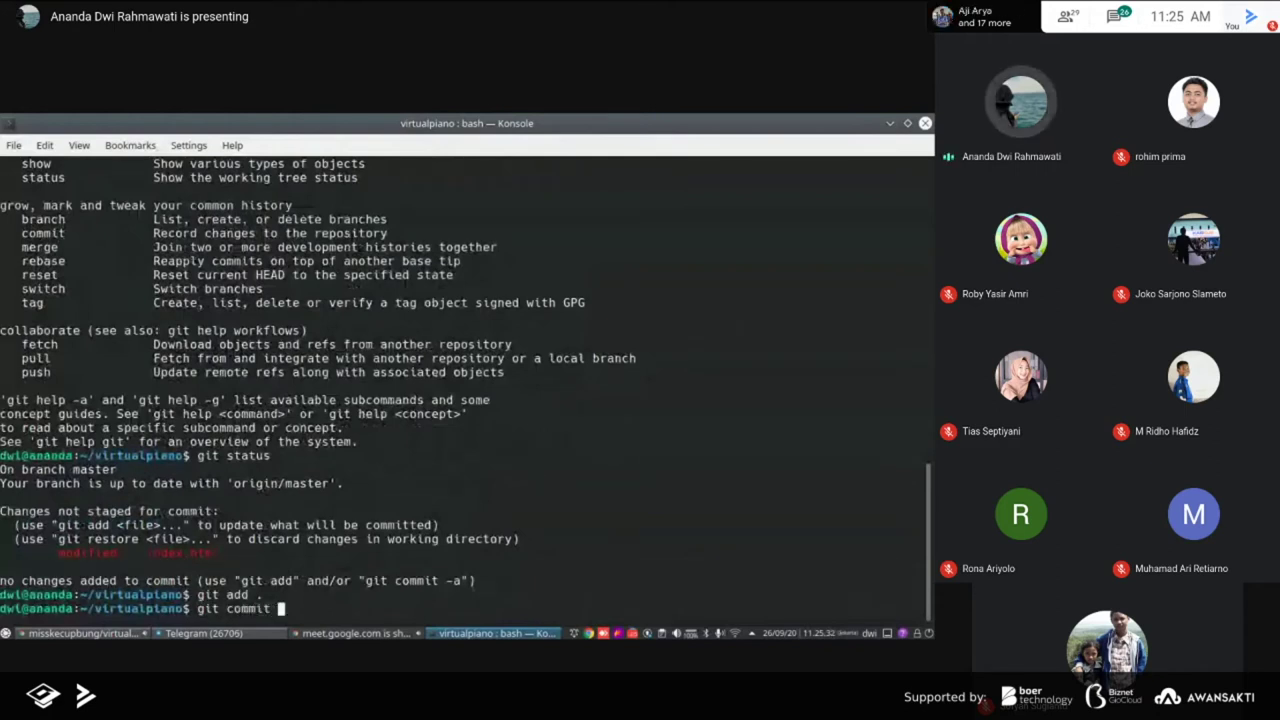
pyautogui.write('-m "')
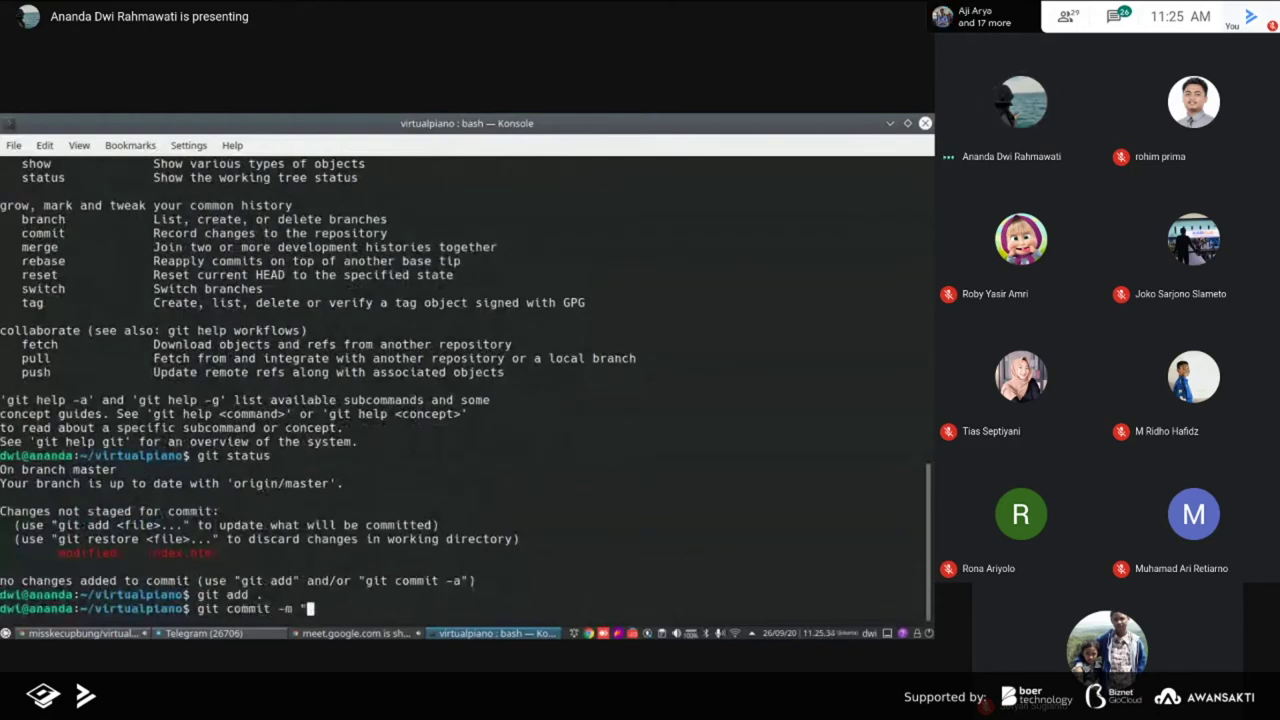
pyautogui.write('u')
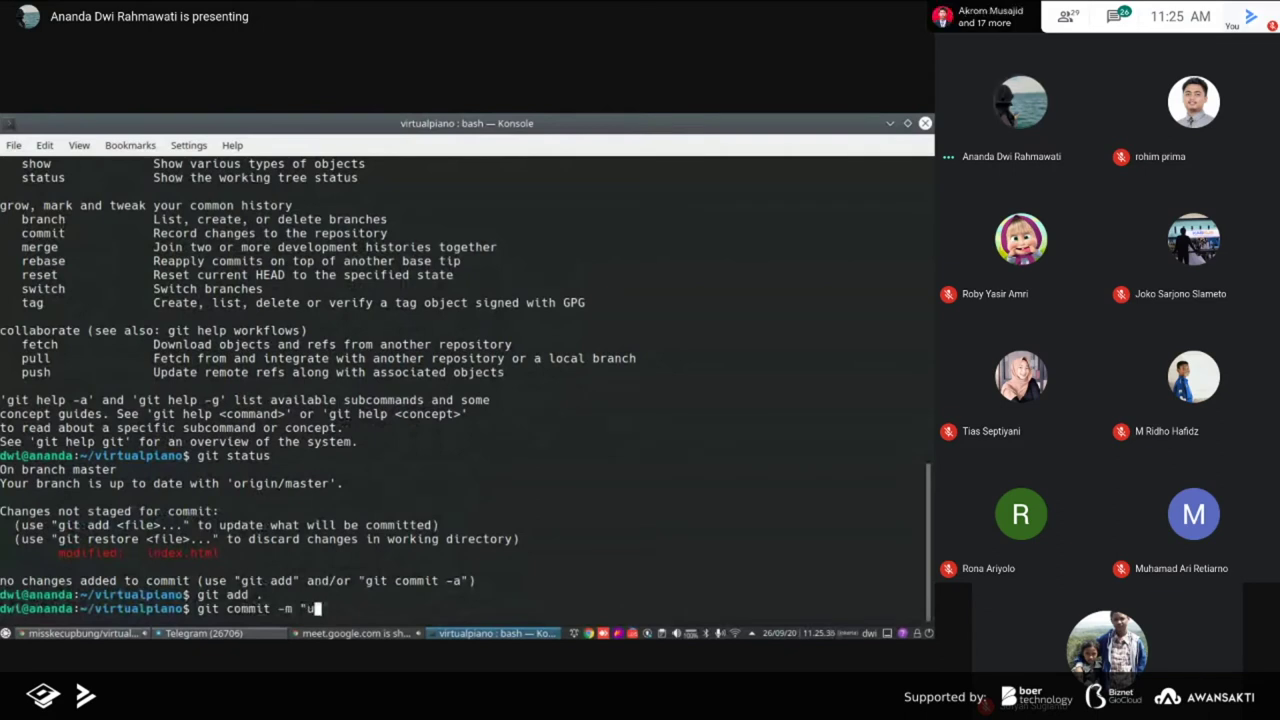
pyautogui.write('update code')
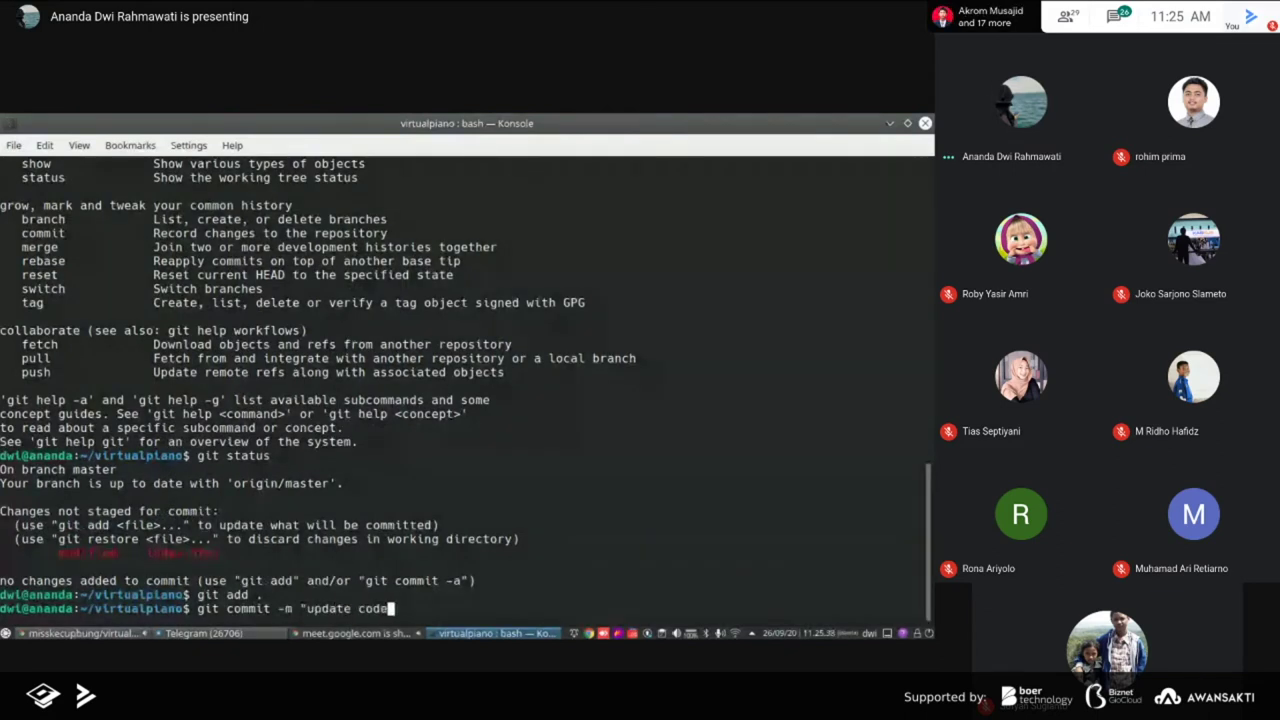
pyautogui.write('"')
pyautogui.press('Return')
# Push the commit to the remote repository with git push
pyautogui.write('git pu')
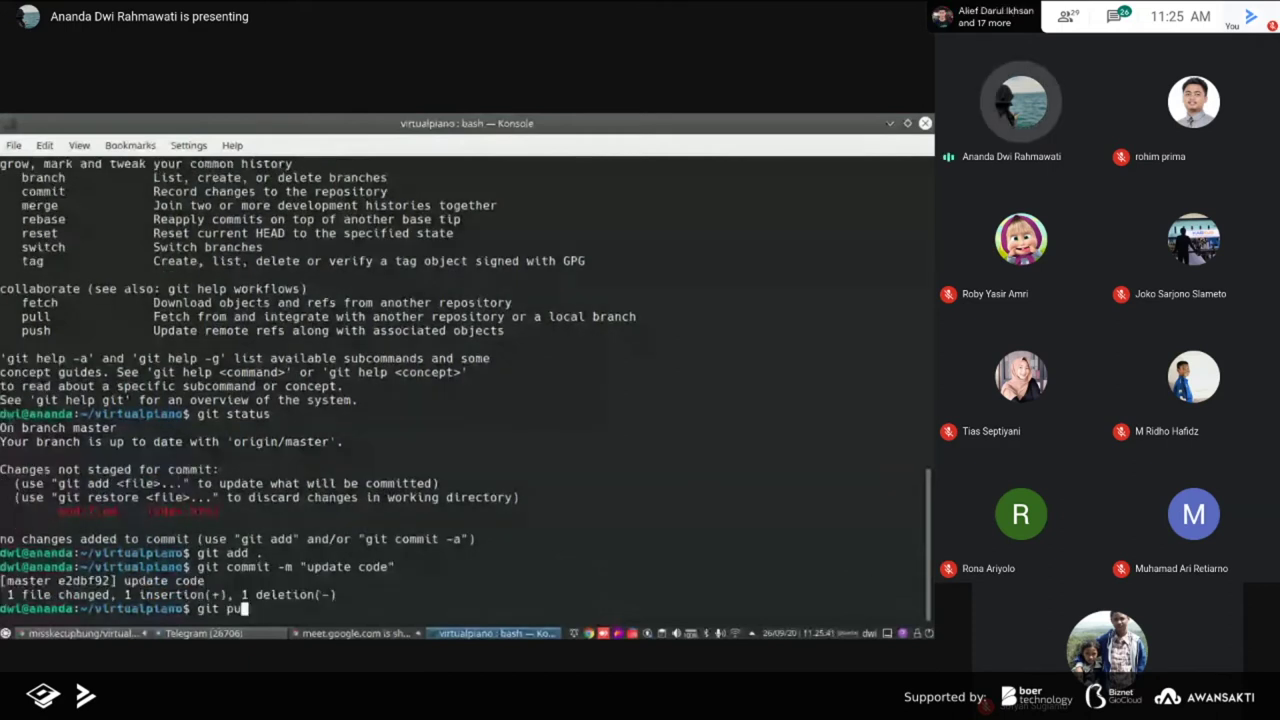
pyautogui.write('sh')
pyautogui.press('Return')
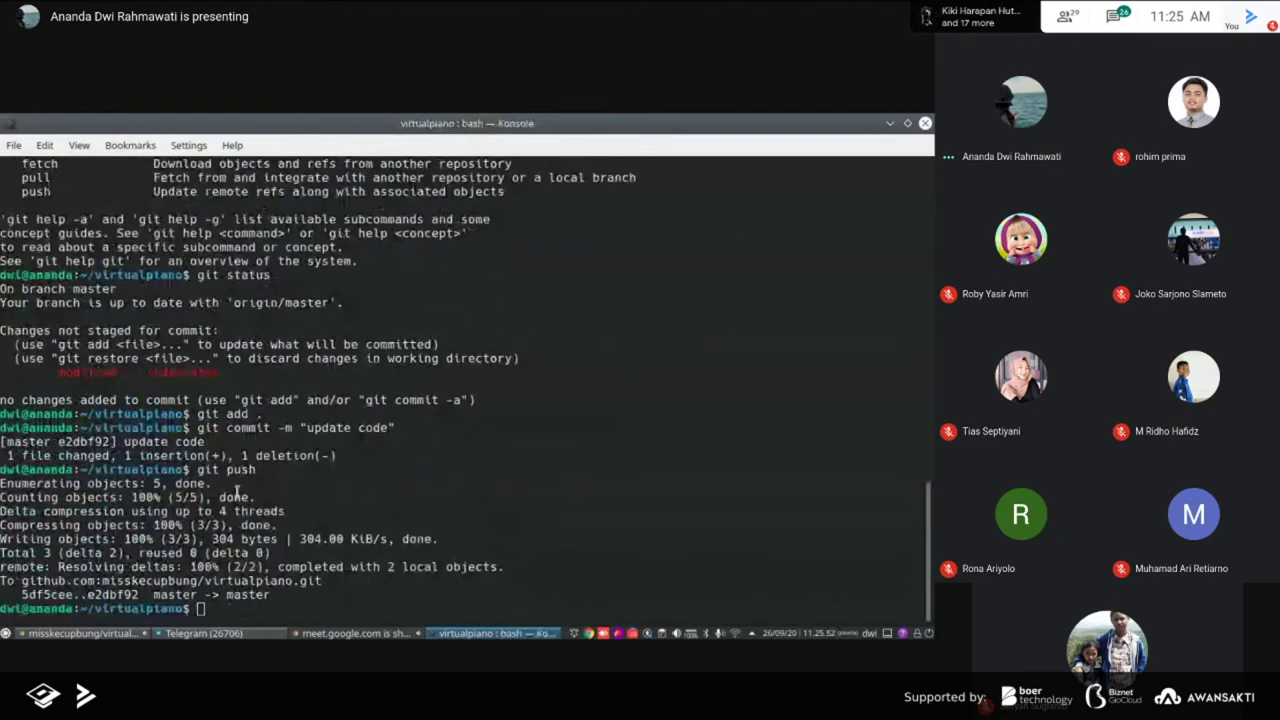
# Switch to Travis CI in Chrome, open virtualpiano's current master build from the dashboard, and examine its job log
pyautogui.hotkey('alt', 'Tab')
pyautogui.hotkey('ctrl', 'shift', 'Tab')
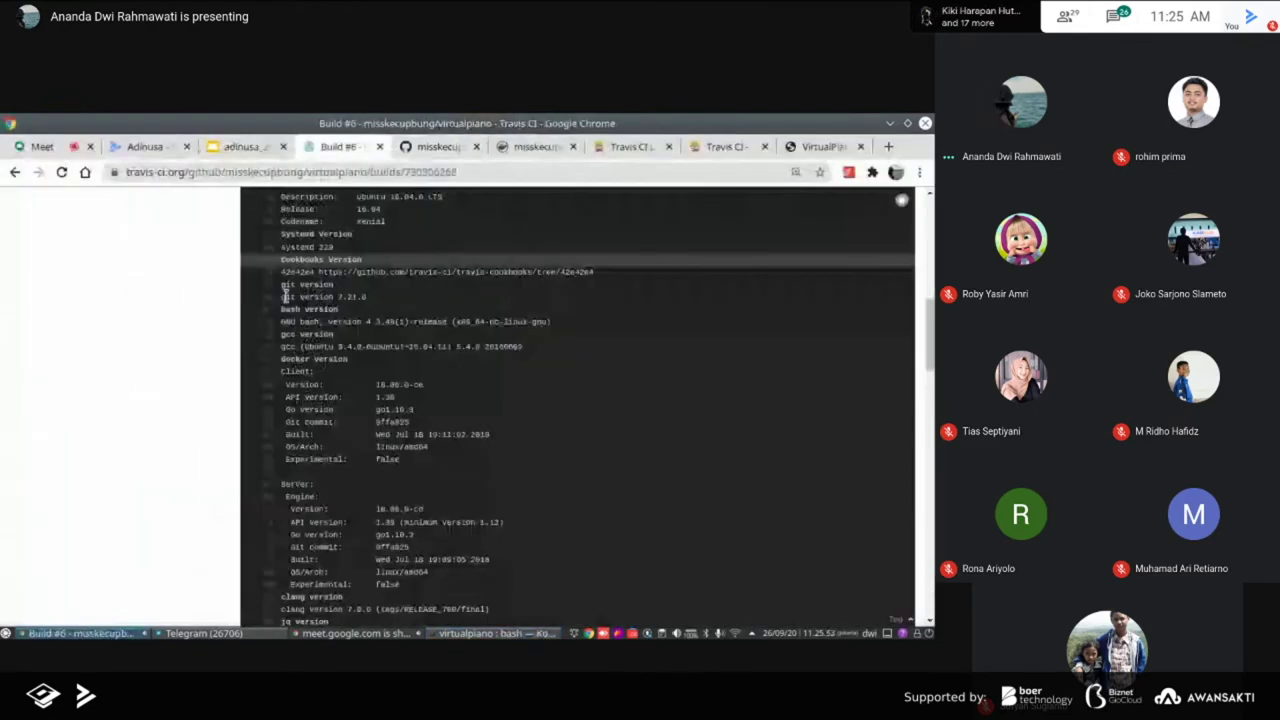
pyautogui.scroll(5, 284, 300)
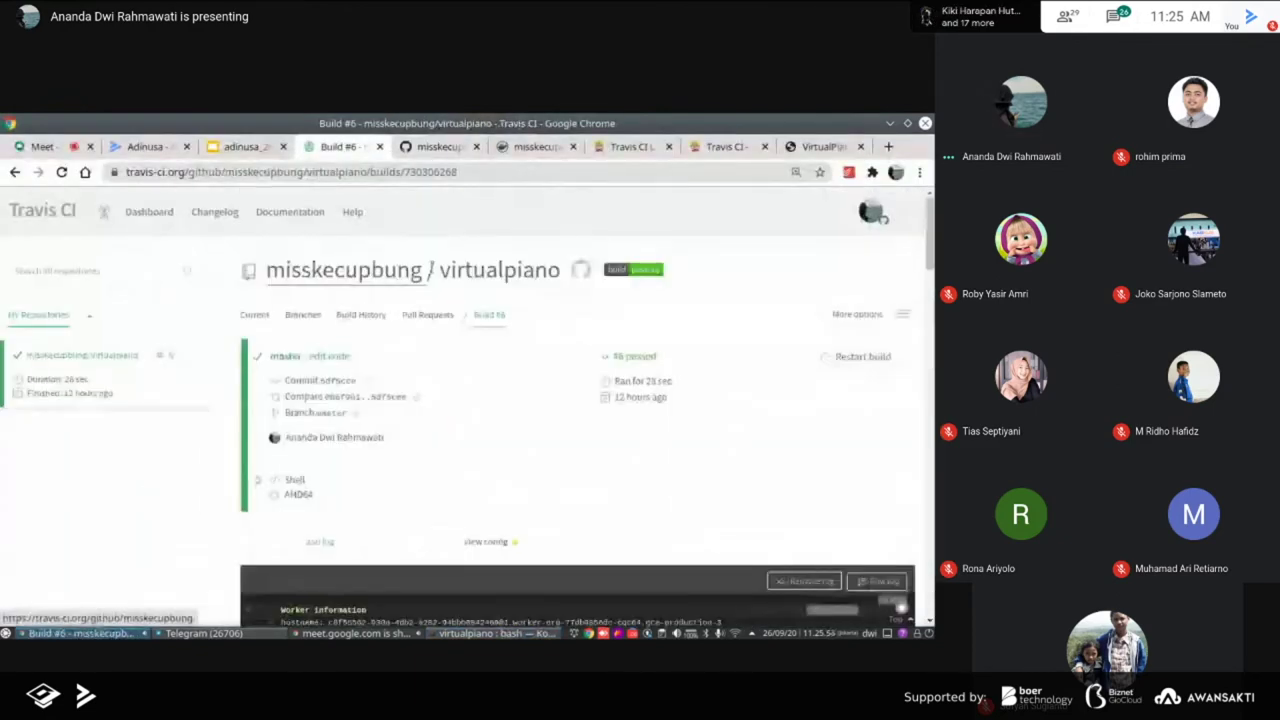
pyautogui.click(148, 211)
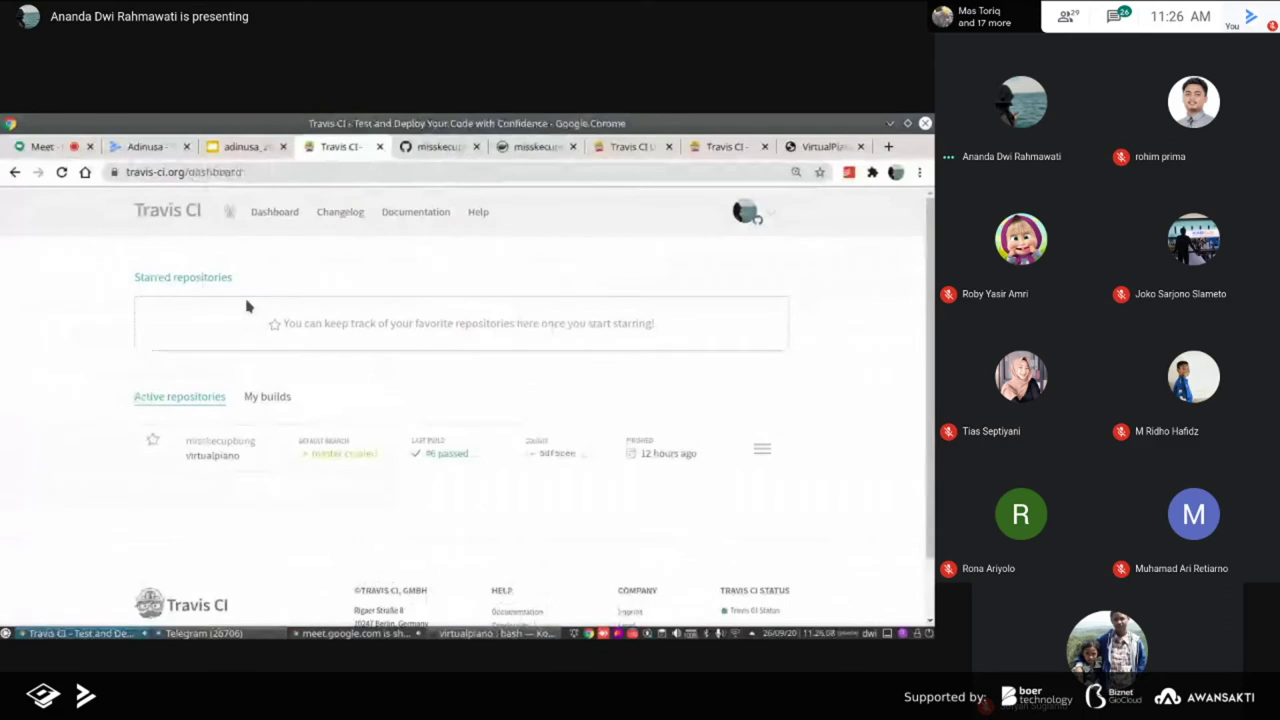
pyautogui.click(343, 456)
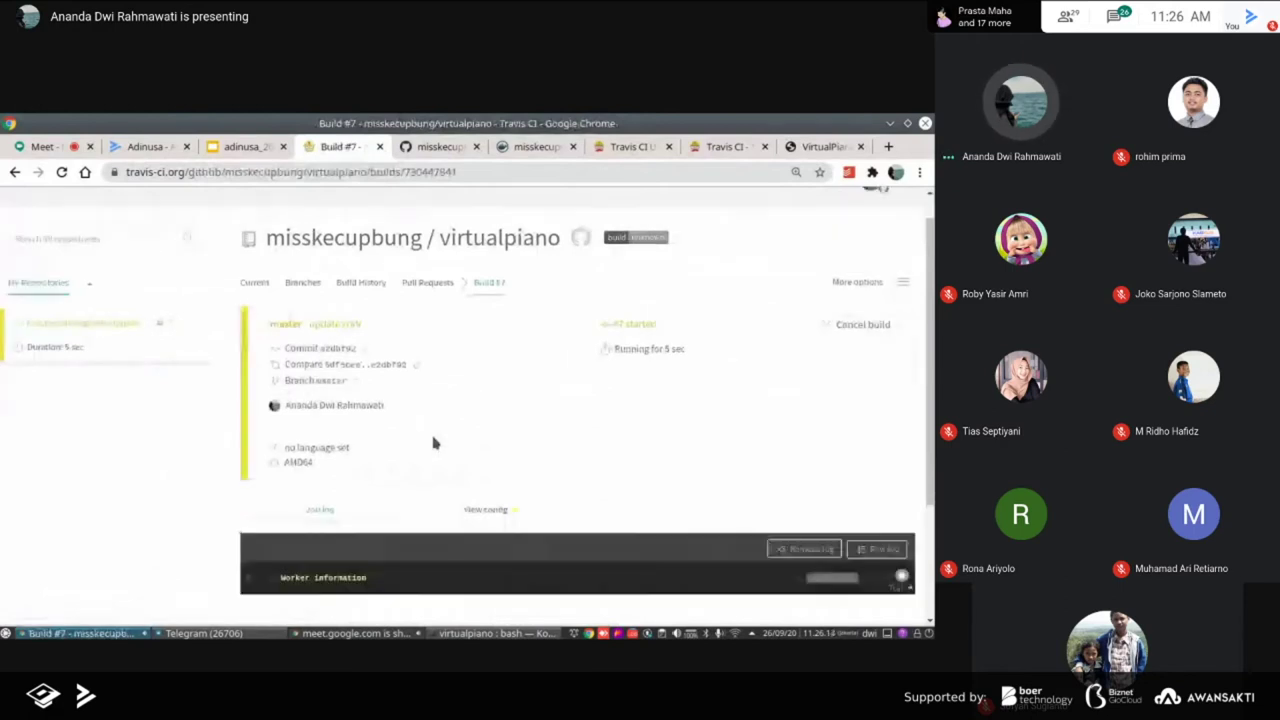
pyautogui.scroll(-1, 260, 408)
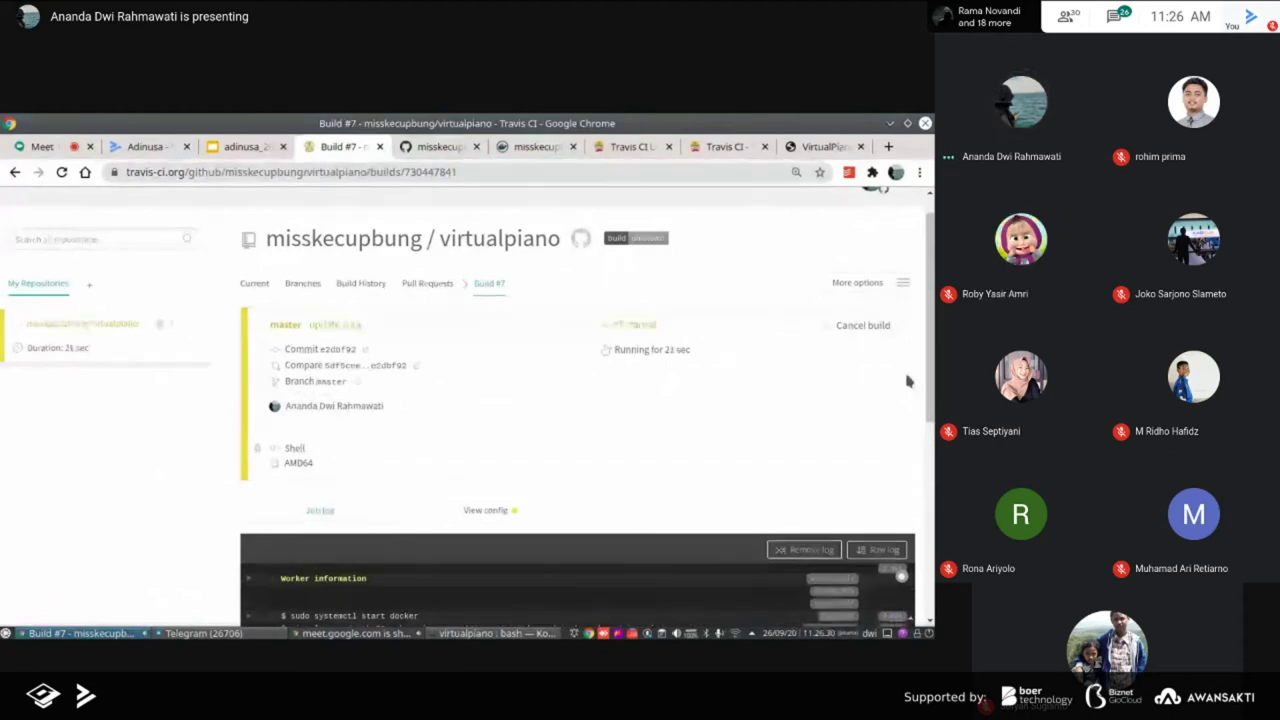
pyautogui.scroll(-3, 577, 392)
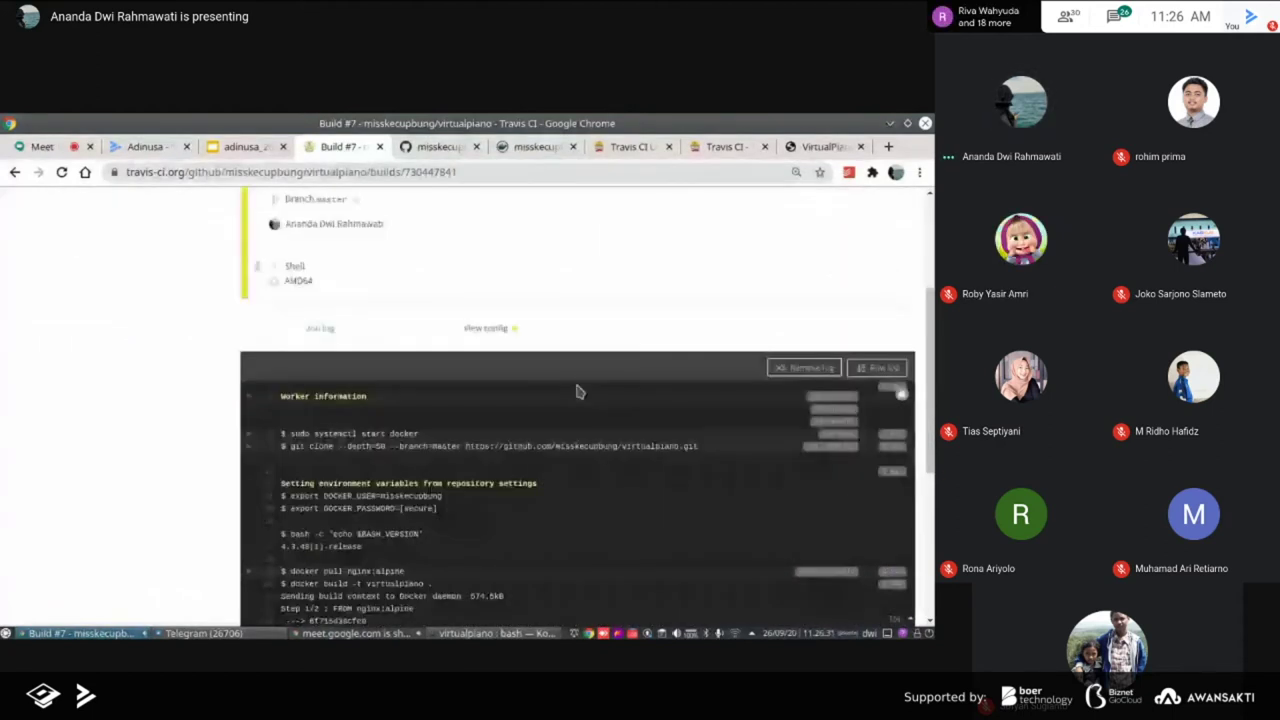
# Follow build #7 to completion by examining its status and the Docker commands in its job log
pyautogui.scroll(2, 520, 370)
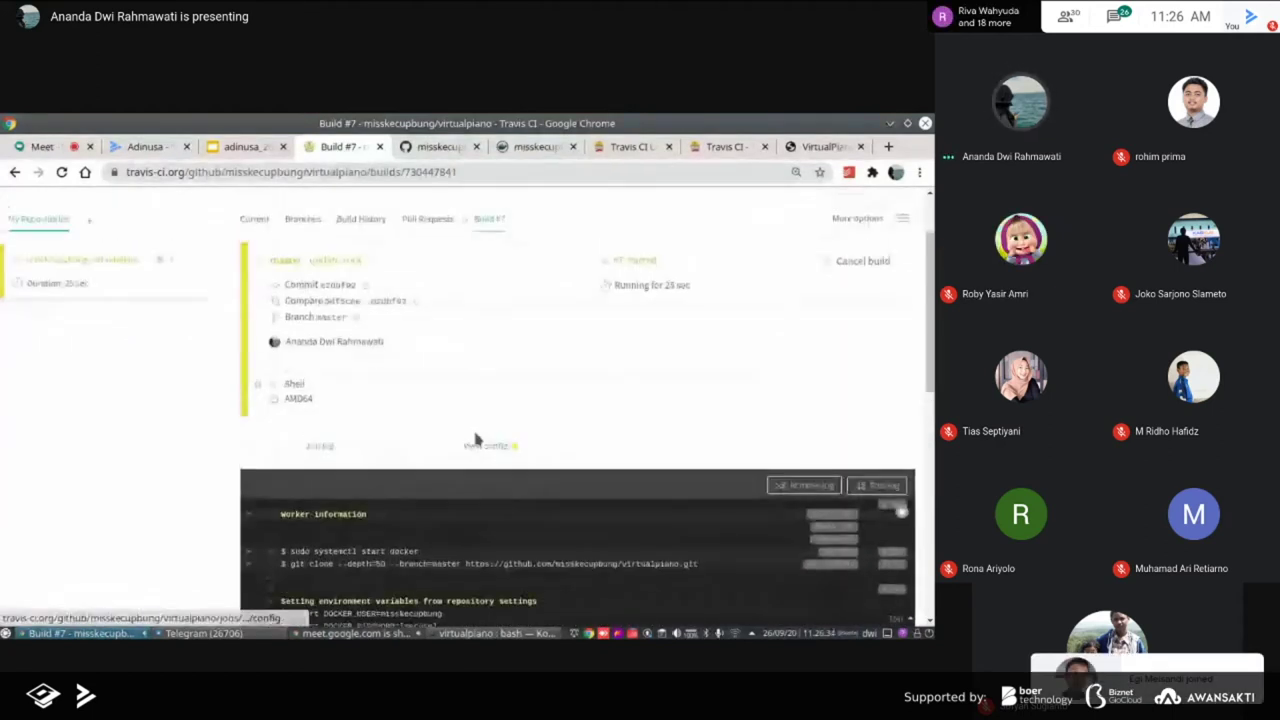
pyautogui.scroll(-6, 476, 440)
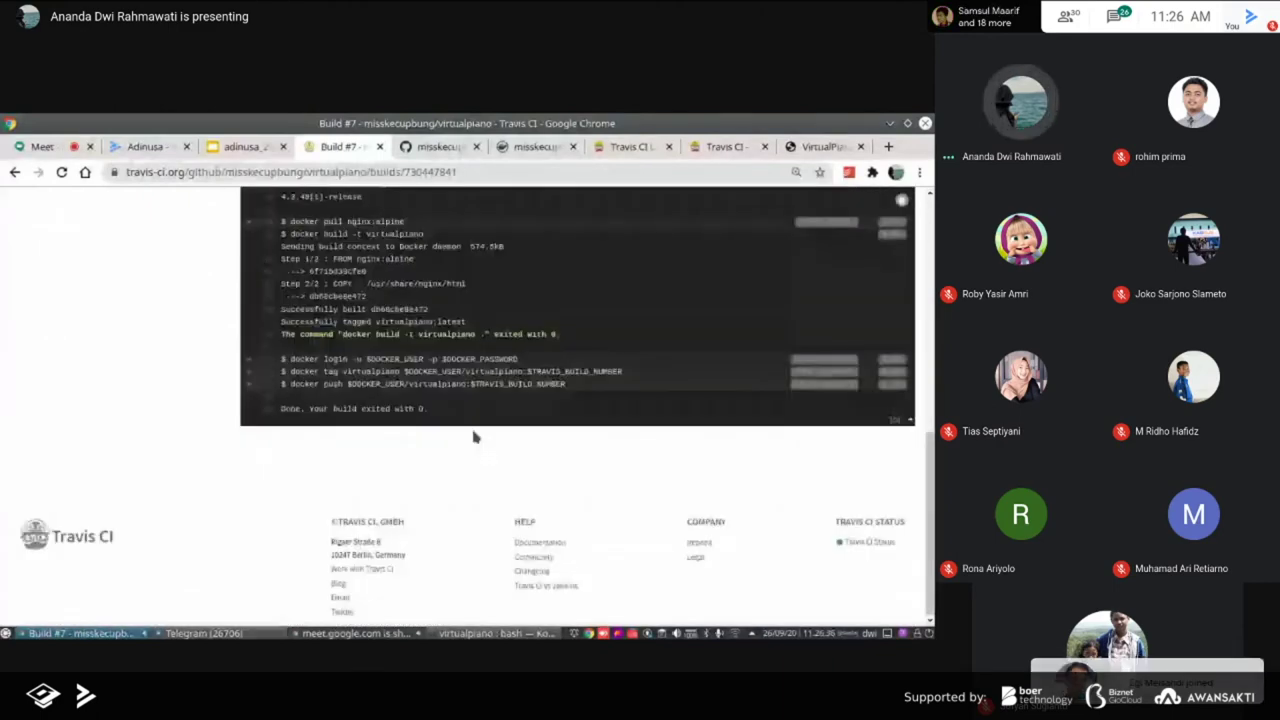
pyautogui.scroll(6, 409, 413)
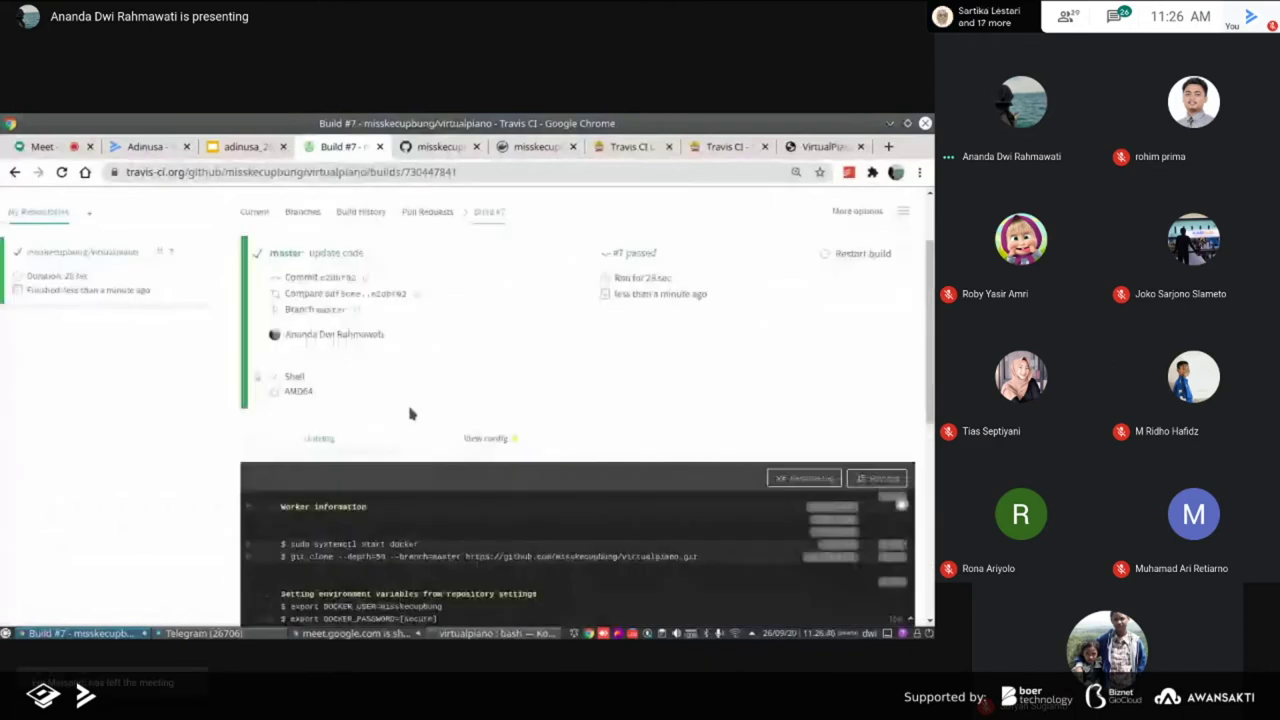
# Switch to virtualpiano's tags page on Docker Hub and reload it to check for the newly pushed image
pyautogui.hotkey('ctrl', 'Tab')
pyautogui.hotkey('ctrl', 'Tab')
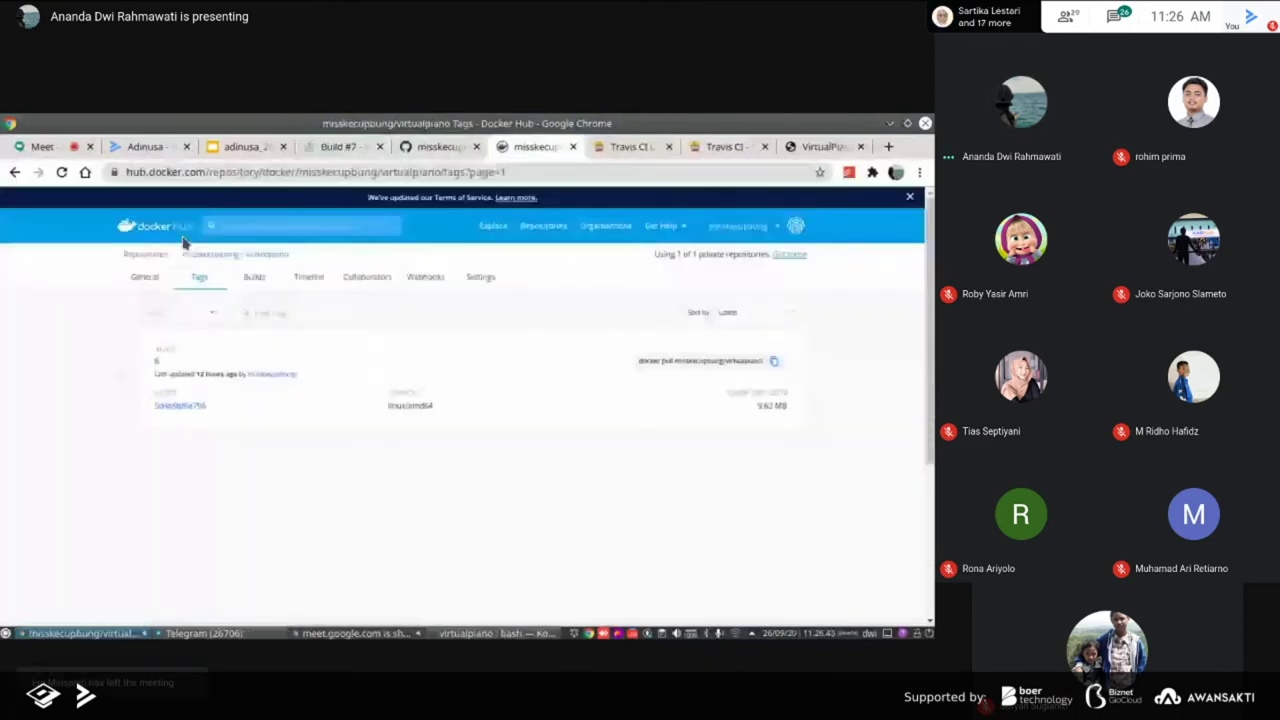
pyautogui.press('F5')
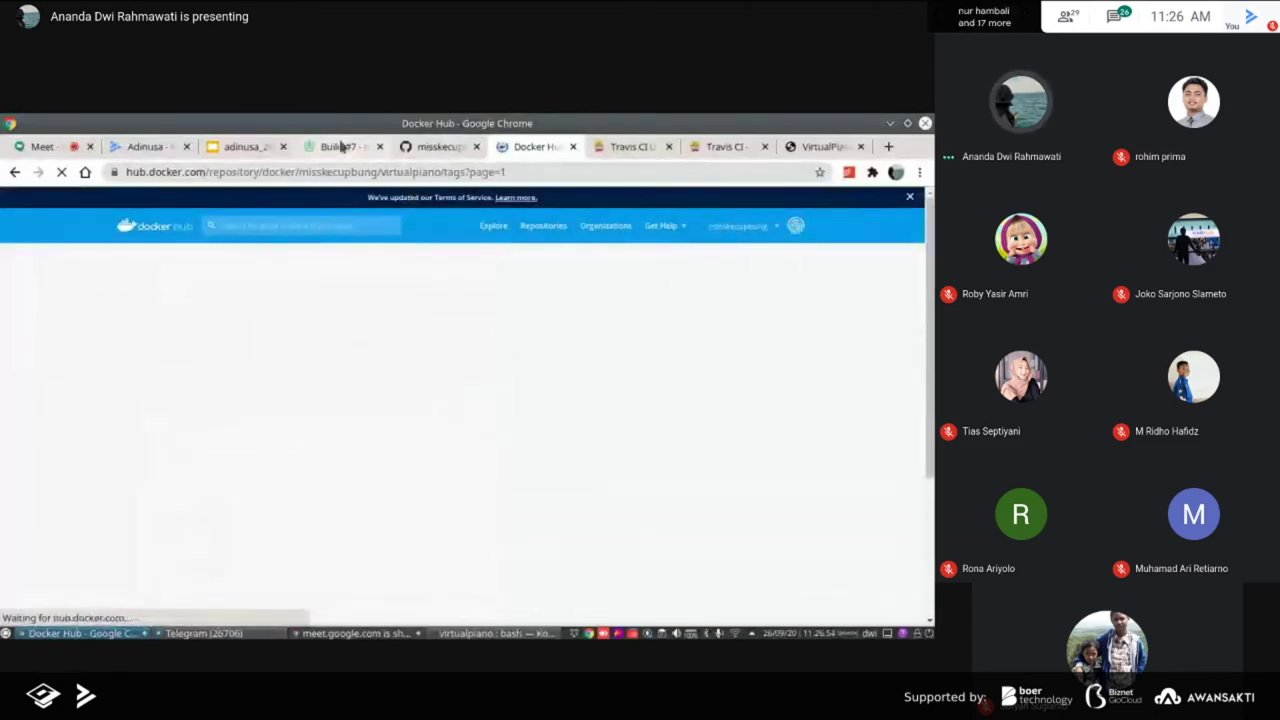
# Reload the published Virtual Piano page on GitHub Pages and check its heading
pyautogui.click(812, 147)
pyautogui.click(62, 173)
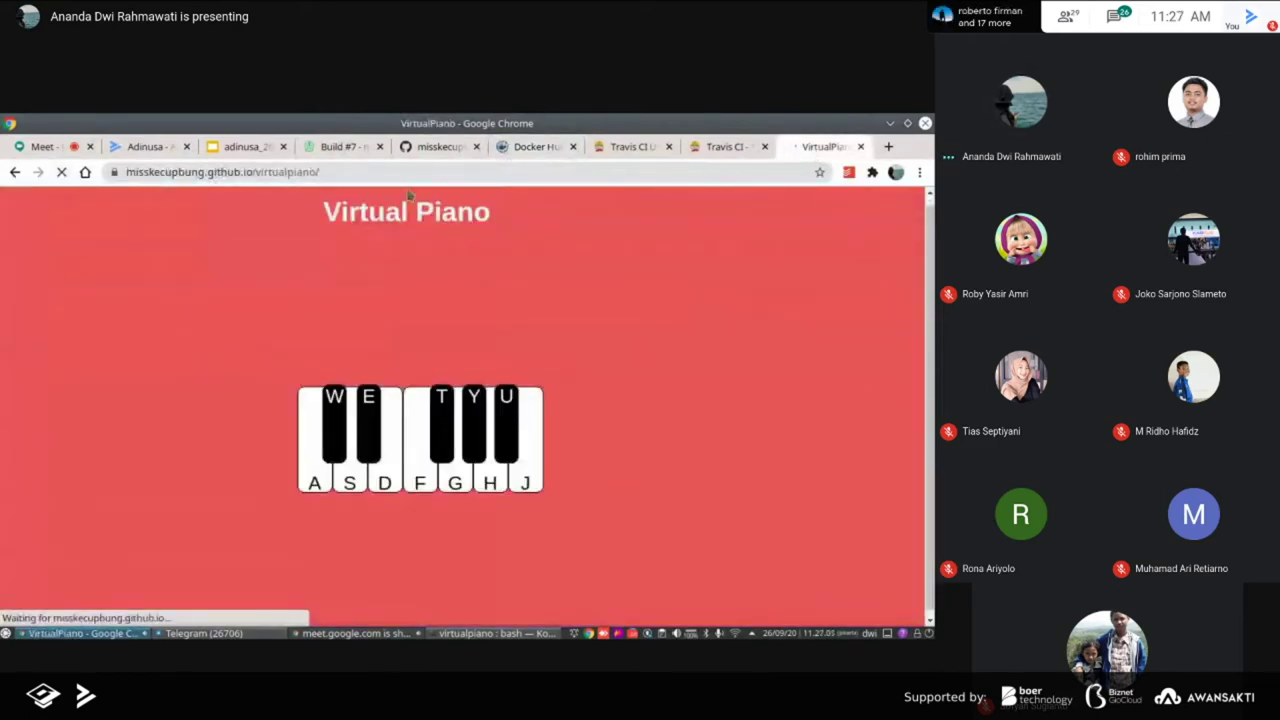
pyautogui.tripleClick(391, 217)
pyautogui.doubleClick(391, 217)
pyautogui.tripleClick(391, 217)
# Check the image tags on Docker Hub and view the virtualpiano repository's file list on GitHub
pyautogui.click(520, 155)
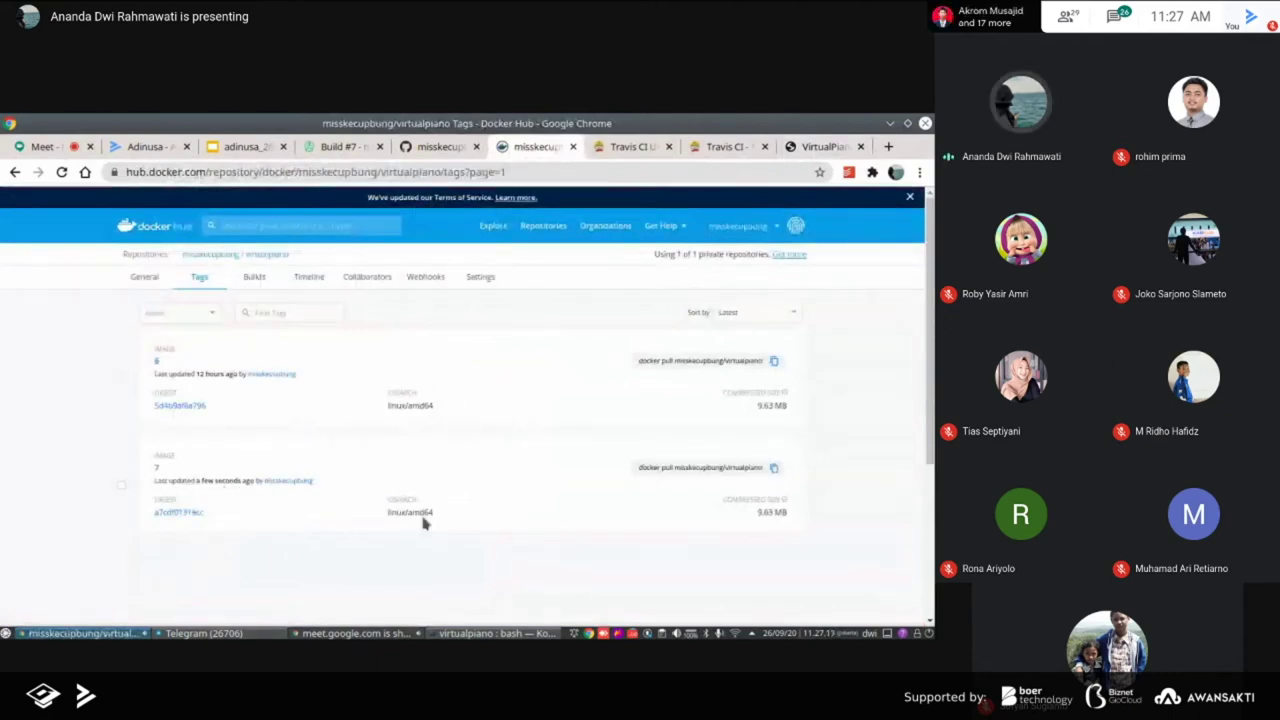
pyautogui.click(420, 149)
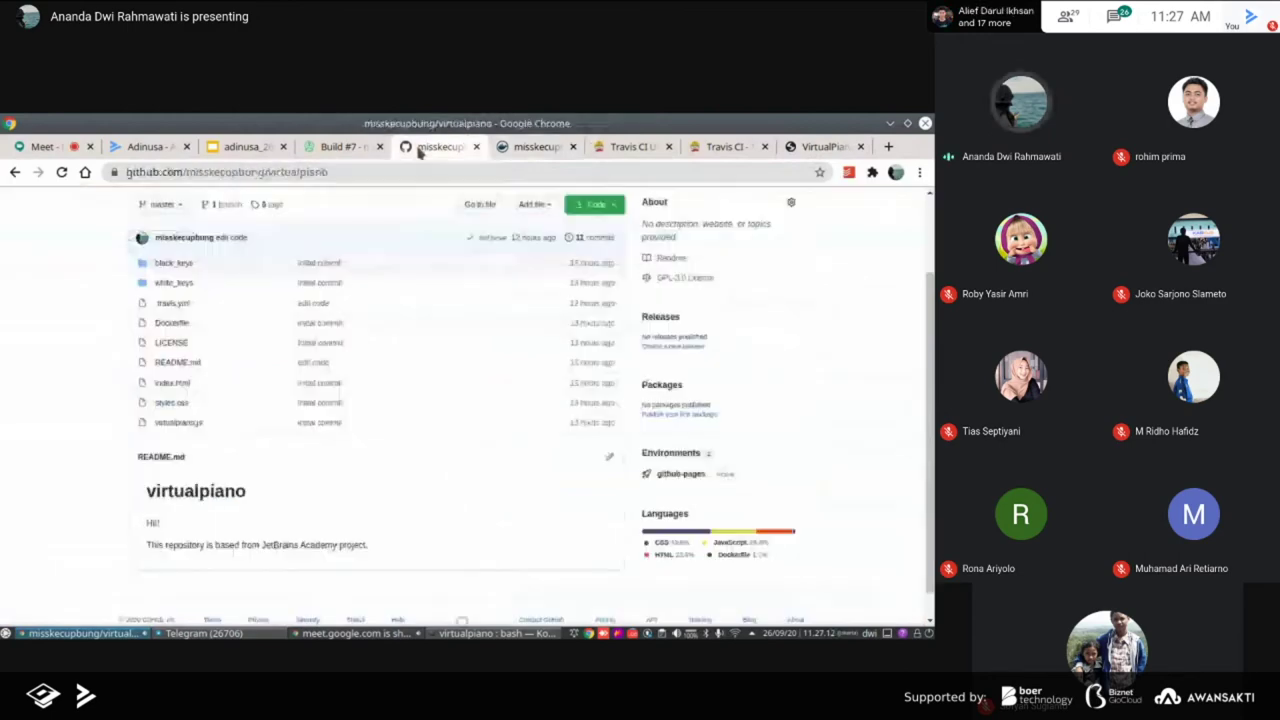
pyautogui.scroll(1, 308, 383)
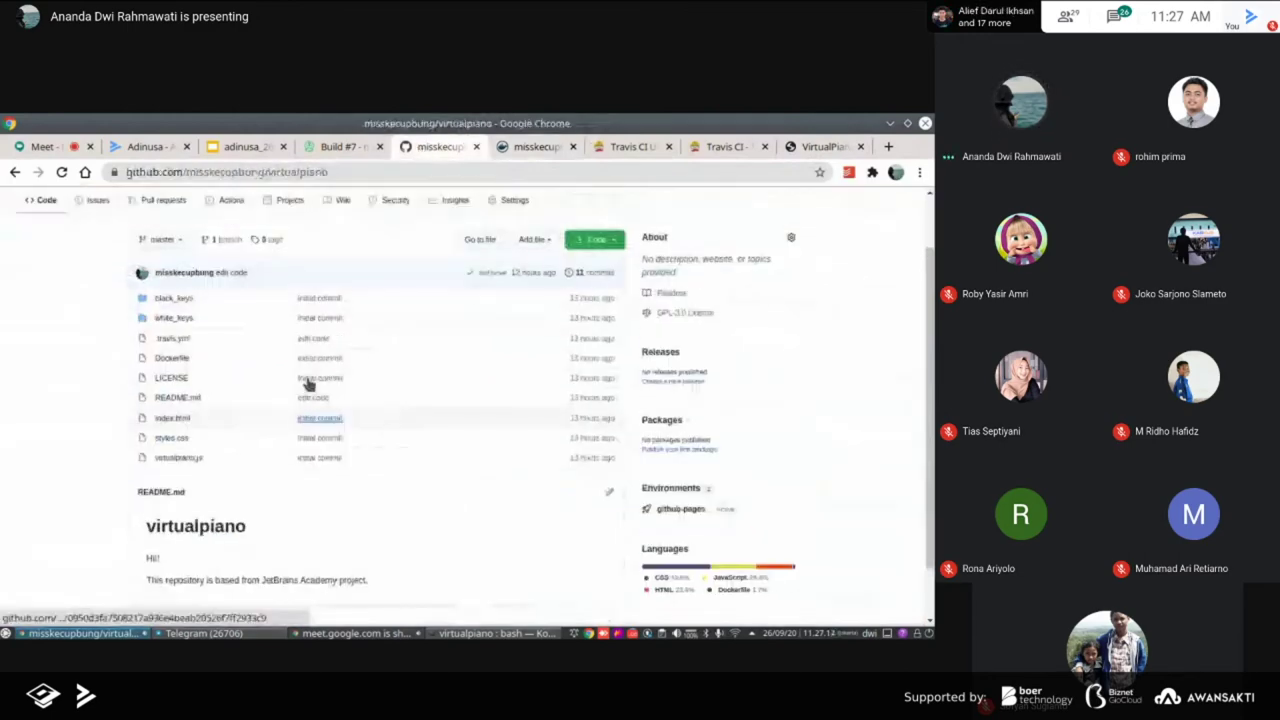
# Return to Travis CI's build #7 and review its "update code" commit message and job log
pyautogui.hotkey('ctrl', 'pageup')
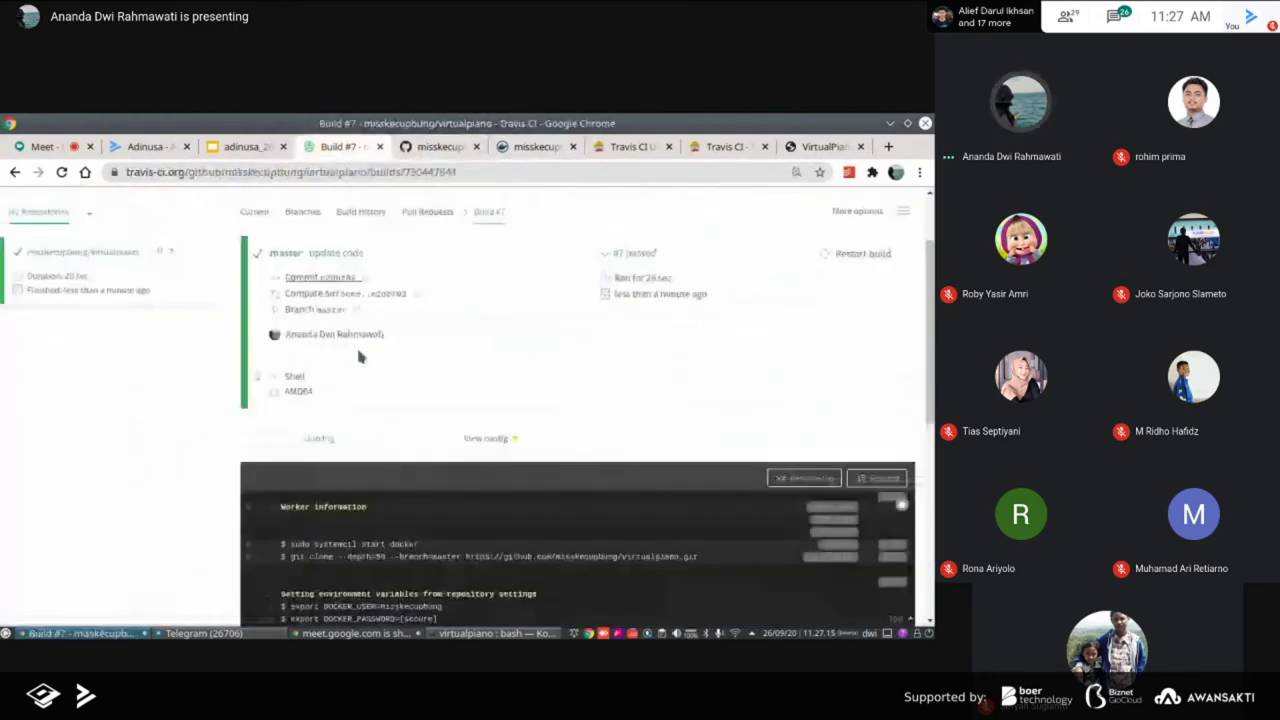
pyautogui.scroll(-4, 358, 356)
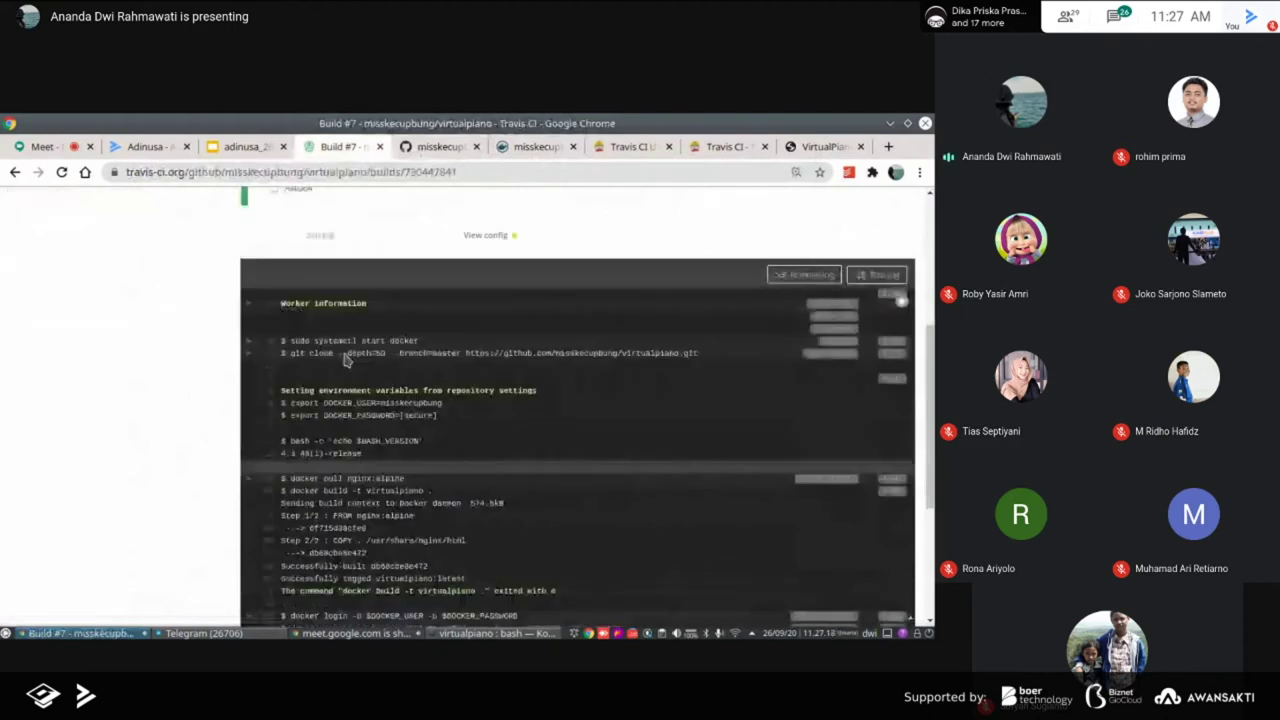
pyautogui.scroll(6, 360, 359)
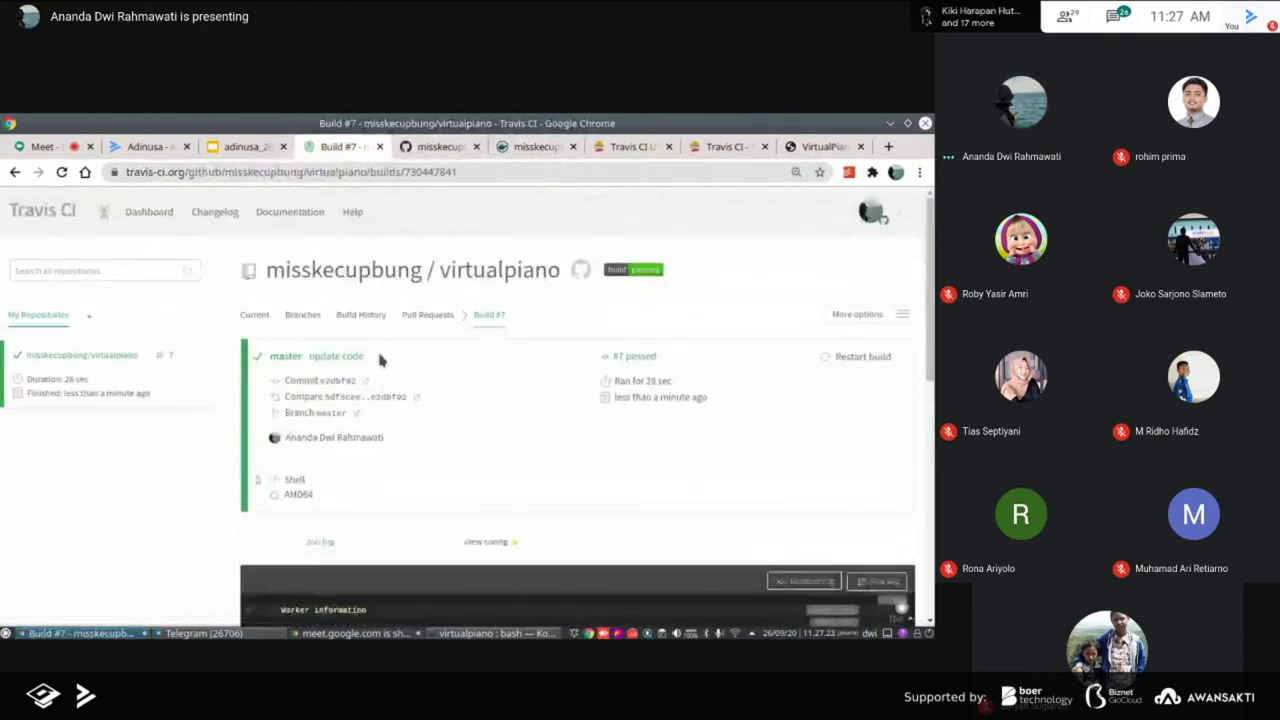
pyautogui.moveTo(380, 358); pyautogui.dragTo(309, 356)
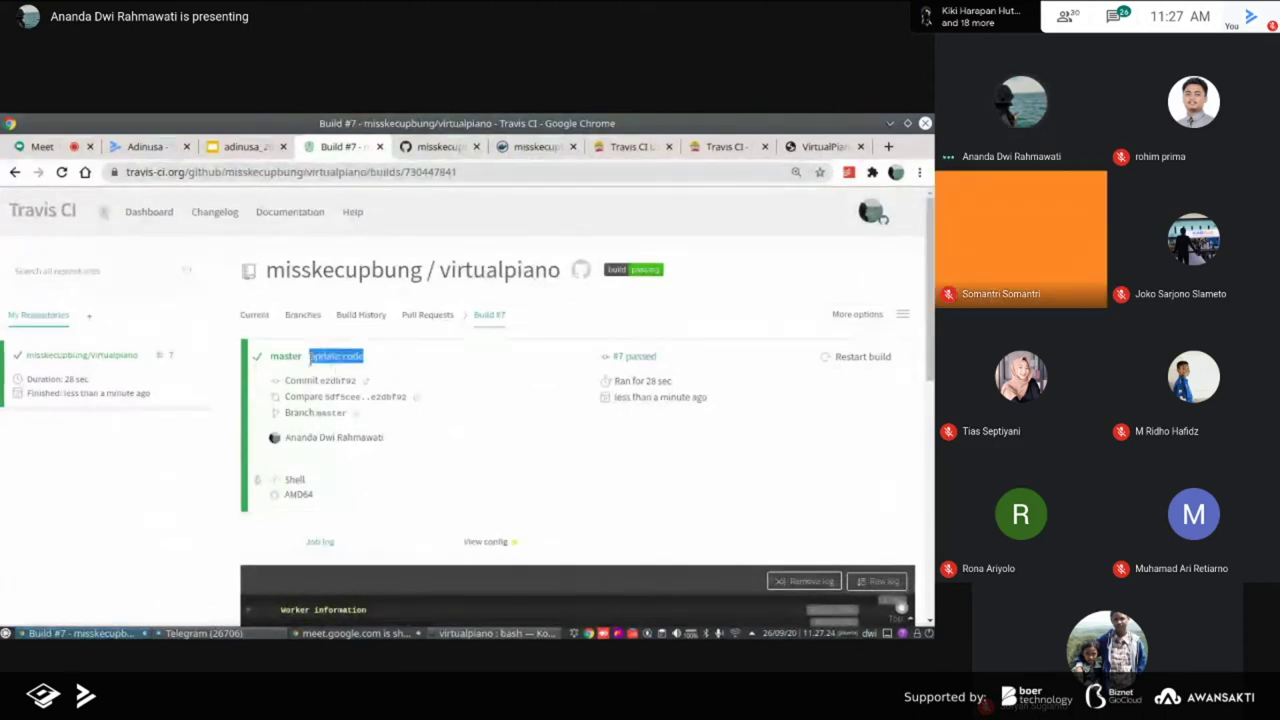
pyautogui.tripleClick(348, 350)
pyautogui.click(348, 347)
pyautogui.scroll(-3, 370, 350)
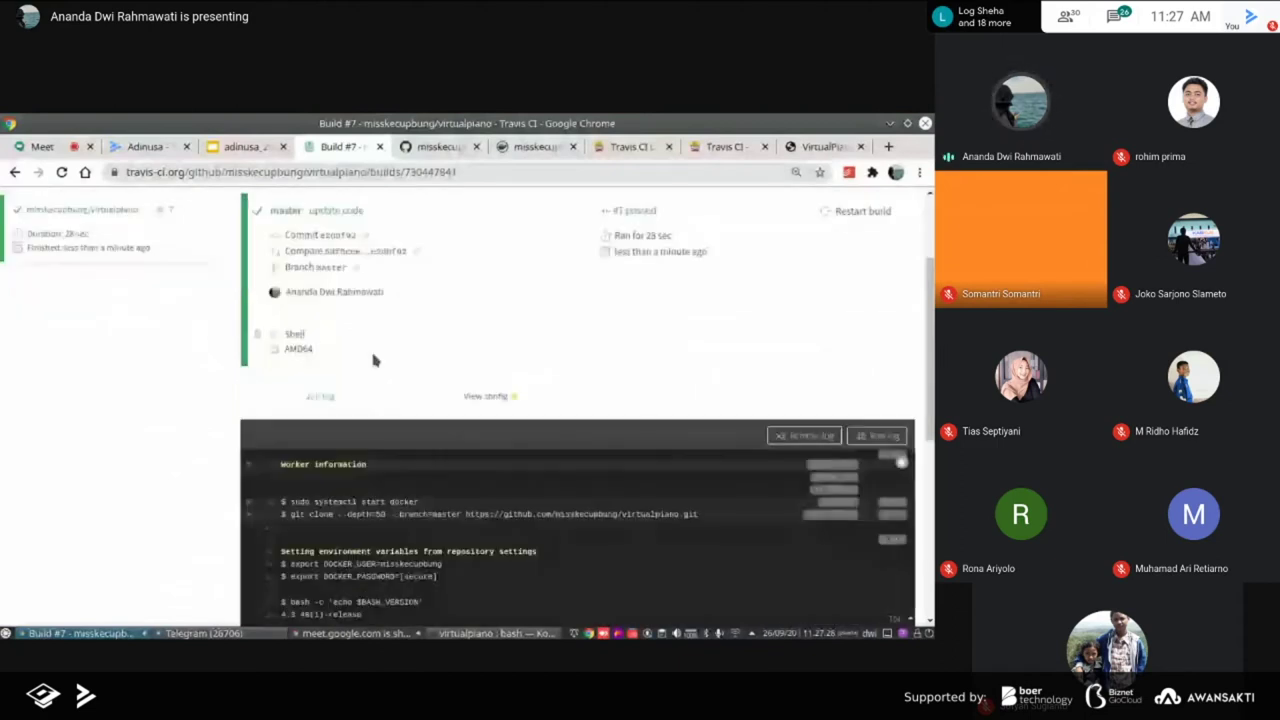
pyautogui.scroll(-1, 374, 360)
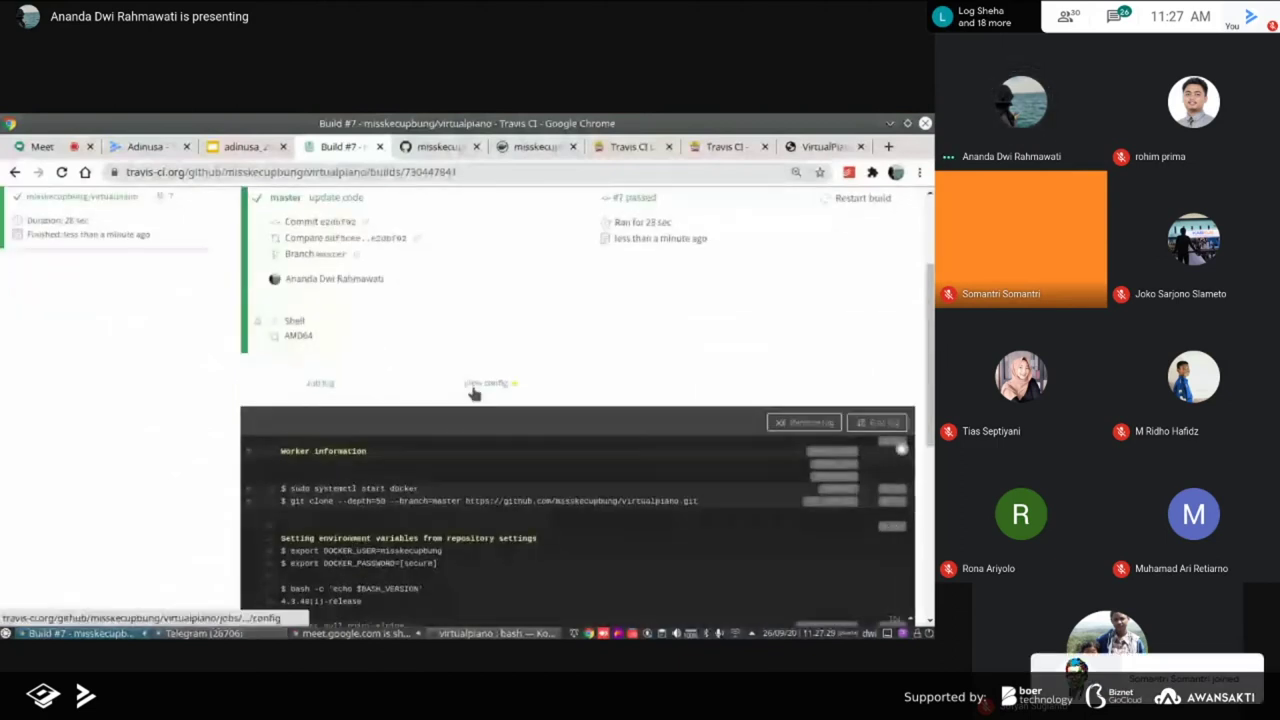
pyautogui.scroll(-1, 474, 393)
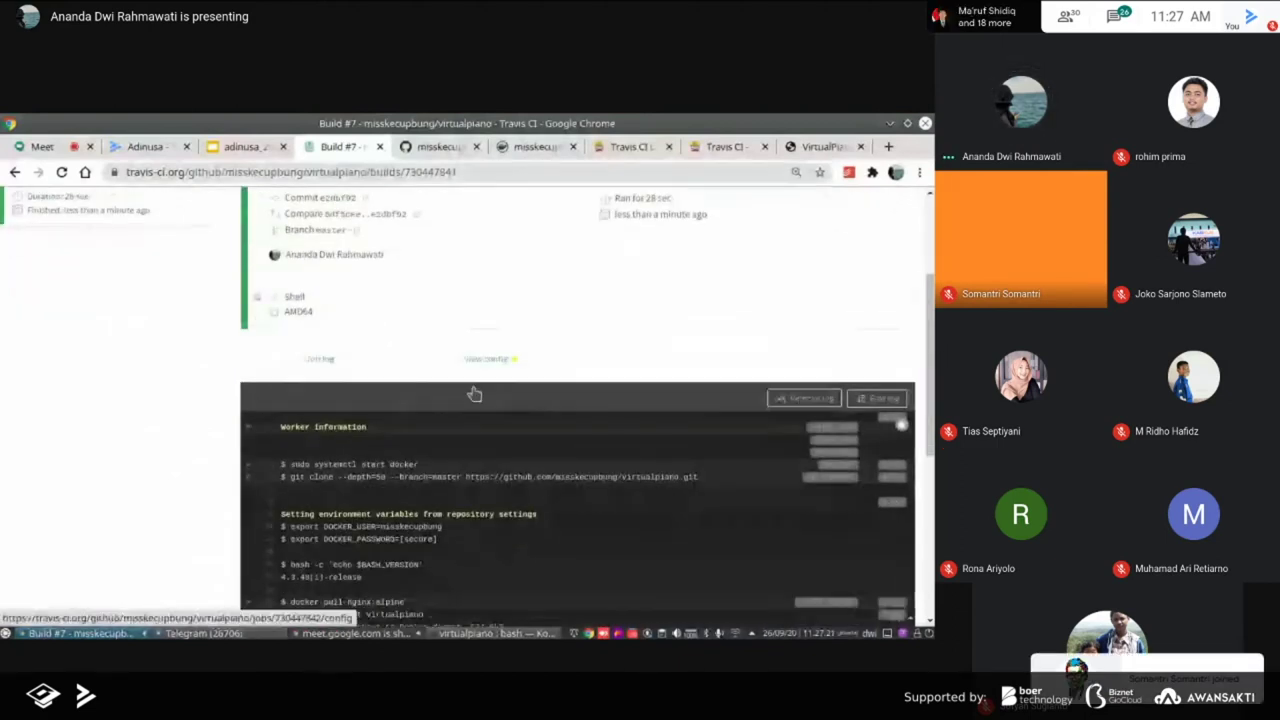
# Open the job's configuration view and examine the .travis.yml content and resulting build config
pyautogui.click(477, 360)
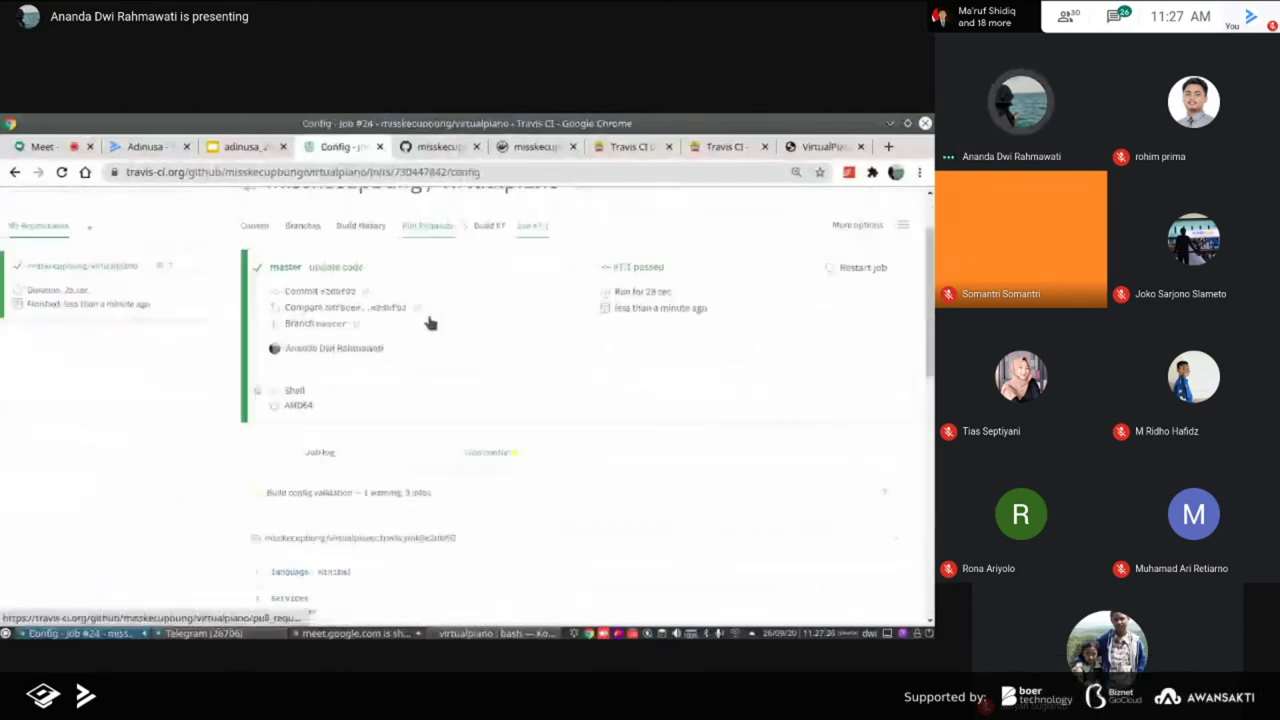
pyautogui.scroll(-10, 429, 323)
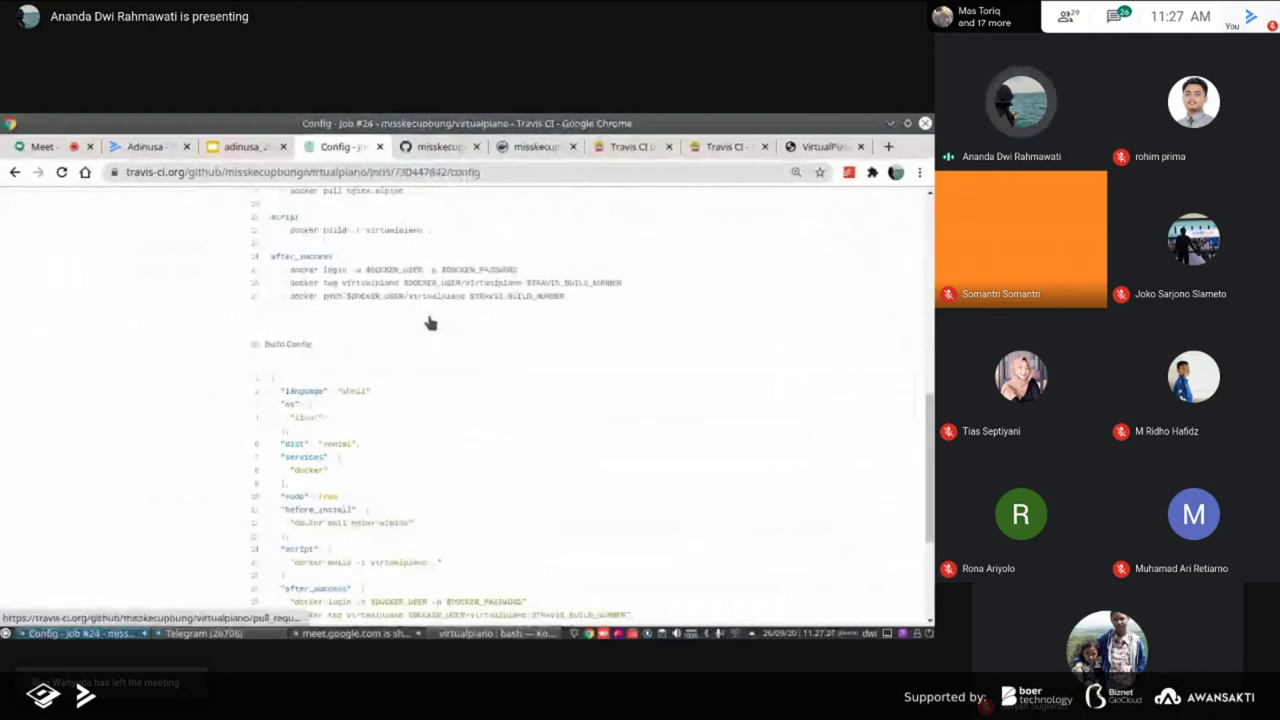
pyautogui.scroll(-2, 361, 463)
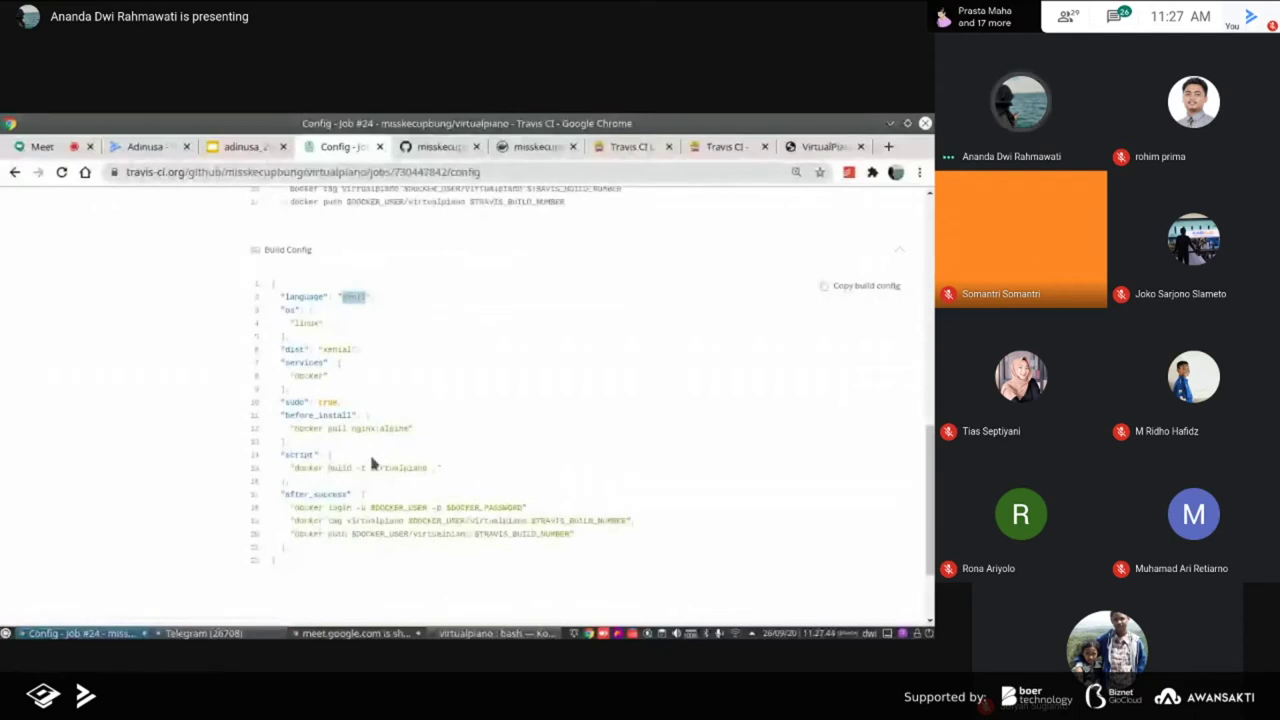
# Open the digest of tag 7 on virtualpiano's Docker Hub tags page and inspect its image layers
pyautogui.hotkey('ctrl', 'Tab')
pyautogui.hotkey('ctrl', 'Tab')
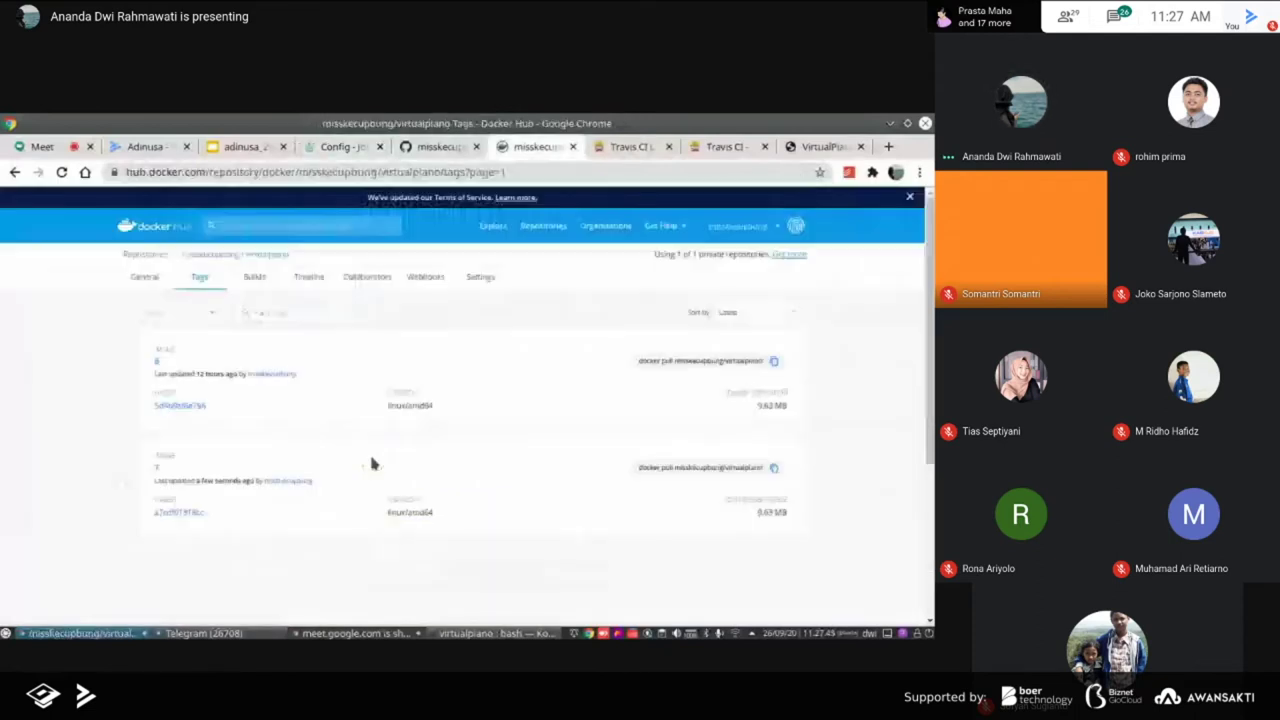
pyautogui.click(183, 513)
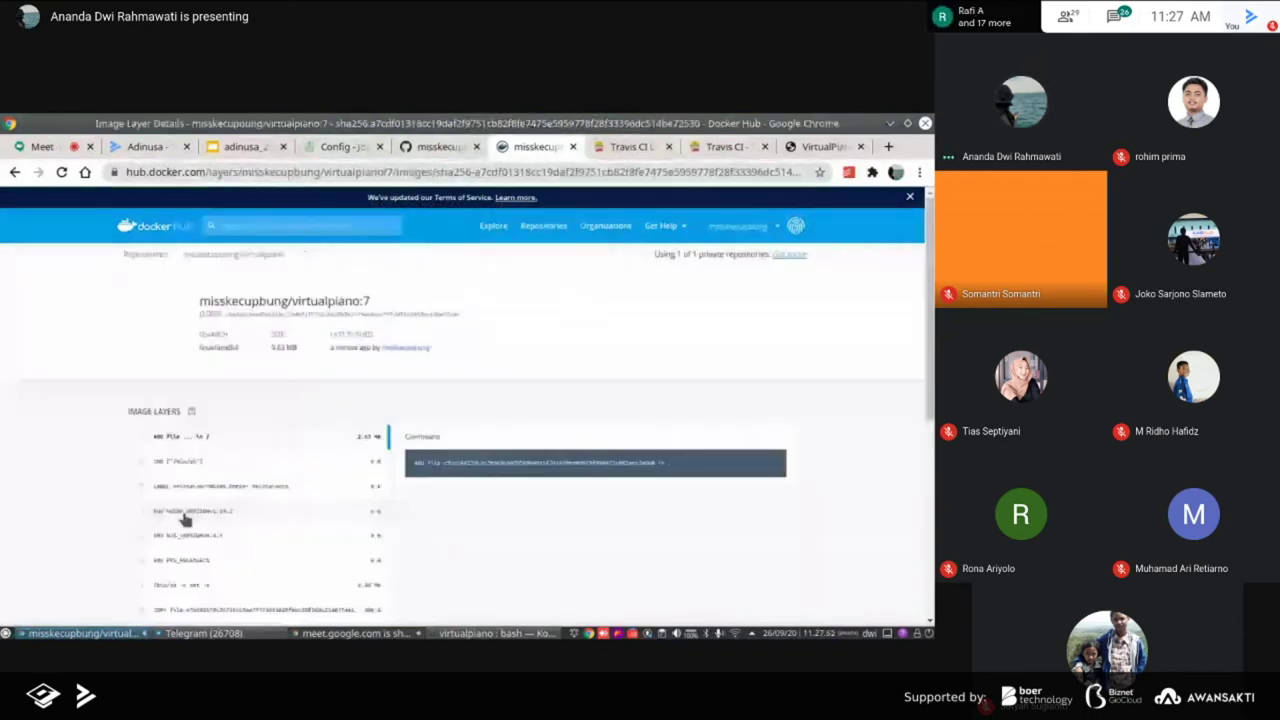
pyautogui.scroll(-3, 263, 414)
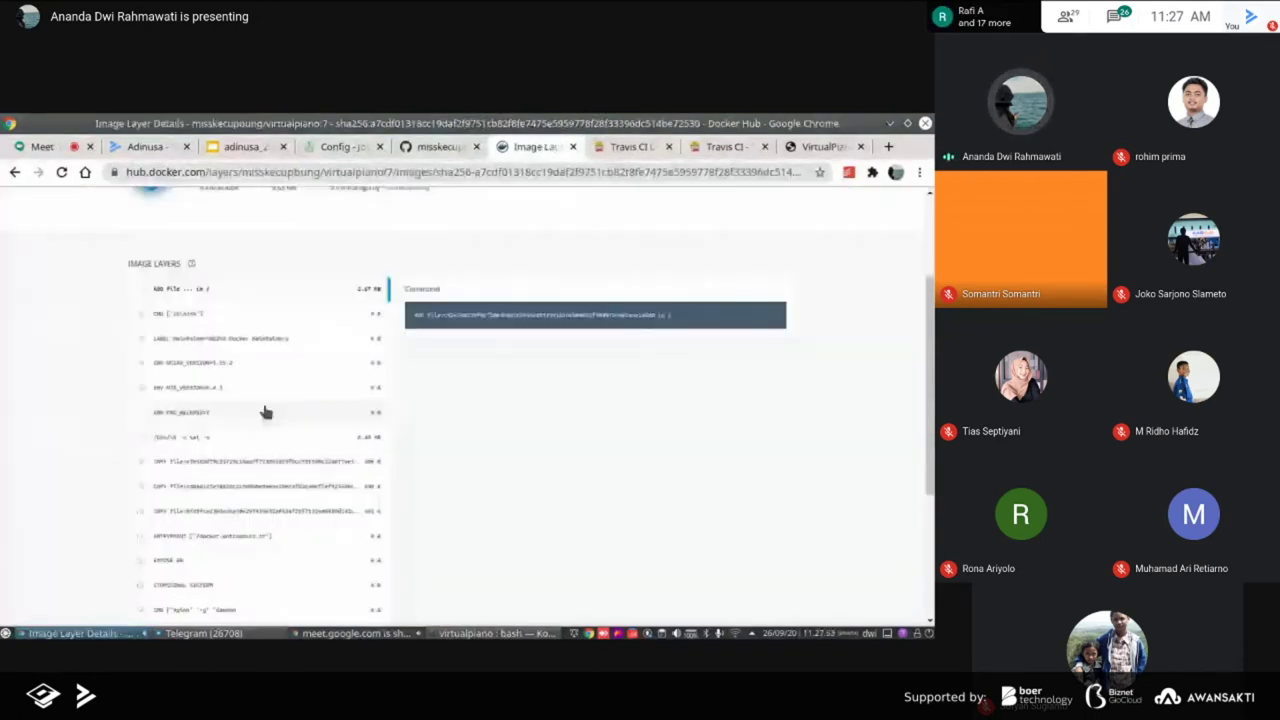
pyautogui.scroll(1, 388, 340)
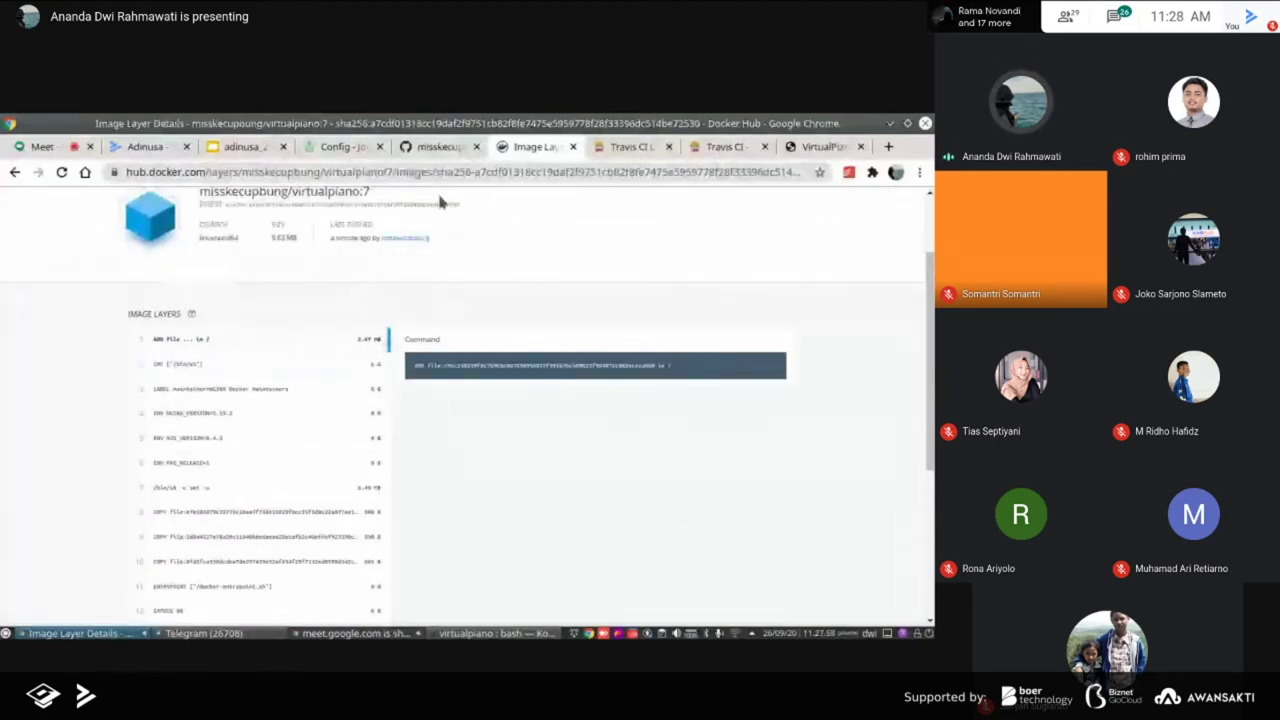
# Return to virtualpiano on Travis CI and look through its build history
pyautogui.click(413, 150)
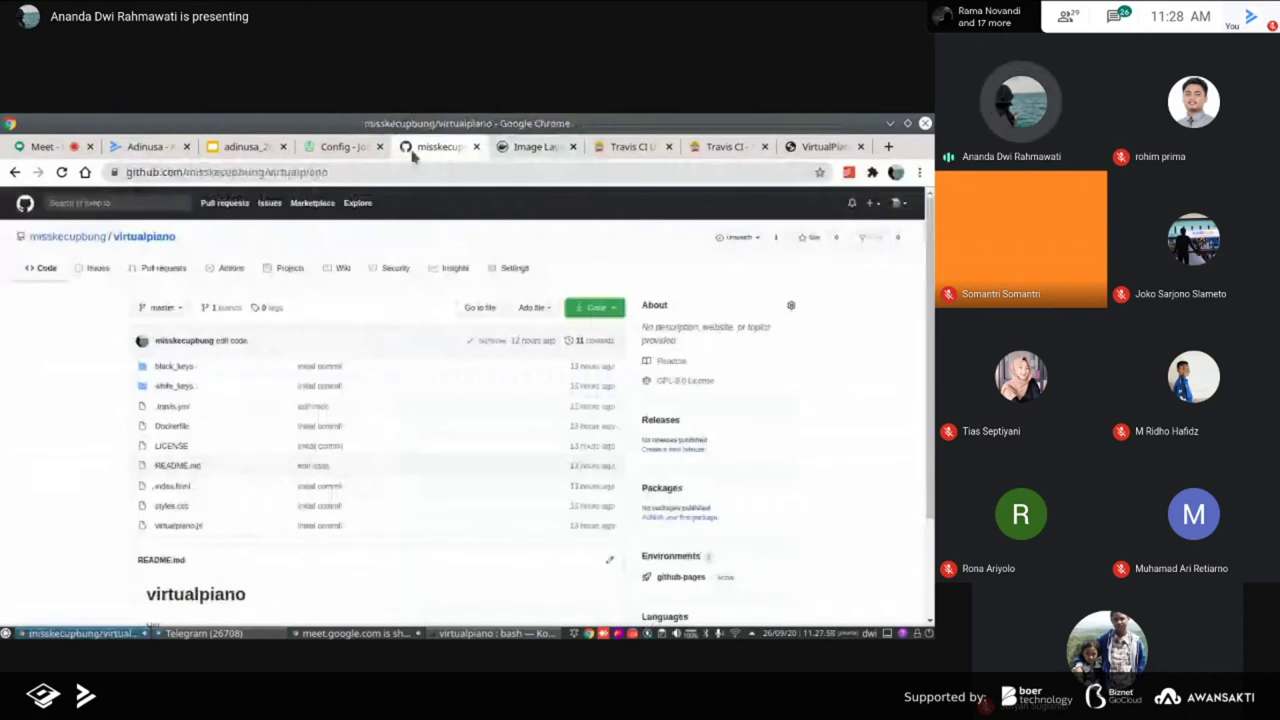
pyautogui.hotkey('ctrl', 'Tab')
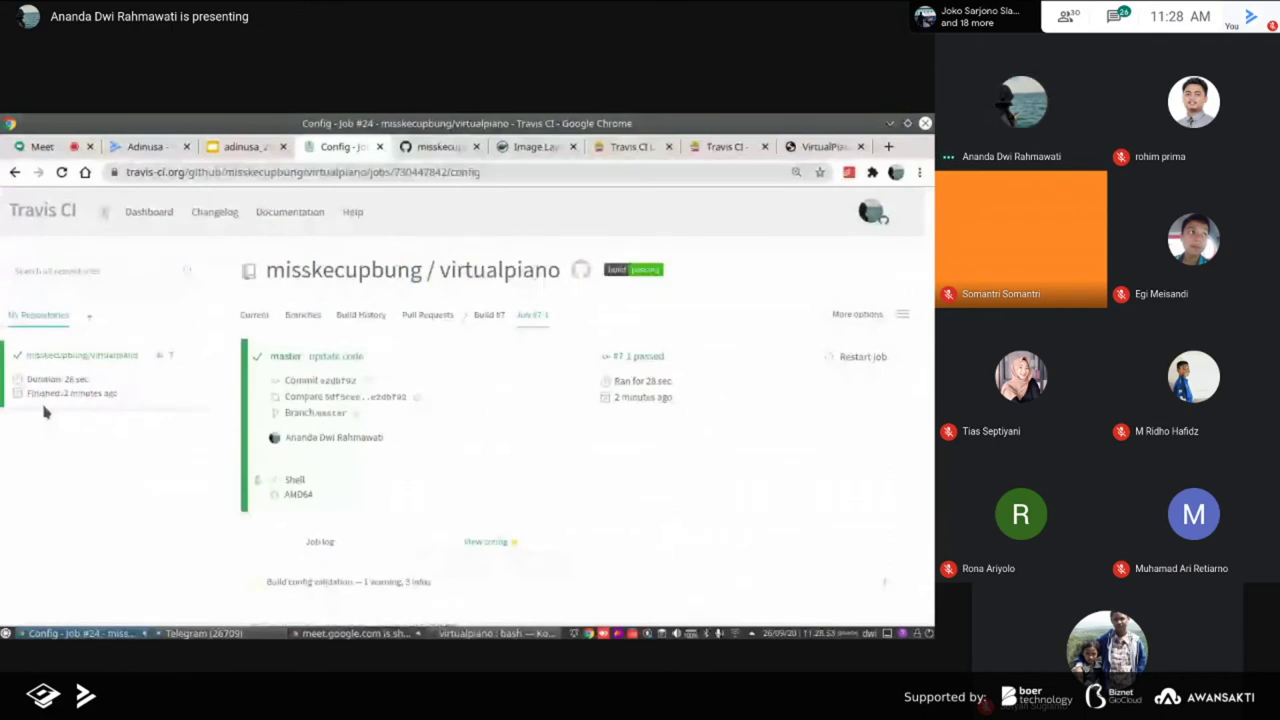
pyautogui.click(377, 321)
pyautogui.scroll(-10, 408, 400)
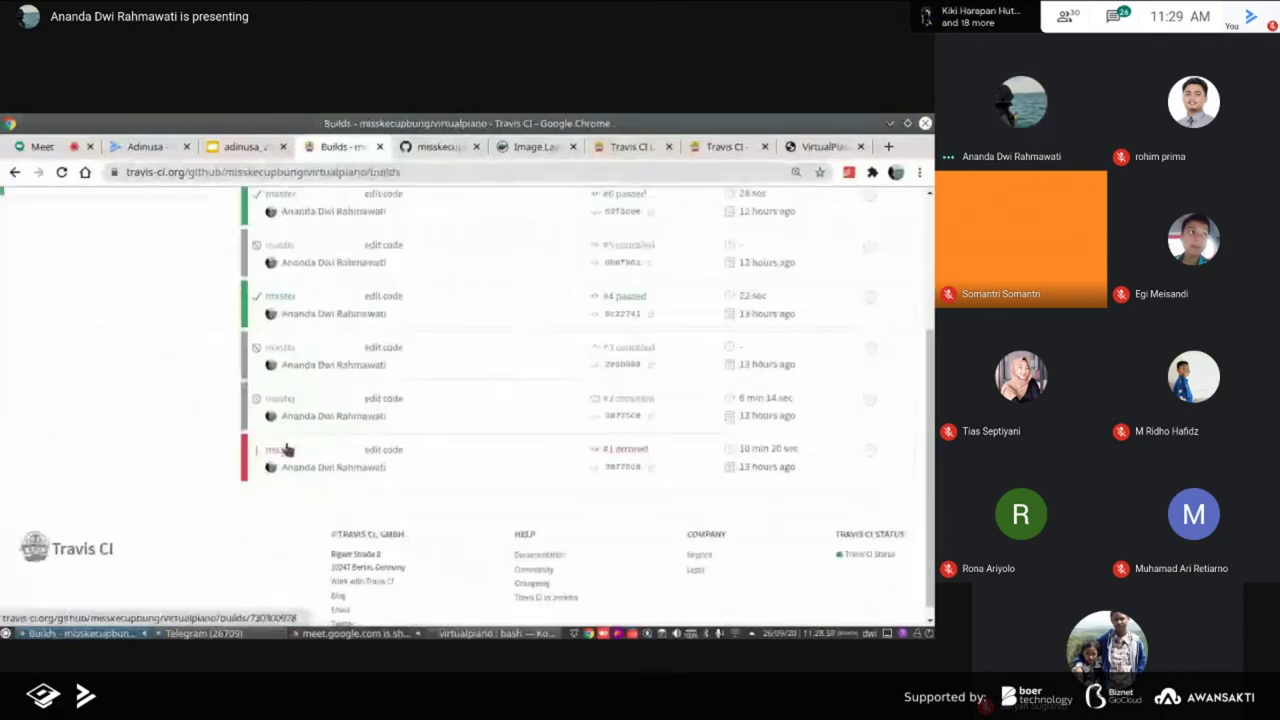
pyautogui.scroll(3, 532, 463)
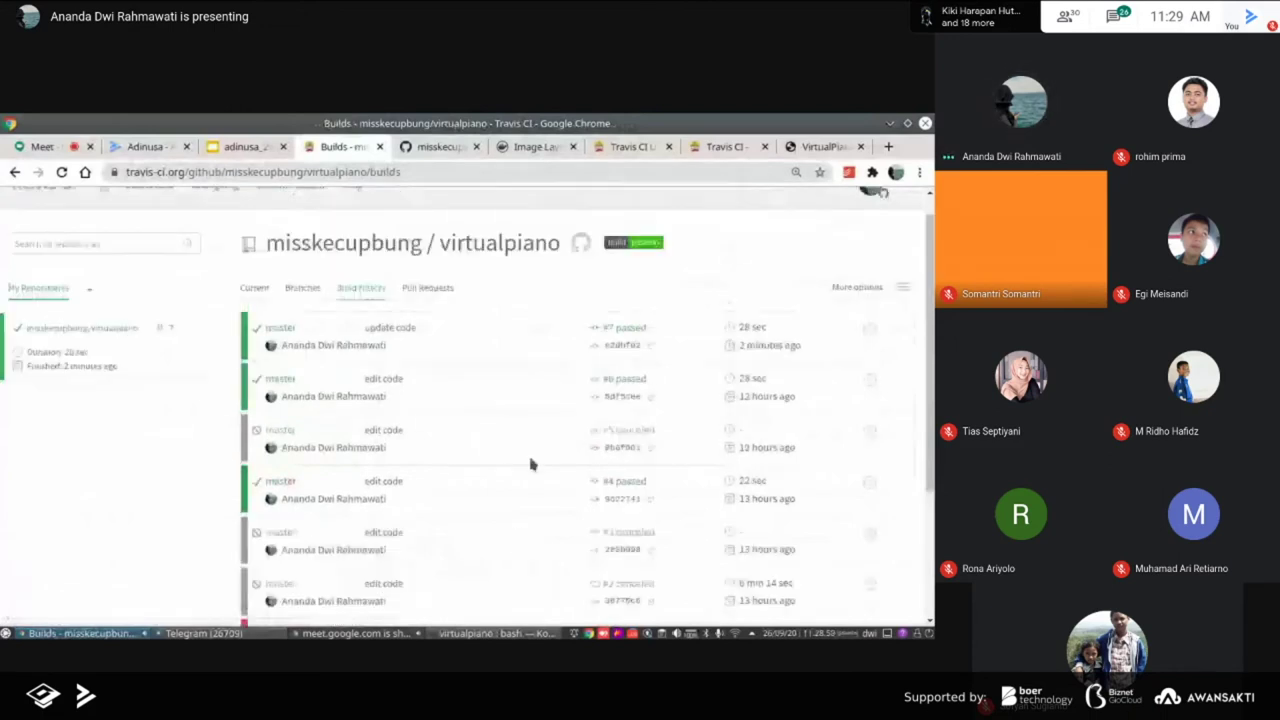
pyautogui.scroll(1, 532, 463)
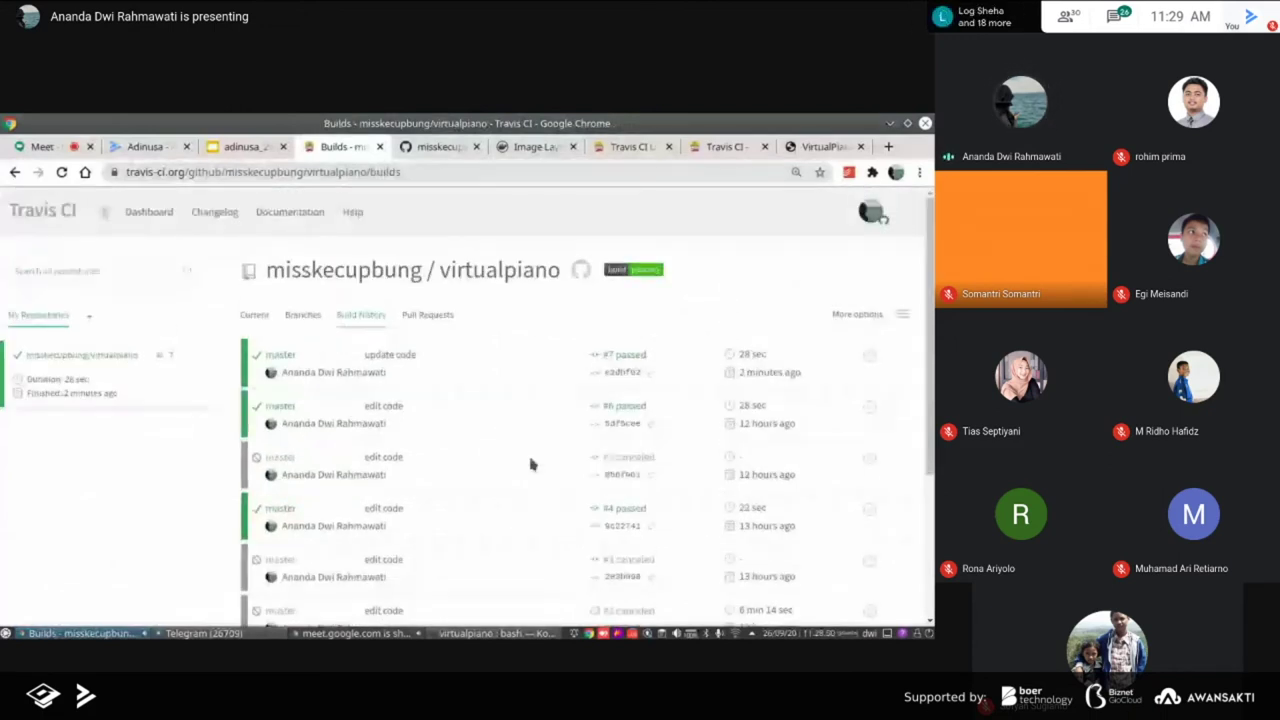
pyautogui.click(243, 151)
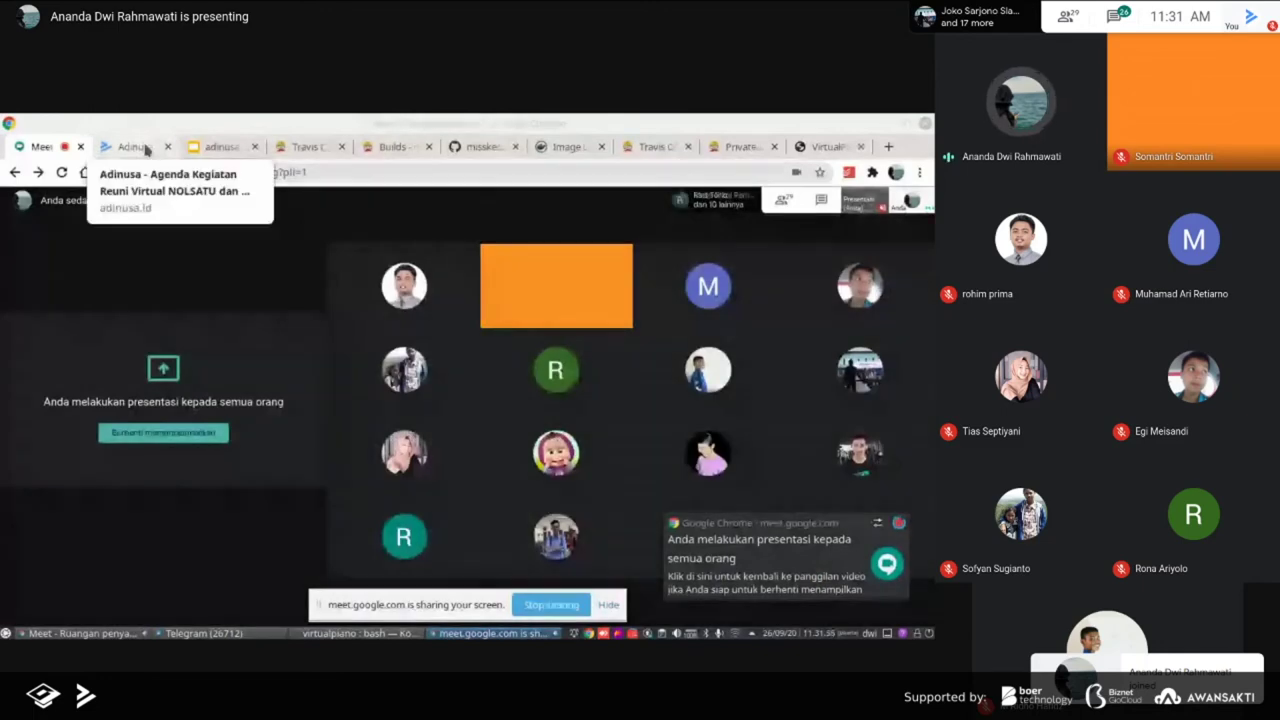
pyautogui.click(146, 149)
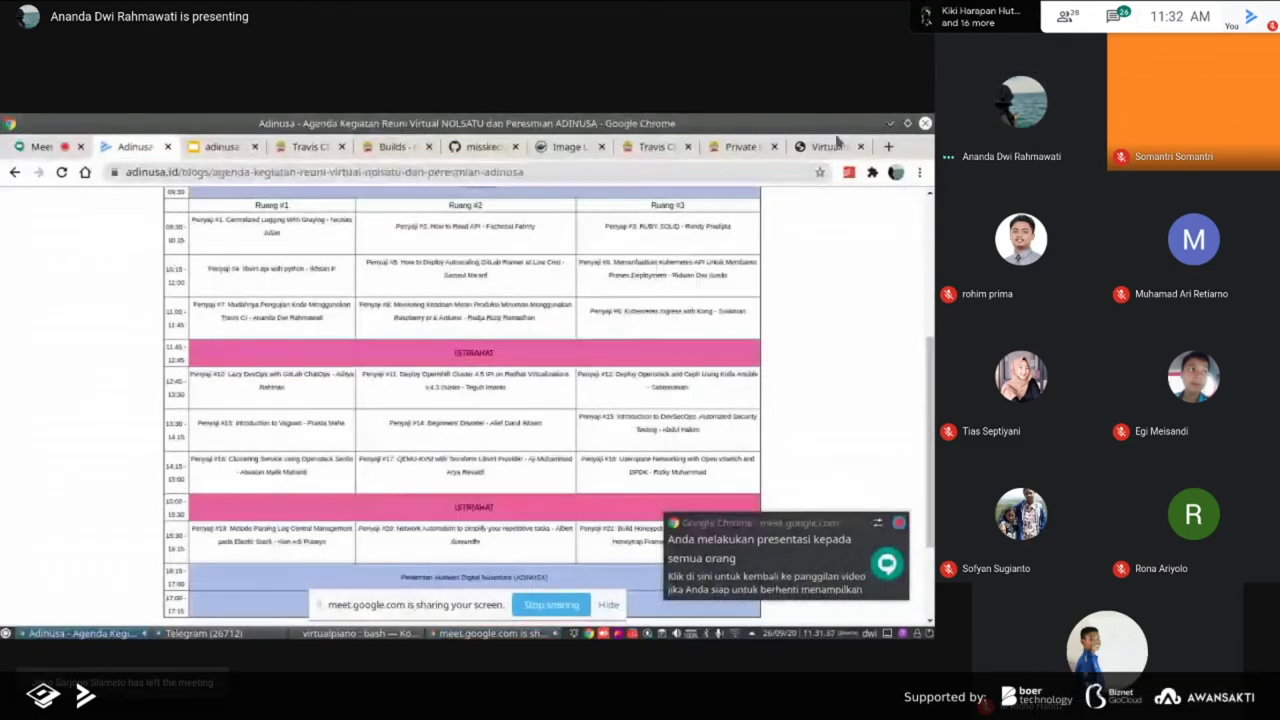
# Start a new repository on GitHub and enter virtualpiano-private as its name
pyautogui.hotkey('ctrl', '6')
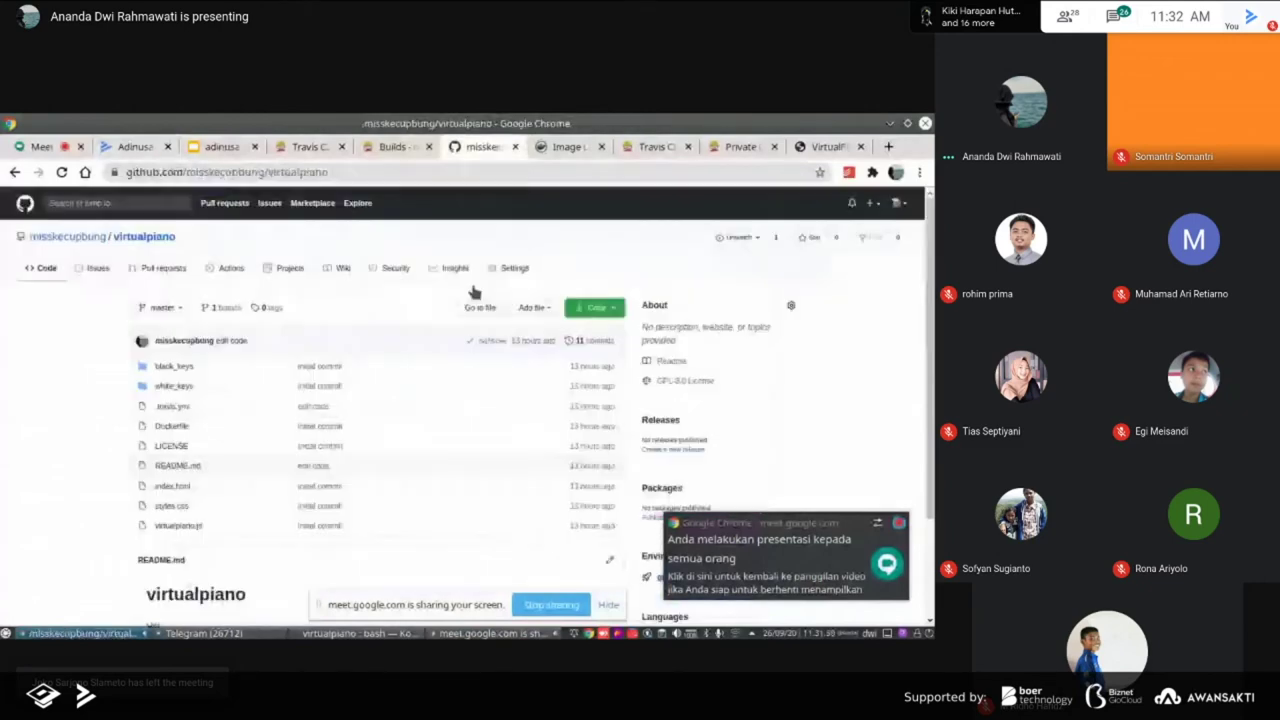
pyautogui.click(871, 203)
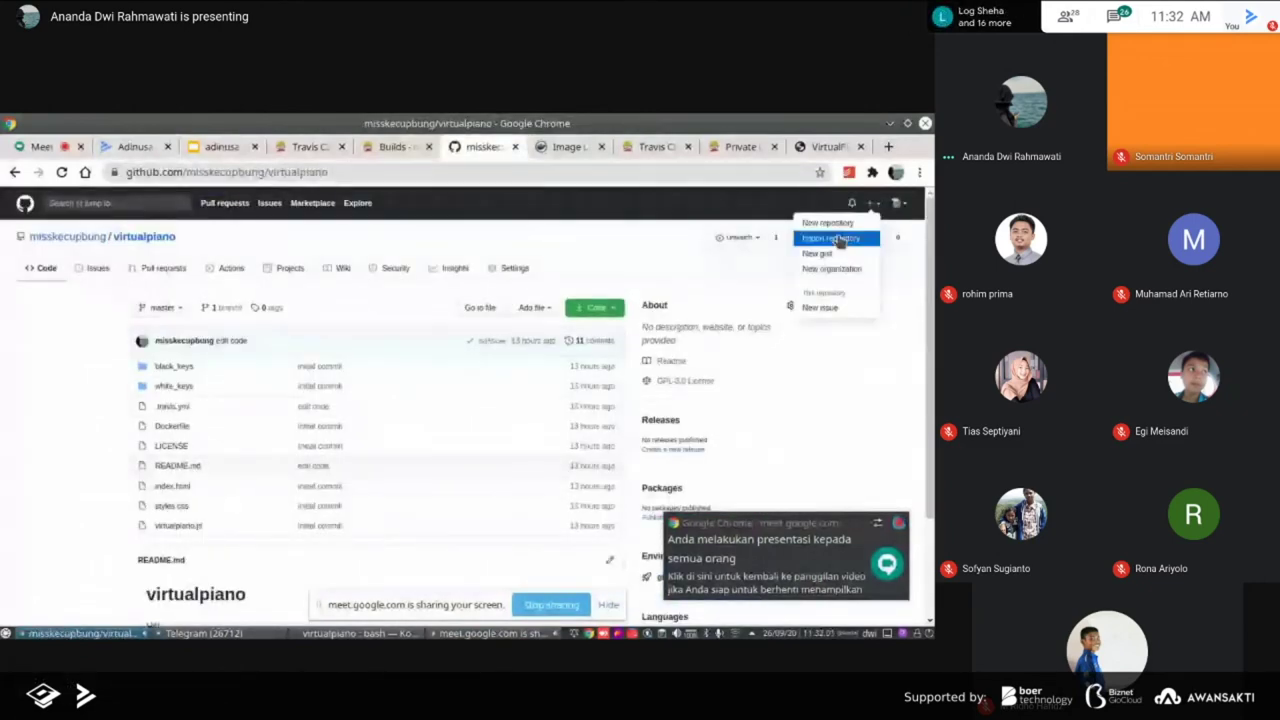
pyautogui.click(828, 222)
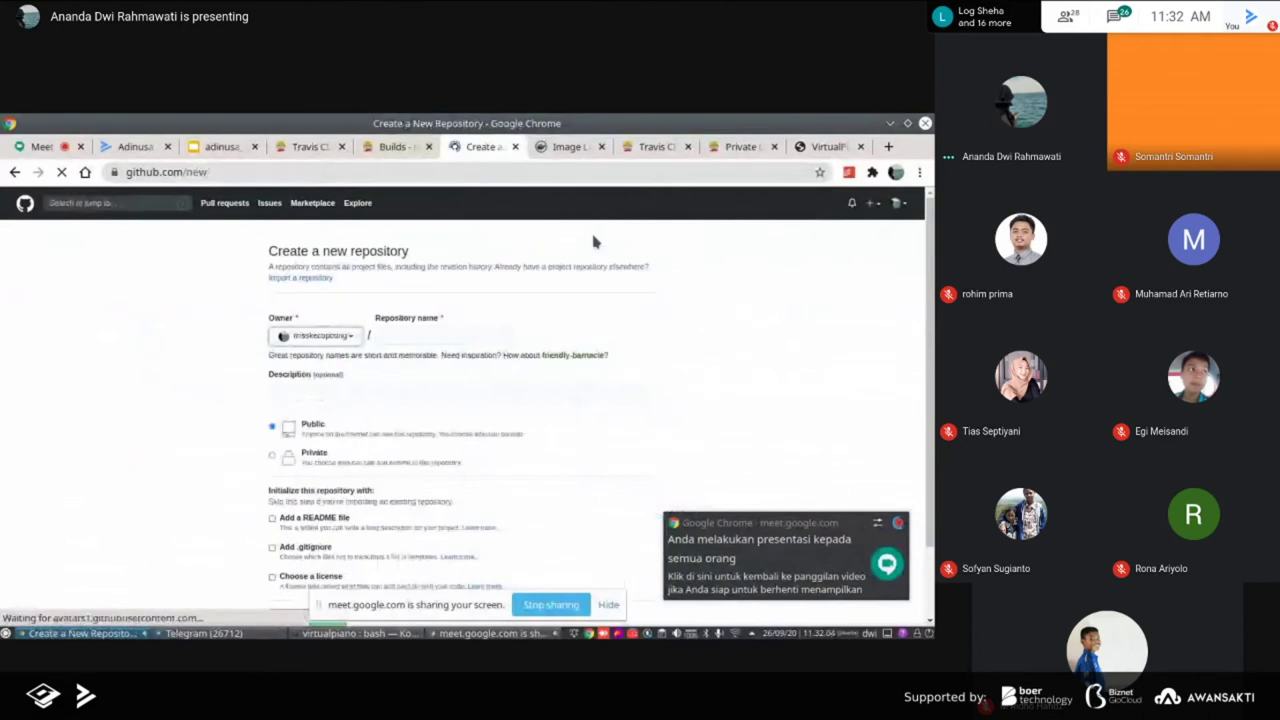
pyautogui.write('virtual')
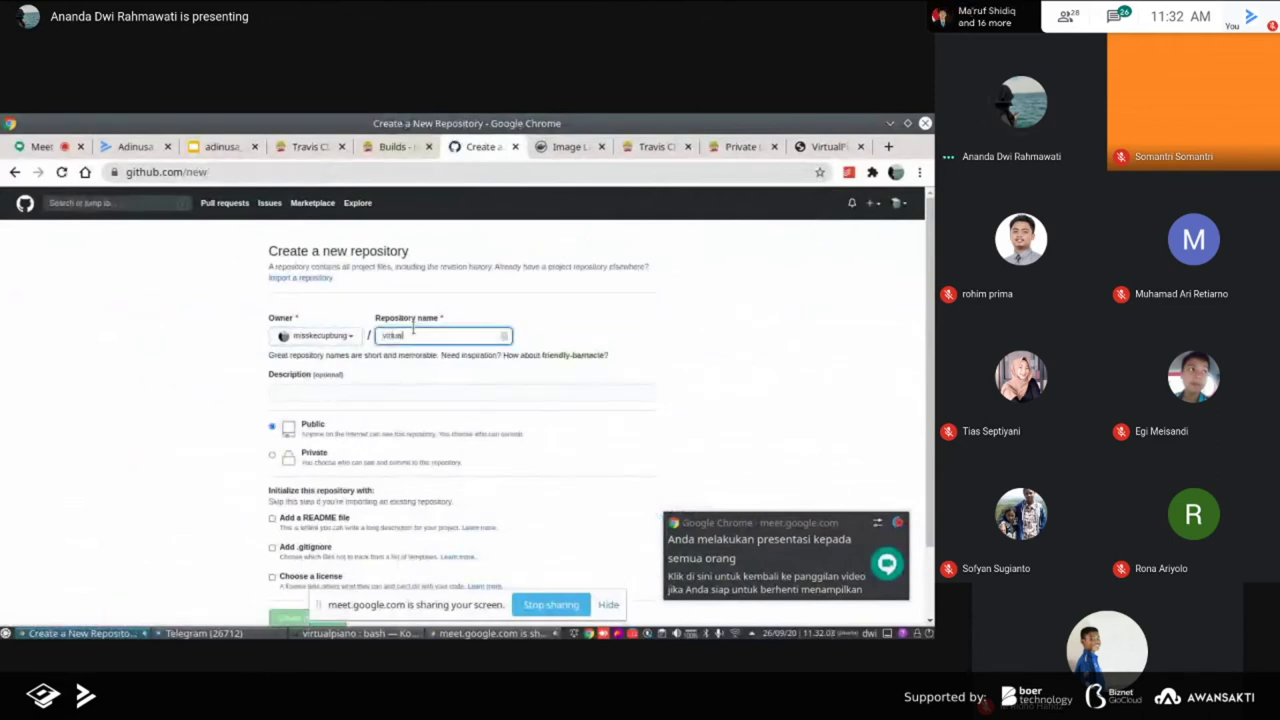
pyautogui.write('piano-private')
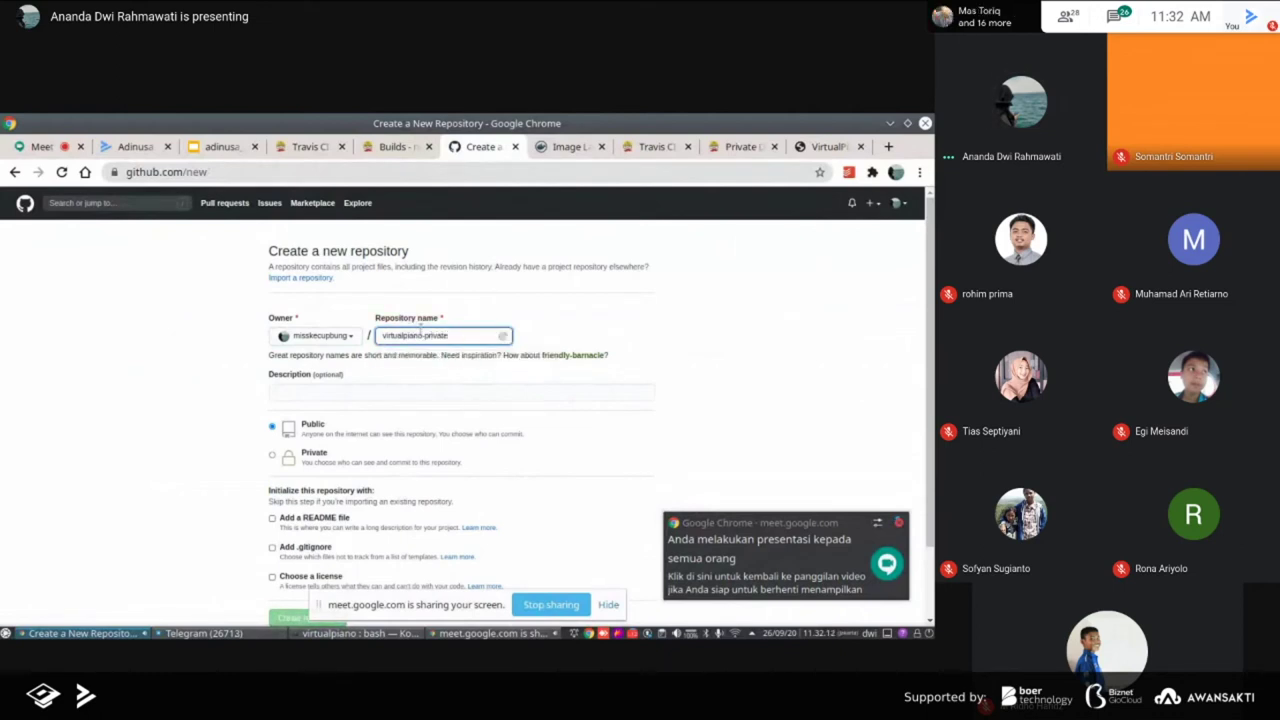
# Set the new virtualpiano-private repository's visibility to Private and create it
pyautogui.scroll(-2, 230, 447)
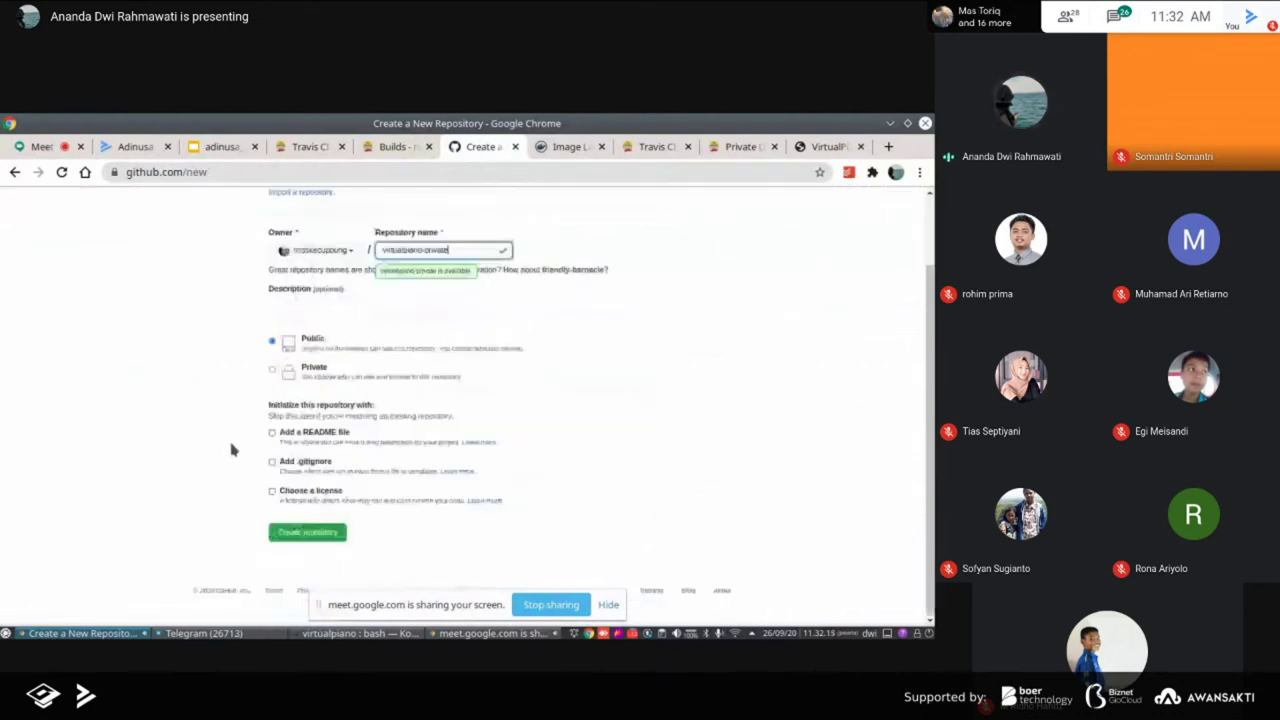
pyautogui.click(288, 372)
pyautogui.scroll(1, 222, 436)
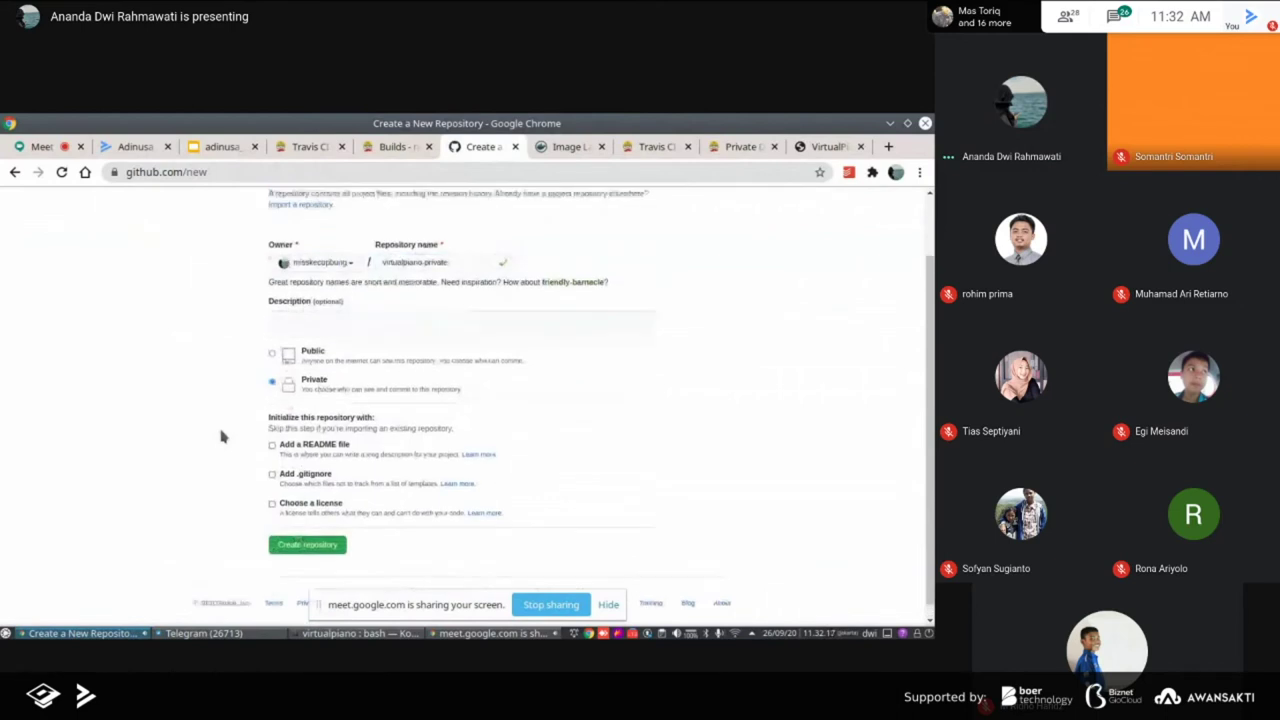
pyautogui.scroll(-1, 330, 360)
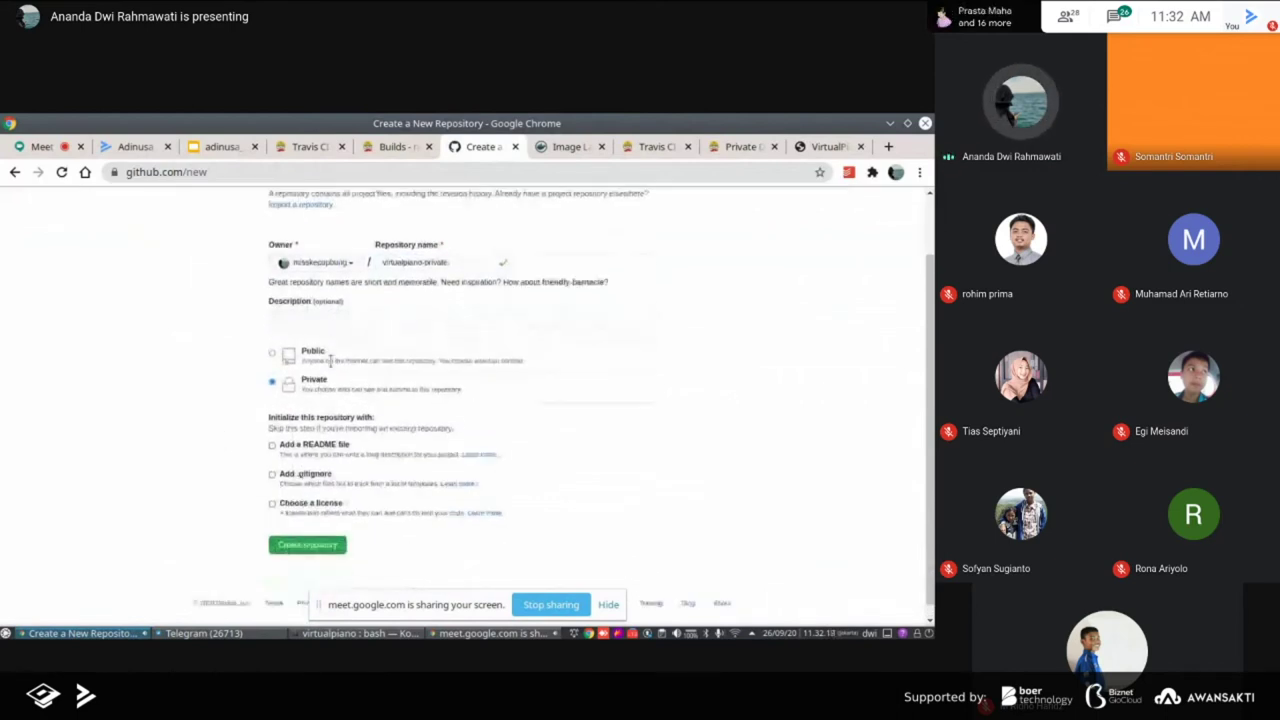
pyautogui.click(307, 530)
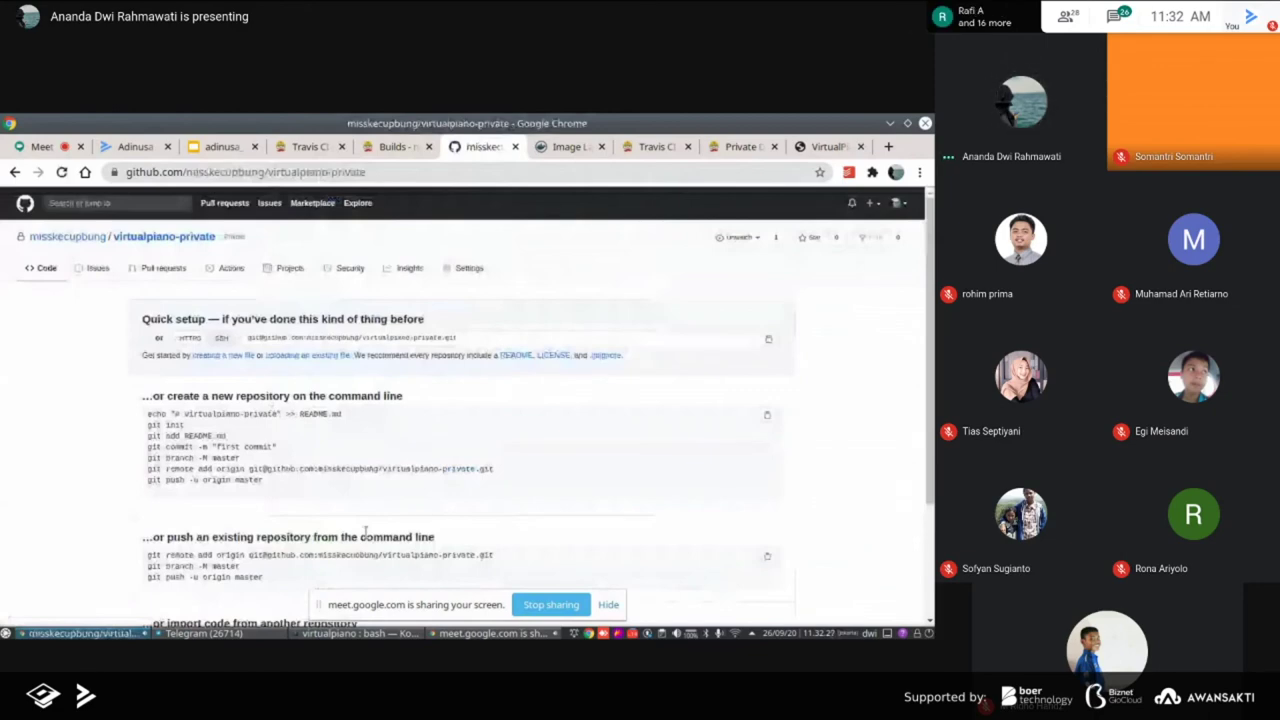
# Switch to the Konsole terminal and go up from the virtualpiano folder to its parent directory with cd ..
pyautogui.hotkey('alt', 'Tab')
pyautogui.write('cd ..')
pyautogui.press('Return')
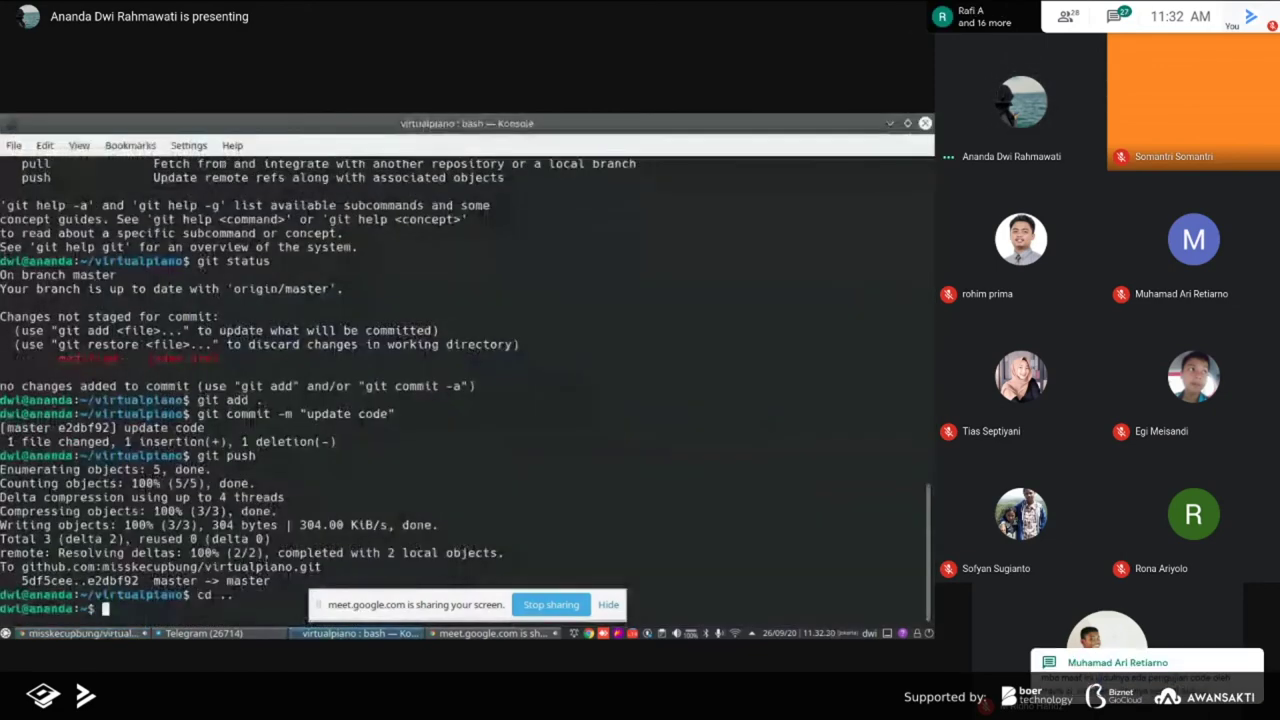
# Switch to Google Meet in Chrome, read the participants' chat questions, and glance at the Travis CI for Private Projects documentation
pyautogui.hotkey('alt', 'Tab')
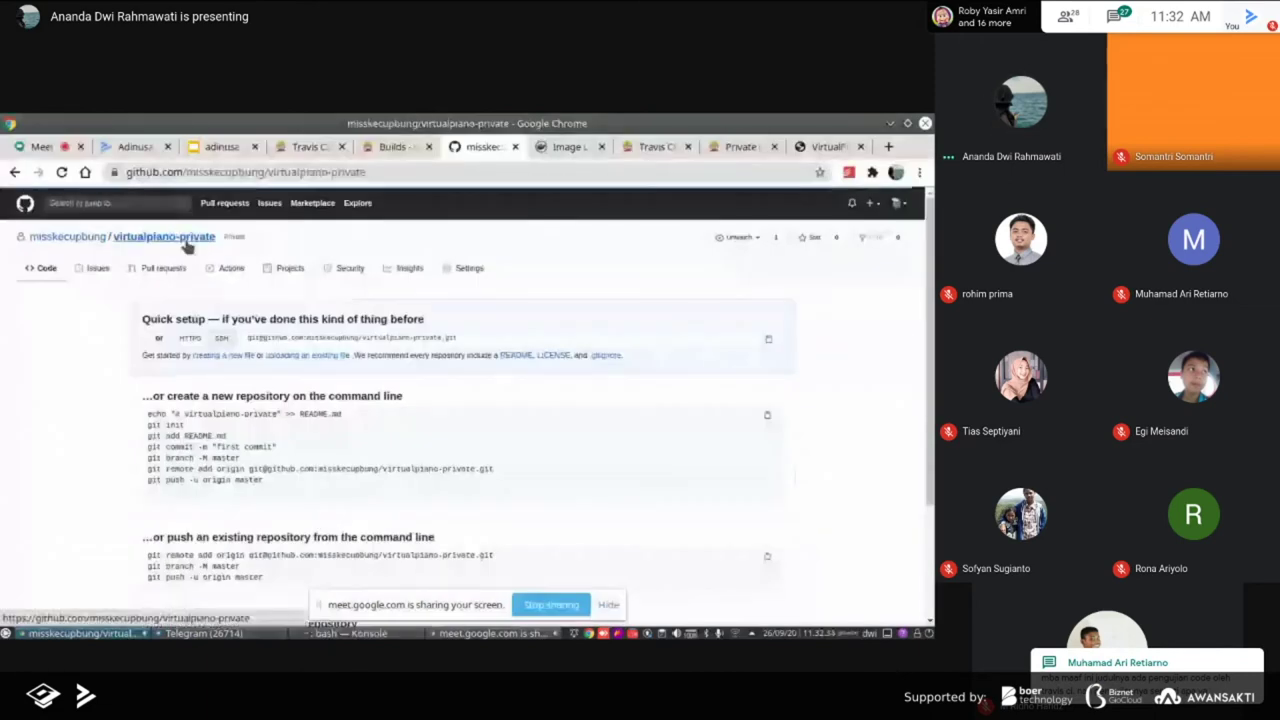
pyautogui.click(63, 147)
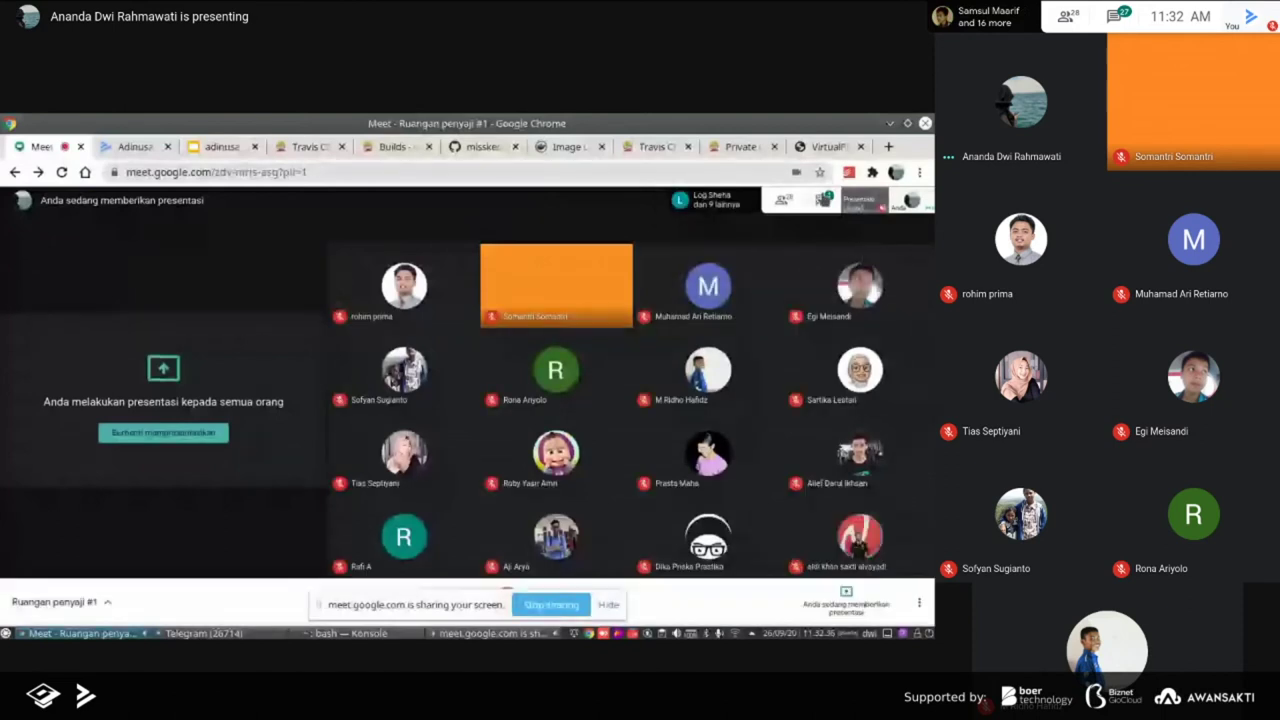
pyautogui.click(823, 199)
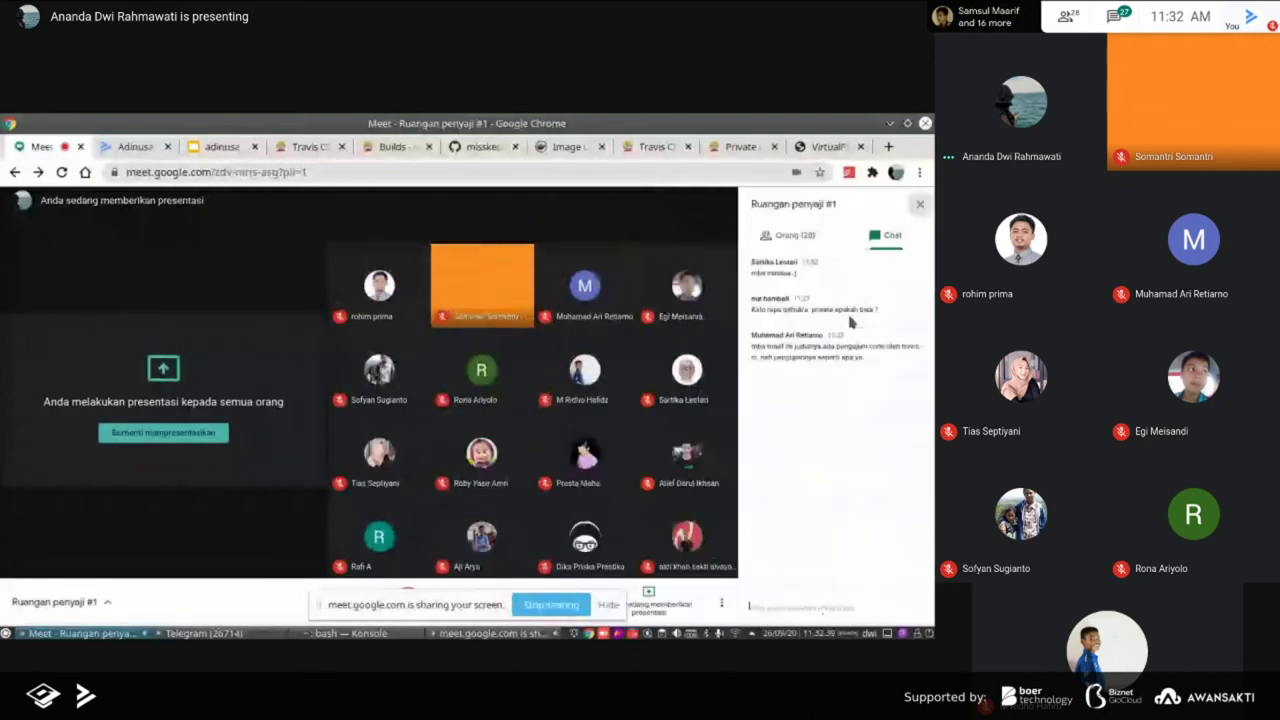
pyautogui.click(919, 207)
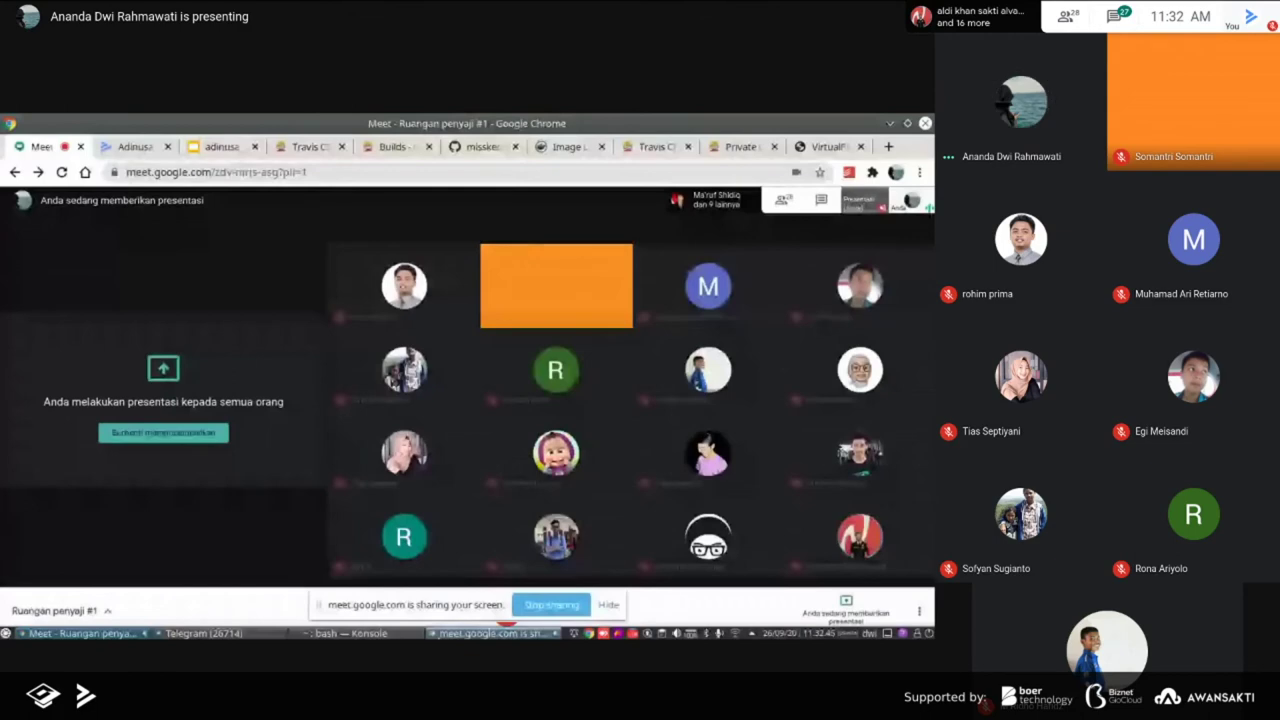
pyautogui.hotkey('alt', 'Tab')
pyautogui.hotkey('alt', 'Tab')
pyautogui.click(305, 147)
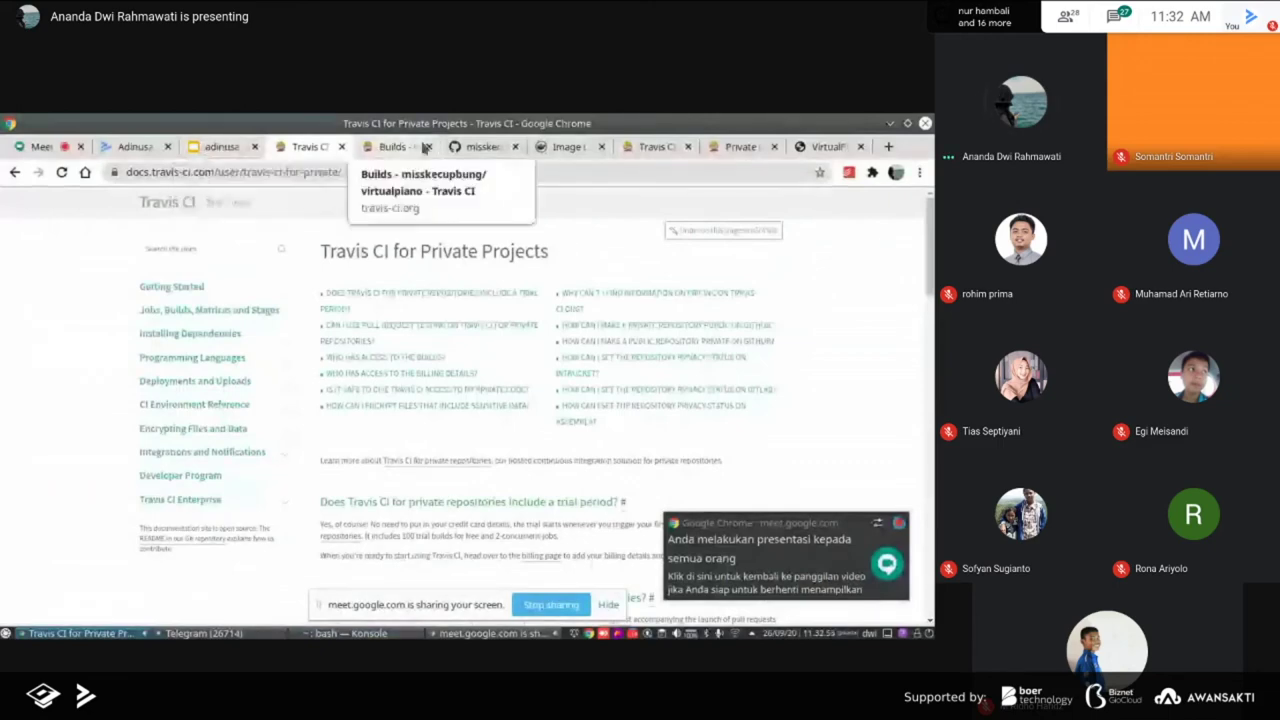
pyautogui.click(24, 148)
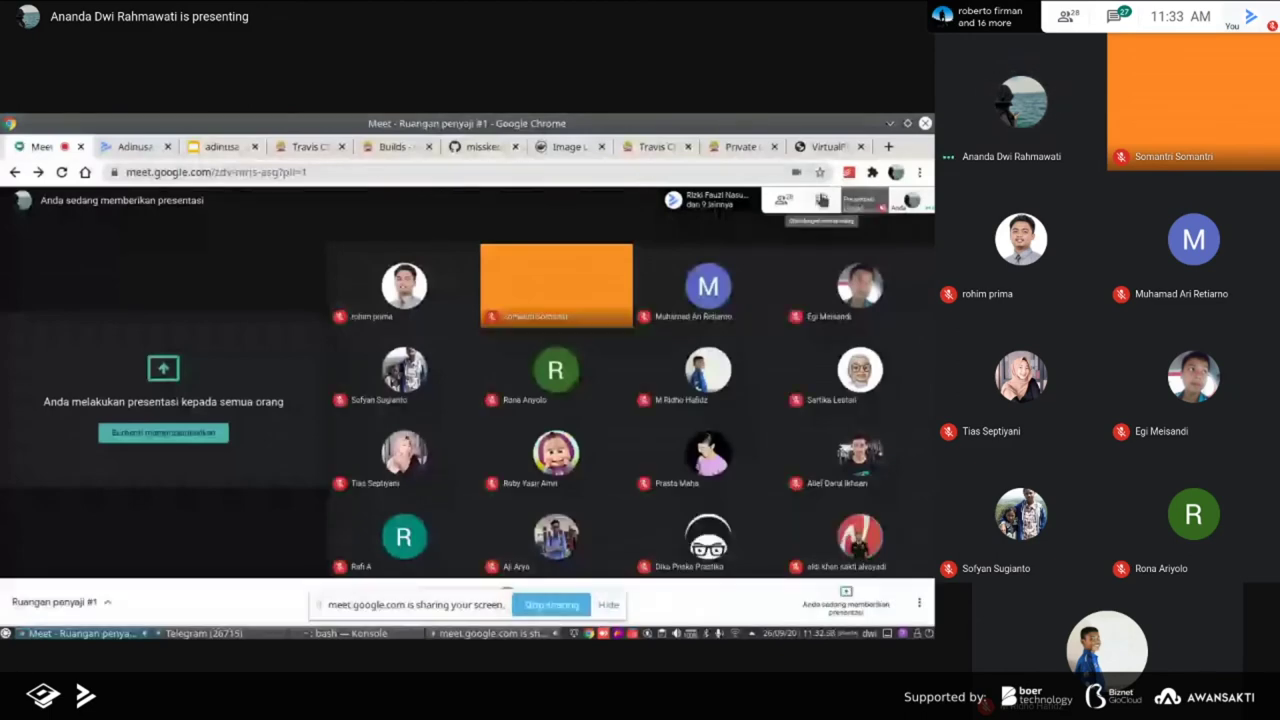
# Copy the SSH address of virtualpiano-private from its GitHub page and clone the repository with git clone in the Konsole terminal
pyautogui.click(483, 146)
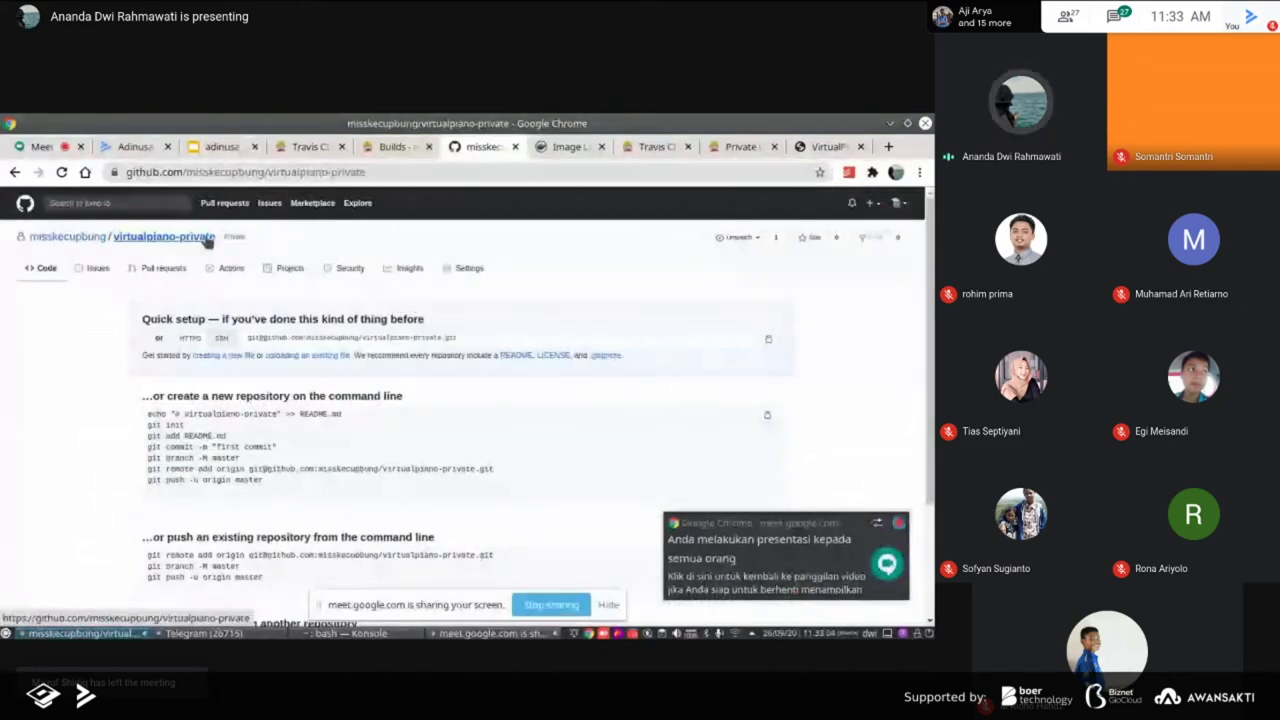
pyautogui.click(238, 338)
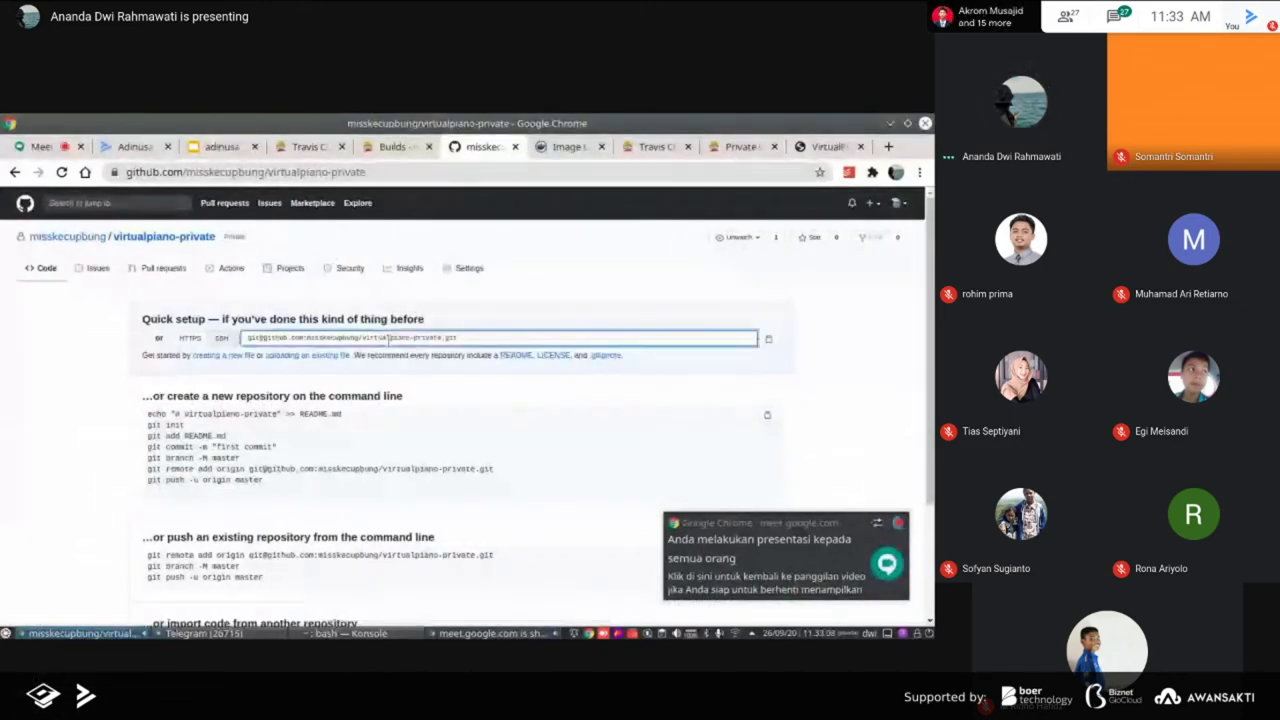
pyautogui.moveTo(246, 338); pyautogui.dragTo(386, 364)
pyautogui.hotkey('ctrl', 'c')
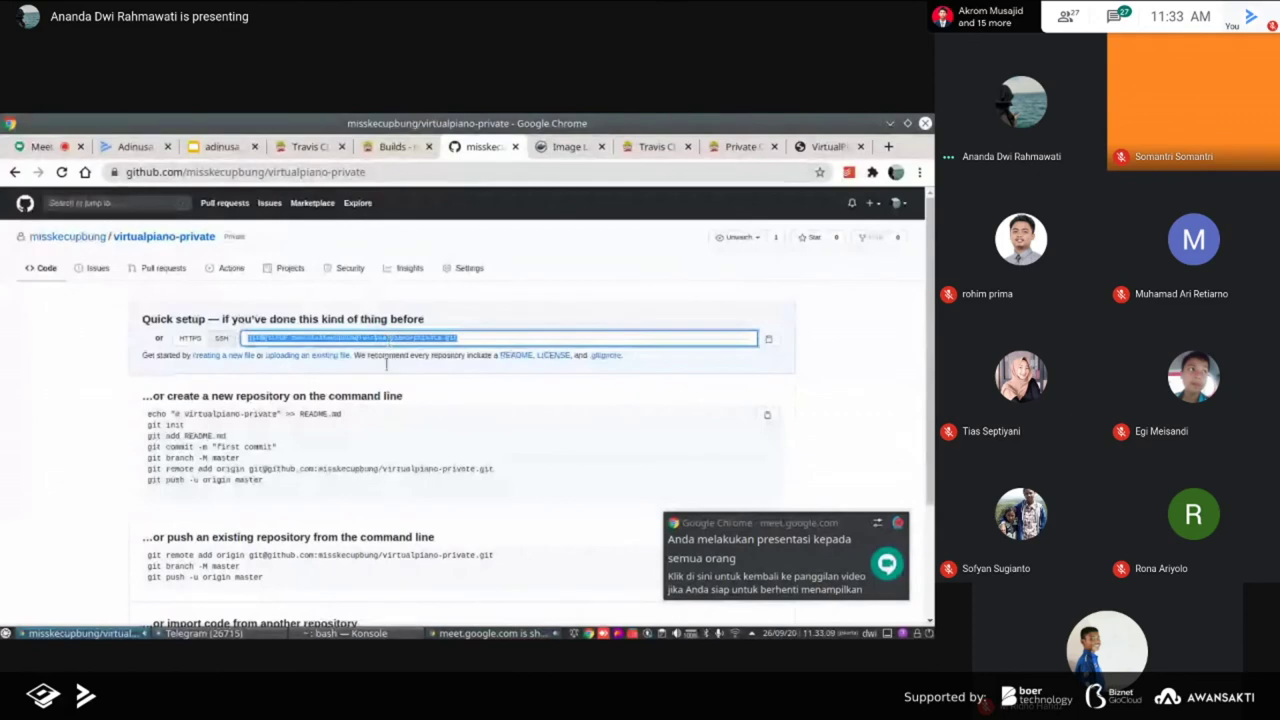
pyautogui.hotkey('alt', 'Tab')
pyautogui.write('git clone')
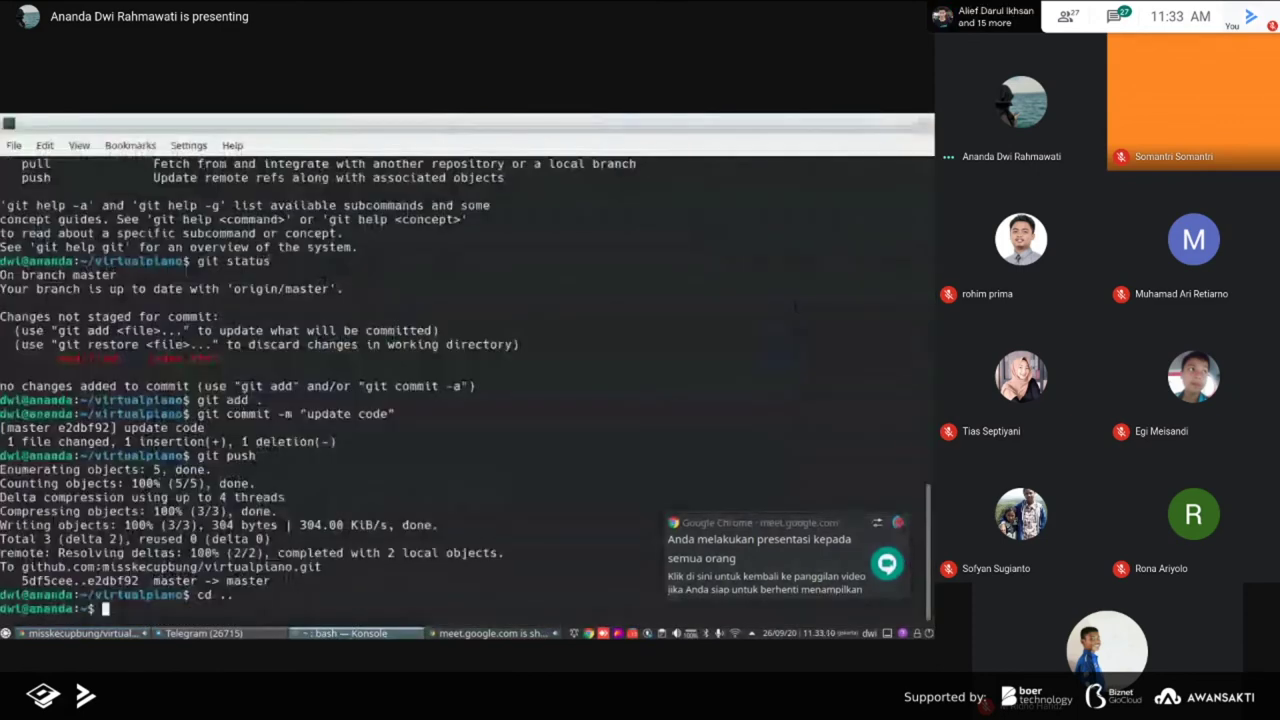
pyautogui.hotkey('ctrl', 'shift', 'v')
pyautogui.press('Return')
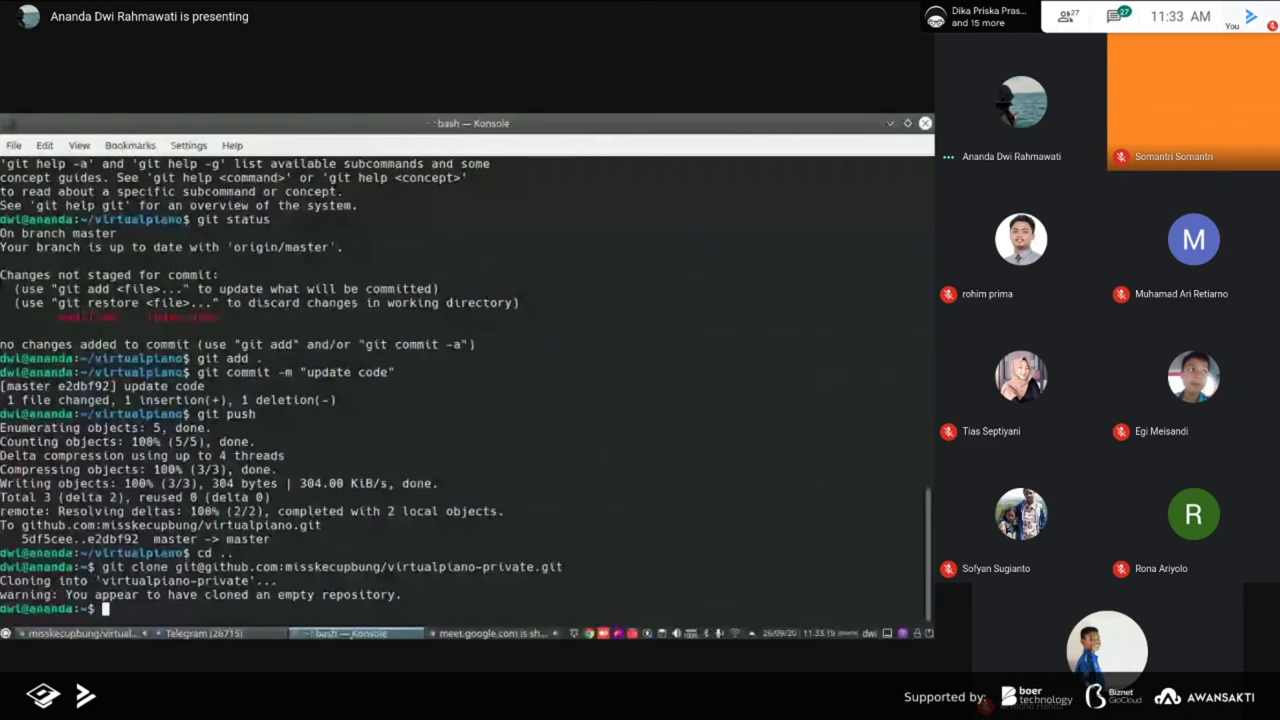
# Try to copy the contents of virtualpiano into virtualpiano-private using cp without options
pyautogui.write('cd')
pyautogui.hotkey('ctrl', 'c')
pyautogui.write('cp virtualpiano/')
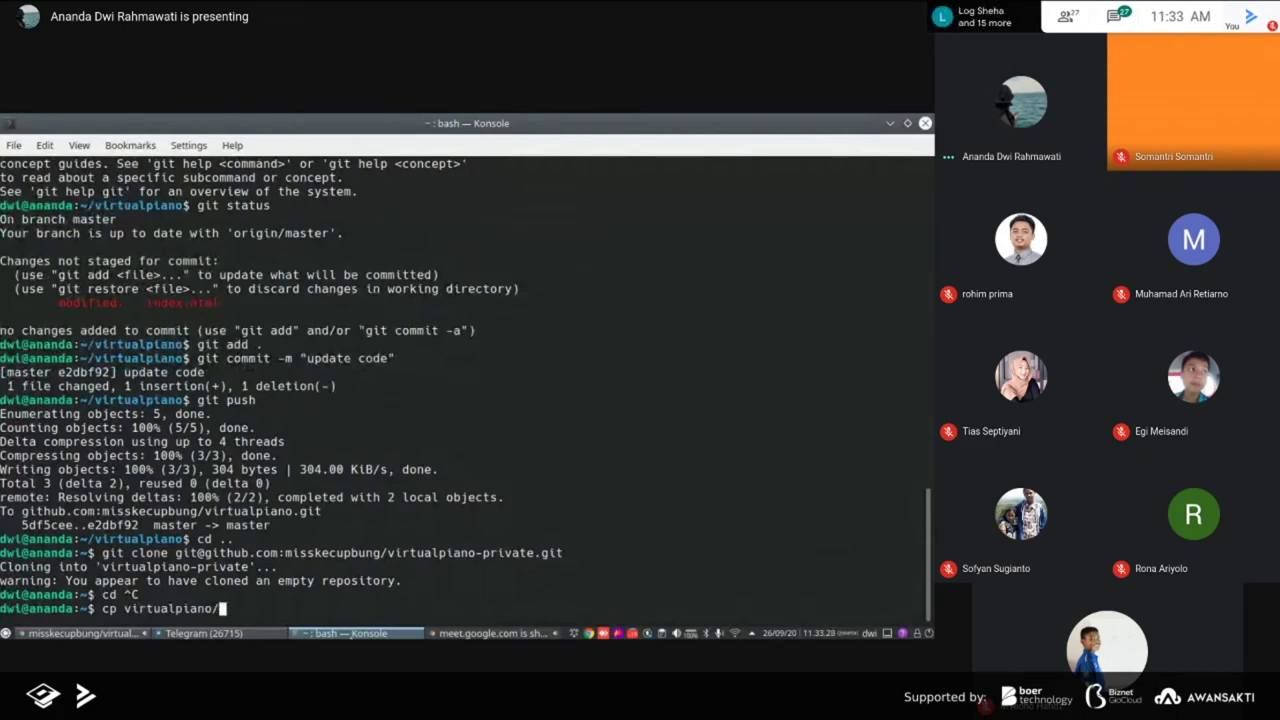
pyautogui.write('* virtualpiano-private/')
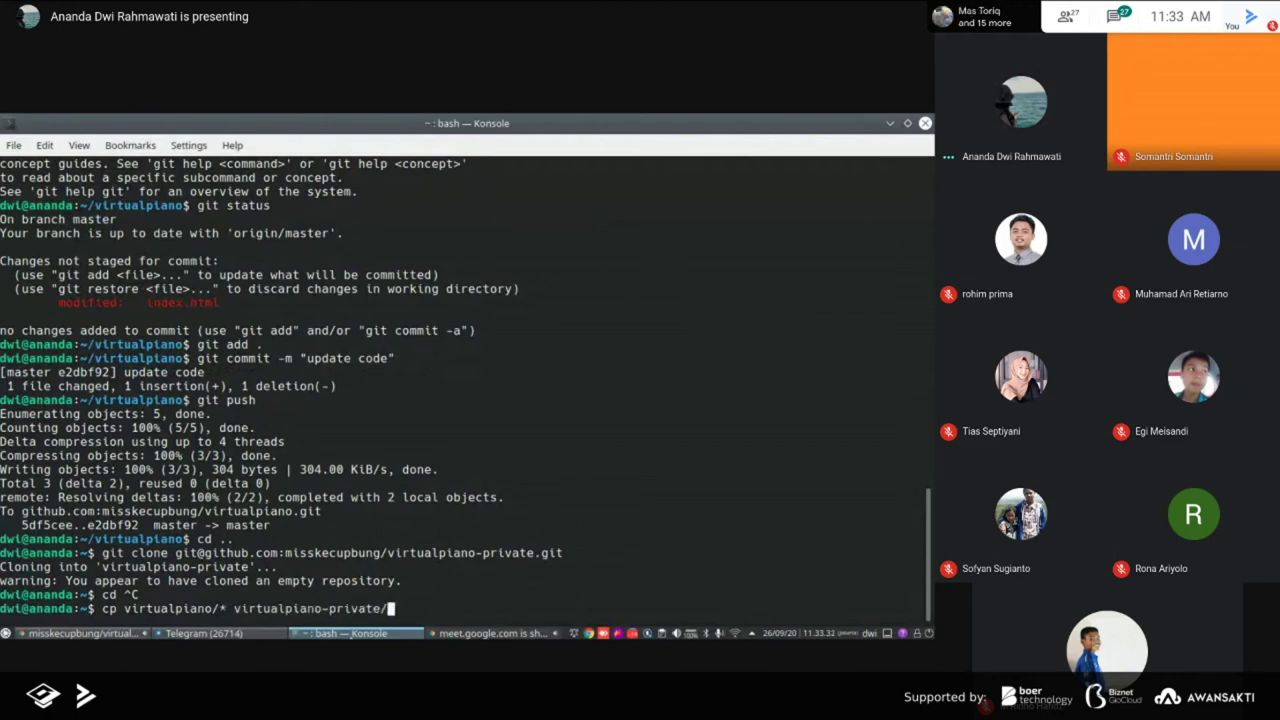
pyautogui.press('Return')
# Rerun the copy of virtualpiano/* into virtualpiano-private/ recursively with the -r option, and enter the virtualpiano-private folder
pyautogui.press('Up')
pyautogui.press('Home')
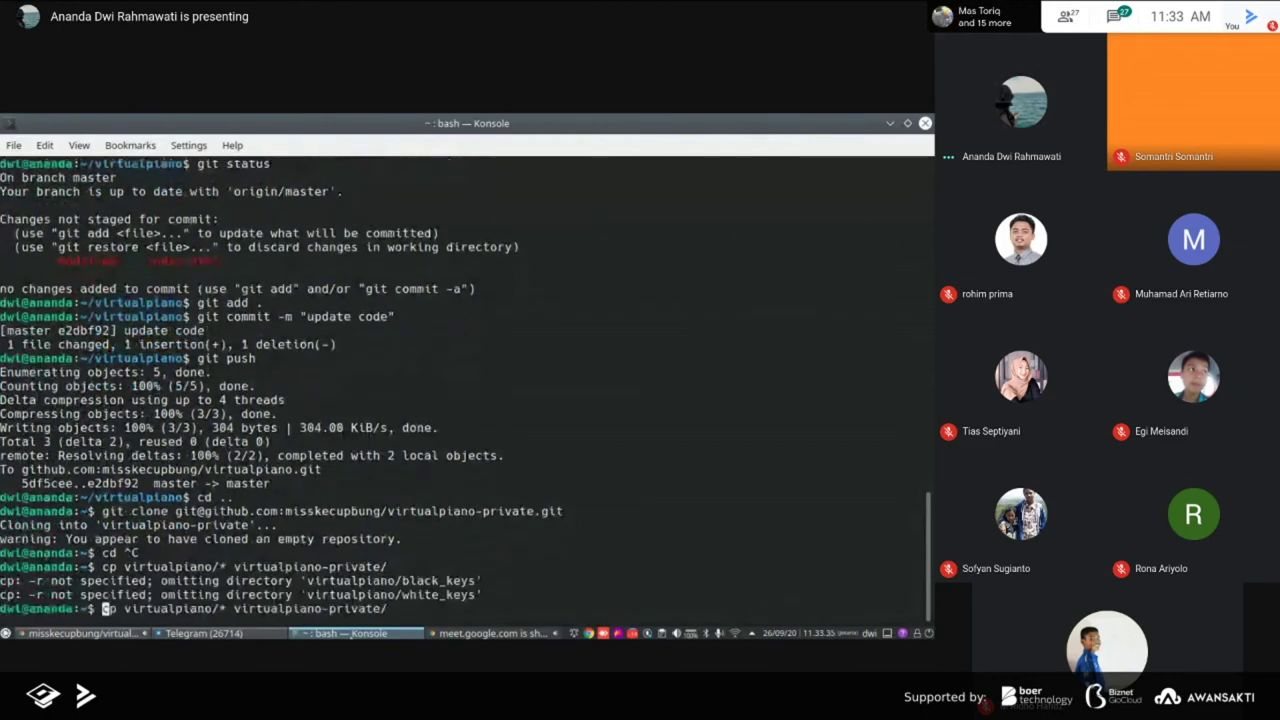
pyautogui.press('Right')
pyautogui.press('Right')
pyautogui.press('Right')
pyautogui.write('-r')
pyautogui.press('Return')
pyautogui.write('cd virtualpiano-private/')
pyautogui.press('Return')
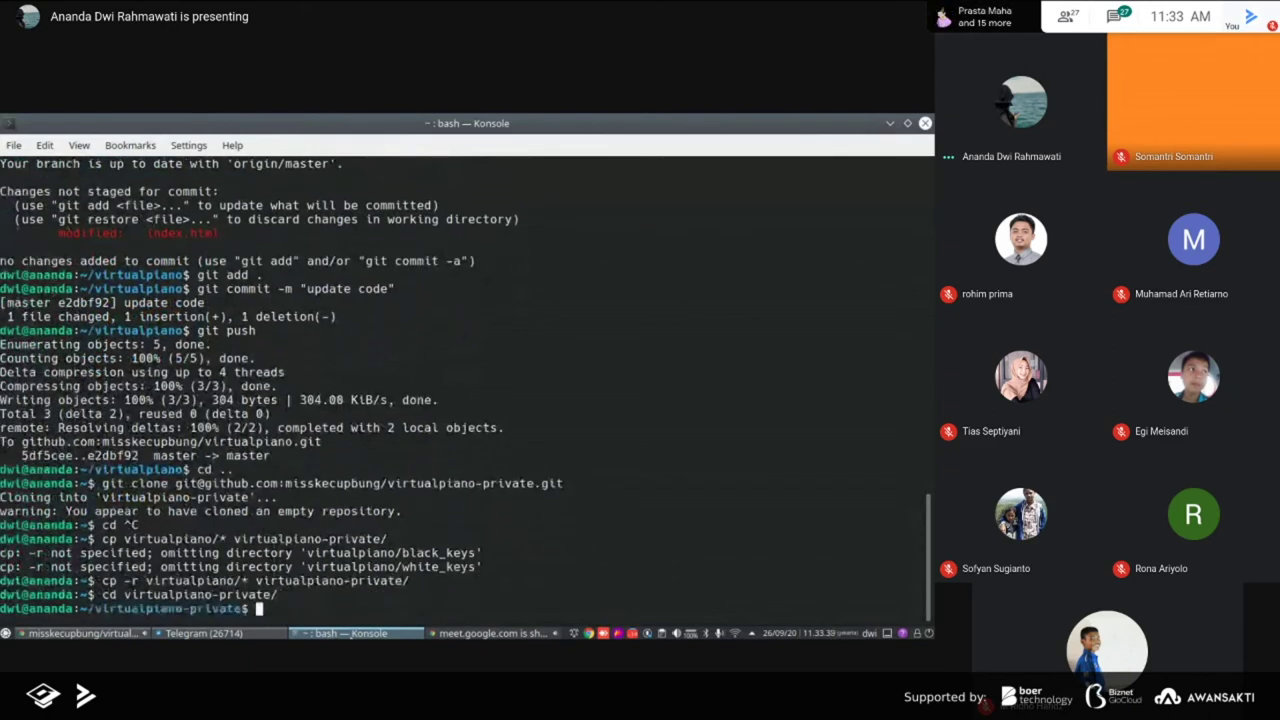